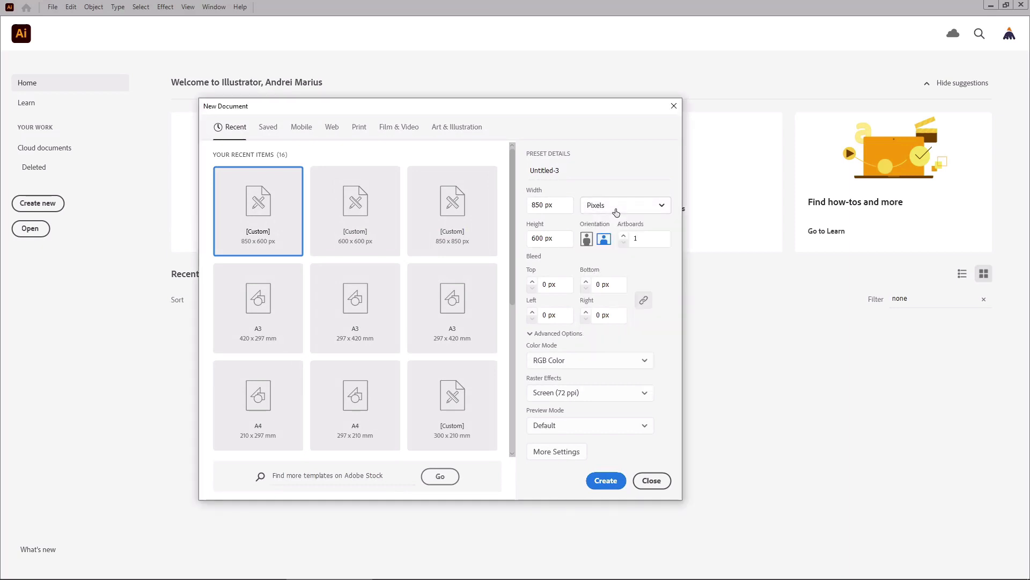
Step: Create a new 850 x 600 px document with RGB Color mode and Screen (72 ppi) raster effects
left_click(560, 212)
left_click(558, 239)
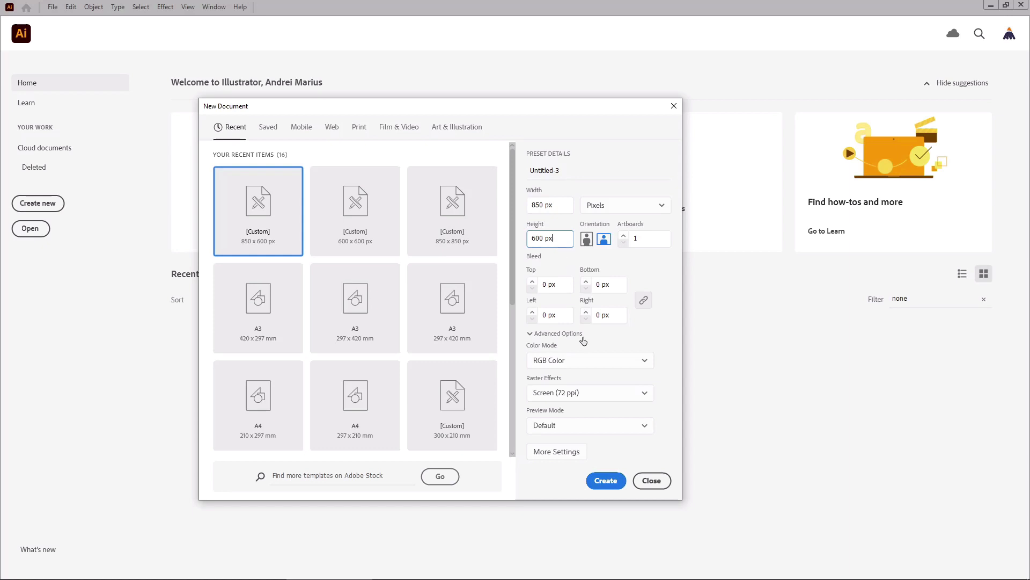
left_click(578, 363)
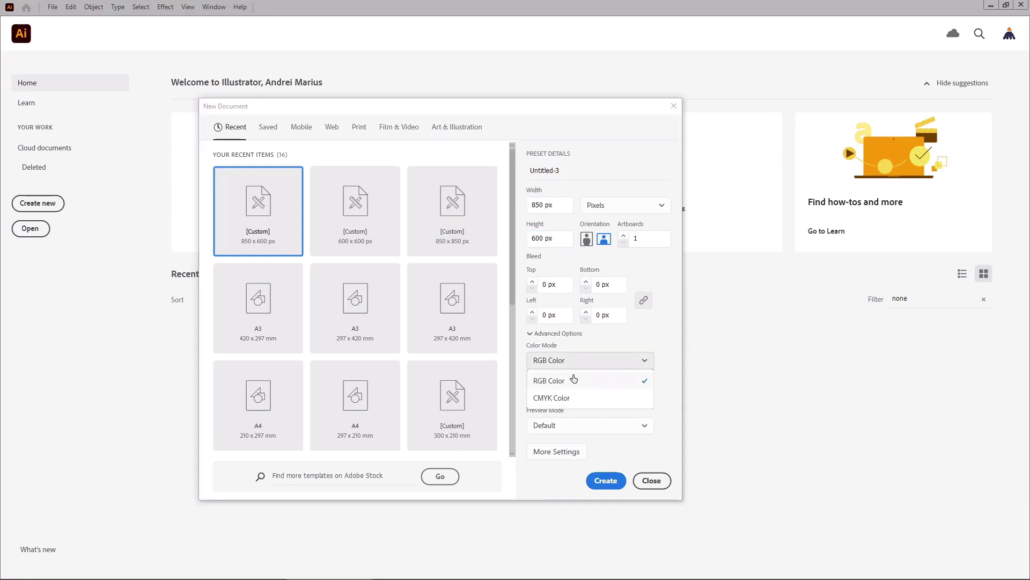
left_click(574, 379)
left_click(588, 395)
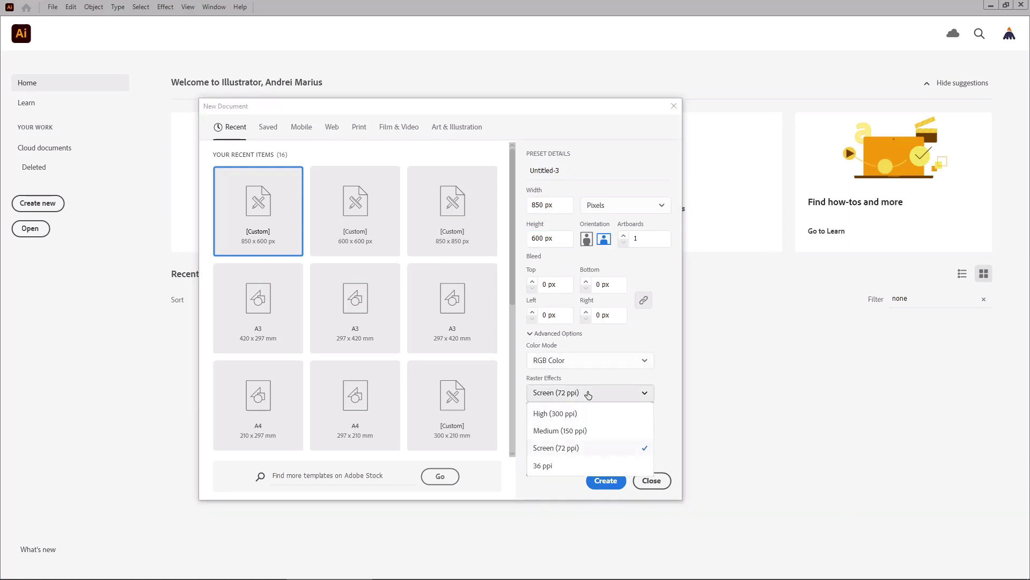
left_click(573, 450)
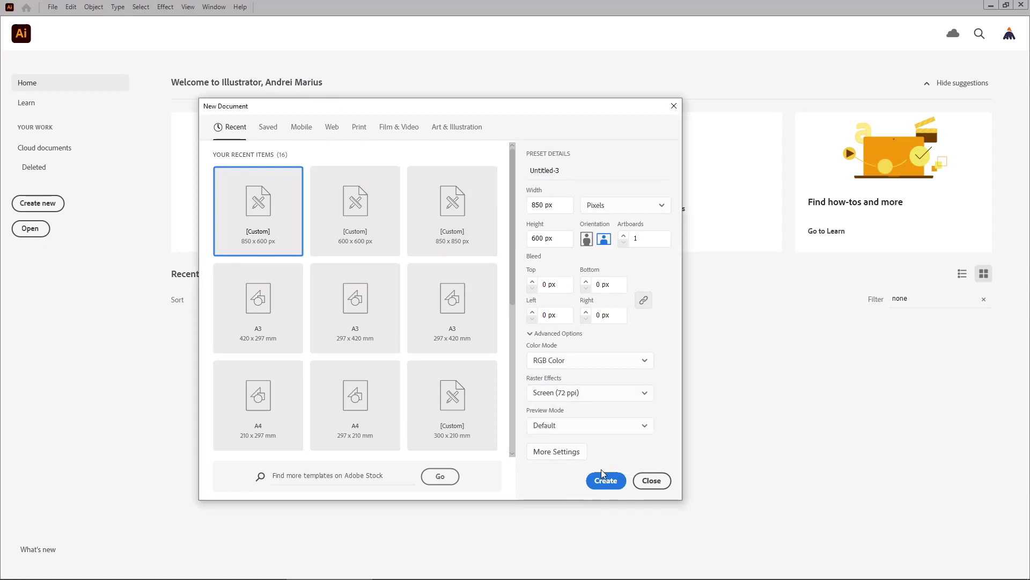
left_click(597, 482)
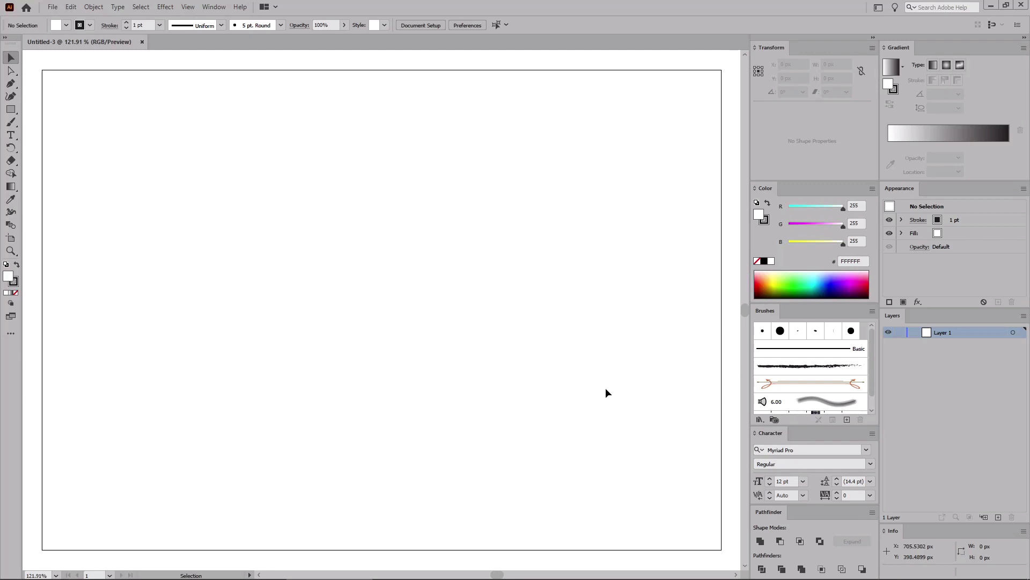
key("ctrl+0")
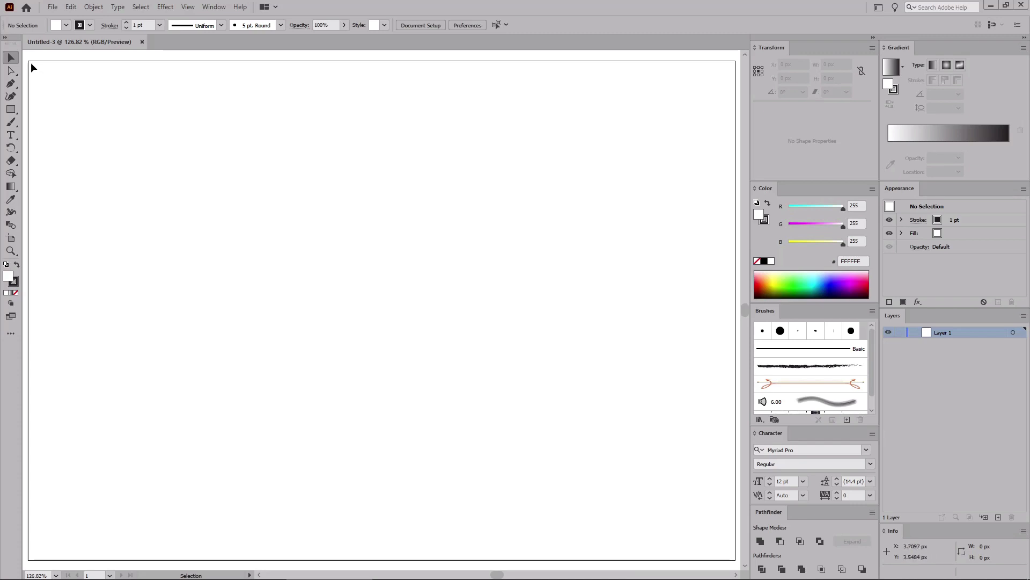
left_click(217, 8)
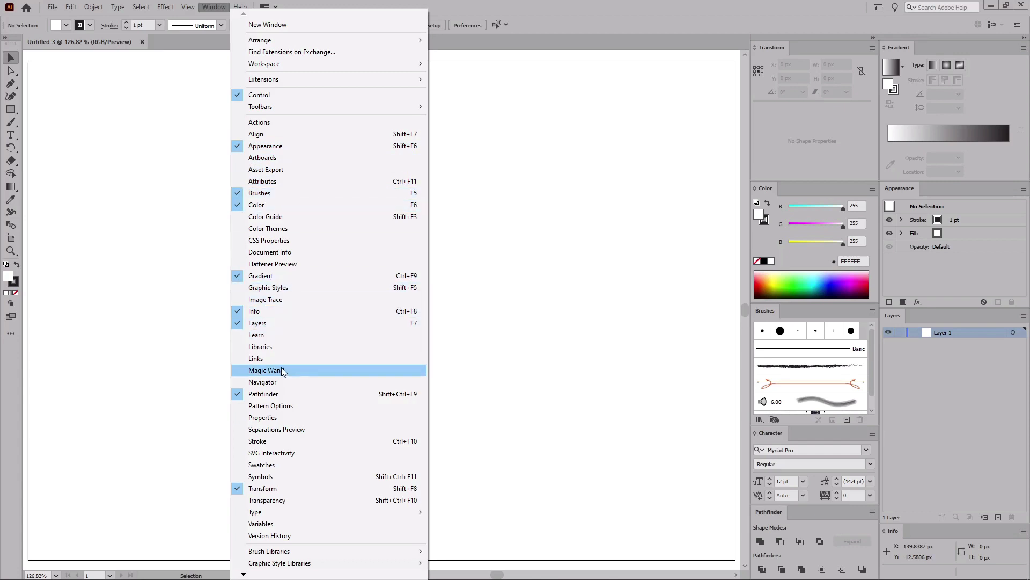
mouse_move(422, 512)
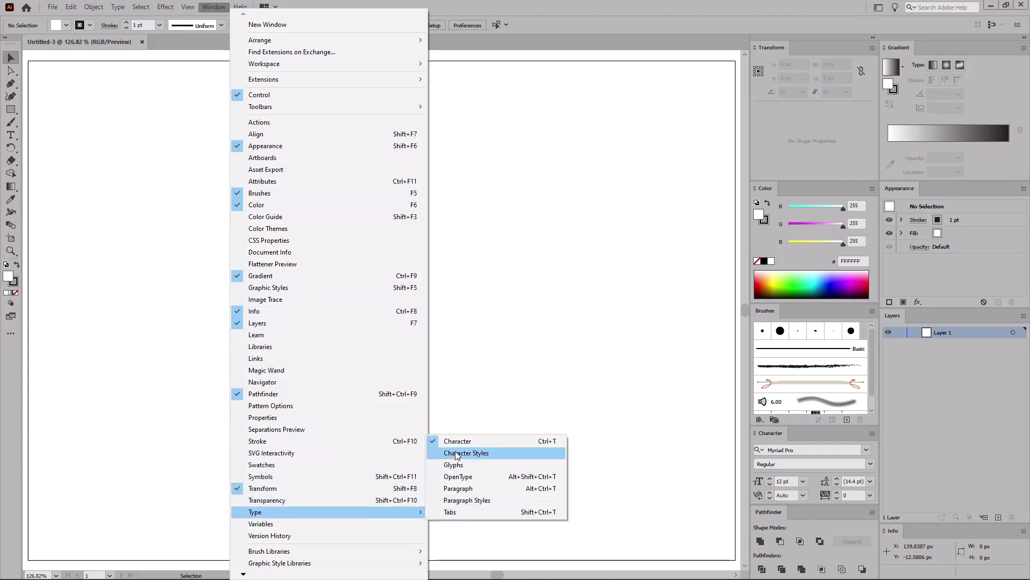
left_click(34, 68)
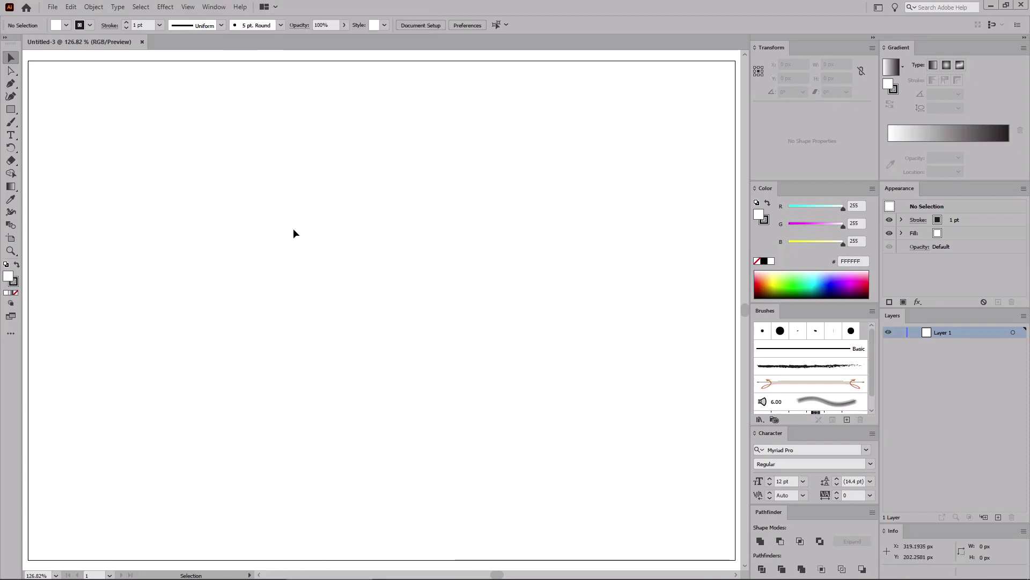
Step: Show the grid and turn on Snap to Grid
left_click(187, 7)
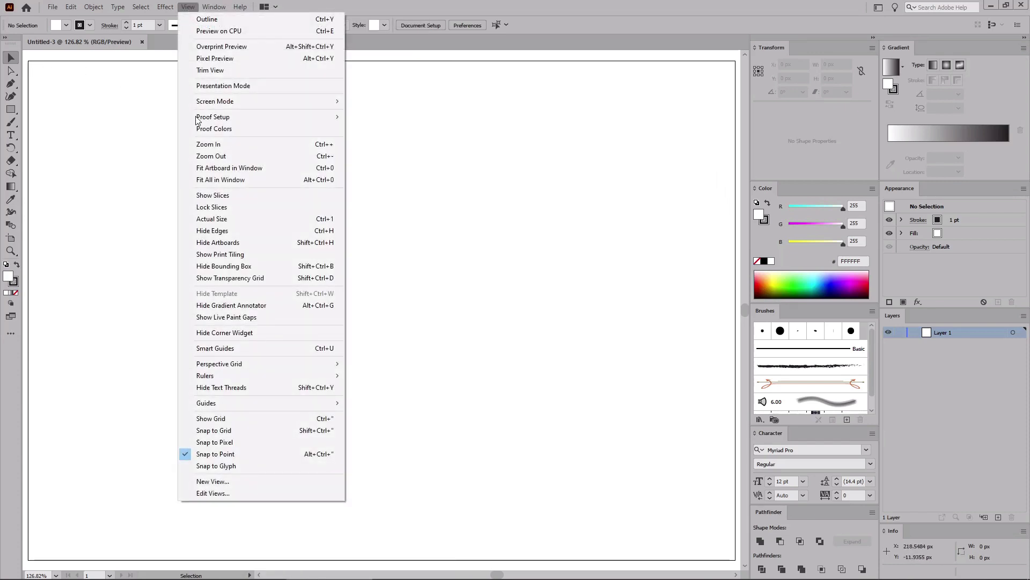
left_click(216, 418)
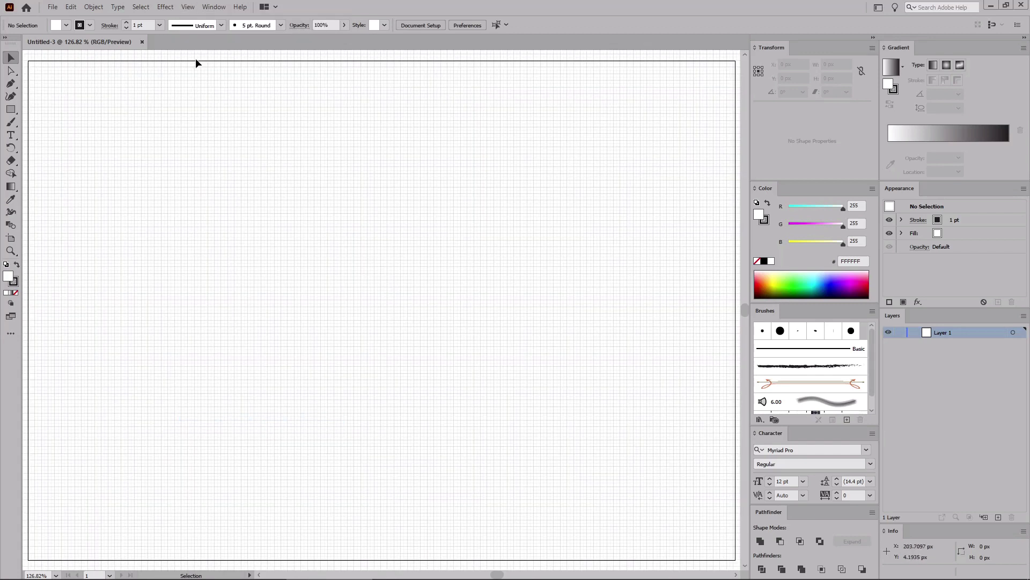
left_click(188, 7)
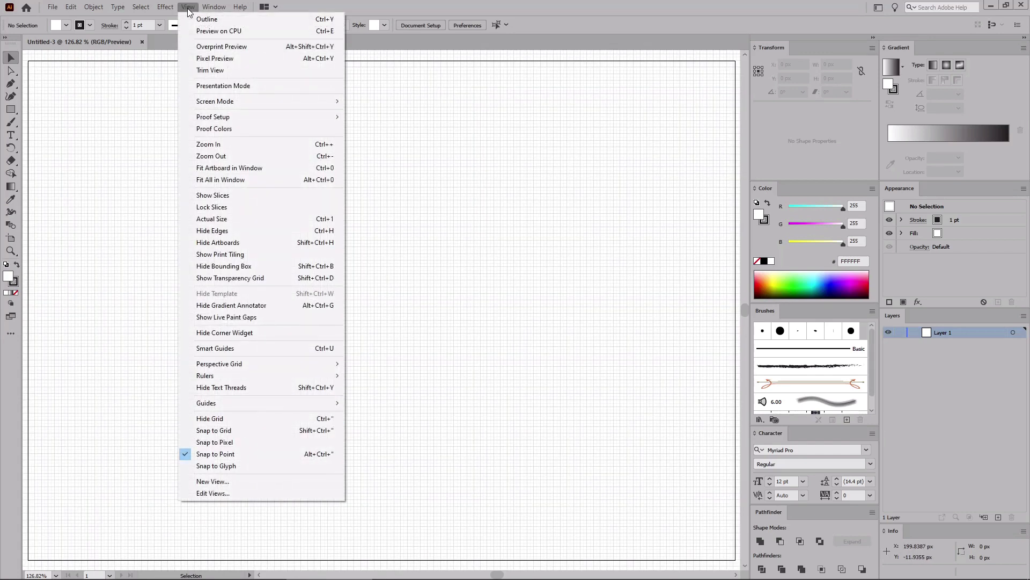
left_click(214, 430)
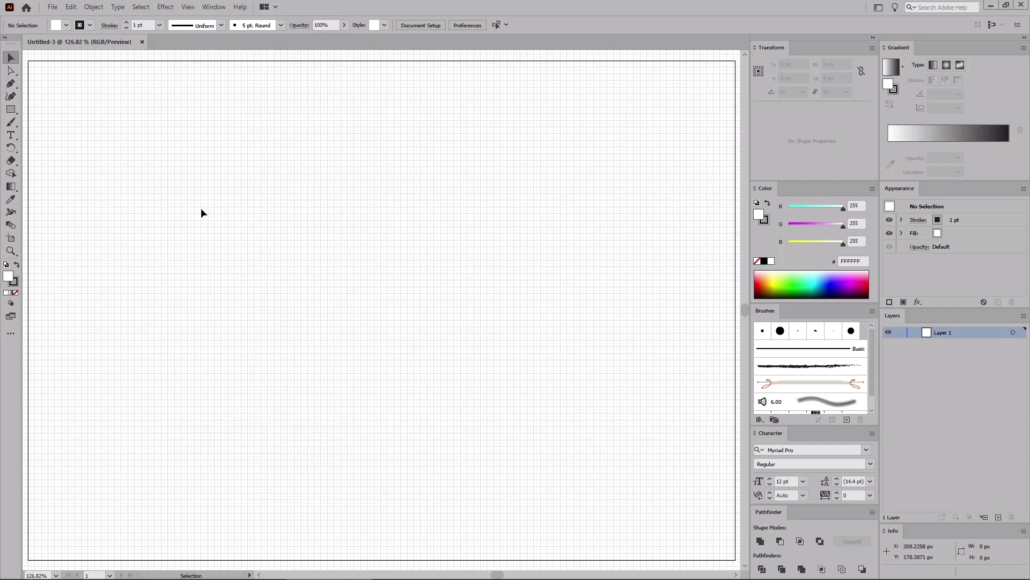
Step: Set the grid's gridline spacing to 5 px in the Guides & Grid preferences
left_click(72, 8)
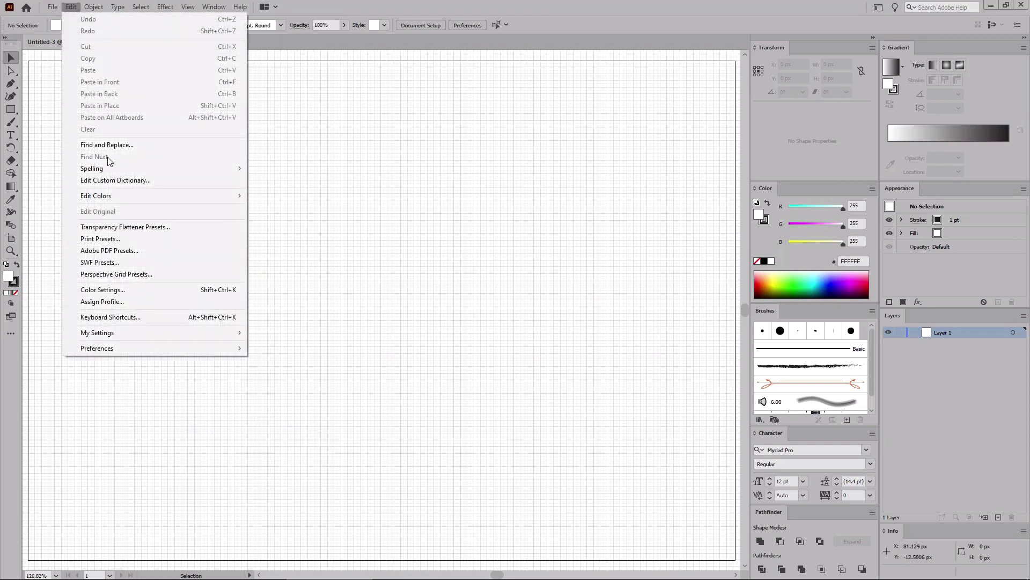
mouse_move(108, 348)
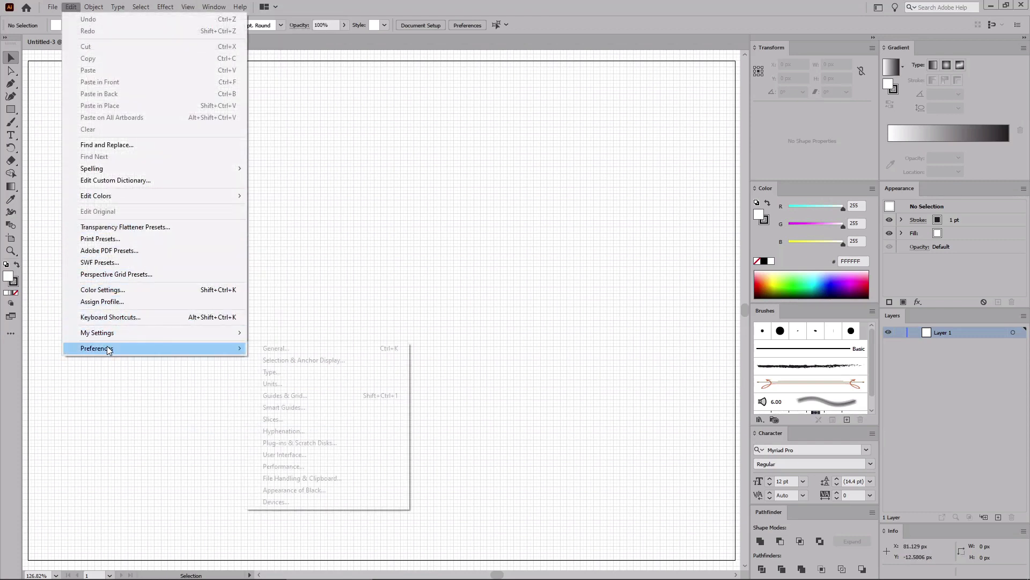
left_click(285, 396)
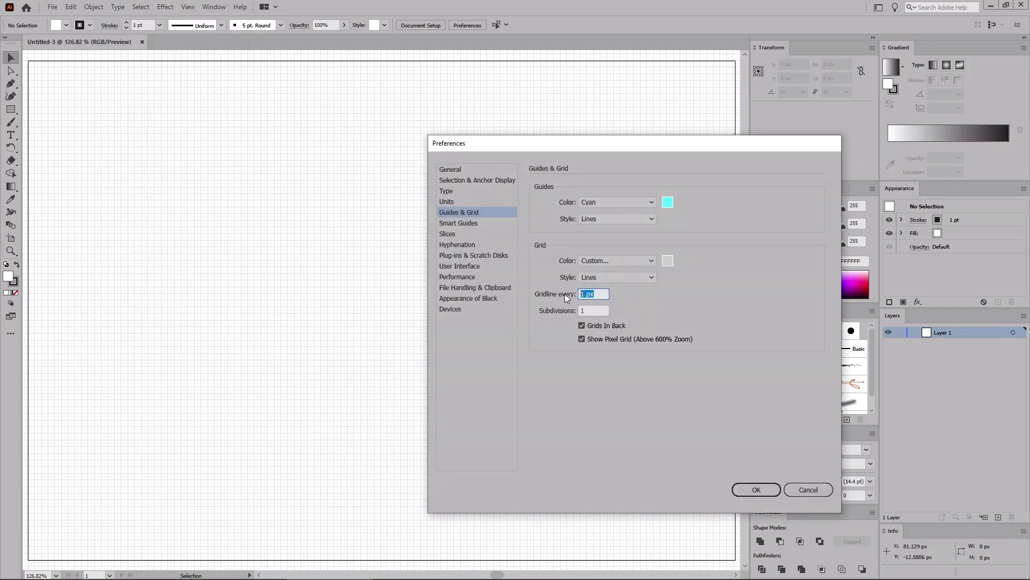
type("5")
key("Tab")
left_click(738, 485)
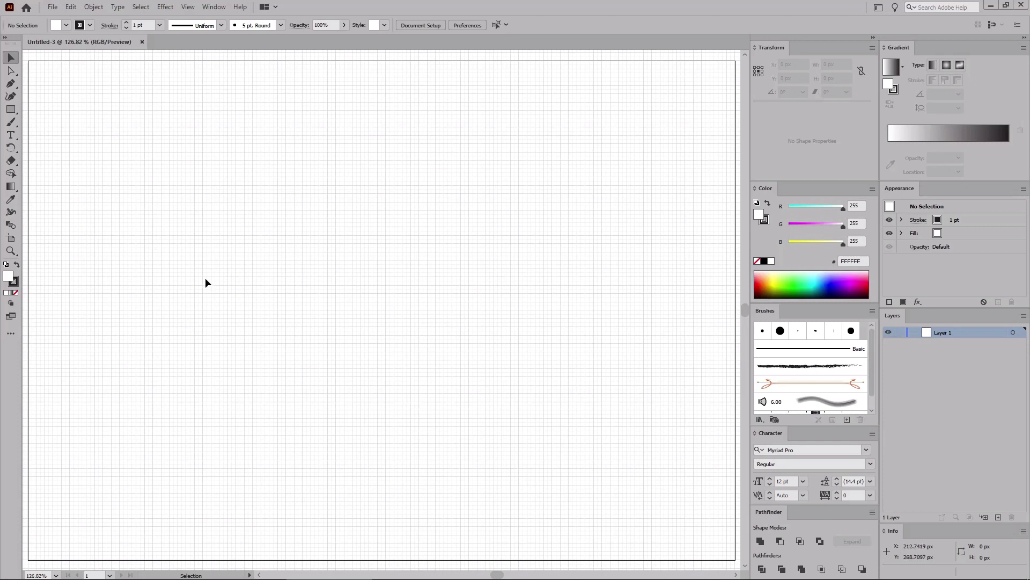
Step: Choose the Type tool and set the font to Comfortaa Bold
left_click(11, 134)
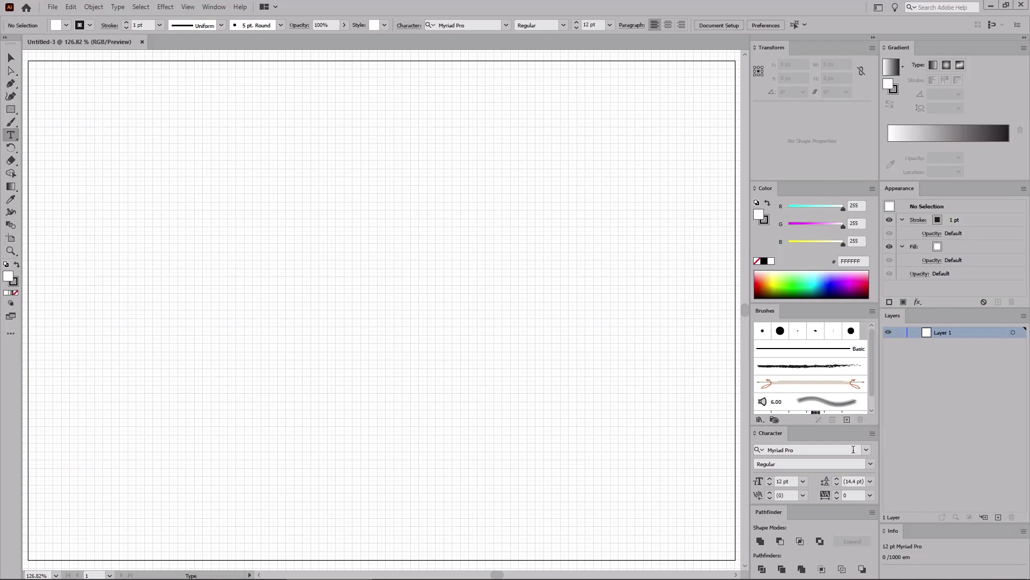
left_click(832, 447)
type("comf")
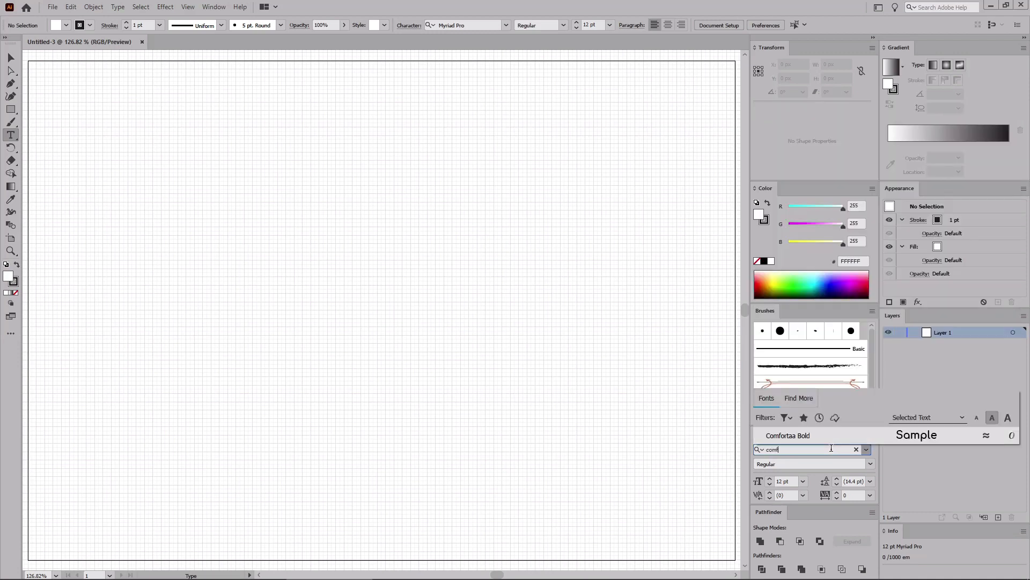
left_click(806, 435)
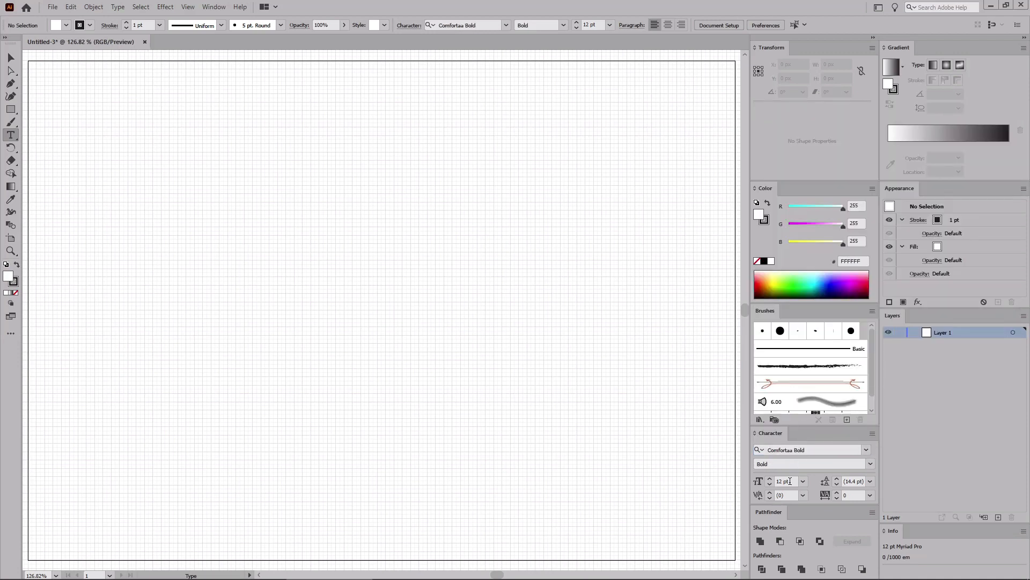
Step: Set the font size to 190 pt and the tracking to 75
left_click(789, 480)
type("190")
left_click(853, 494)
type("75")
key("Return")
Step: Type the text NOEL on the artboard and leave text editing
left_click(137, 295)
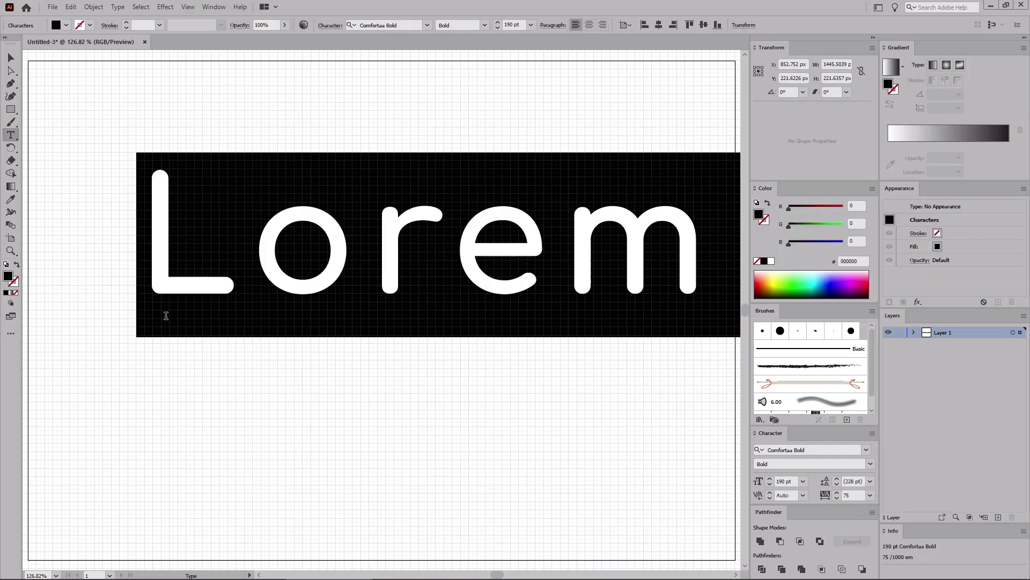
type("NOEL")
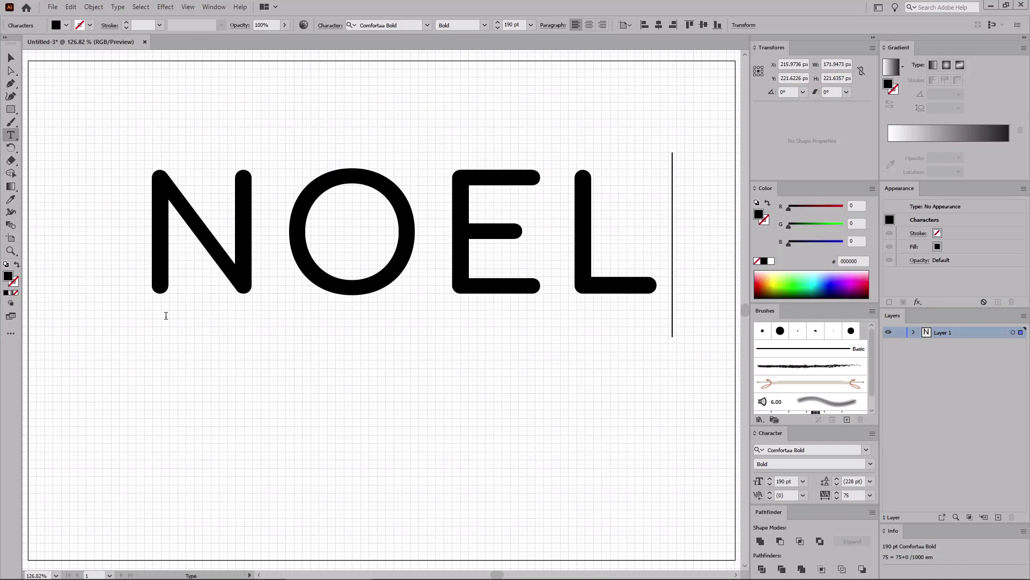
key("Escape")
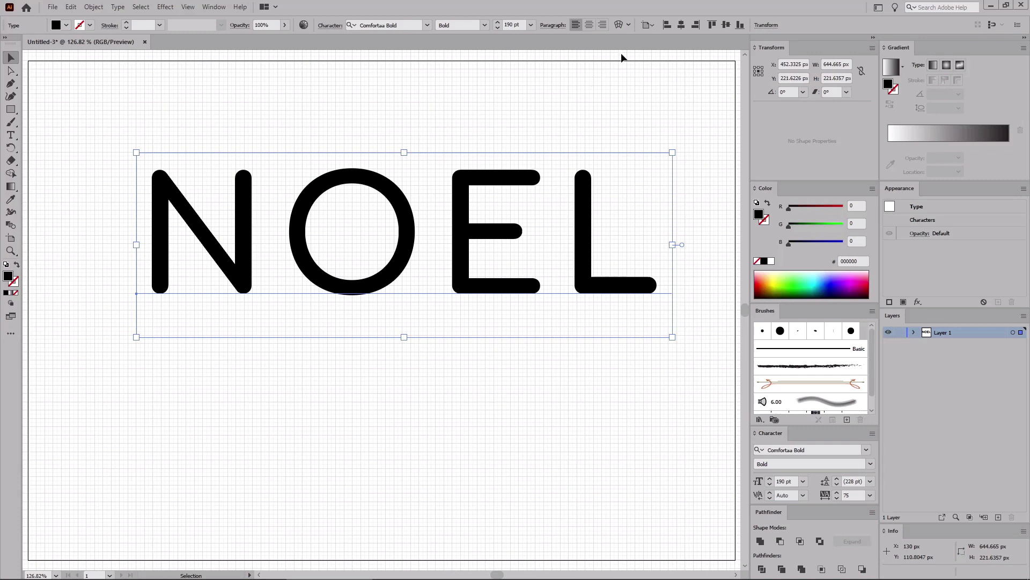
Step: Center the NOEL text horizontally and vertically on the artboard
left_click(652, 24)
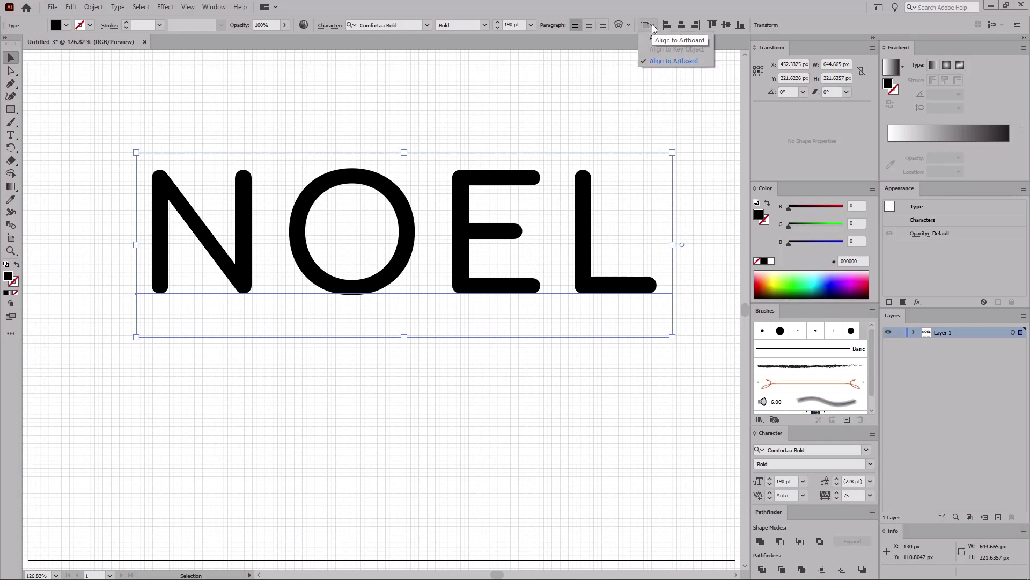
left_click(665, 61)
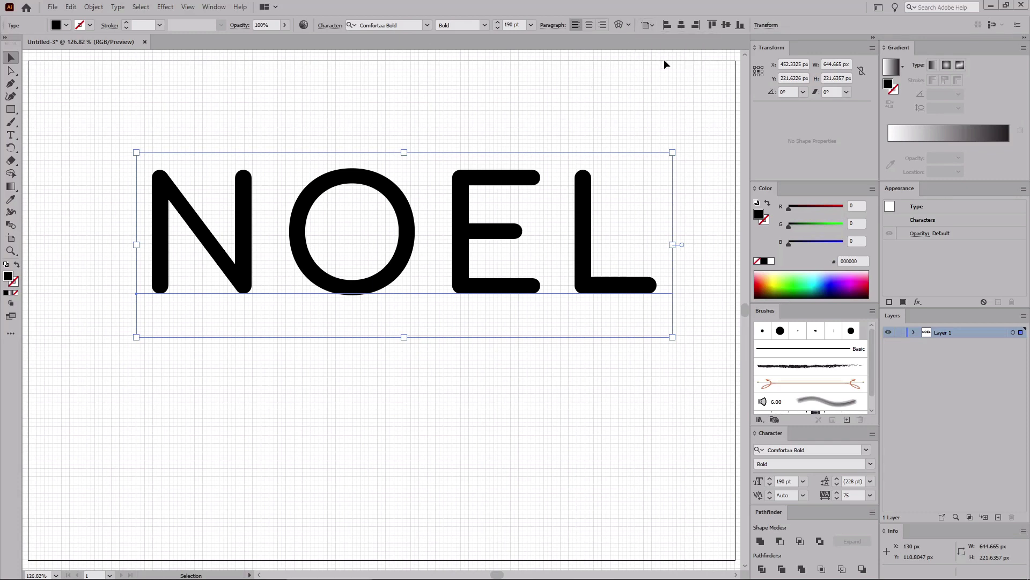
left_click(681, 25)
left_click(727, 26)
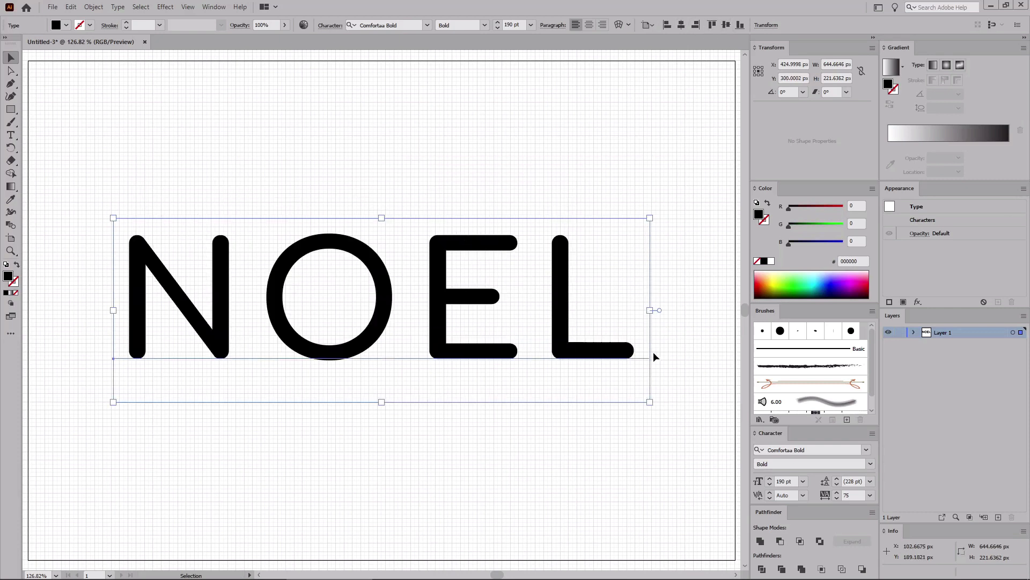
Step: Add a new stroke to the text and set its weight to 12 pt
left_click(890, 302)
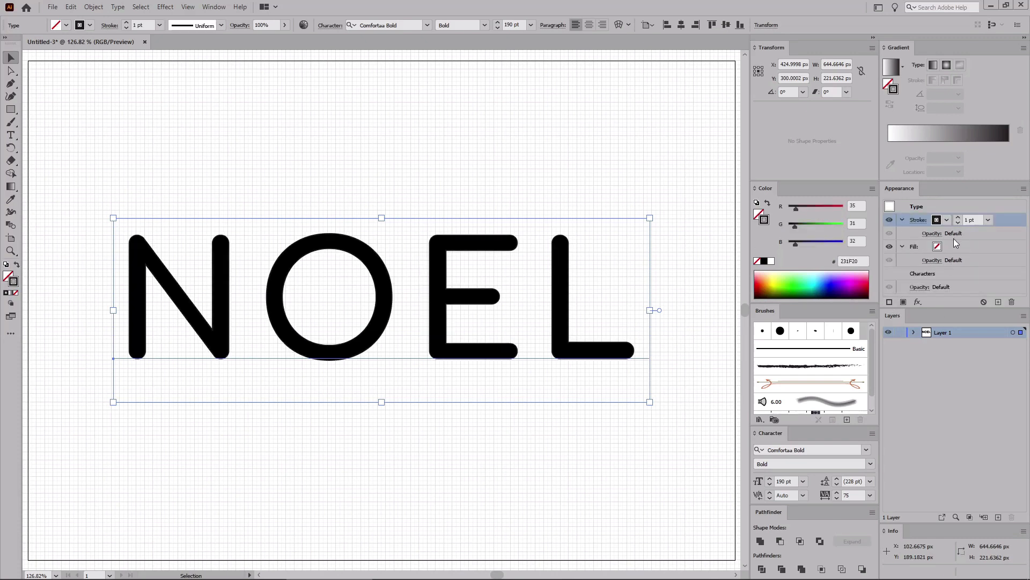
double_click(968, 220)
type("12")
key("Return")
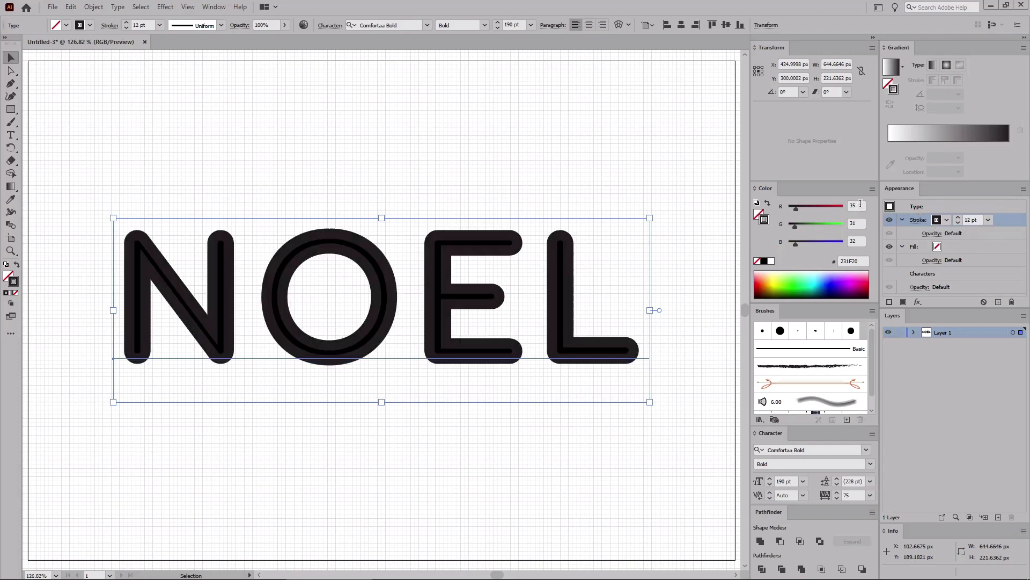
Step: Set the new stroke's colour to RGB 247, 241, 233
double_click(861, 204)
type("247")
key("Tab")
type("241")
key("Tab")
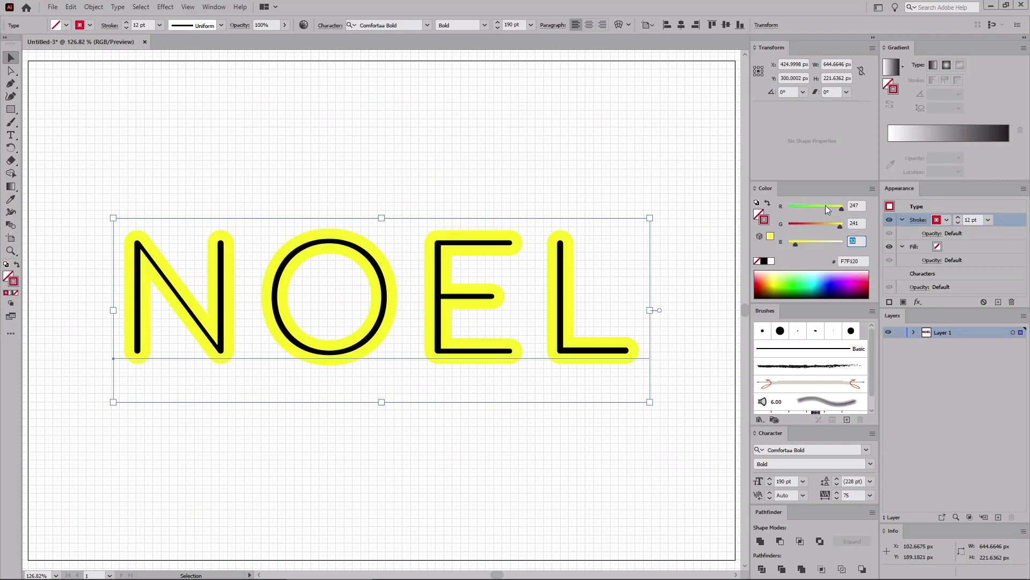
type("23")
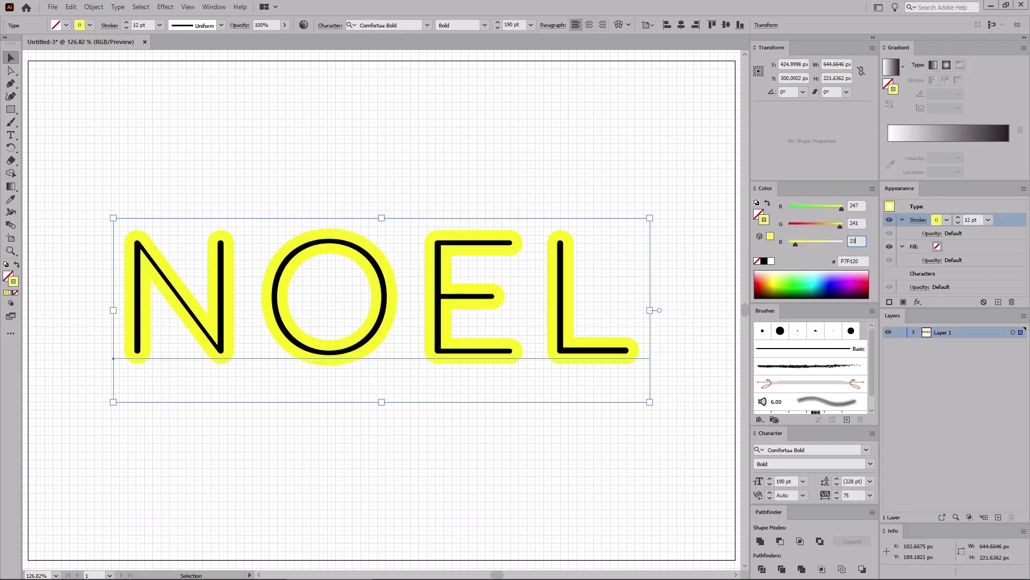
type("3")
key("Return")
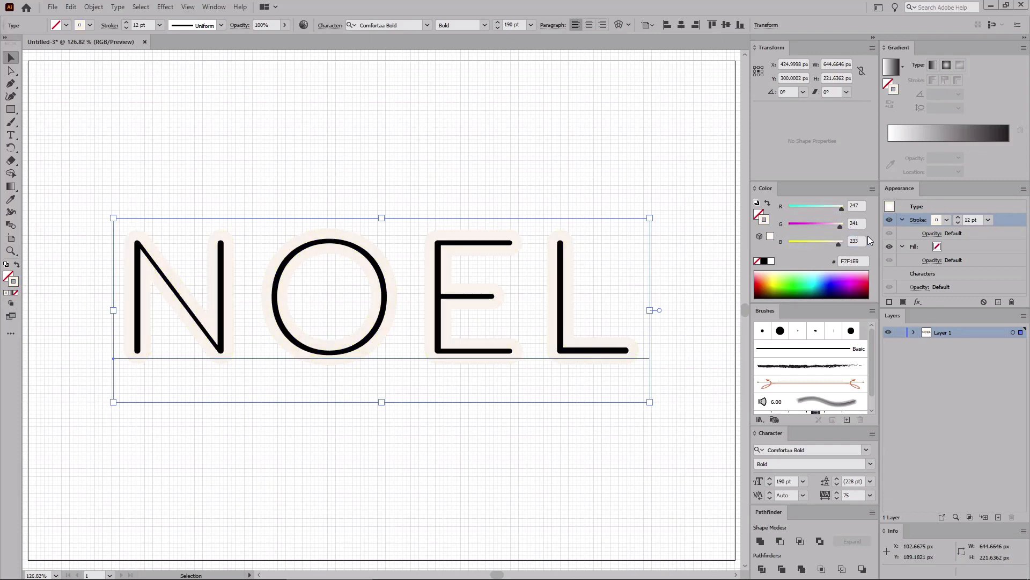
Step: Expand the text's appearance, then expand the group's object and fill
left_click(93, 6)
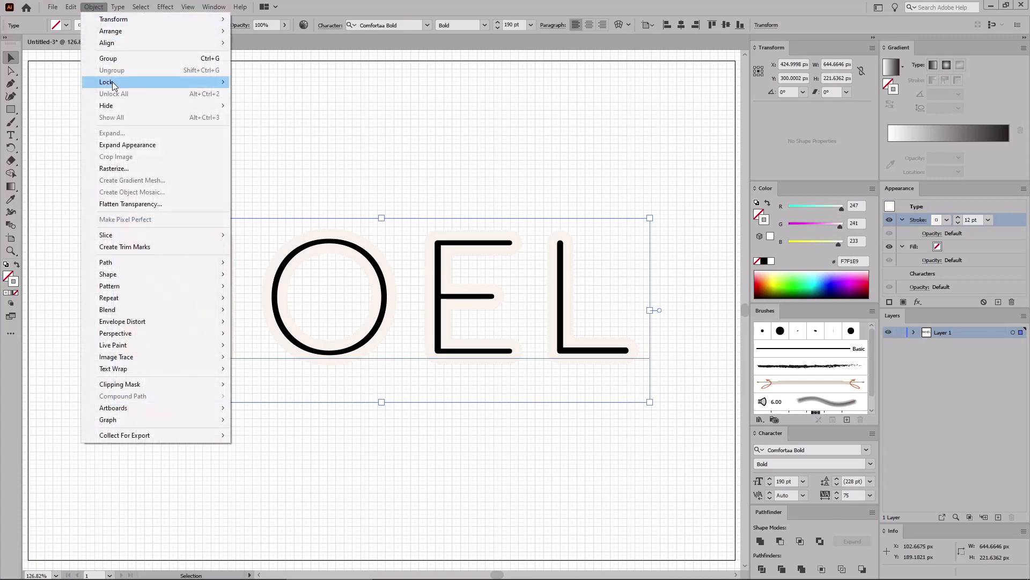
left_click(116, 144)
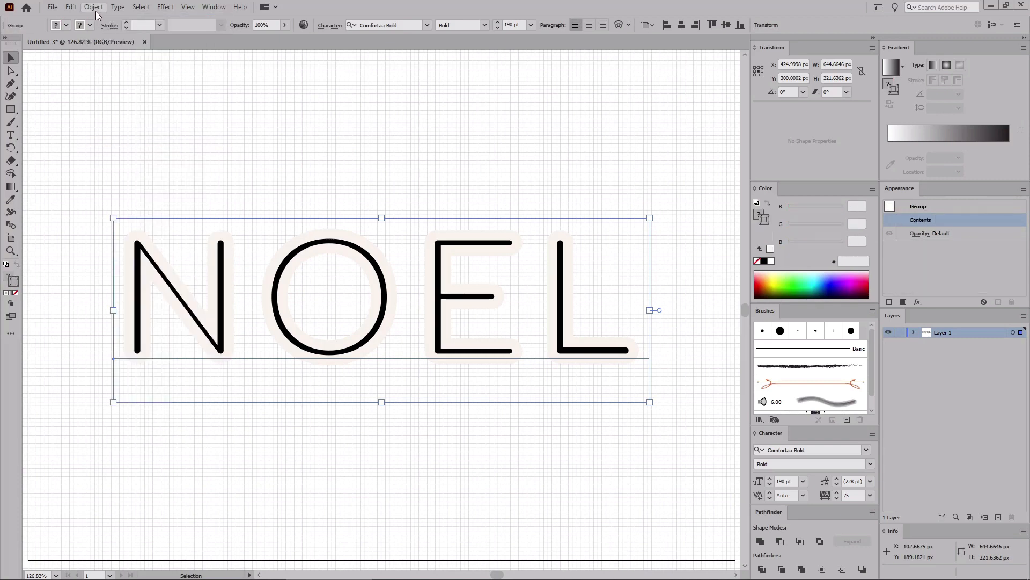
left_click(95, 7)
left_click(115, 134)
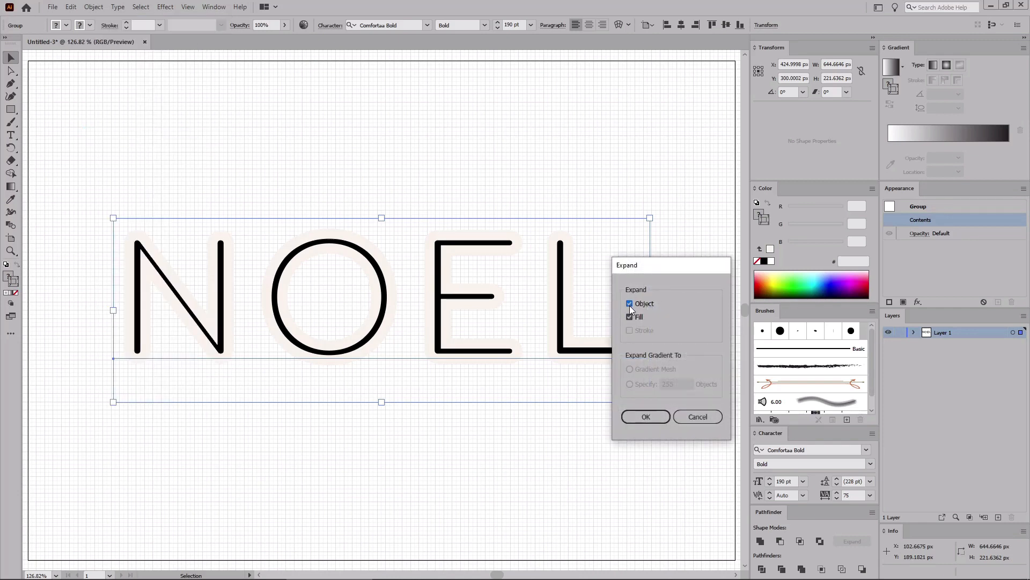
left_click(645, 417)
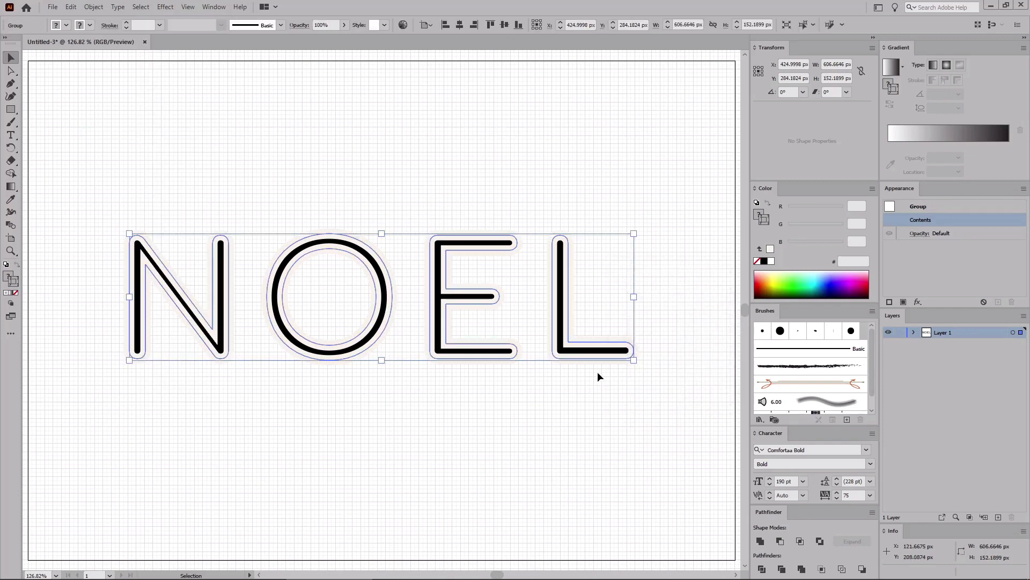
Step: Ungroup the expanded NOEL artwork and unite its shapes into a single filled outline with Pathfinder
left_click(94, 6)
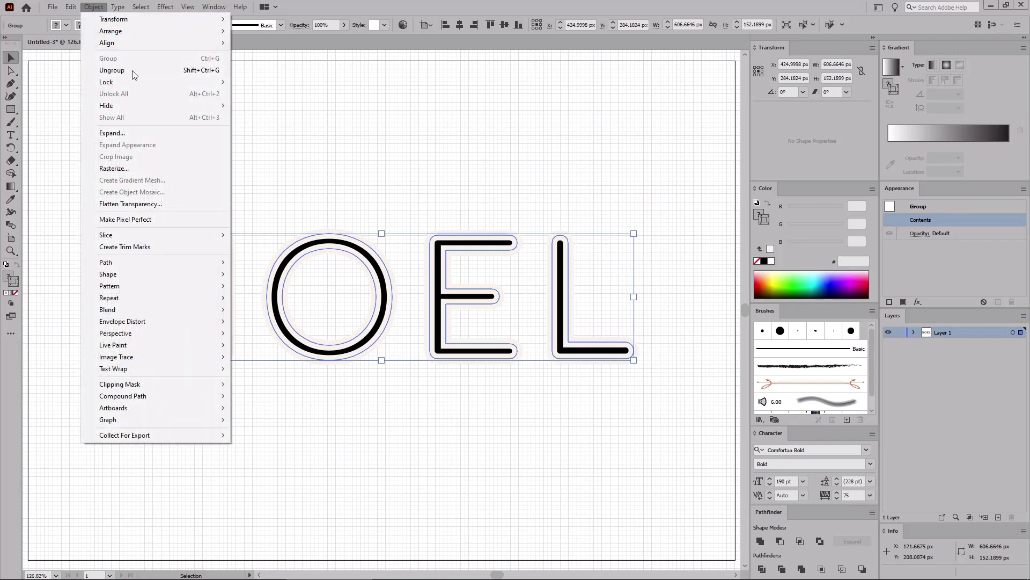
mouse_move(134, 263)
left_click(320, 289)
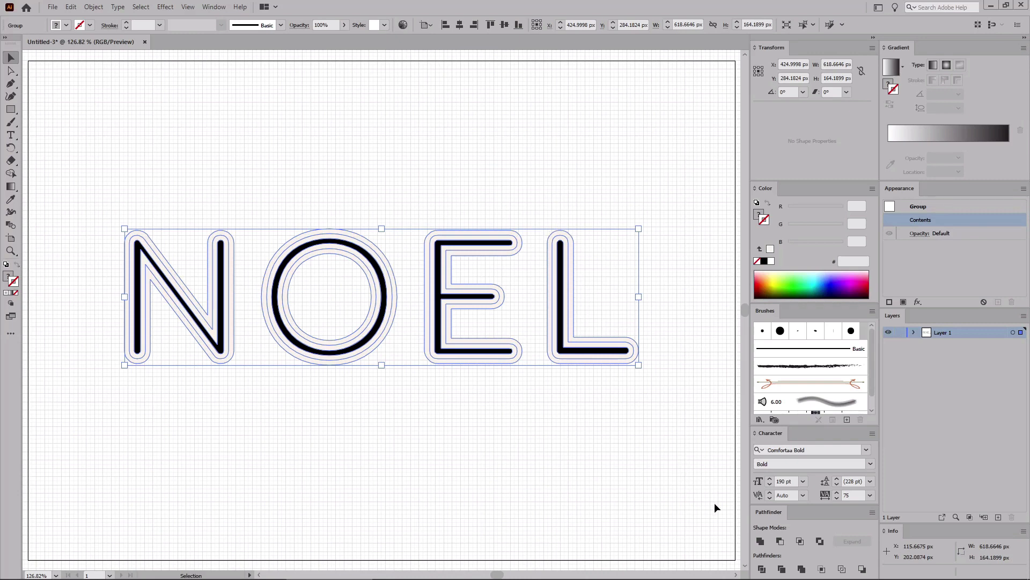
left_click(760, 540)
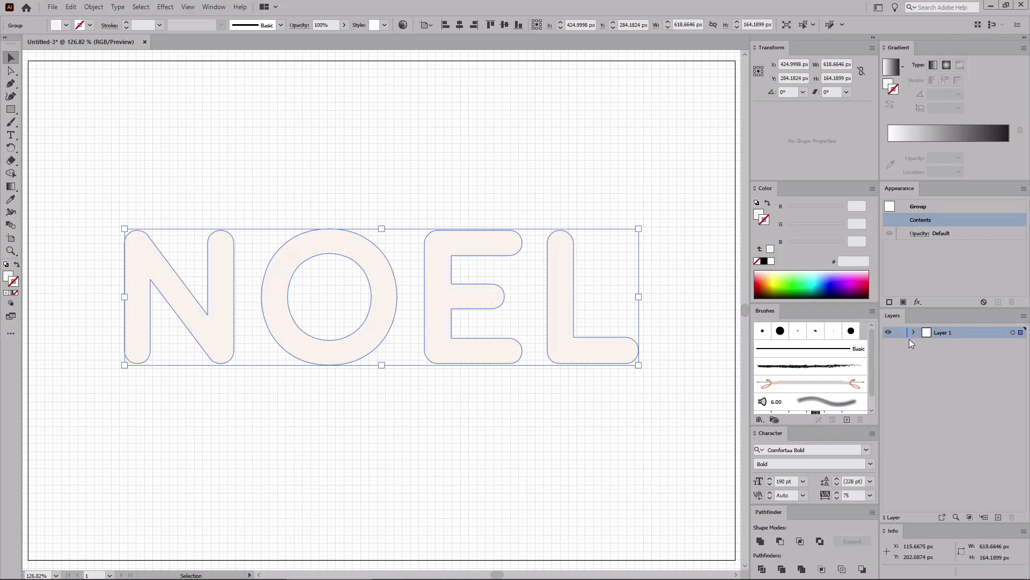
Step: Ungroup the united shape into separate letter paths and check each letter's layer
left_click(914, 333)
key("ctrl+shift+g")
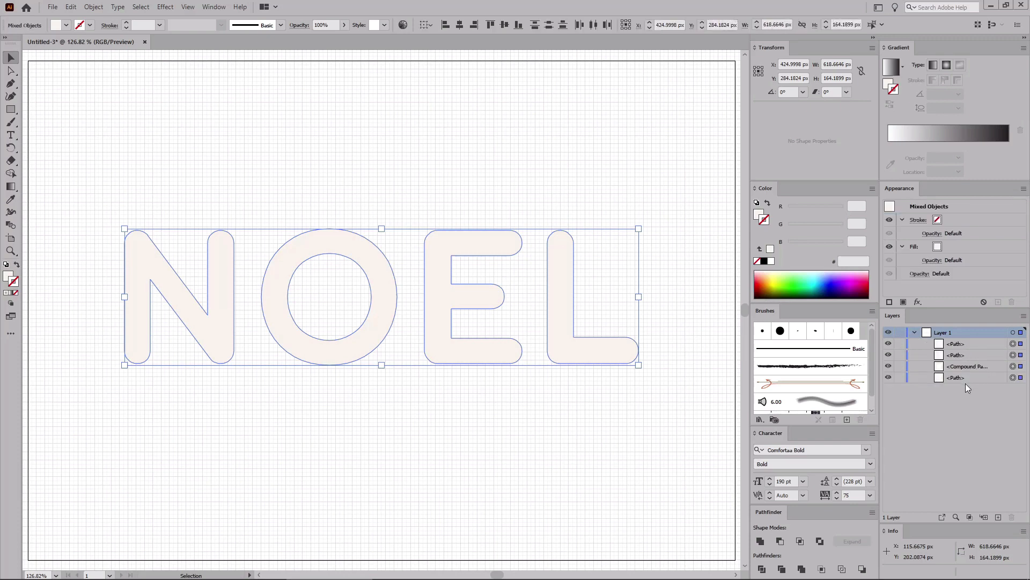
left_click(1013, 377)
left_click(1013, 366)
left_click(1013, 355)
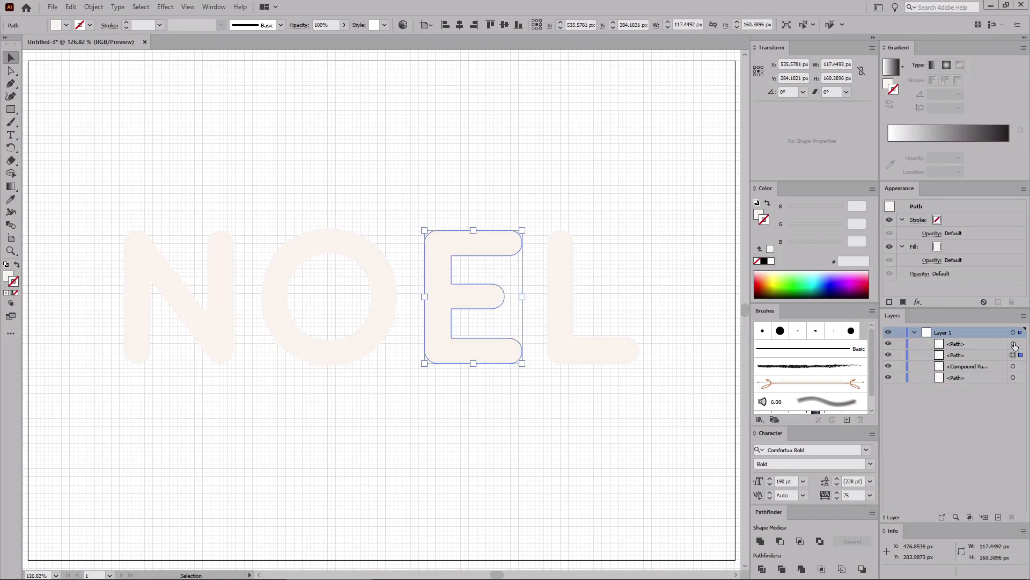
left_click(1014, 343)
Step: Rename the letter layers N, O, E and L, then deselect everything
double_click(959, 377)
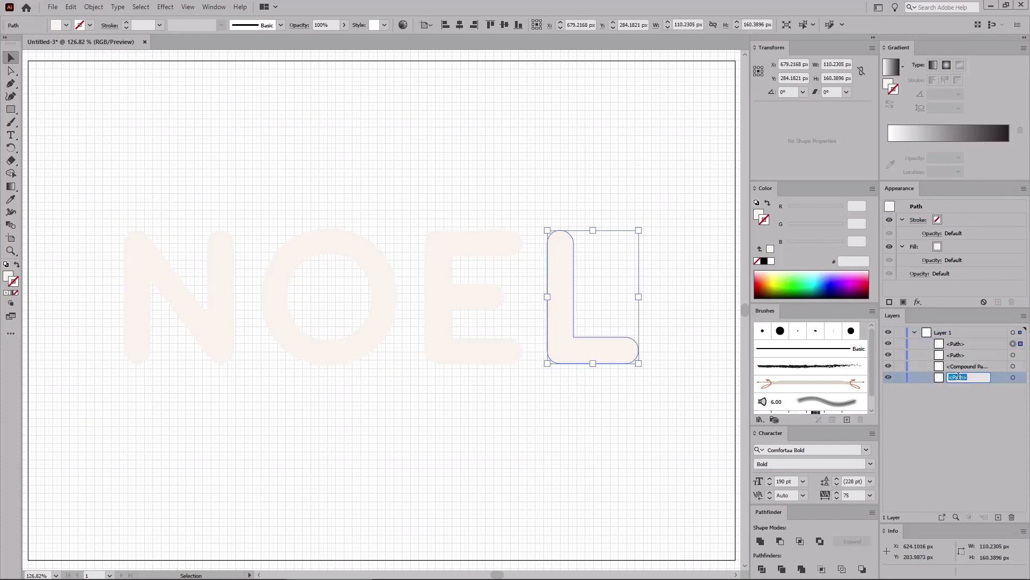
double_click(962, 365)
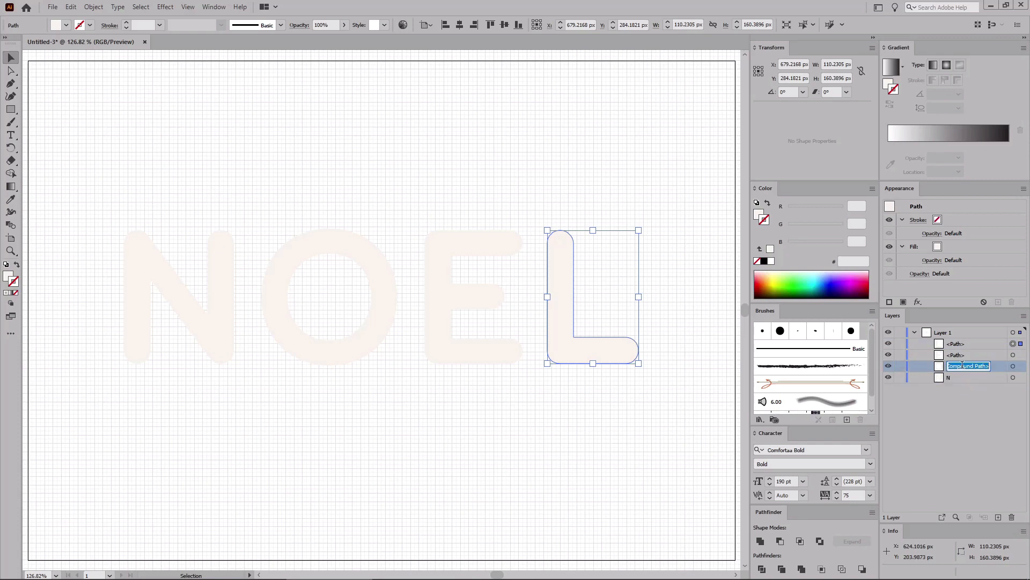
double_click(957, 355)
type("E")
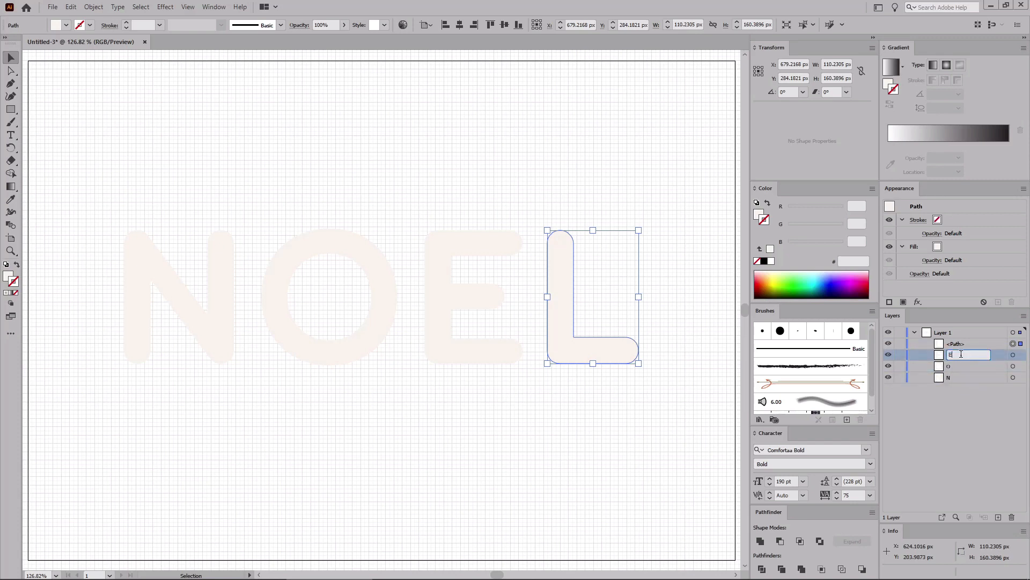
double_click(955, 342)
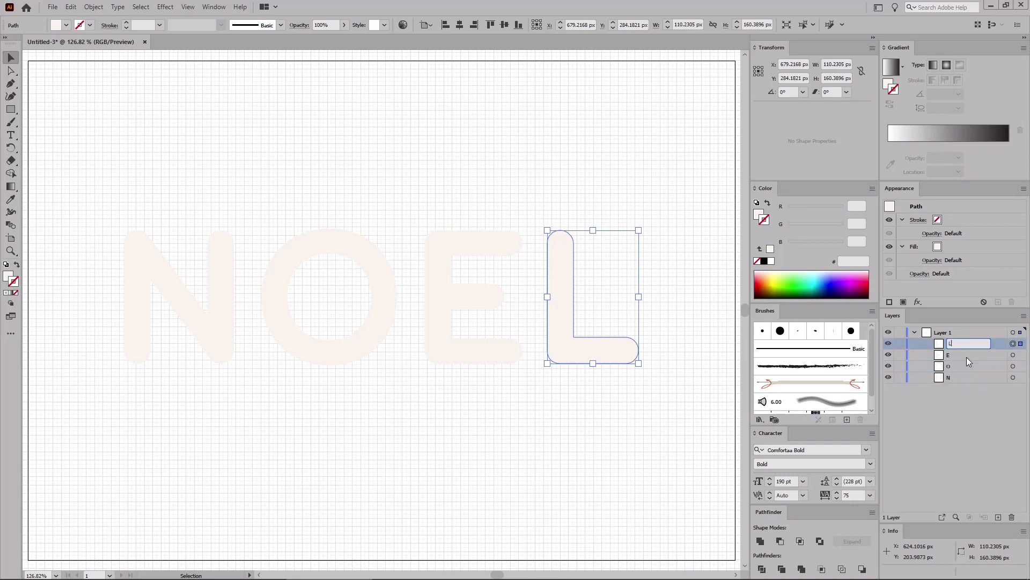
left_click(708, 413)
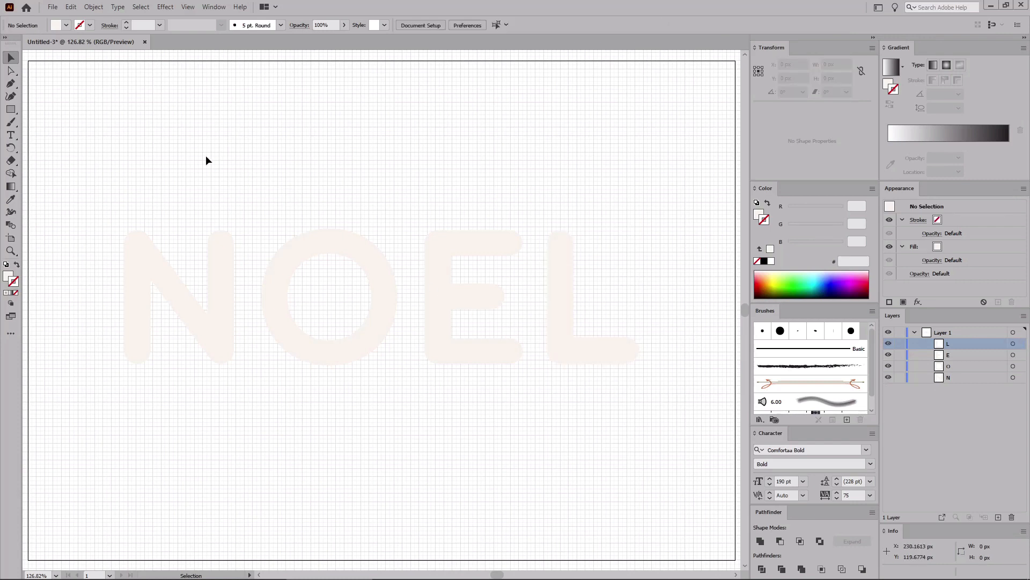
Step: Draw a vertical line about 400 px long with the Line Segment tool
left_click(11, 109)
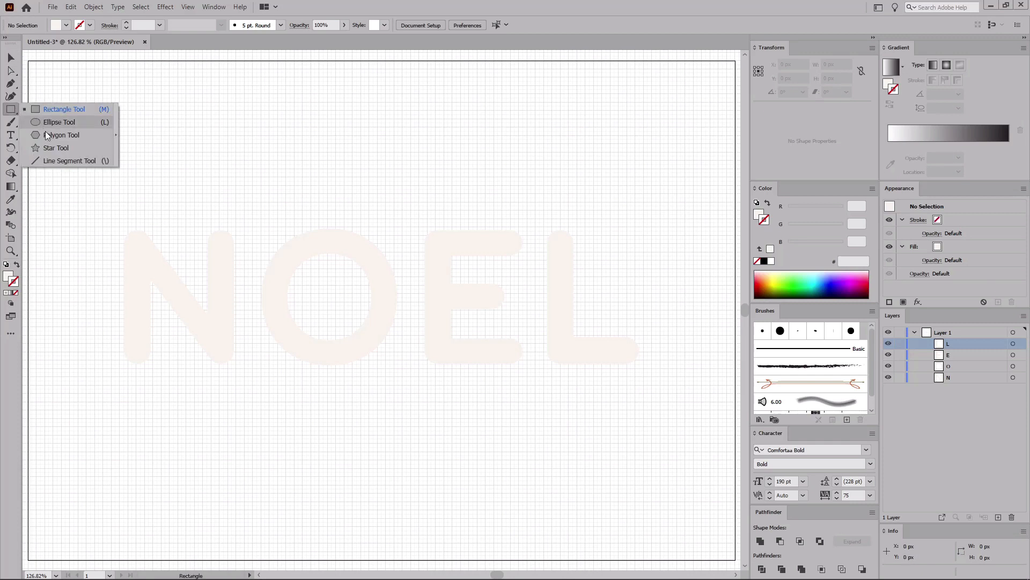
left_click(56, 161)
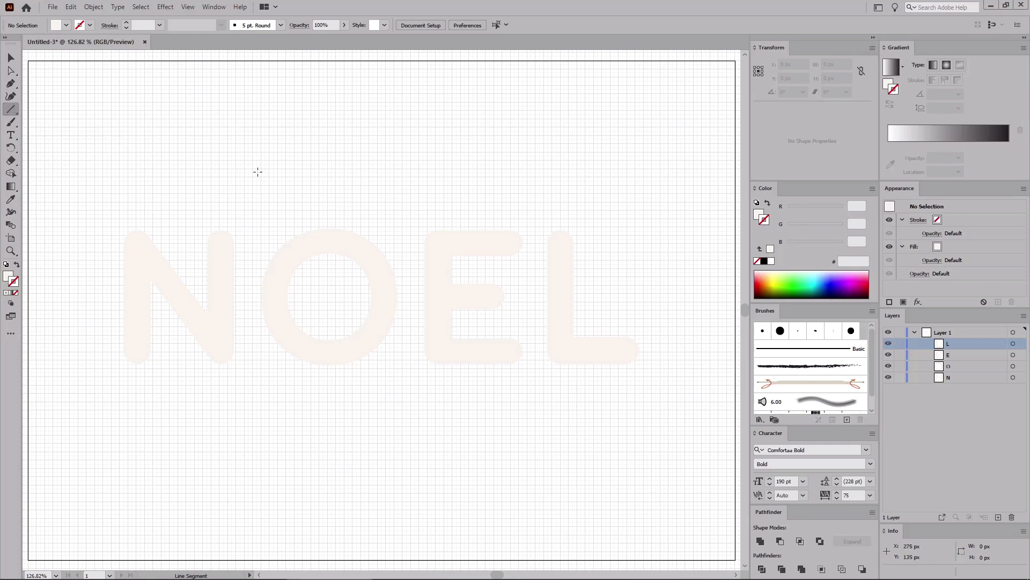
left_click_drag(264, 154, 263, 484)
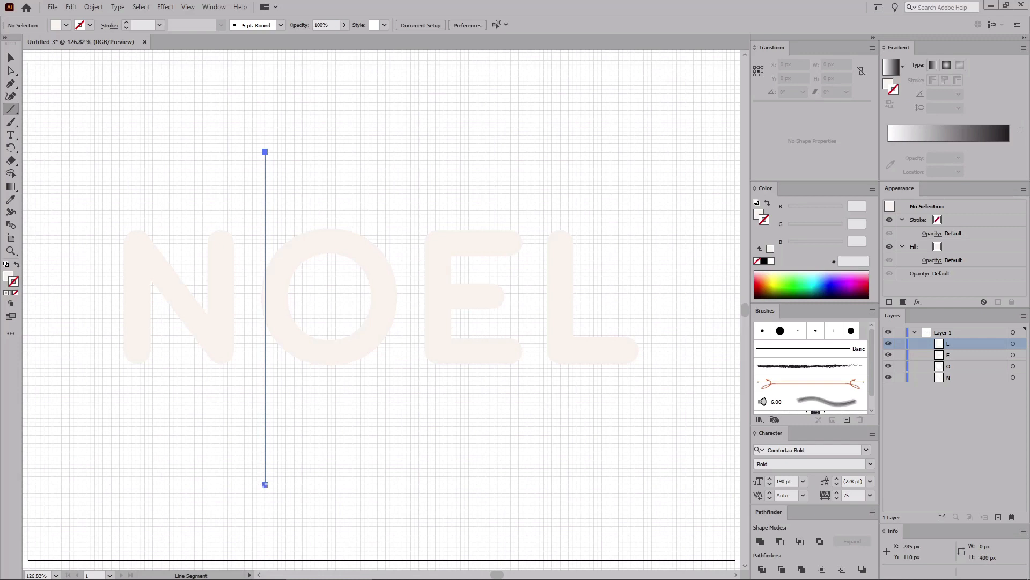
left_click_drag(264, 484, 264, 484)
key("v")
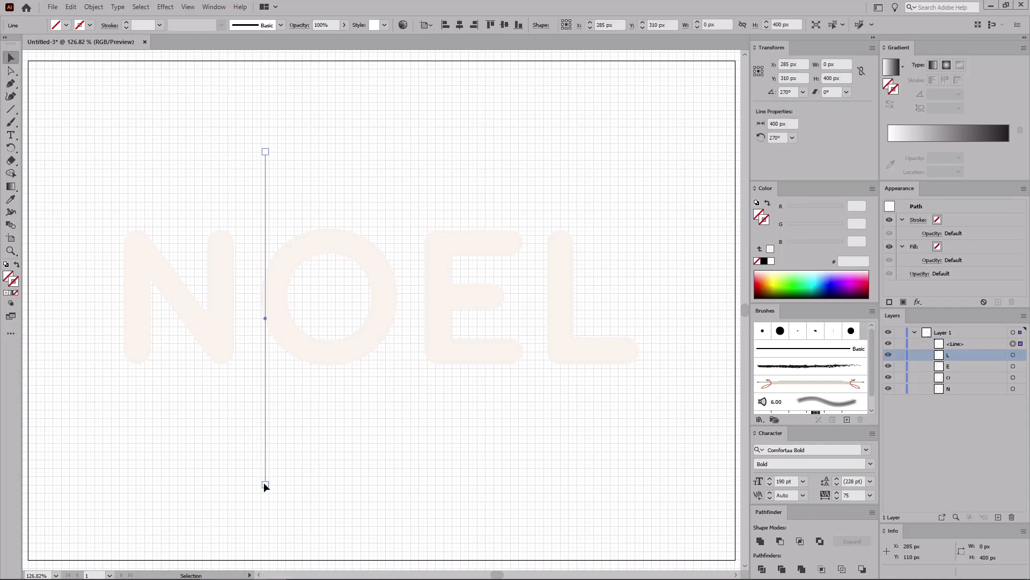
Step: Set the line's stroke weight to 16 pt and its colour to RGB 246, 23, 34
left_click(969, 222)
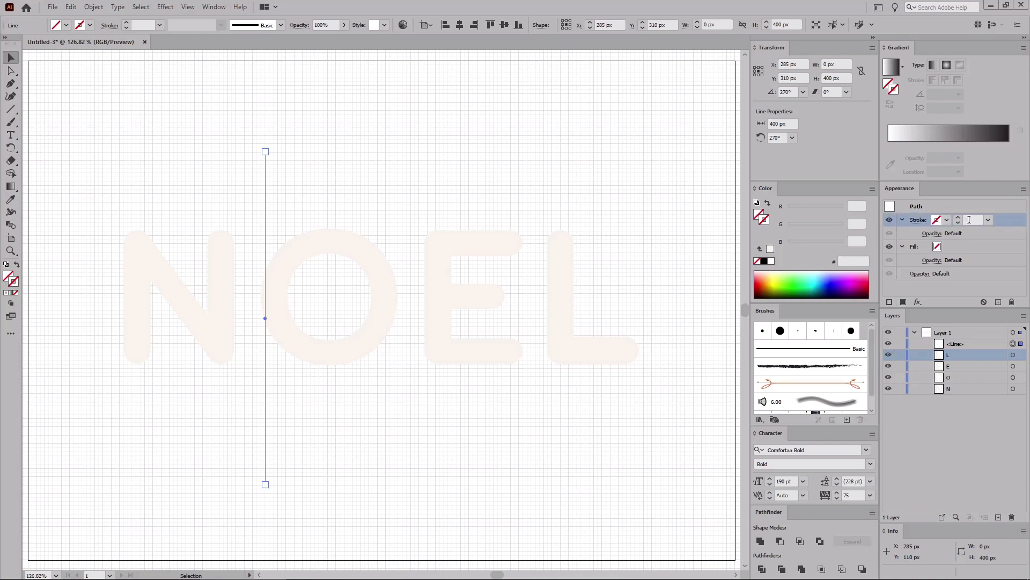
type("16")
key("Return")
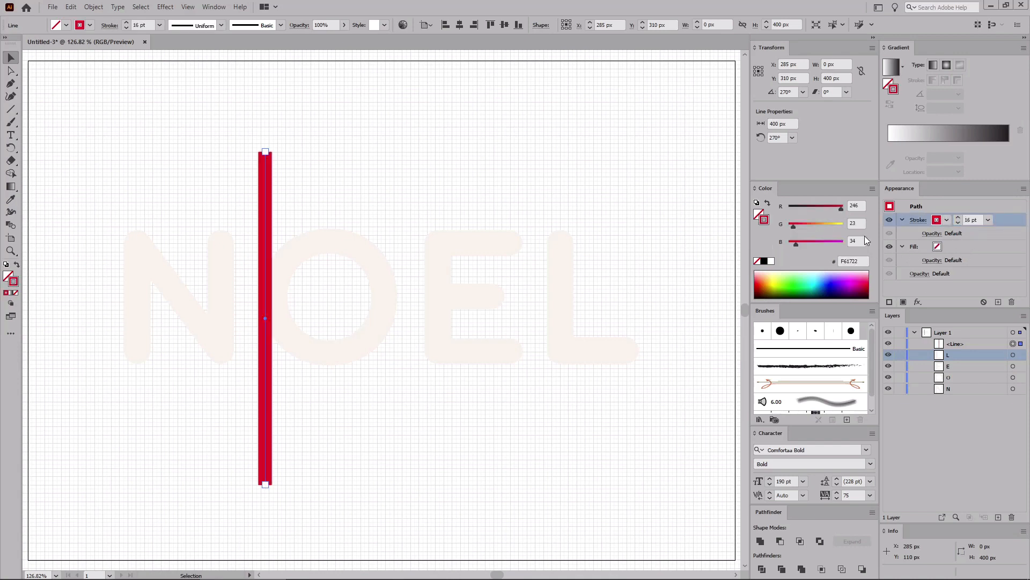
left_click(862, 207)
left_click(859, 223)
key("Return")
Step: Position the line at X 40 px and Y 250 px
left_click(797, 64)
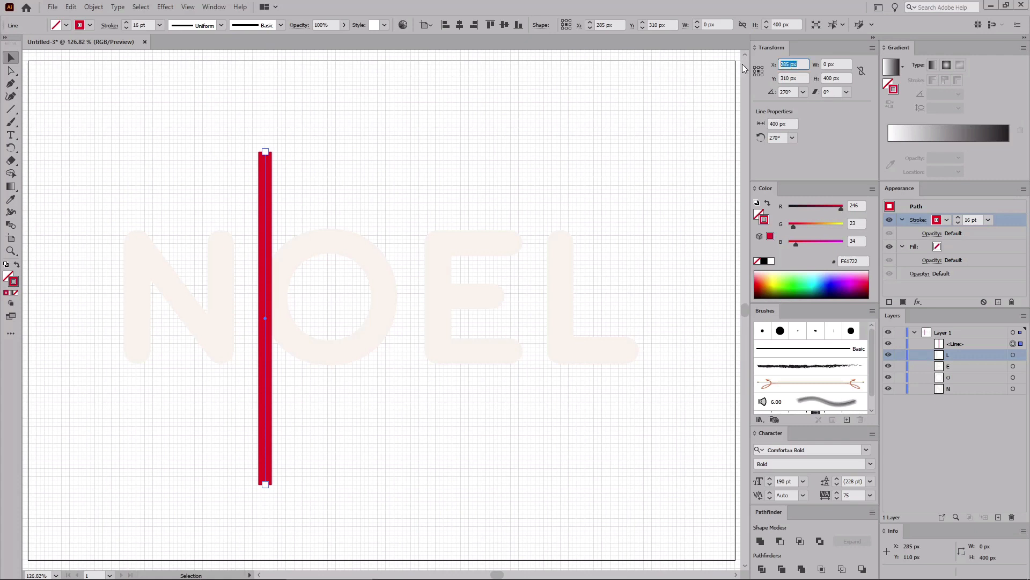
type("40")
key("Tab")
type("25")
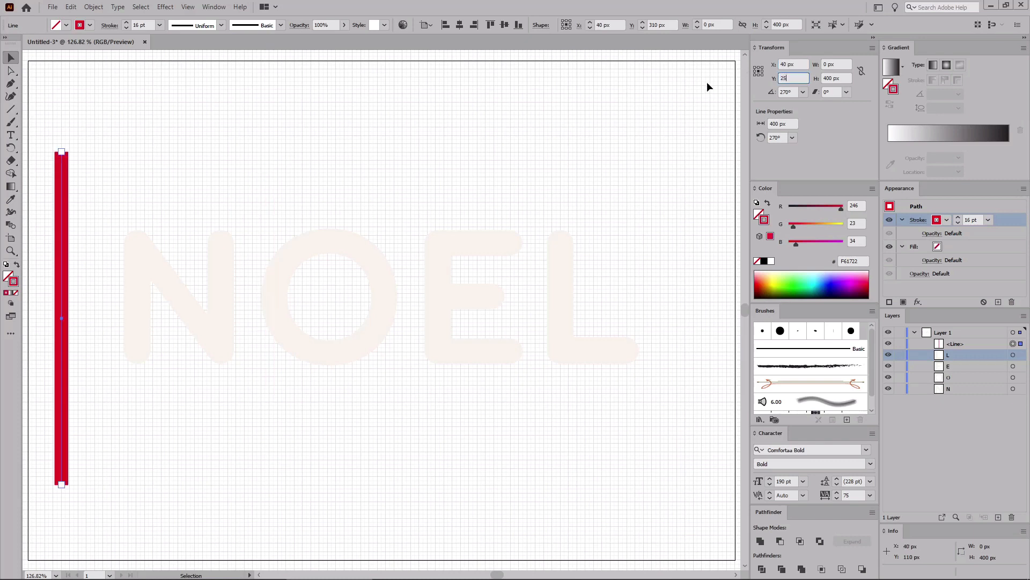
key("Return")
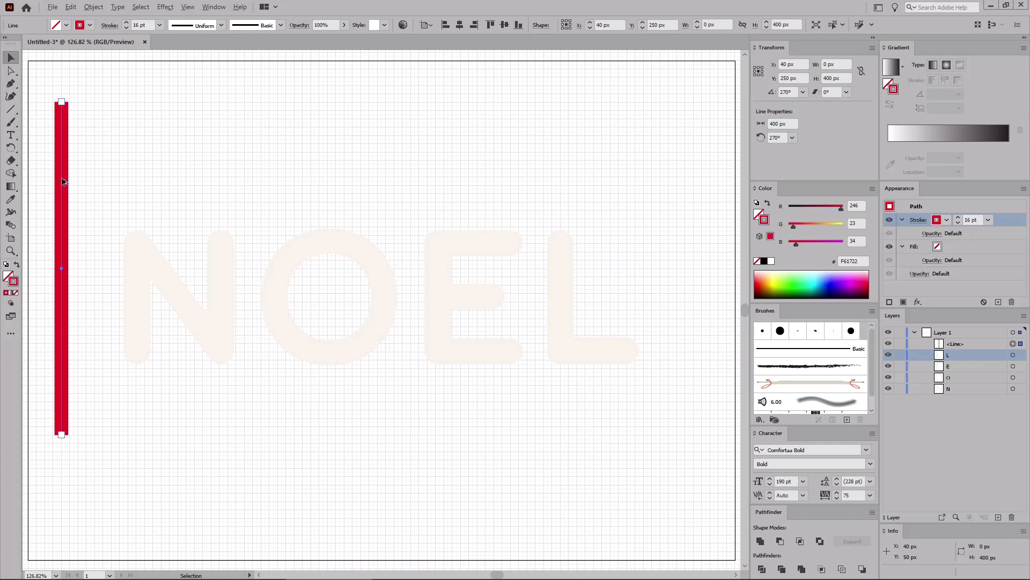
Step: Duplicate the line about 25 px to the left
left_click_drag(62, 179, 42, 181)
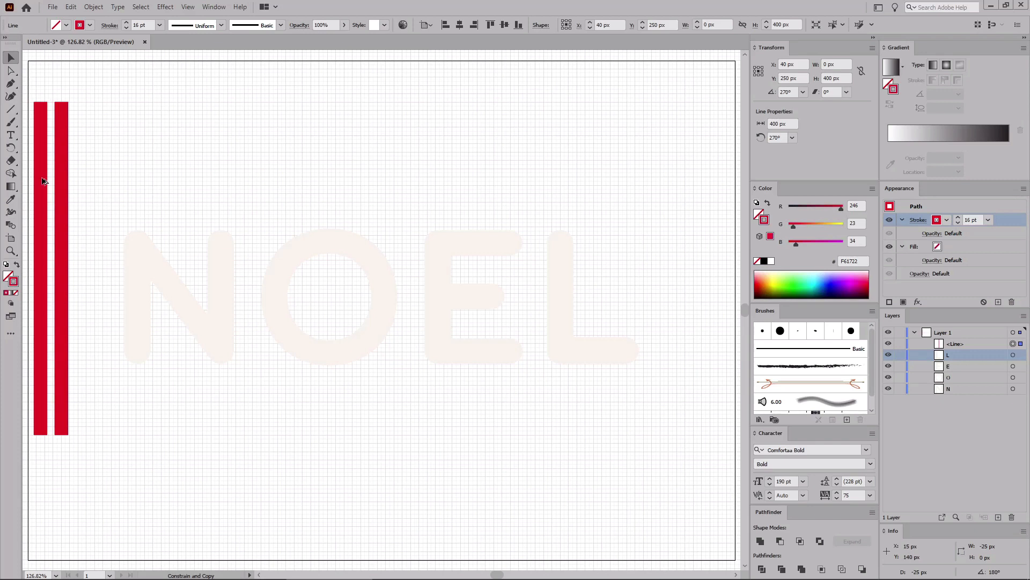
left_click_drag(43, 181, 42, 180)
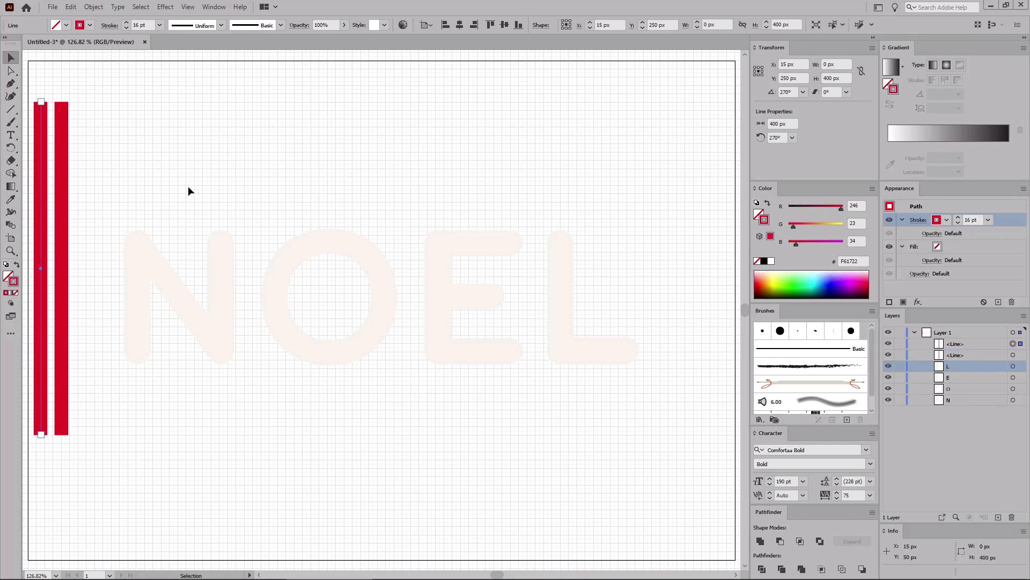
Step: Recolour the copied line to RGB 73, 141, 80 and set its stroke weight to 2 pt
double_click(858, 206)
type("73")
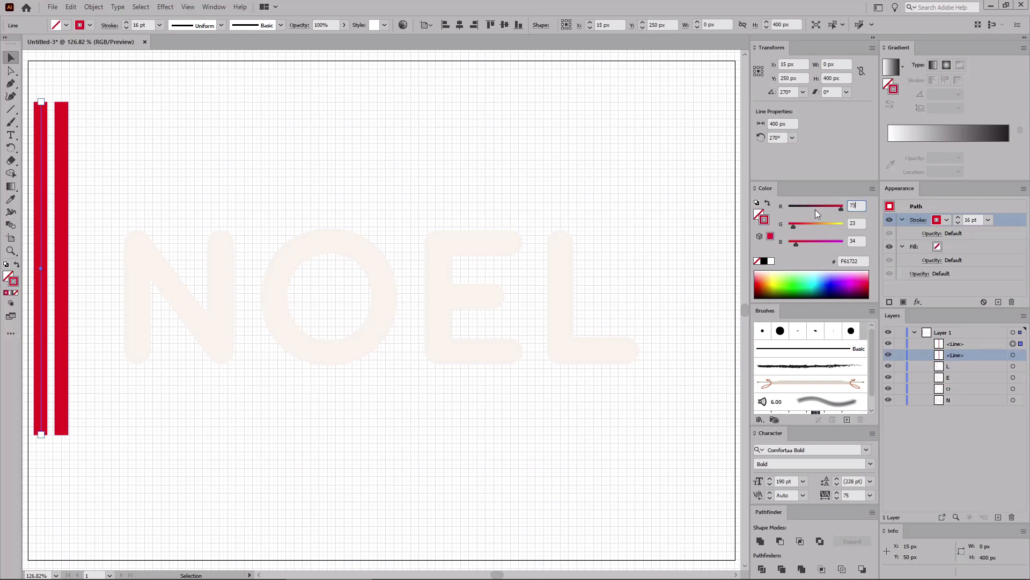
key("Tab")
type("141")
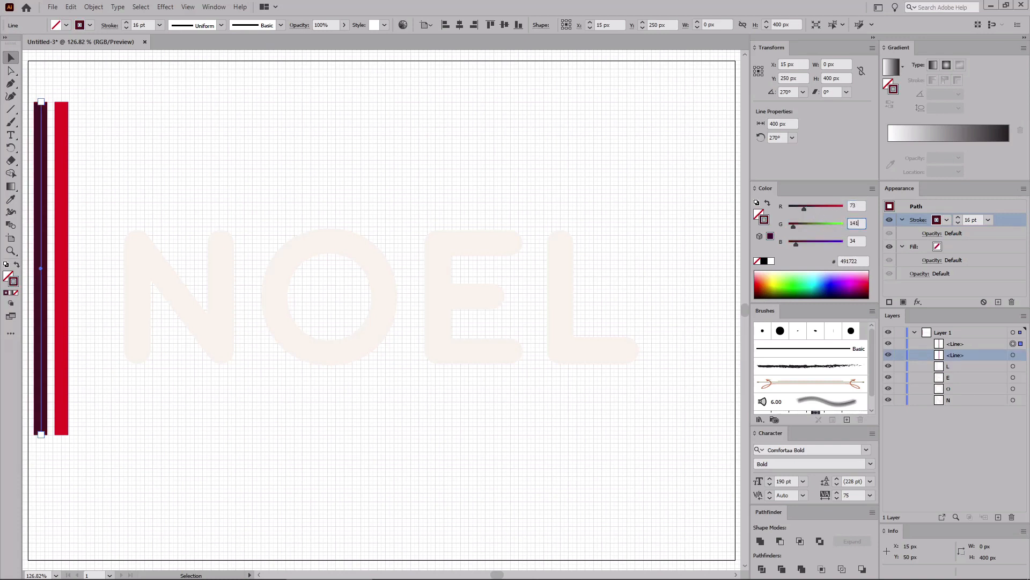
key("Tab")
key("Return")
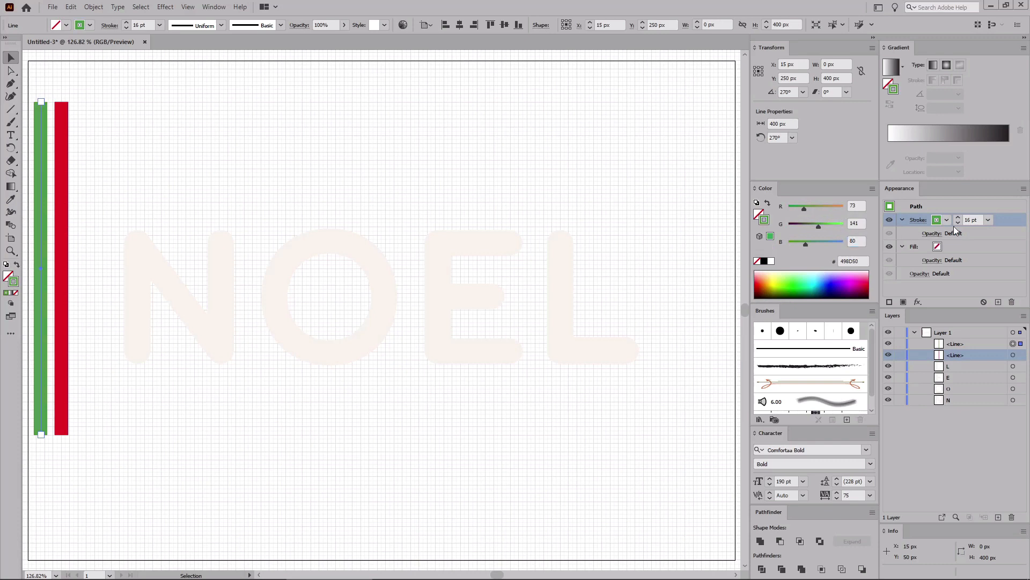
left_click(967, 220)
key("Return")
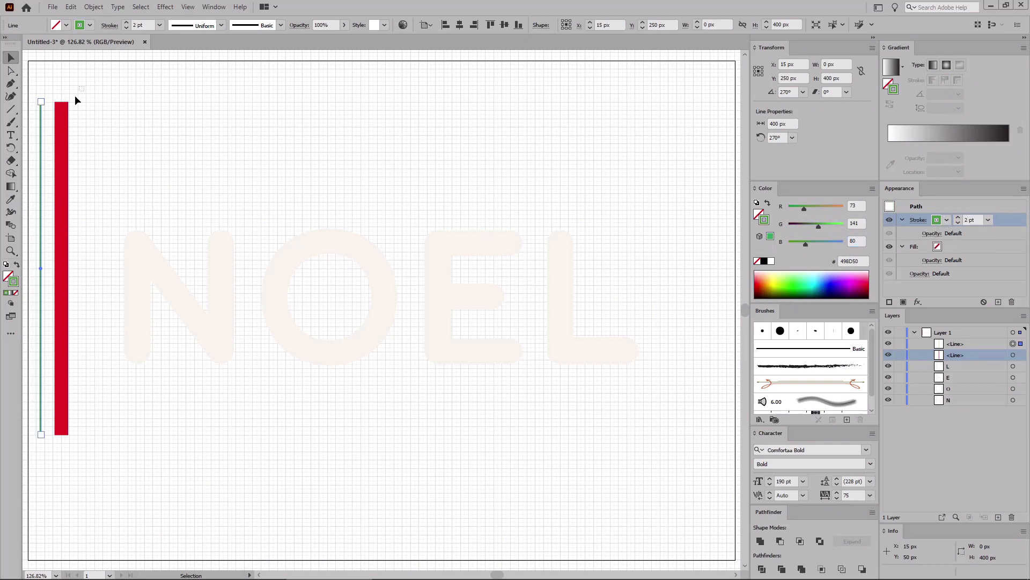
Step: Select both lines and apply a Transform effect rotating them by -135°
left_click_drag(75, 100, 33, 137)
left_click(165, 6)
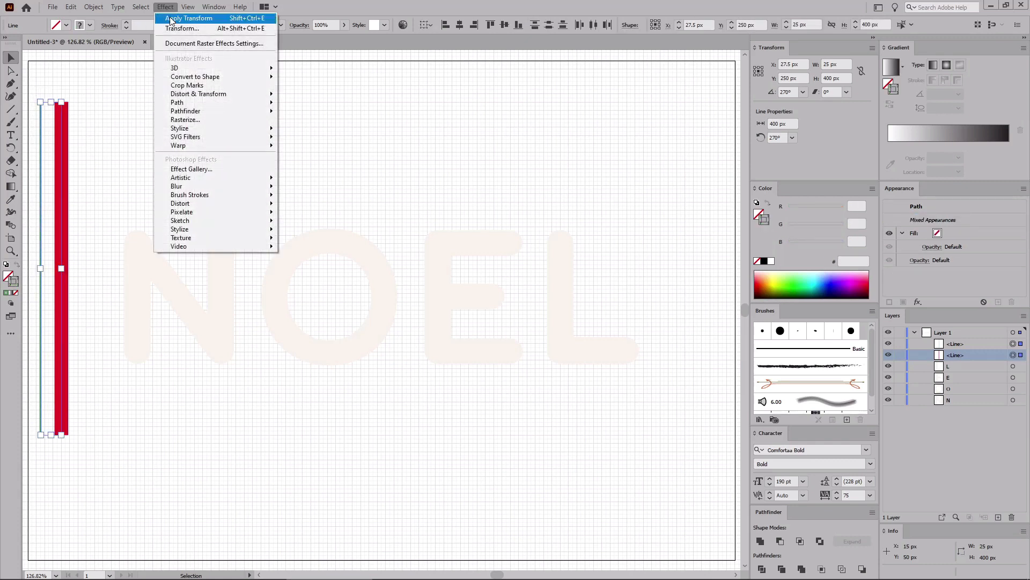
mouse_move(229, 93)
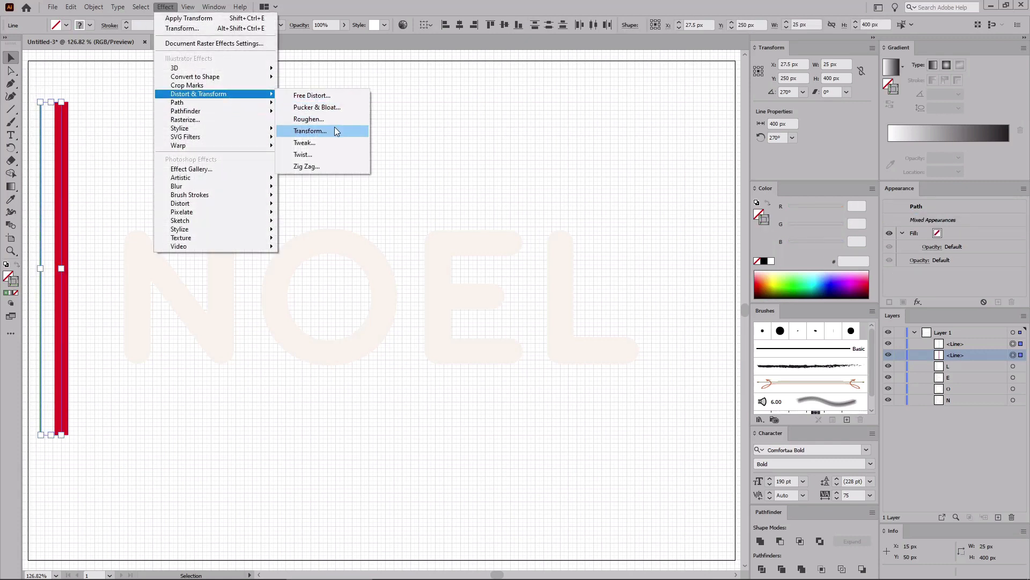
left_click(334, 131)
left_click(674, 305)
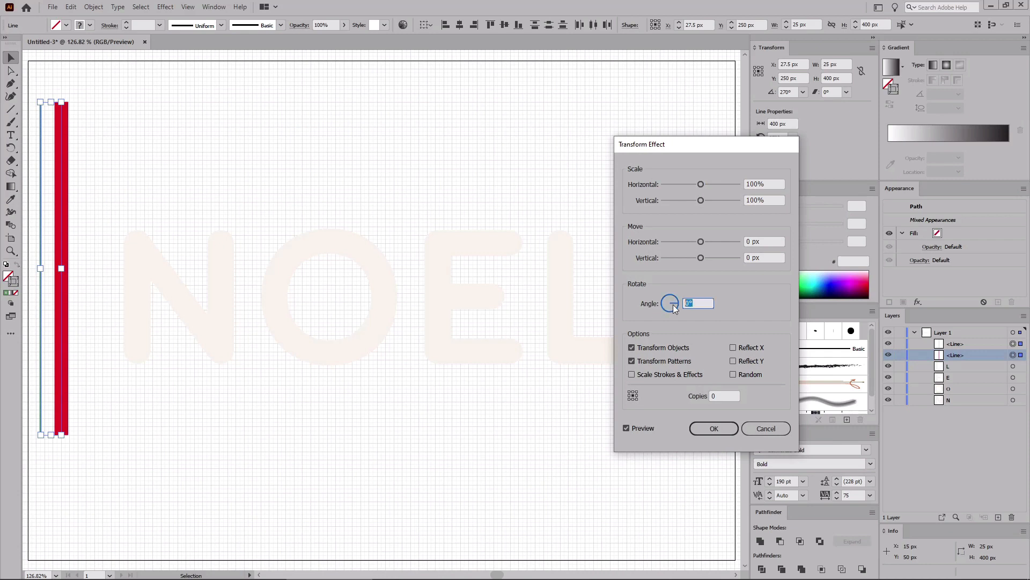
key("BackSpace")
type("-135")
left_click(712, 427)
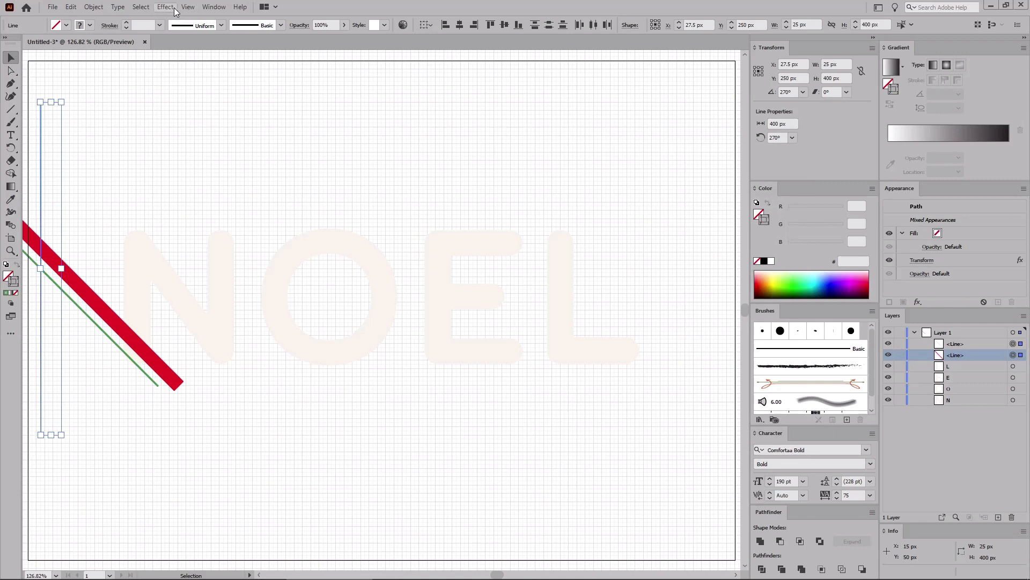
Step: Add a second Transform effect moving 45 px horizontally and -2 px vertically with 14 copies, then group the lines
left_click(176, 10)
mouse_move(201, 95)
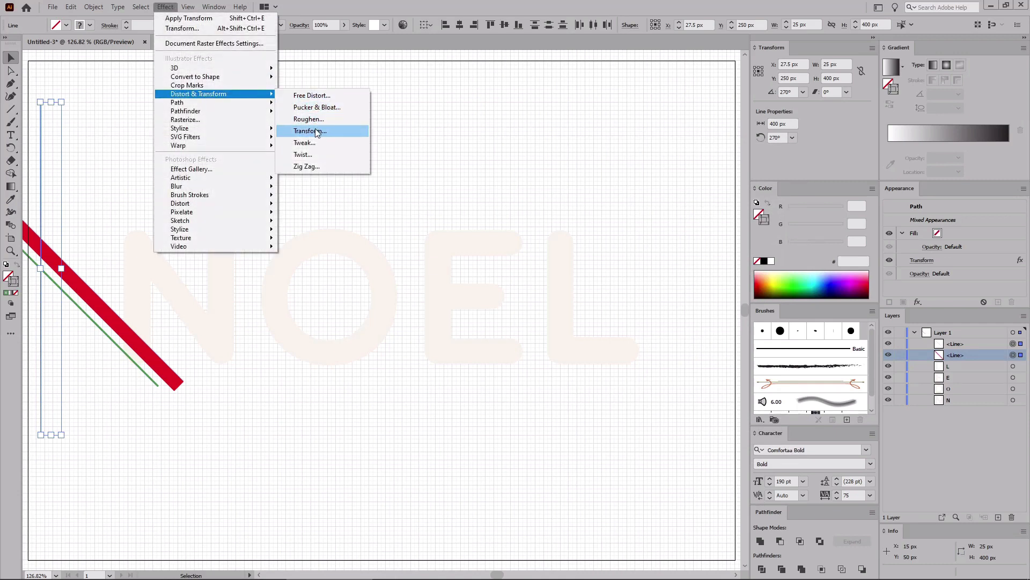
left_click(310, 131)
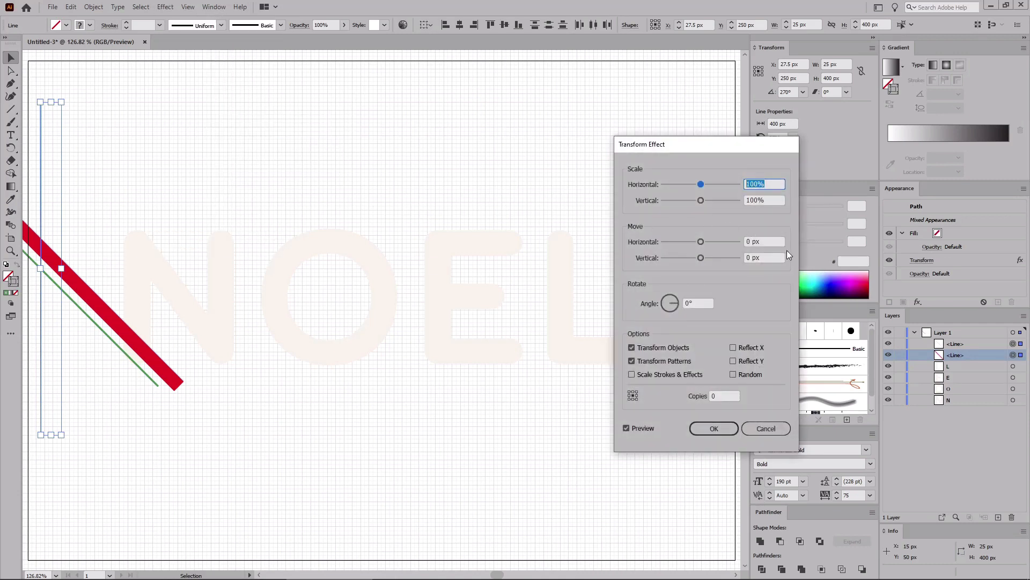
left_click(765, 241)
type("45")
key("Tab")
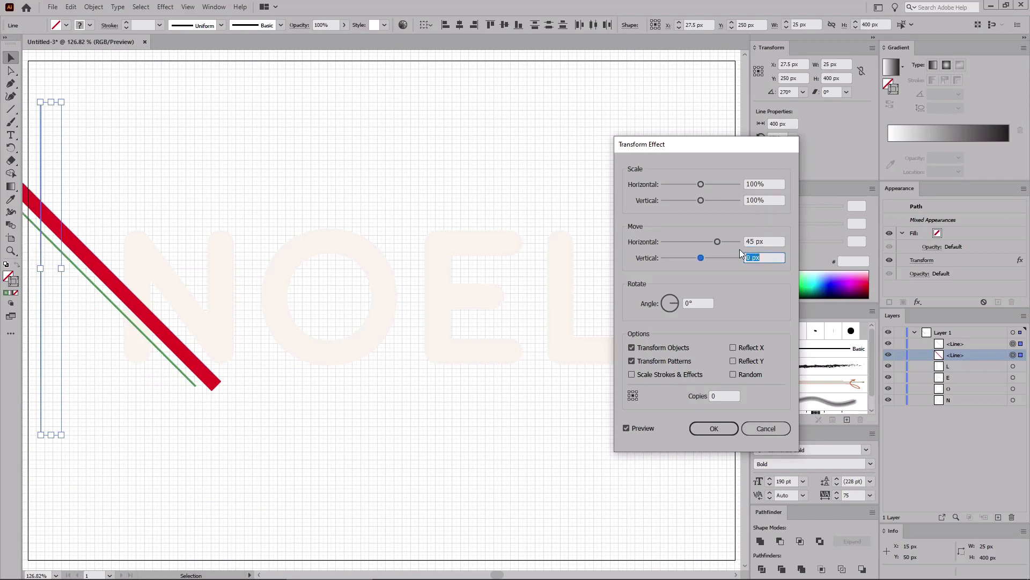
type("-2")
left_click(720, 393)
type("14")
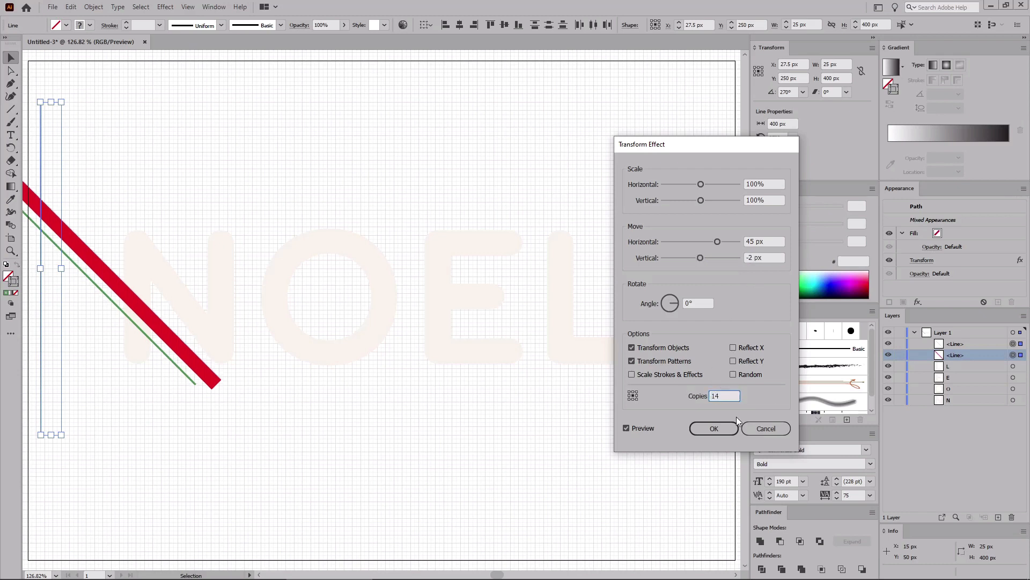
left_click(709, 428)
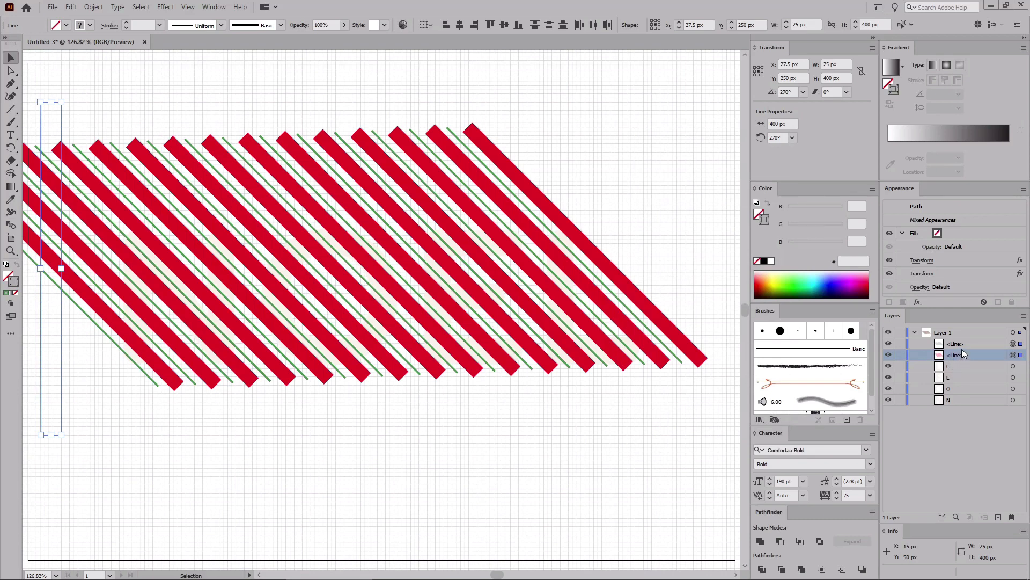
key("ctrl+g")
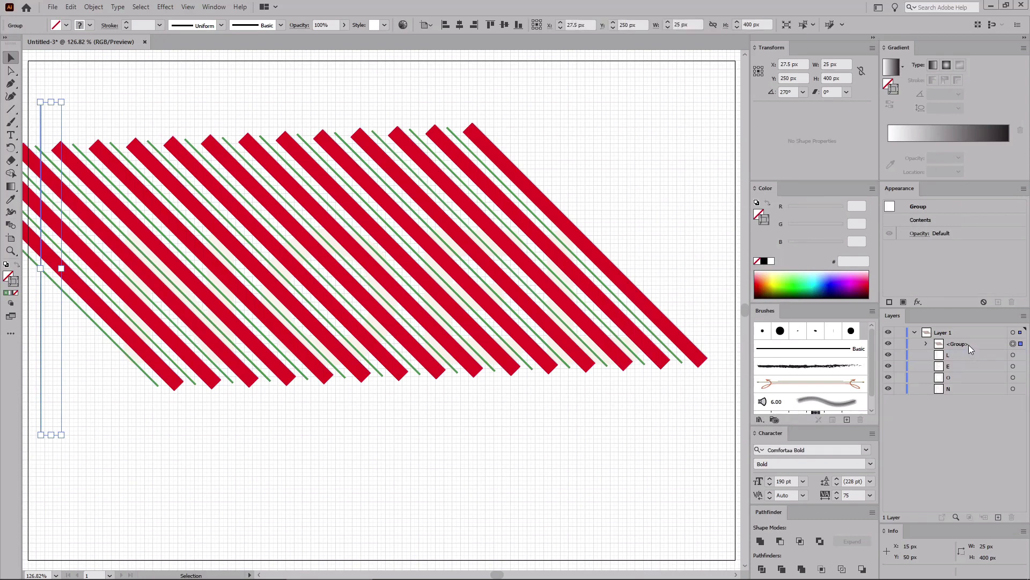
Step: Select the four letter layers N, O, E and L and paste a copy of them in front
left_click(1013, 355)
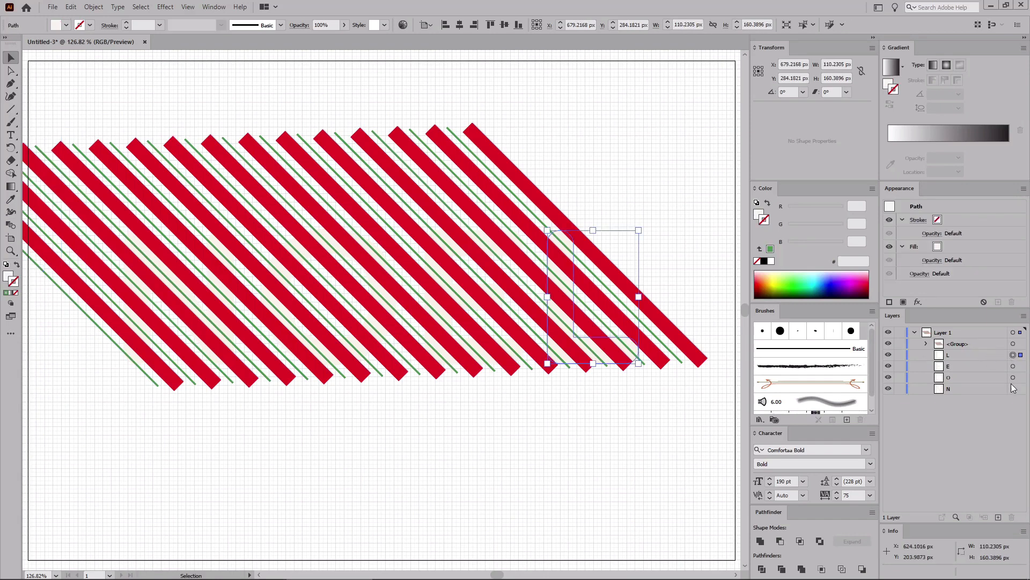
left_click(1012, 388, "shift")
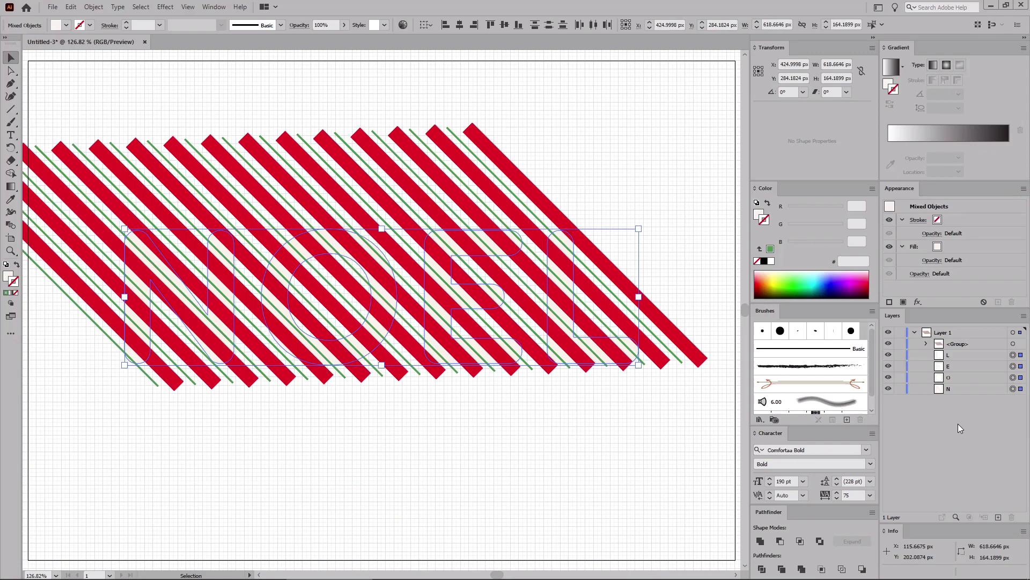
key("ctrl+c")
key("ctrl+f")
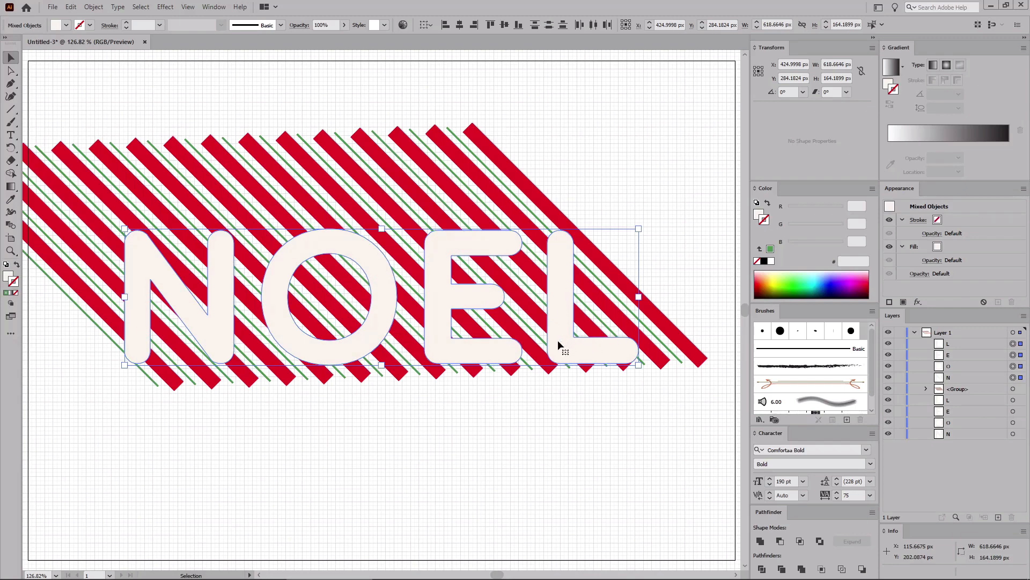
Step: Remove the fill and stroke from the copied letters and combine them into a compound path
left_click(9, 276)
left_click(15, 293)
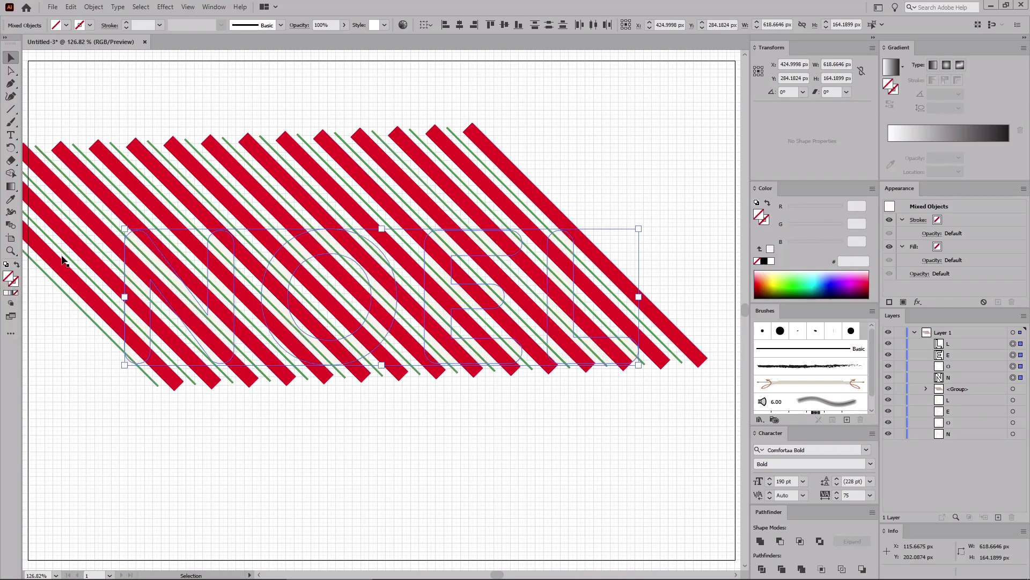
left_click(94, 7)
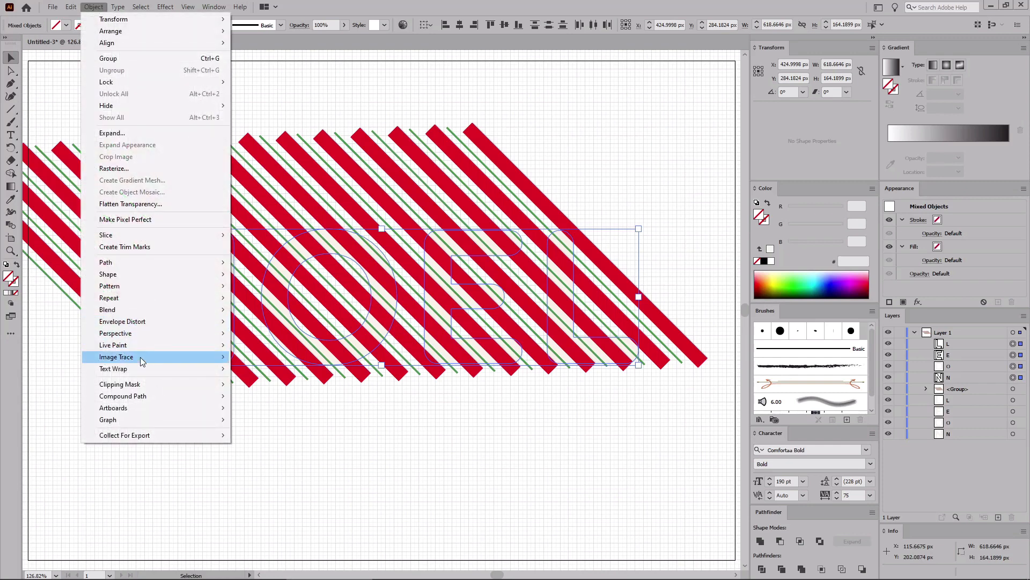
mouse_move(133, 396)
left_click(253, 397)
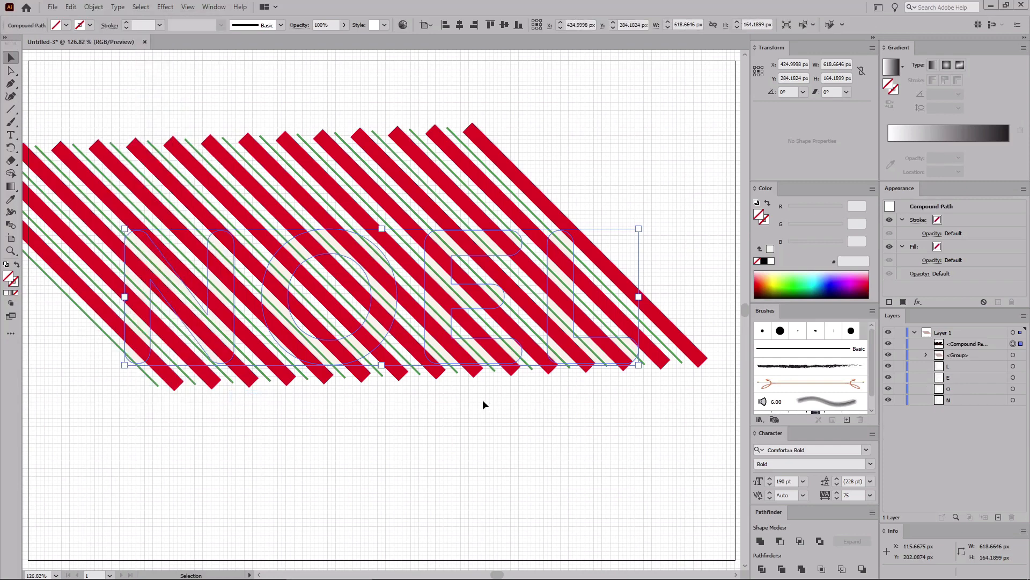
Step: Rename the compound path layer as "NOEL Compound Path"
double_click(964, 344)
type("N")
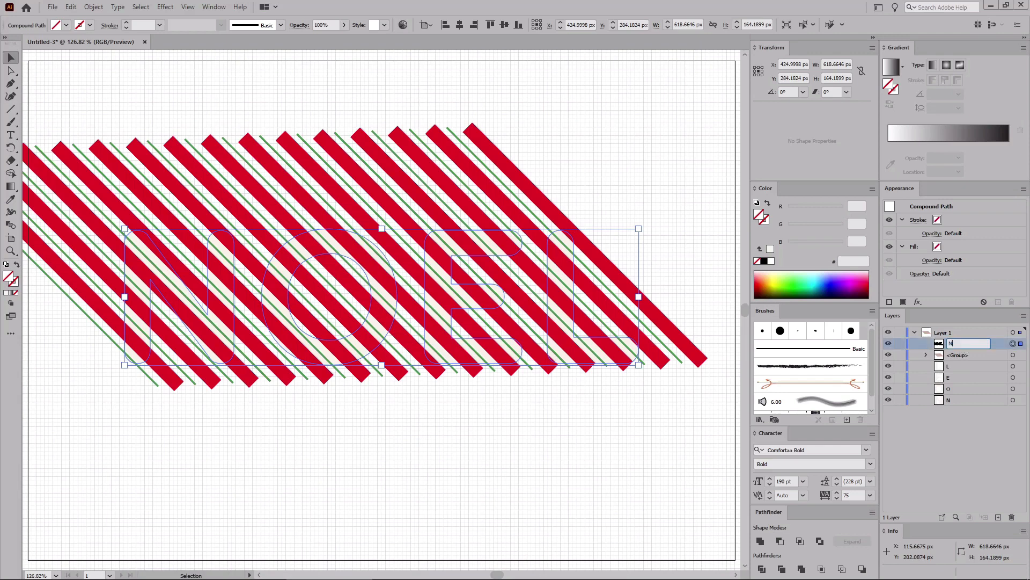
type("OEL Compound Path")
key("Return")
Step: Duplicate the compound path in front and move the copy to the bottom of the layer stack
key("ctrl+c")
key("ctrl+f")
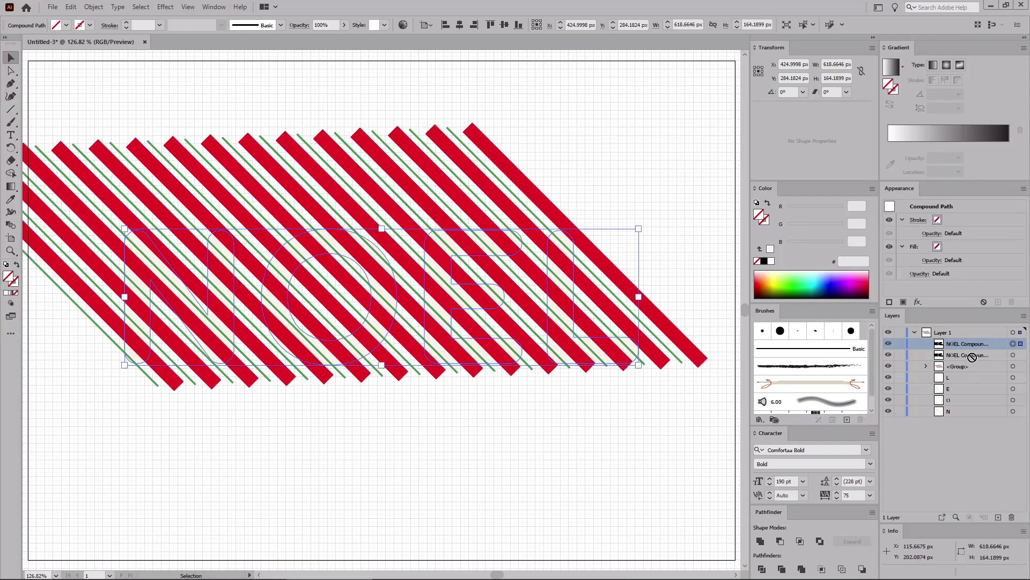
left_click_drag(971, 343, 968, 419)
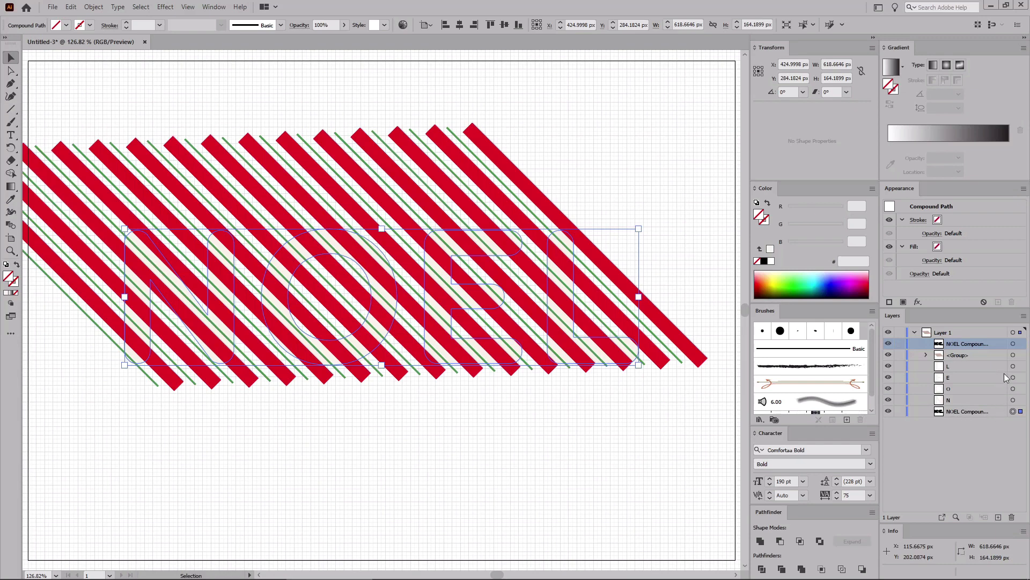
Step: Select the top compound path together with the stripe group and make a clipping mask from them
left_click(1013, 343)
left_click(1013, 355, "shift")
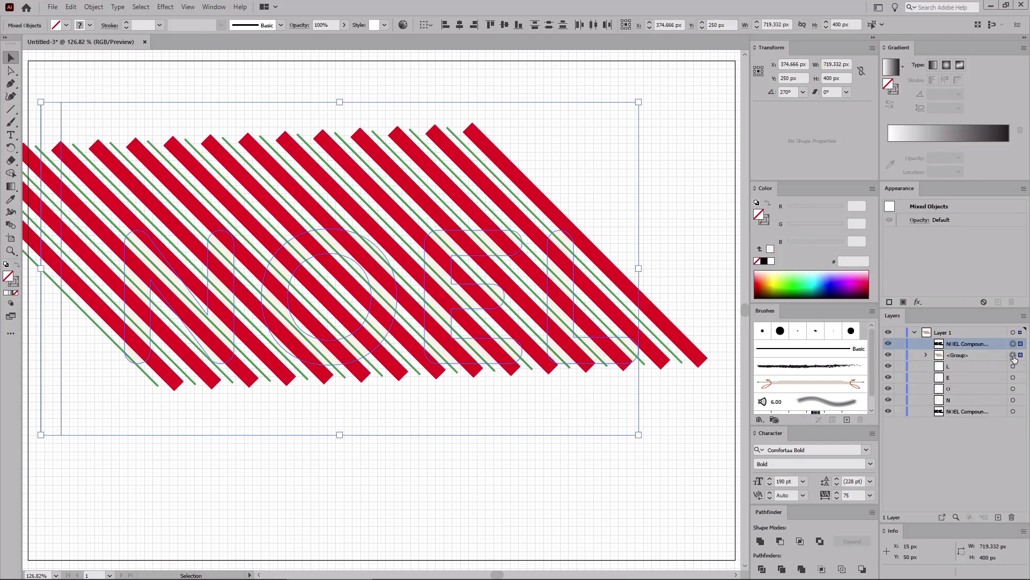
left_click(94, 7)
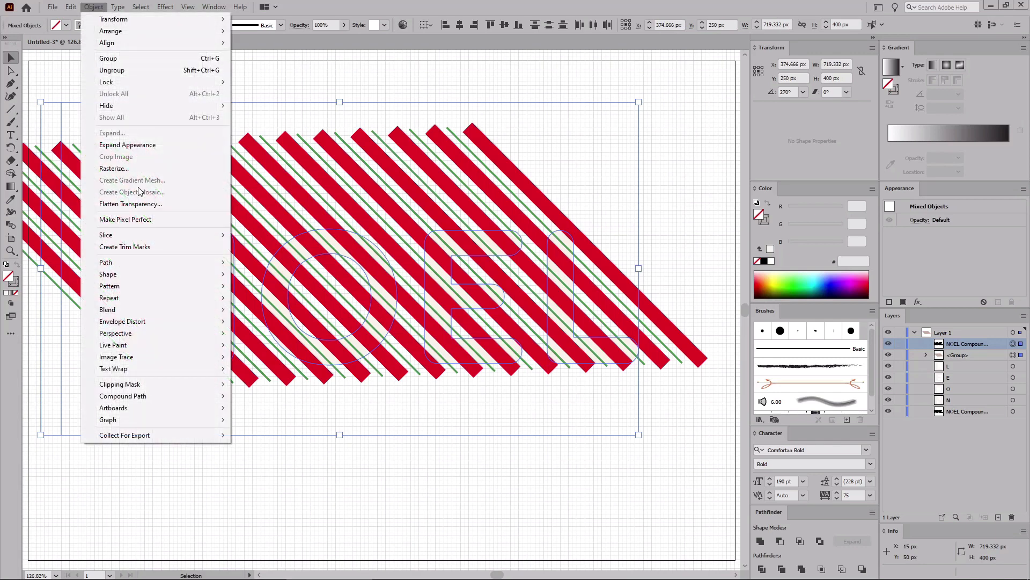
mouse_move(165, 384)
left_click(267, 385)
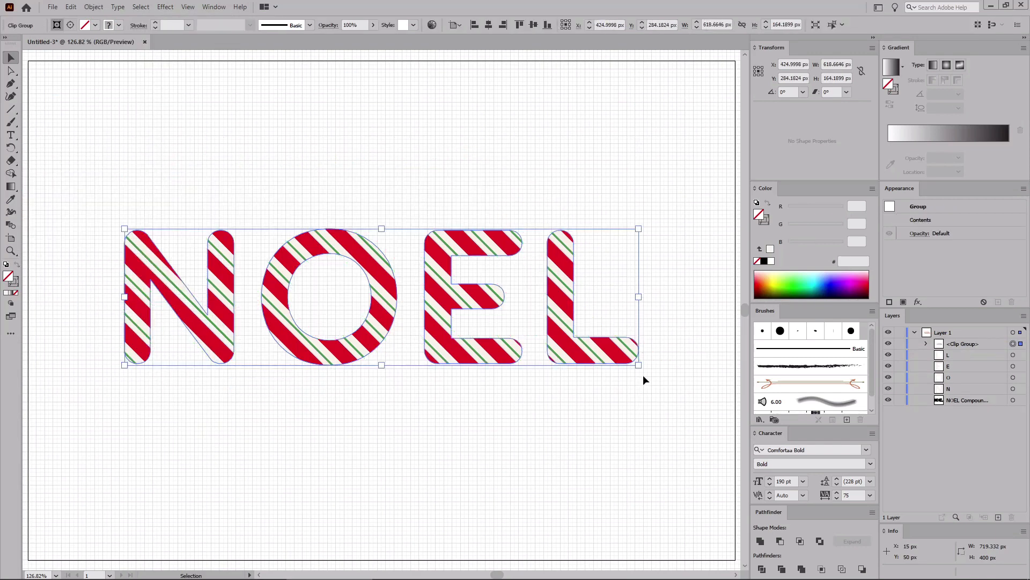
Step: Select the bottom compound path and paste a copy of it on top of the stack
left_click(724, 409)
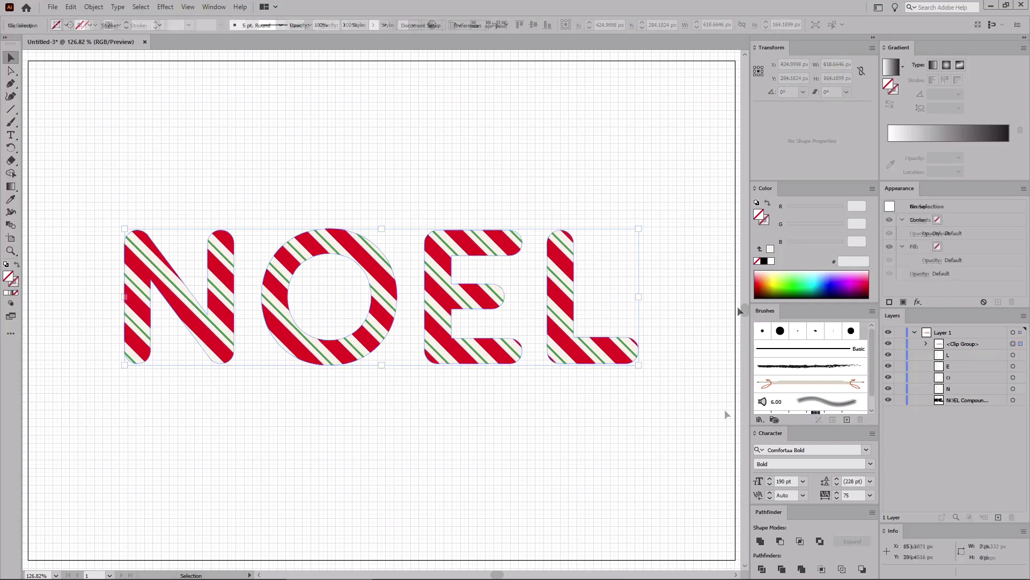
left_click(1013, 400)
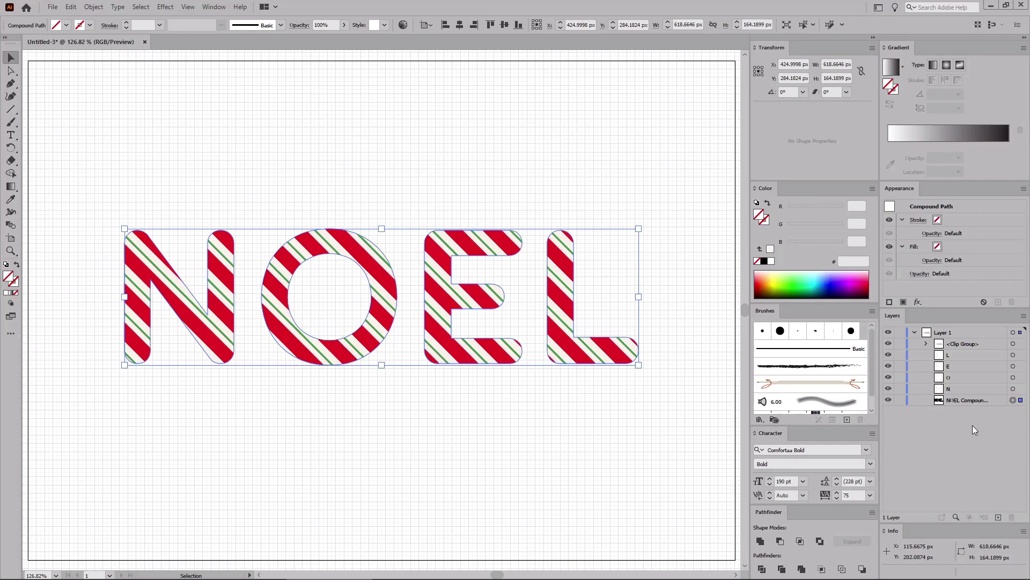
key("ctrl+c")
key("ctrl+shift+v")
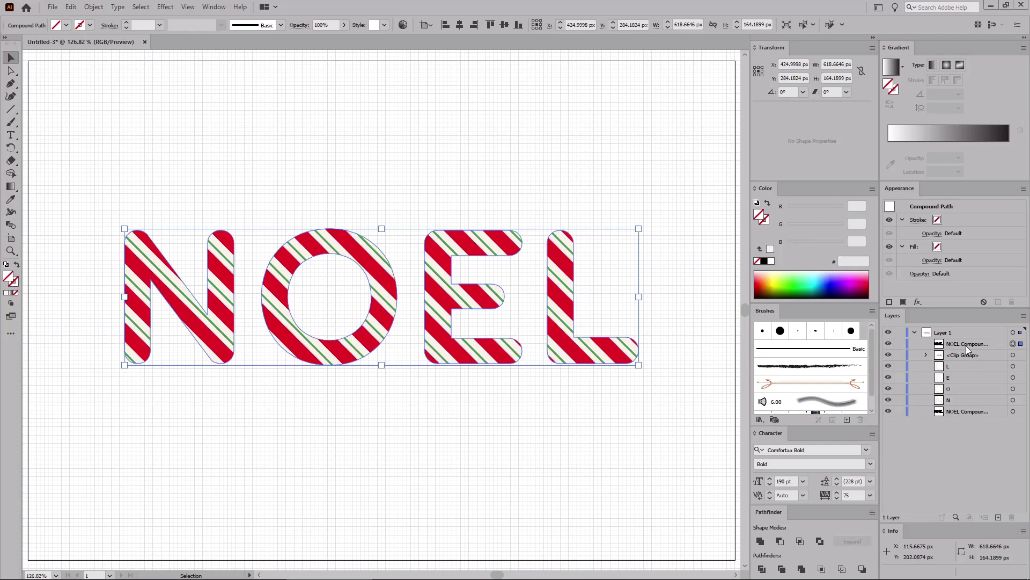
Step: Fill the pasted compound path with white
left_click(961, 246)
left_click(947, 246)
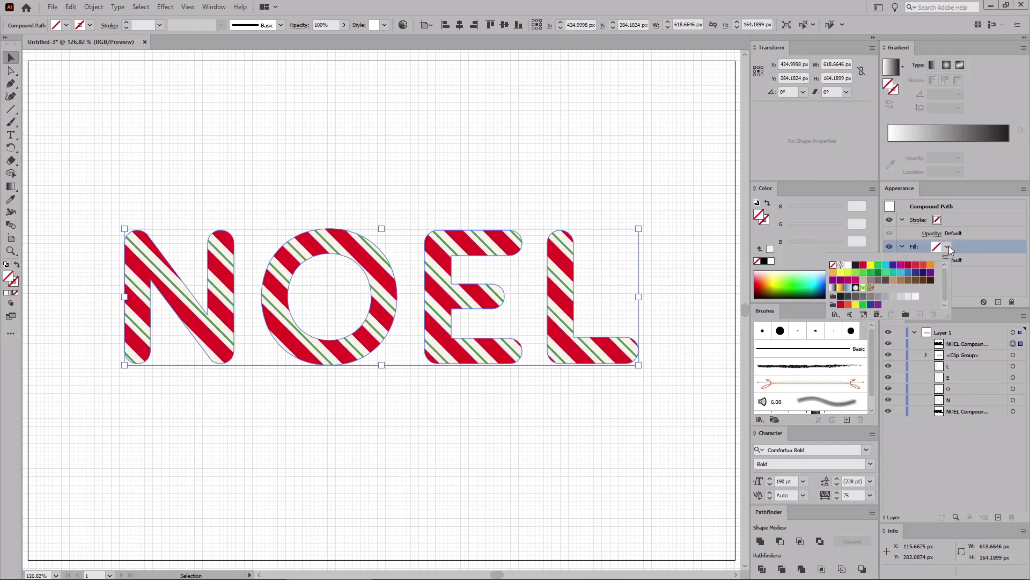
left_click(852, 267)
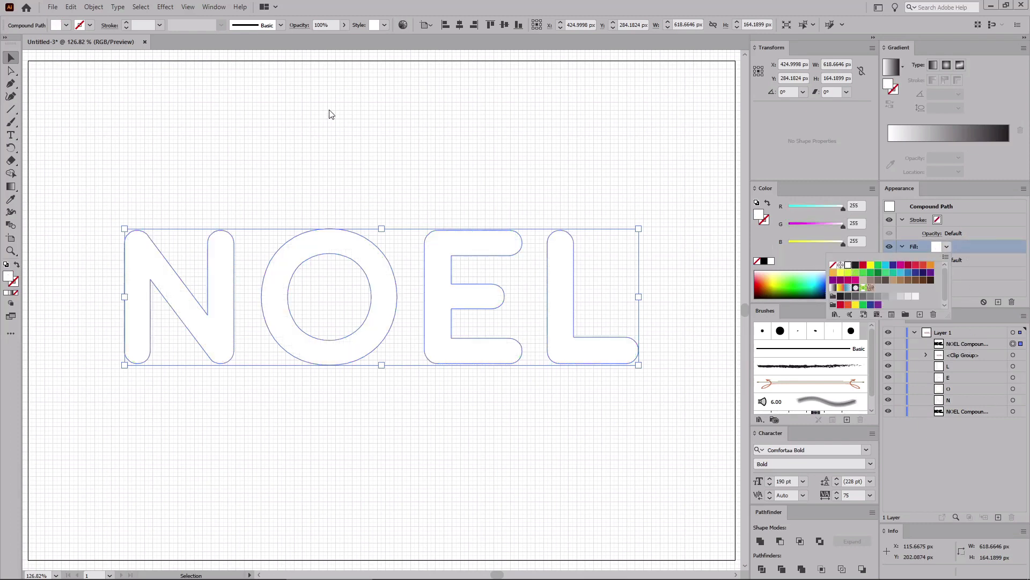
key("Escape")
Step: Apply an Inner Glow effect in Multiply mode with black colour, 100% opacity, 6 px blur, from the edge
left_click(165, 7)
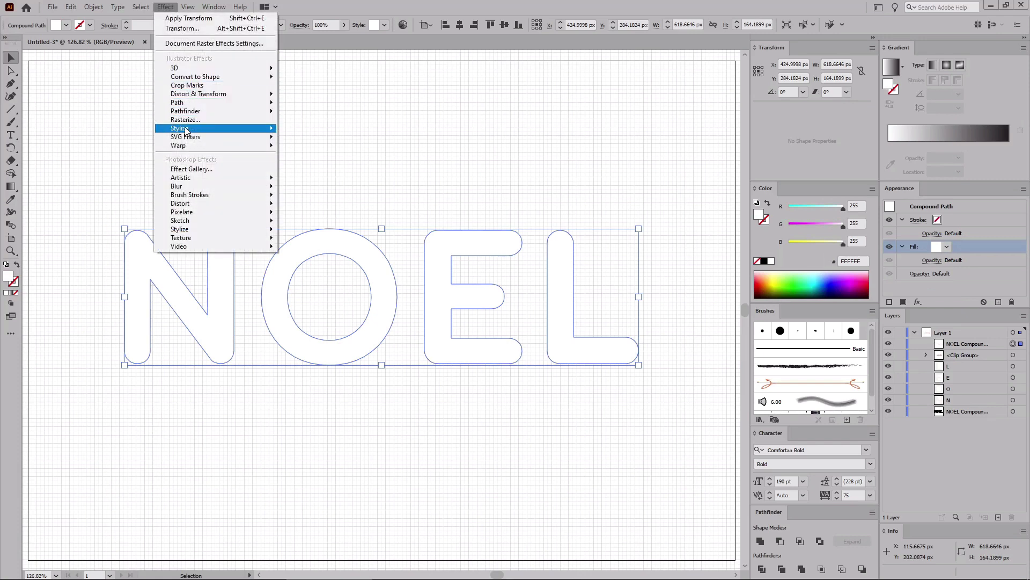
mouse_move(247, 128)
left_click(309, 153)
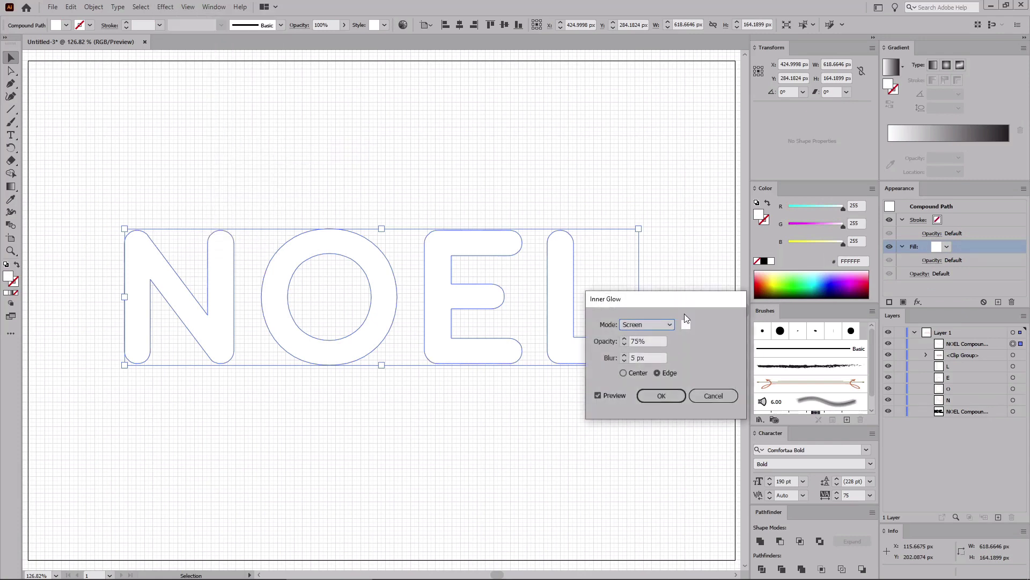
left_click(665, 325)
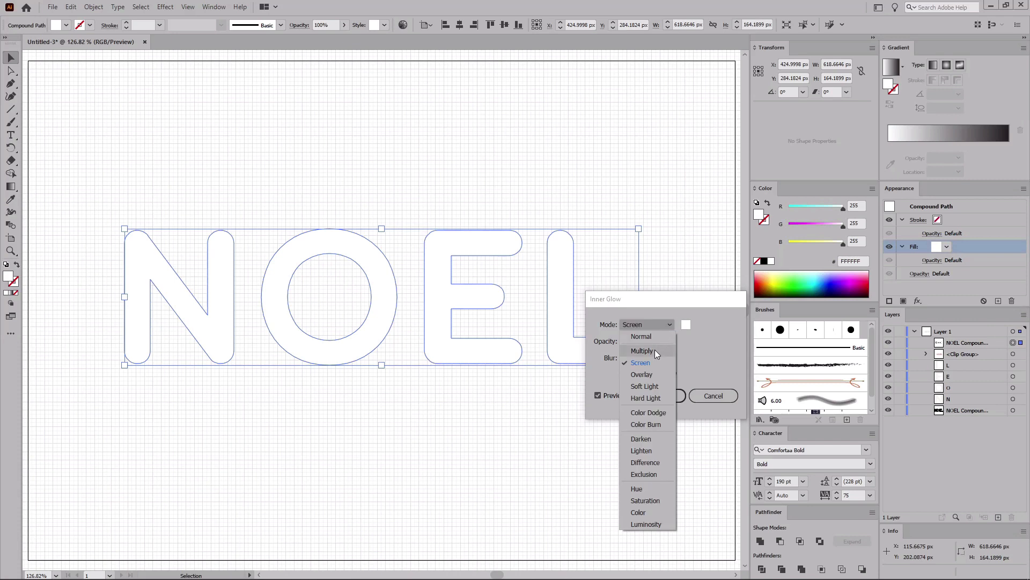
left_click(655, 349)
left_click(686, 325)
left_click_drag(579, 369, 508, 419)
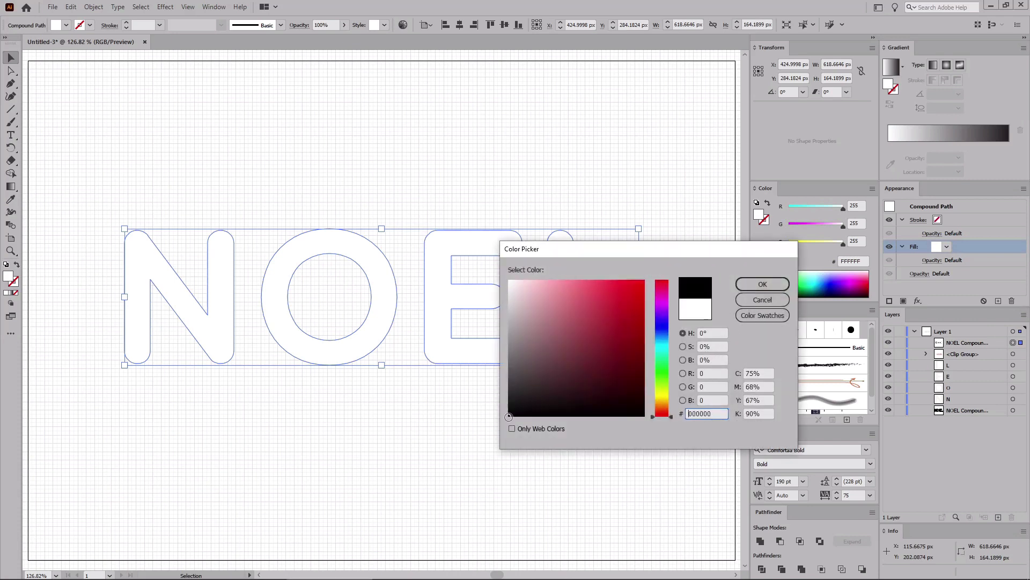
left_click(763, 286)
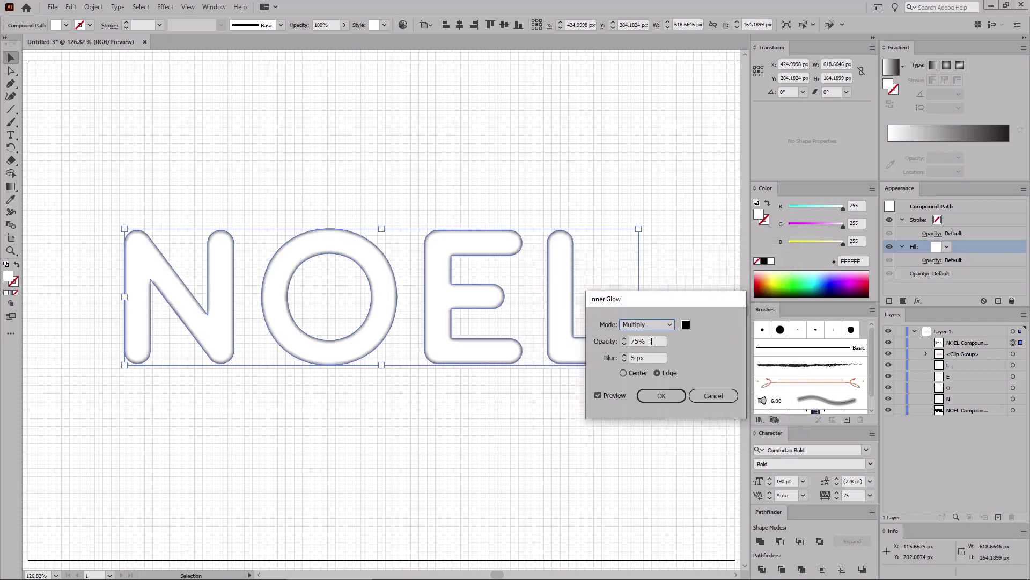
double_click(651, 342)
type("100")
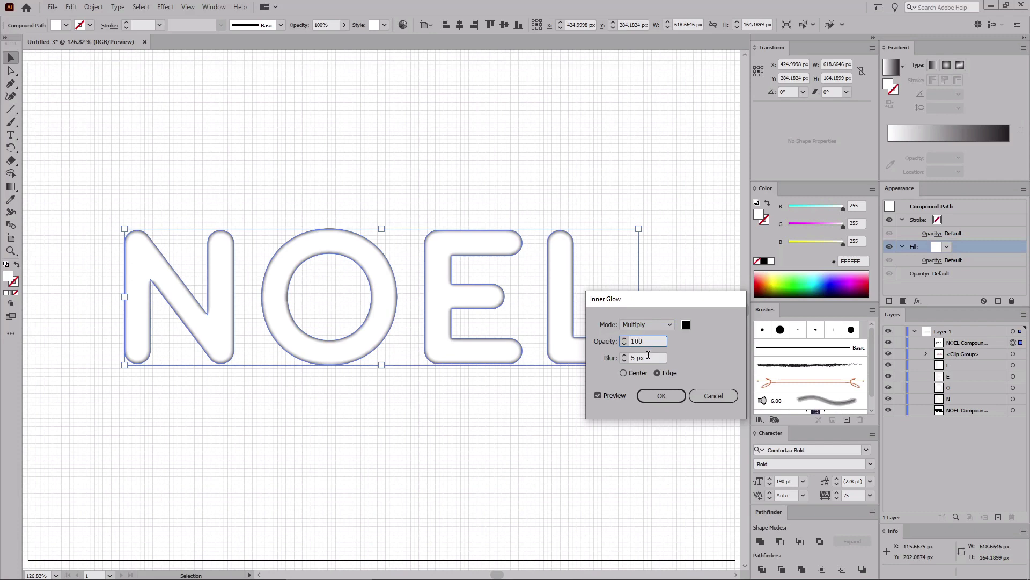
key("Tab")
type("6")
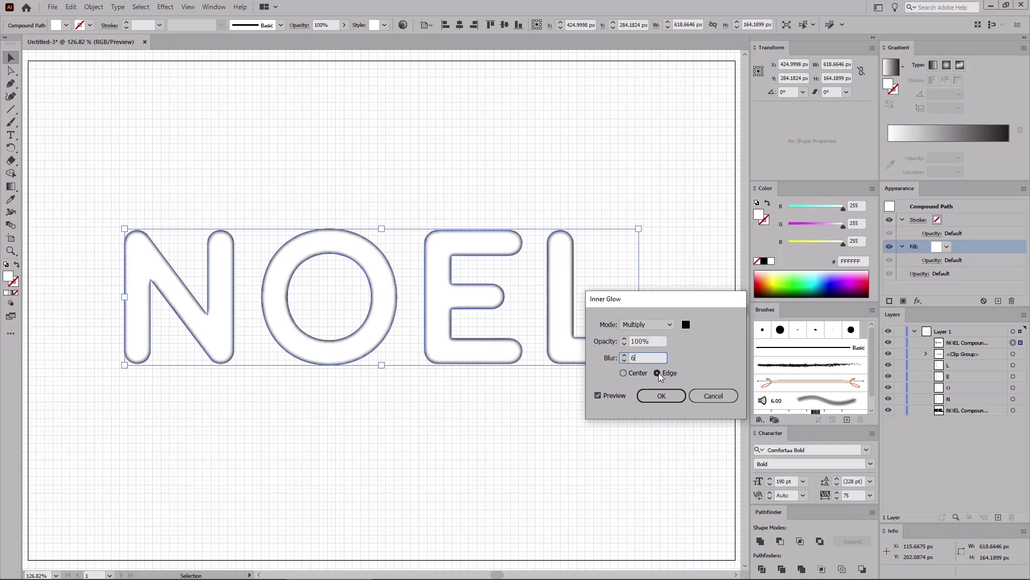
left_click(657, 372)
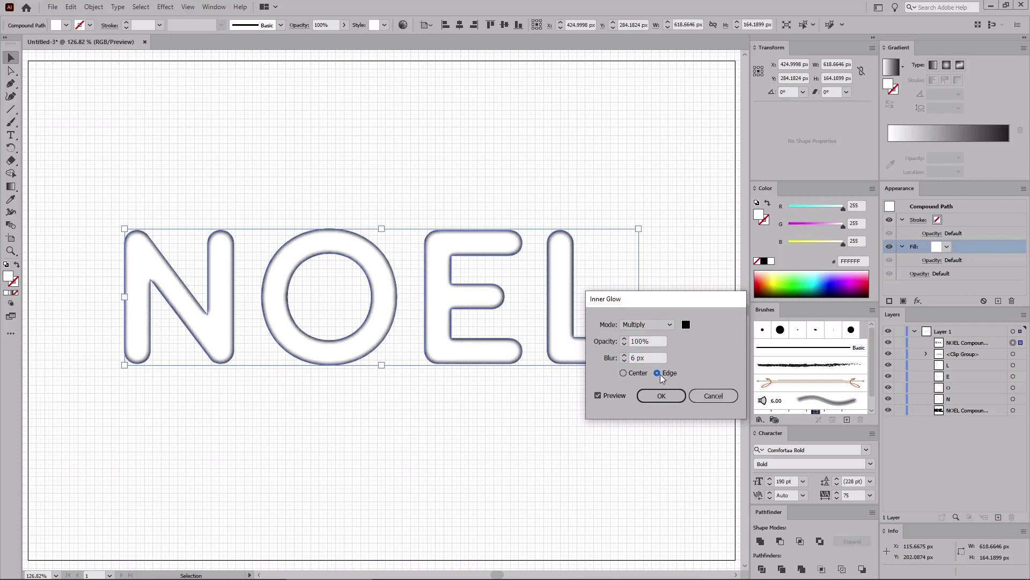
left_click(662, 397)
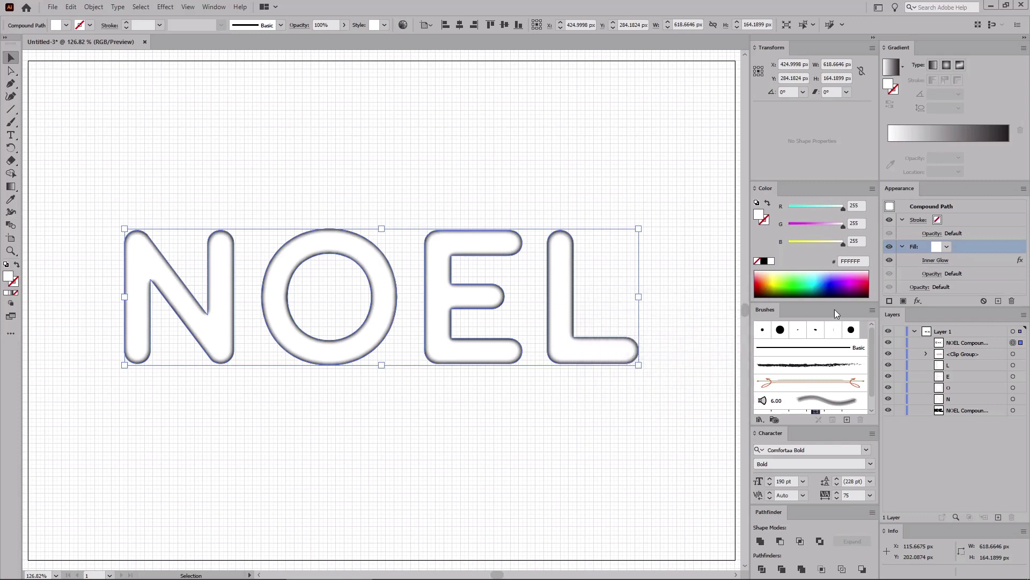
Step: Set the white compound path's blending mode to Multiply and deselect everything
left_click(920, 288)
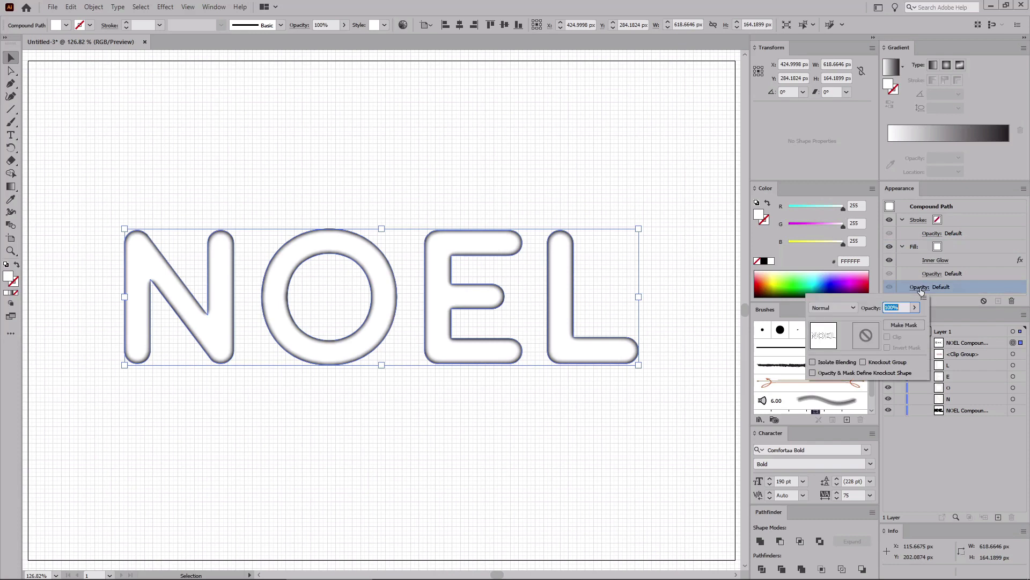
left_click(853, 306)
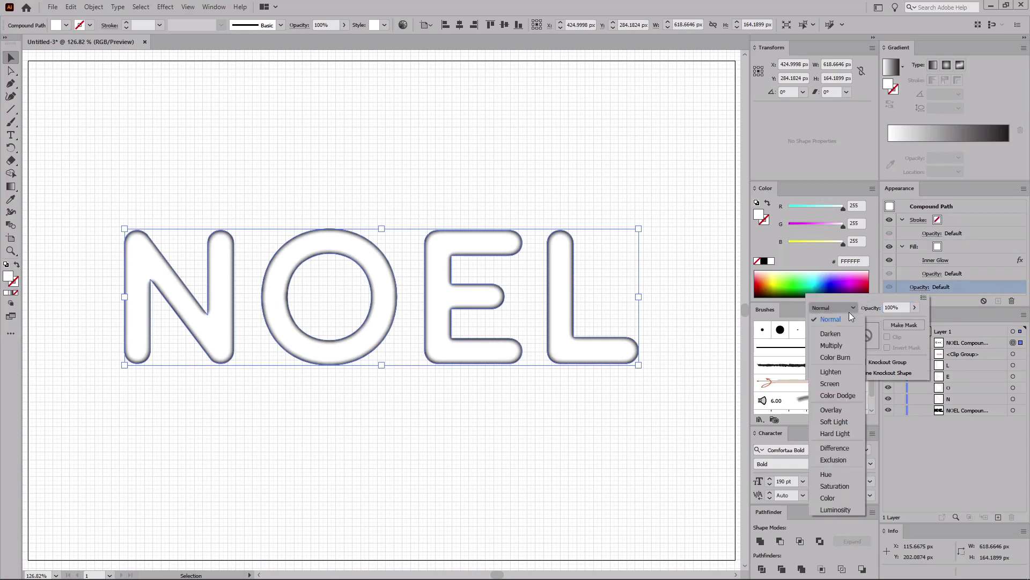
left_click(834, 344)
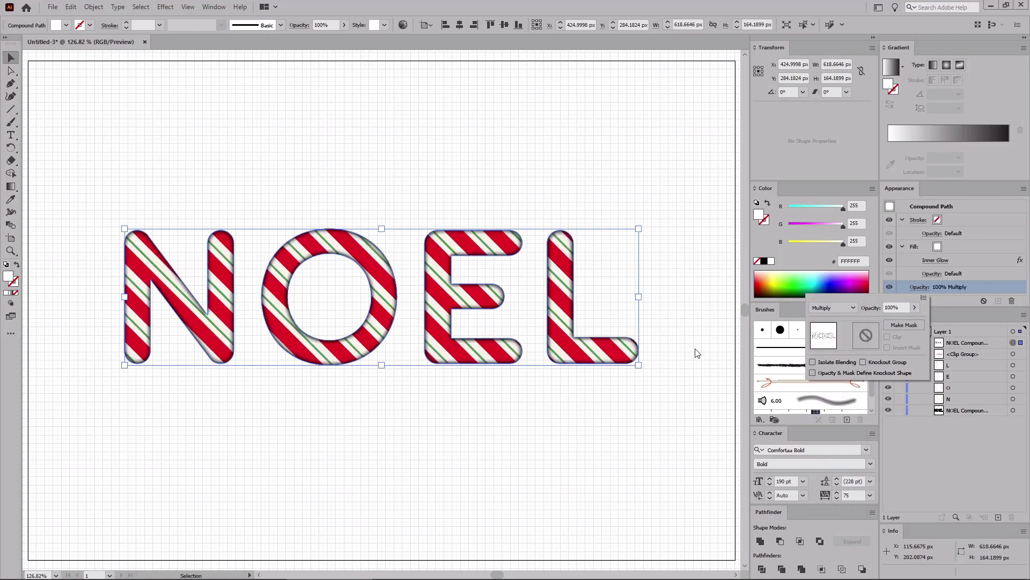
left_click(660, 347)
left_click(660, 347)
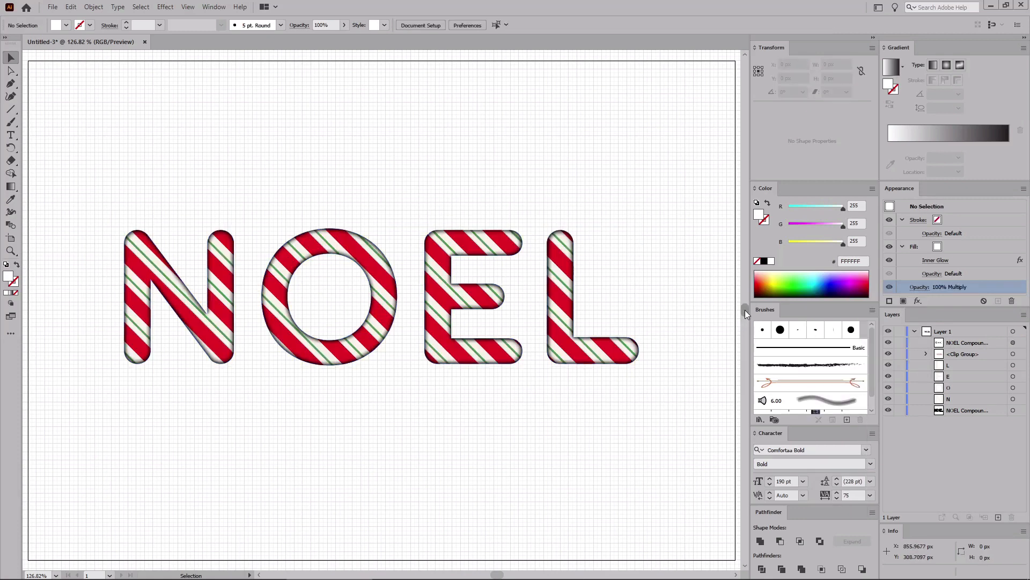
Step: Paste another copy of the compound path in front and give it a 5 pt green stroke (RGB 60, 104, 11)
key("x")
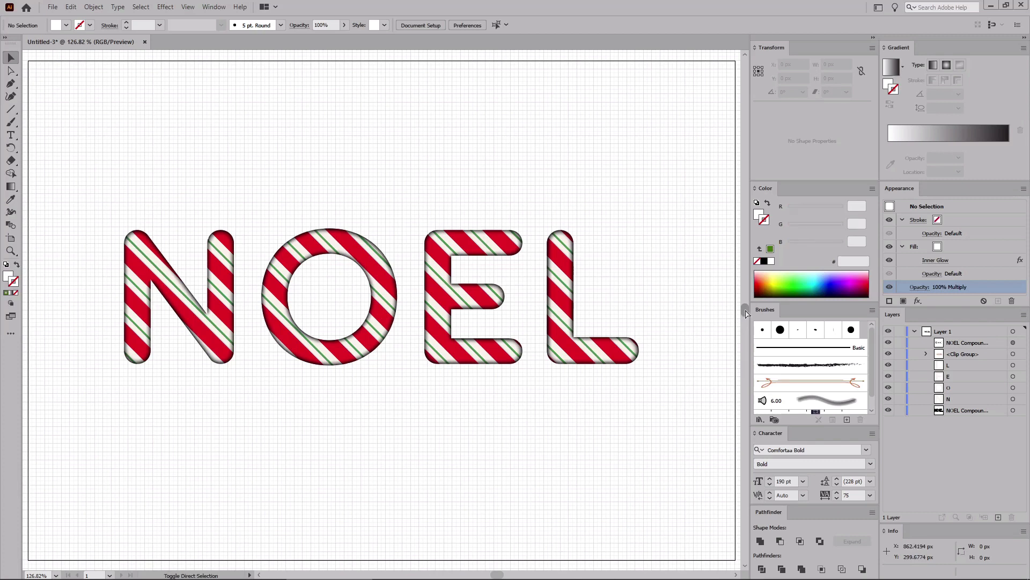
key("ctrl+f")
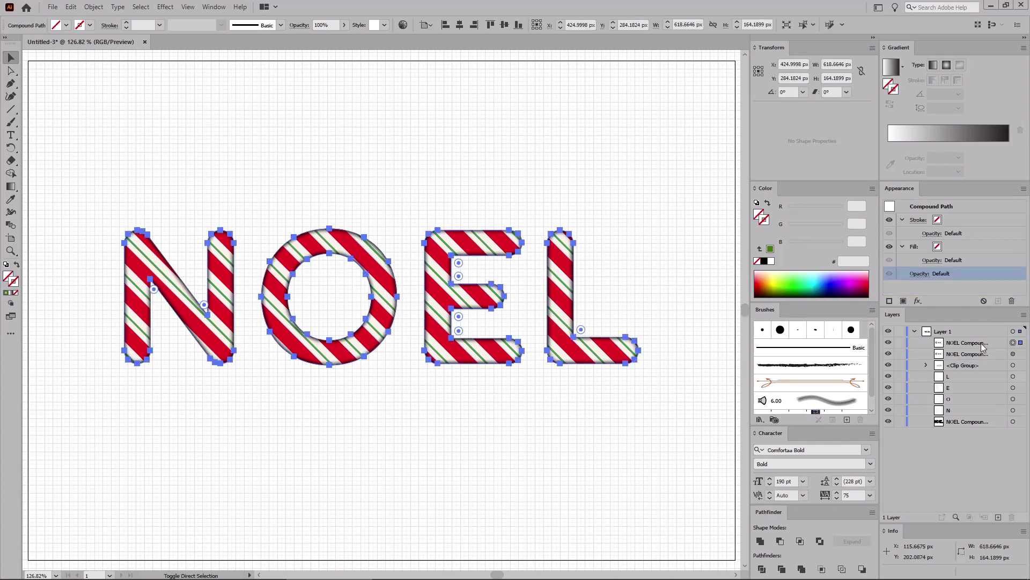
left_click(969, 221)
type("5")
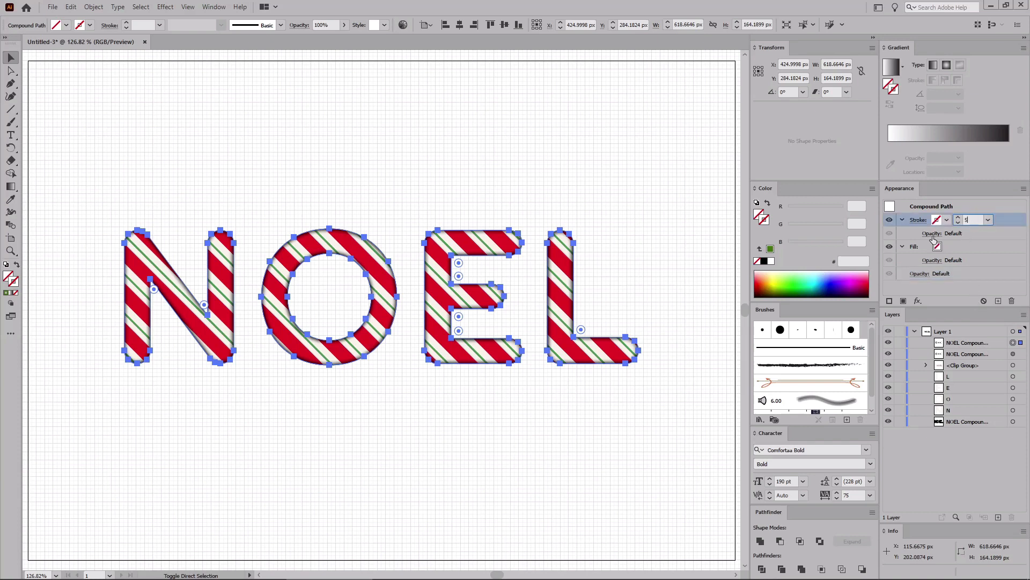
key("Return")
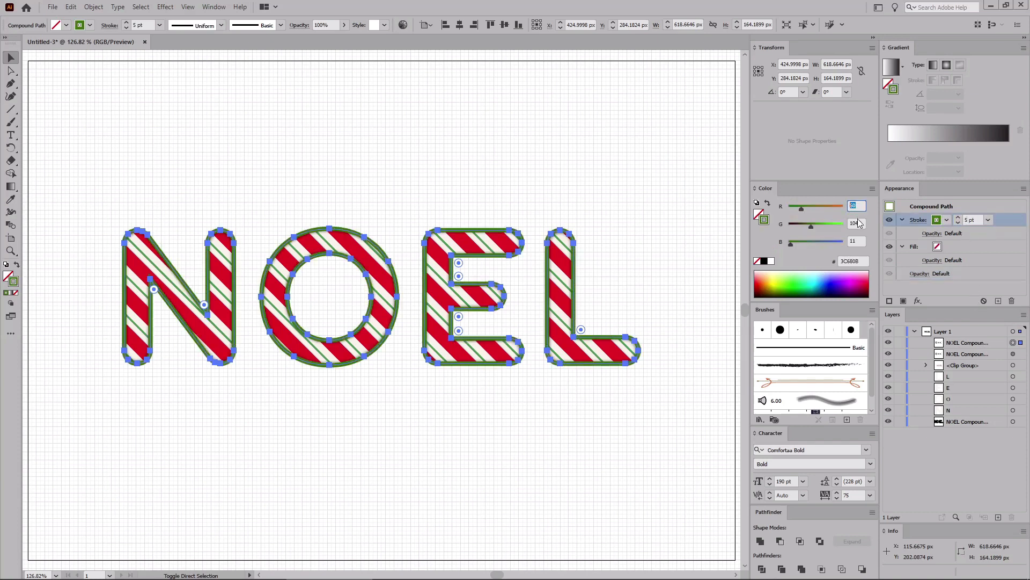
key("Tab")
key("Tab")
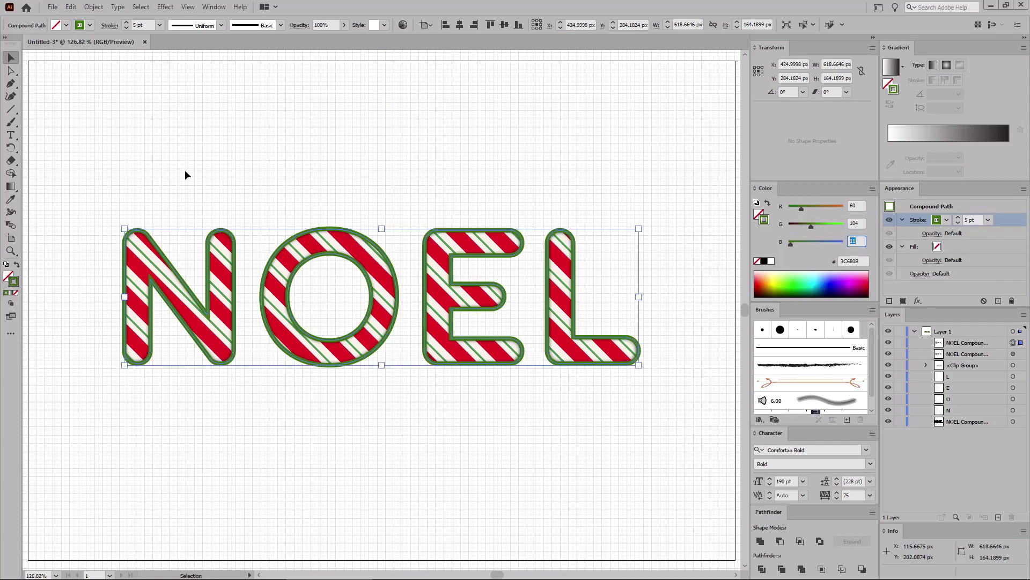
Step: Deselect everything, draw a vertical line about 40 px long with the Line Segment tool, and set its stroke weight to 8 pt
left_click(85, 164)
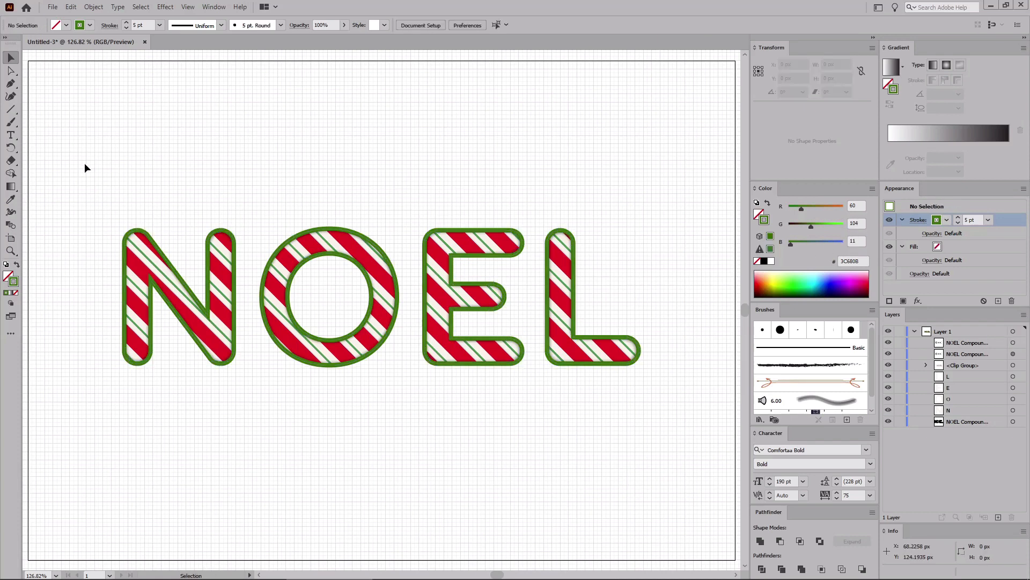
left_click(14, 112)
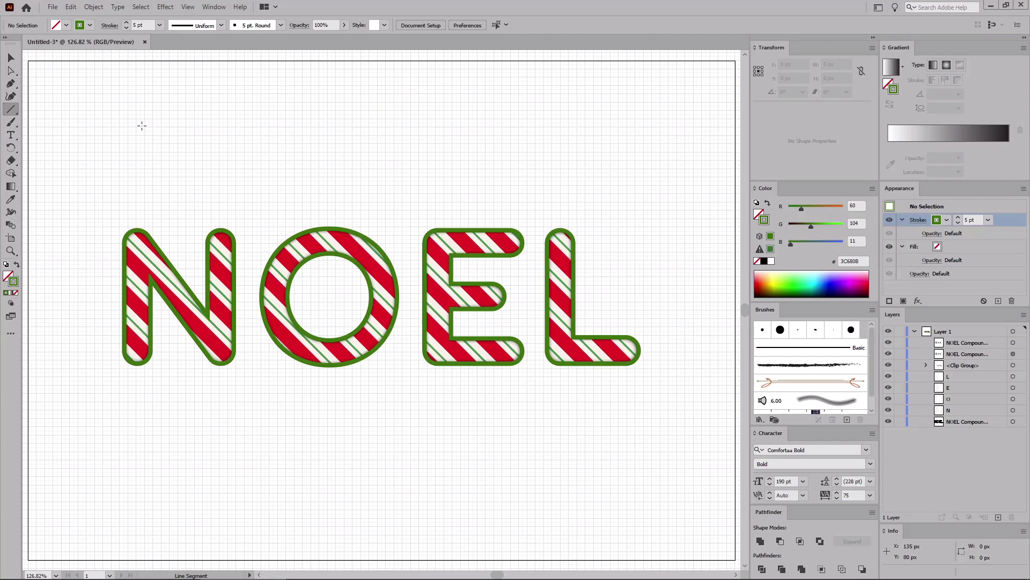
left_click_drag(140, 127, 140, 160)
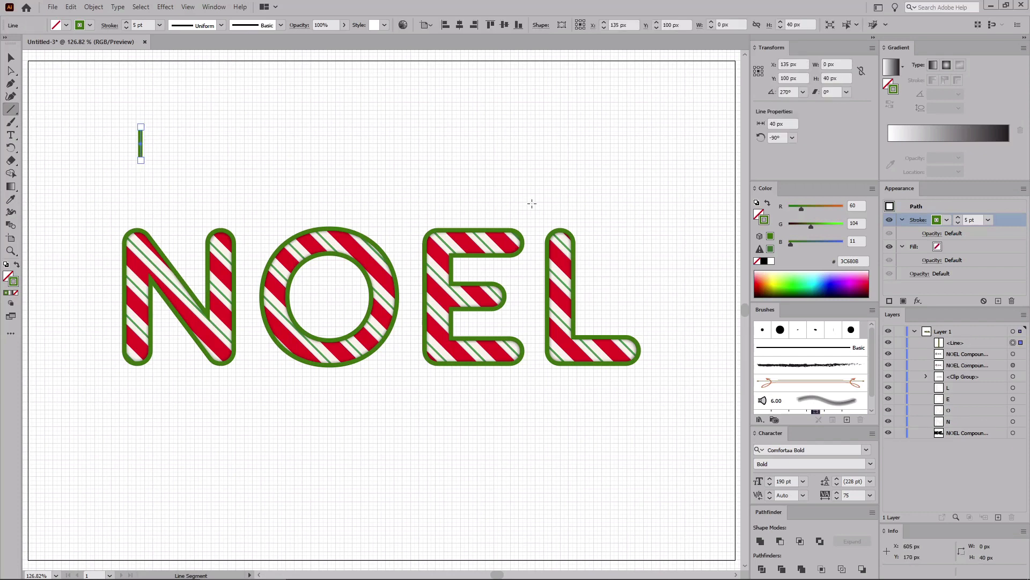
left_click_drag(968, 220, 950, 222)
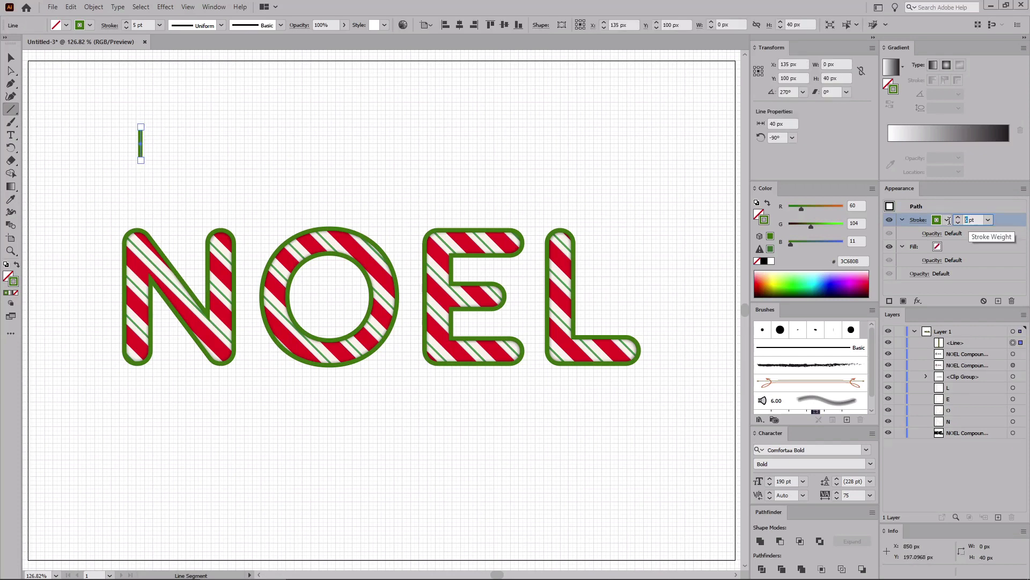
type("8")
key("Return")
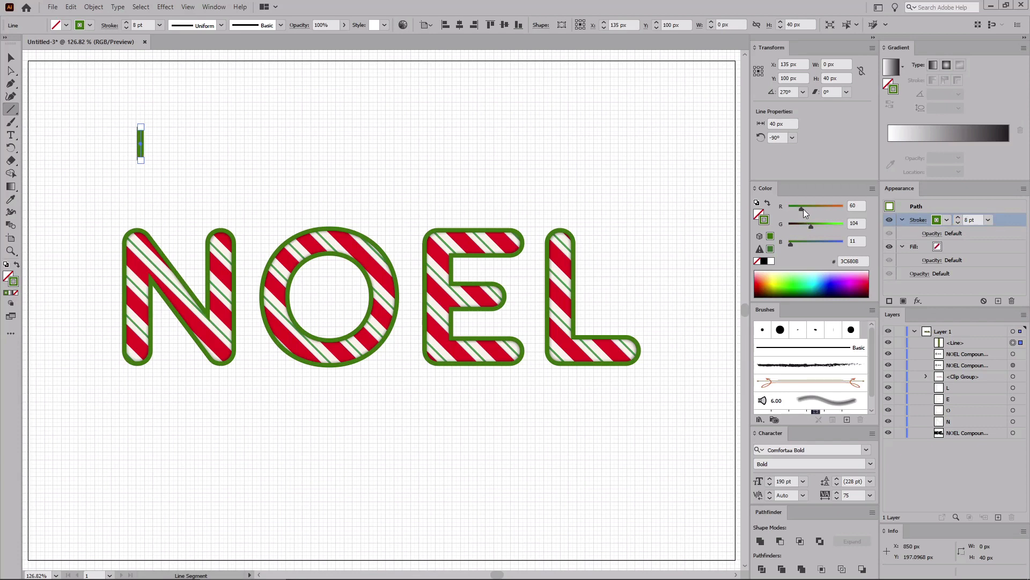
Step: Set the line's stroke colour to black and rotate the line to 45°
mouse_move(803, 208)
left_mouse_down()
mouse_move(789, 208)
mouse_move(789, 226)
left_mouse_up()
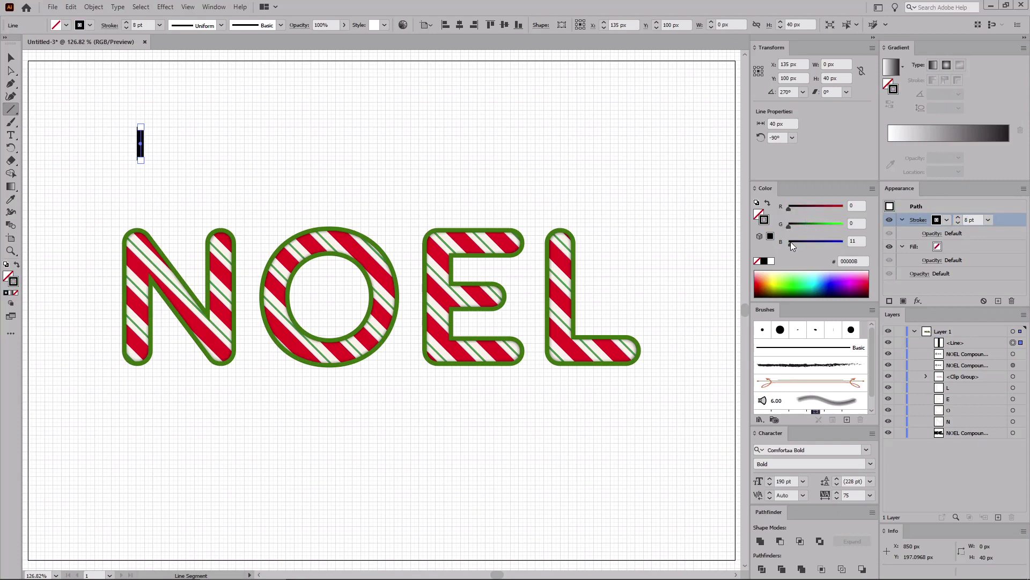
left_click(781, 138)
key("Return")
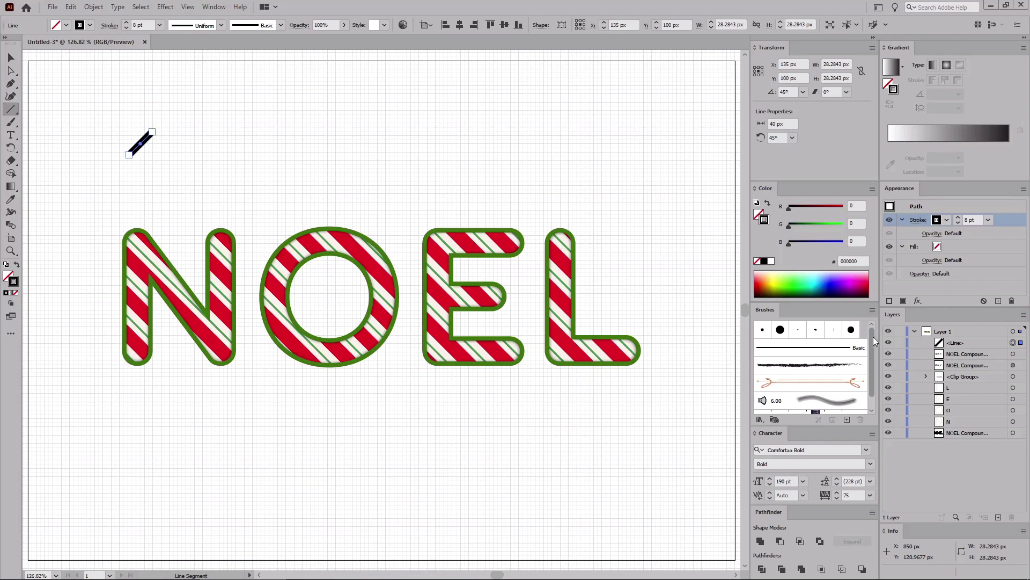
Step: Select all unused brushes and delete them from the brush library
left_click(872, 310)
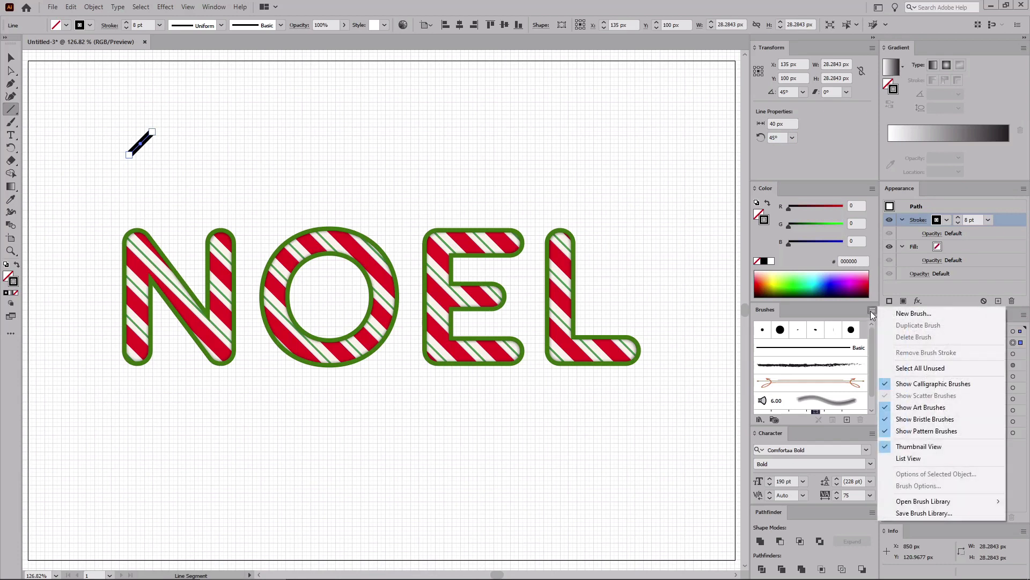
left_click(915, 368)
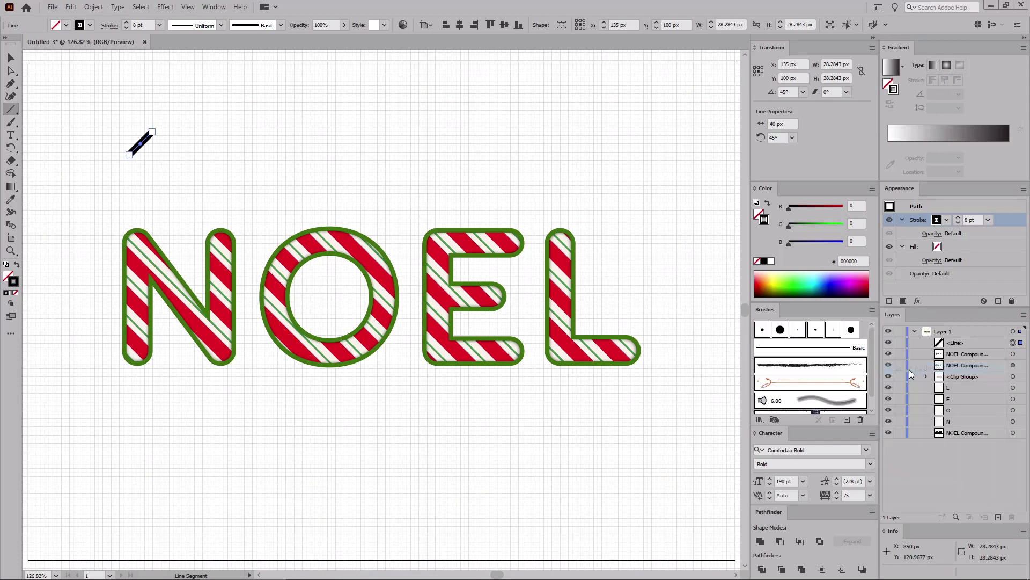
left_click(862, 419)
left_click(506, 309)
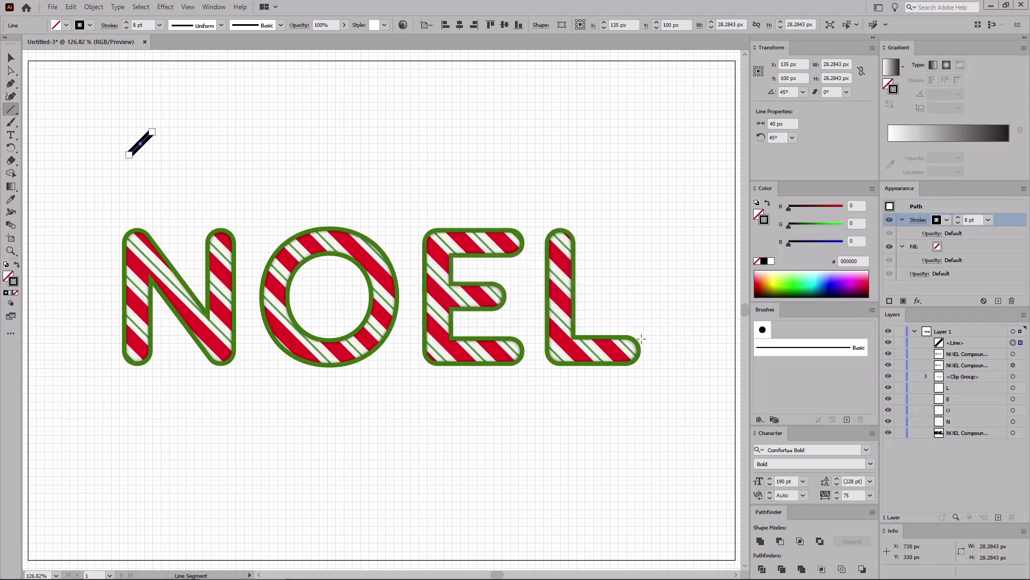
Step: Create a new Pattern Brush from the line and name it "Stripes Border Pattern Brush"
left_click(846, 420)
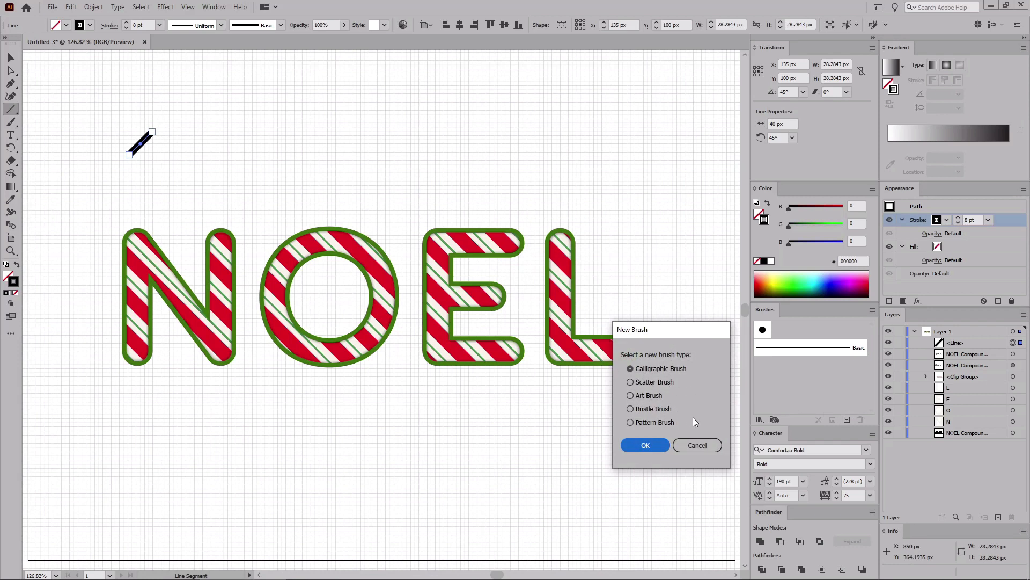
left_click(631, 422)
left_click(647, 445)
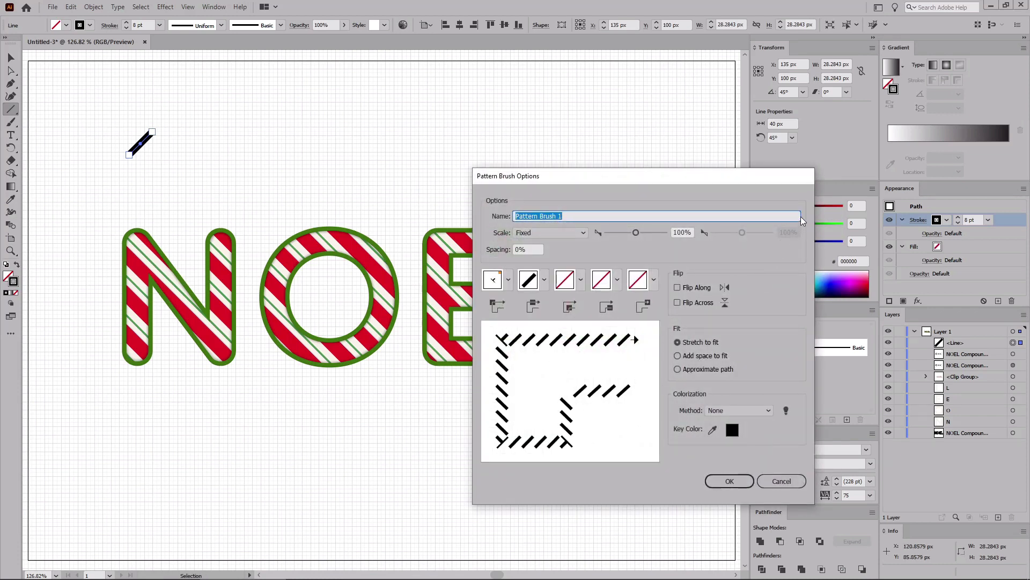
type("Stripes Border Pattern Brus")
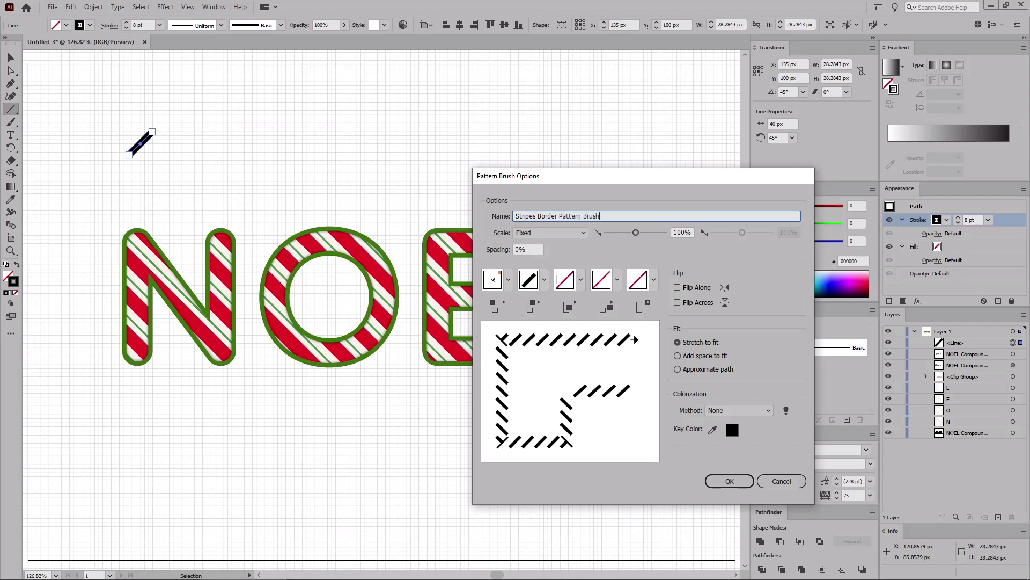
Step: Set the brush's outer corner and inner corner tiles to automatically generated corners
left_click(508, 279)
left_click(436, 341)
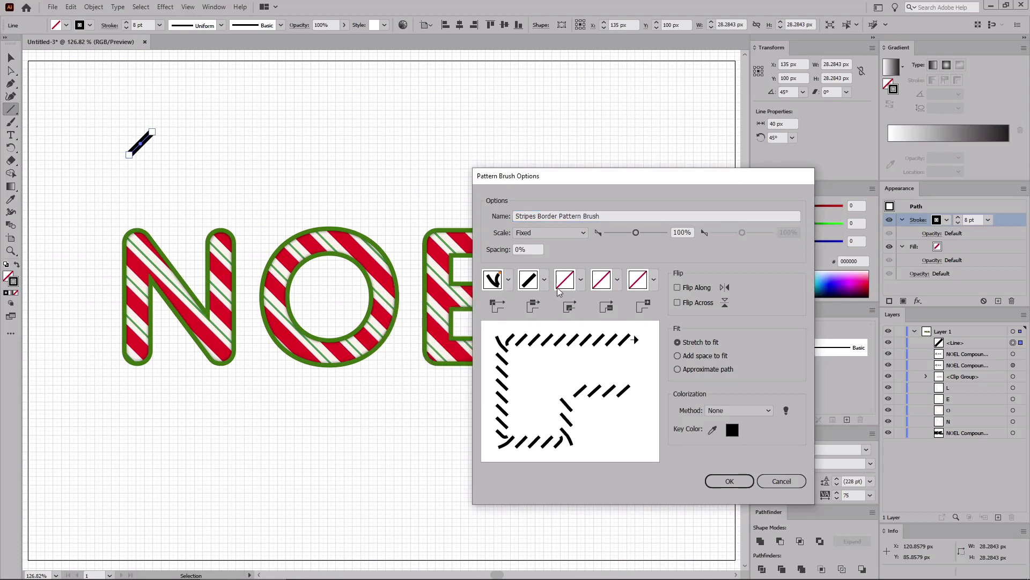
left_click(580, 279)
left_click(491, 385)
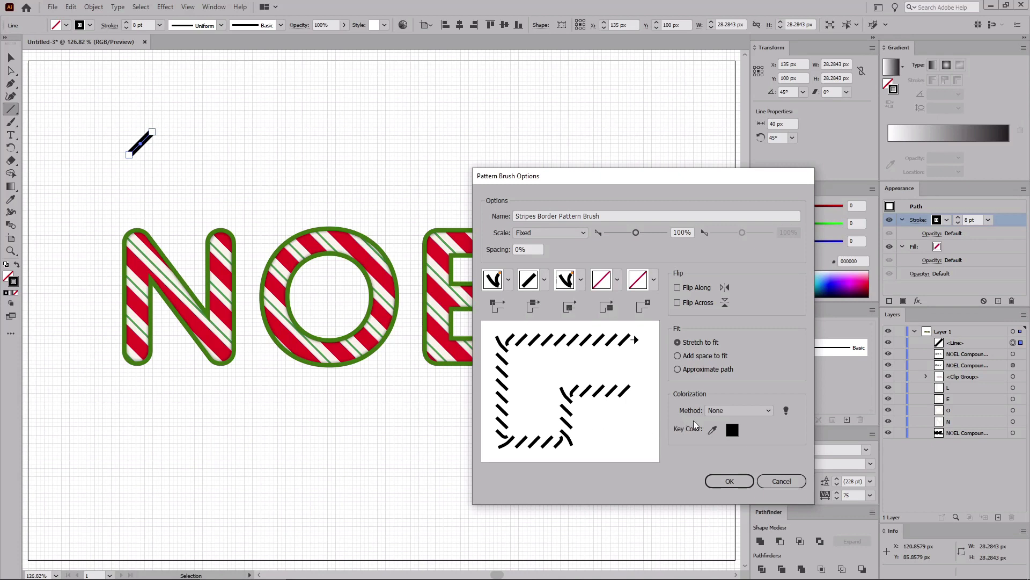
Step: Set the brush colorization method to Tints and confirm the new pattern brush
left_click(737, 411)
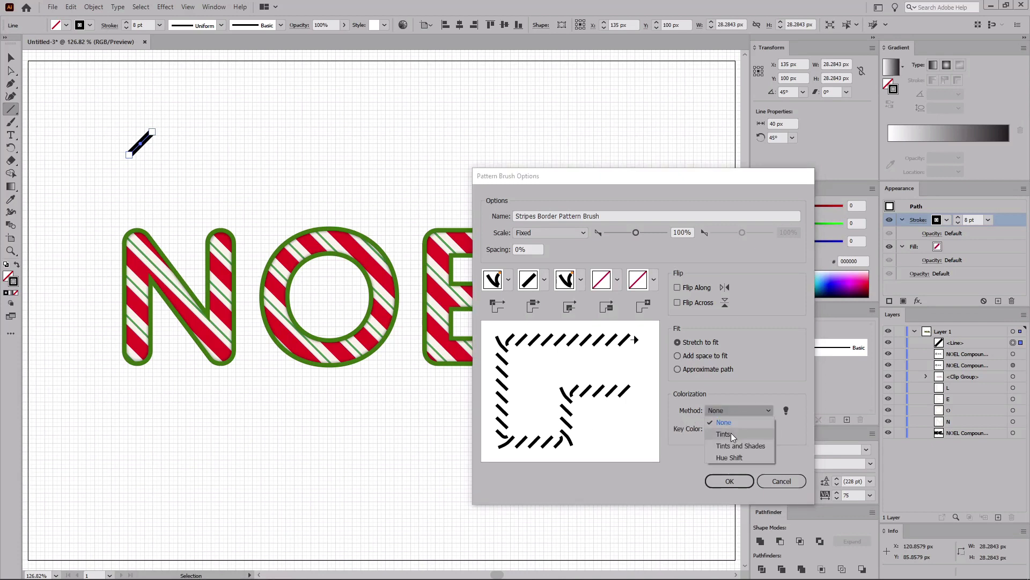
left_click(731, 433)
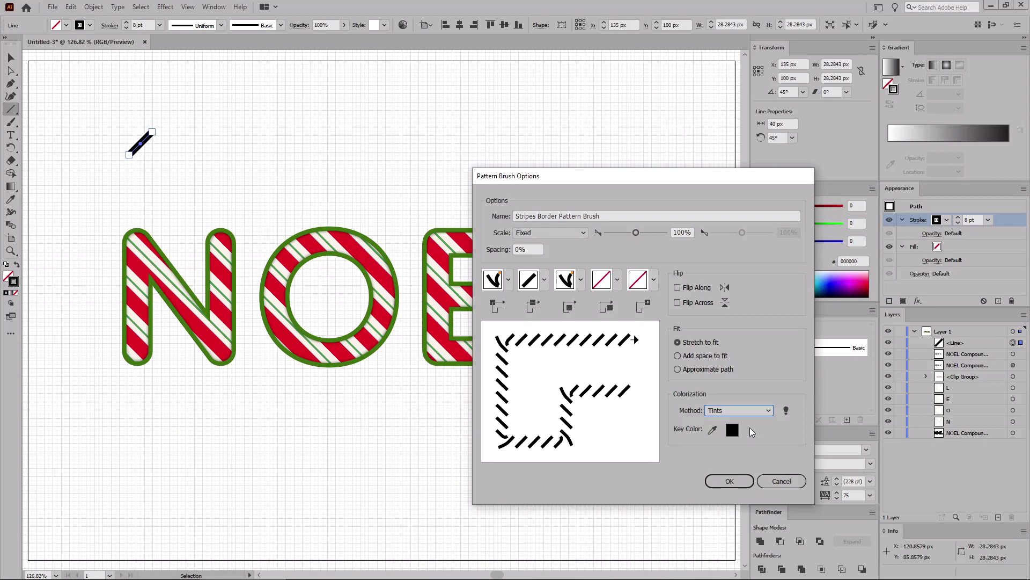
left_click(739, 482)
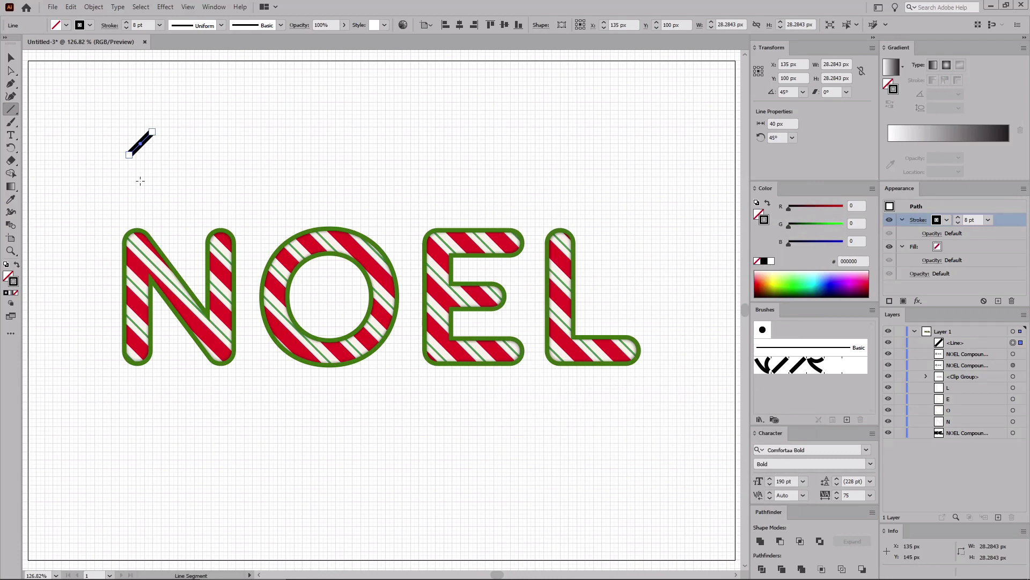
Step: Delete the line, paste another copy of the compound path in front, and apply the Stripes Border Pattern Brush
key("Delete")
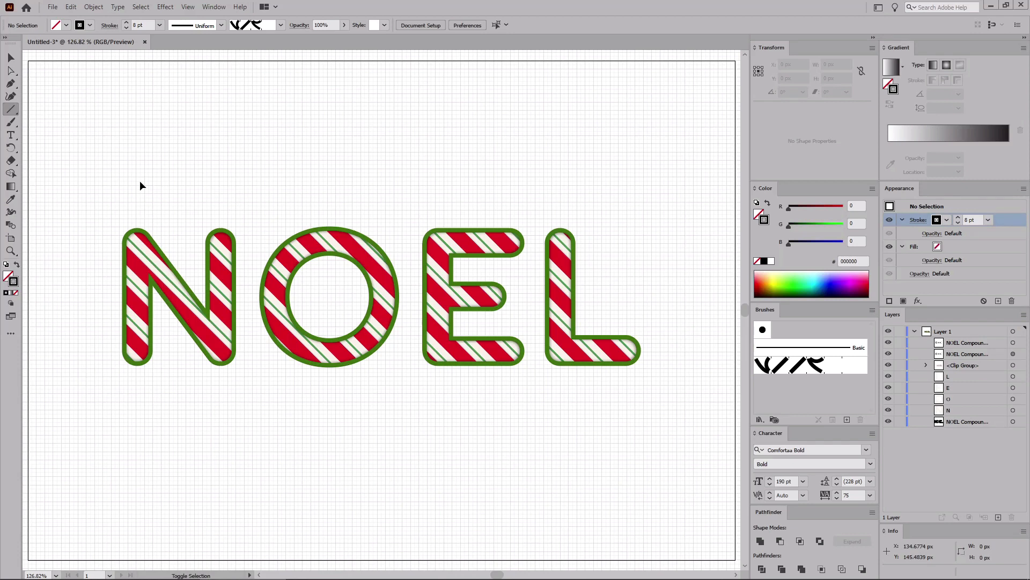
key("ctrl+f")
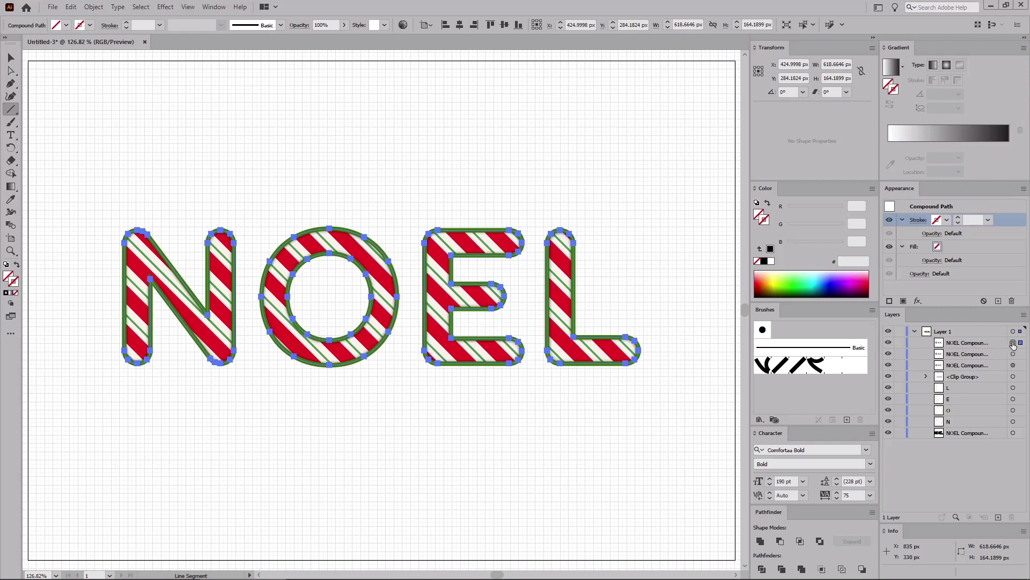
left_click(836, 371)
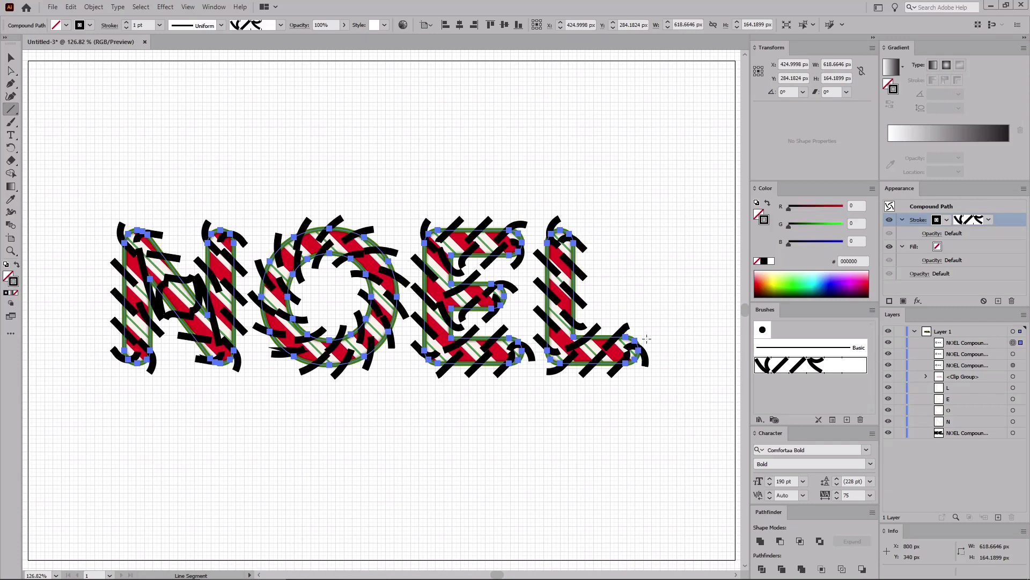
Step: Set the brushed path's stroke weight to 0.4 pt and its stroke colour to RGB 232, 0, 28
double_click(135, 27)
type("0.4")
key("Return")
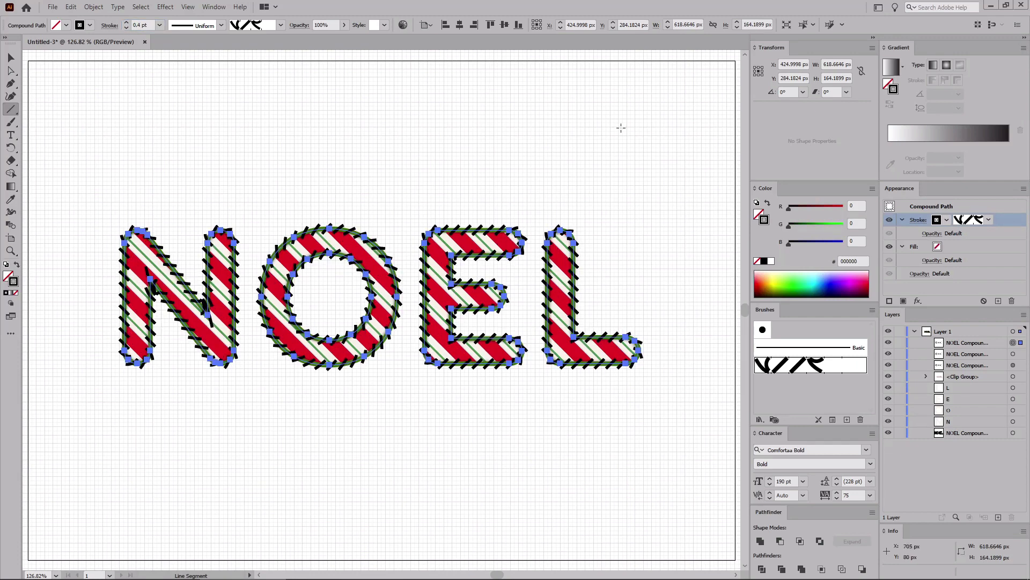
left_click(853, 204)
type("232")
key("Tab")
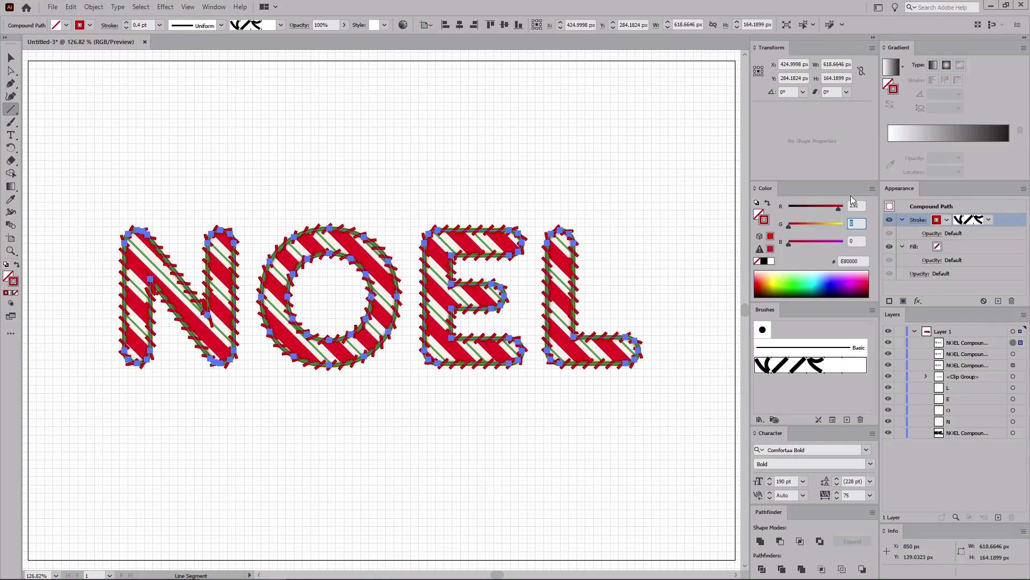
key("Tab")
type("28")
key("Return")
Step: Set the brushed compound path's blending mode to Overlay
left_click(918, 273)
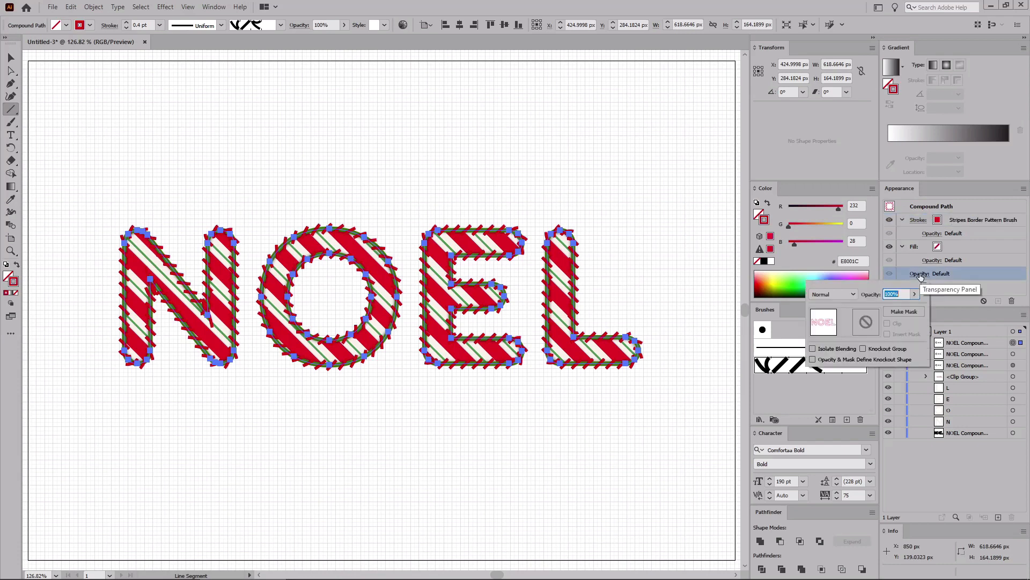
left_click(856, 292)
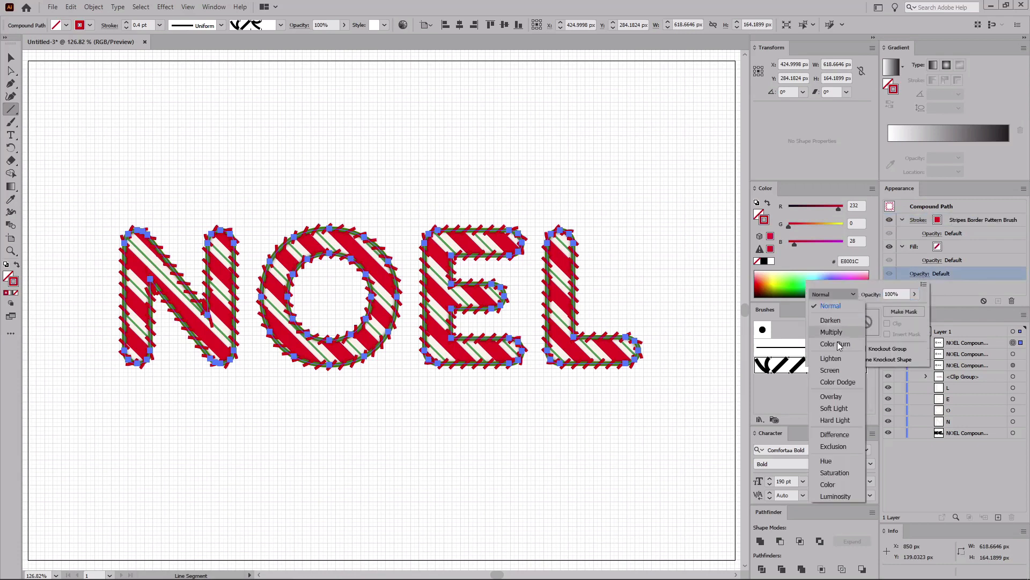
left_click(832, 397)
key("v")
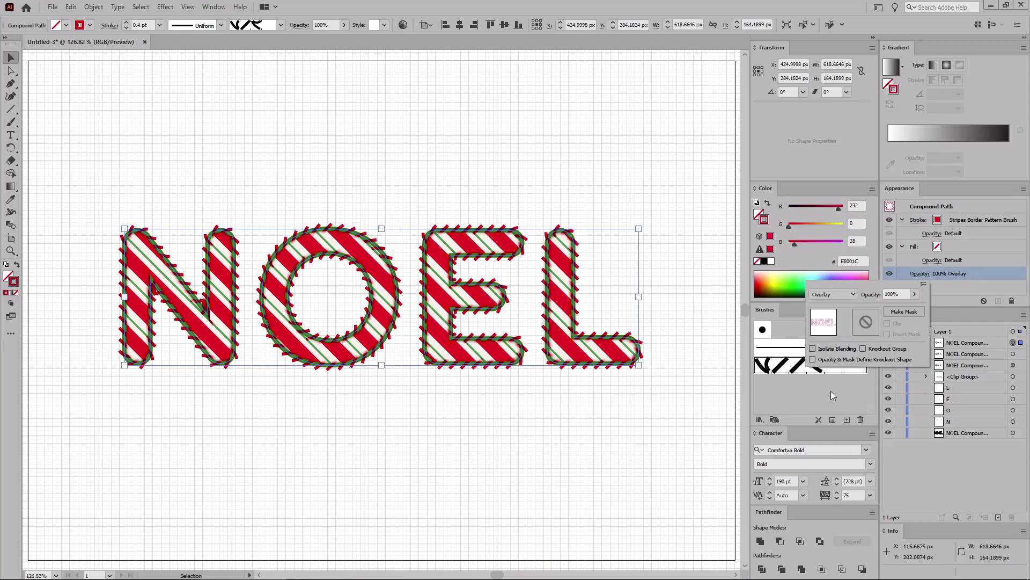
Step: Target the green-stroked compound path, duplicate it in front, and convert its stroke to an outlined shape with Outline Stroke
left_click(1011, 355)
left_click(1013, 354)
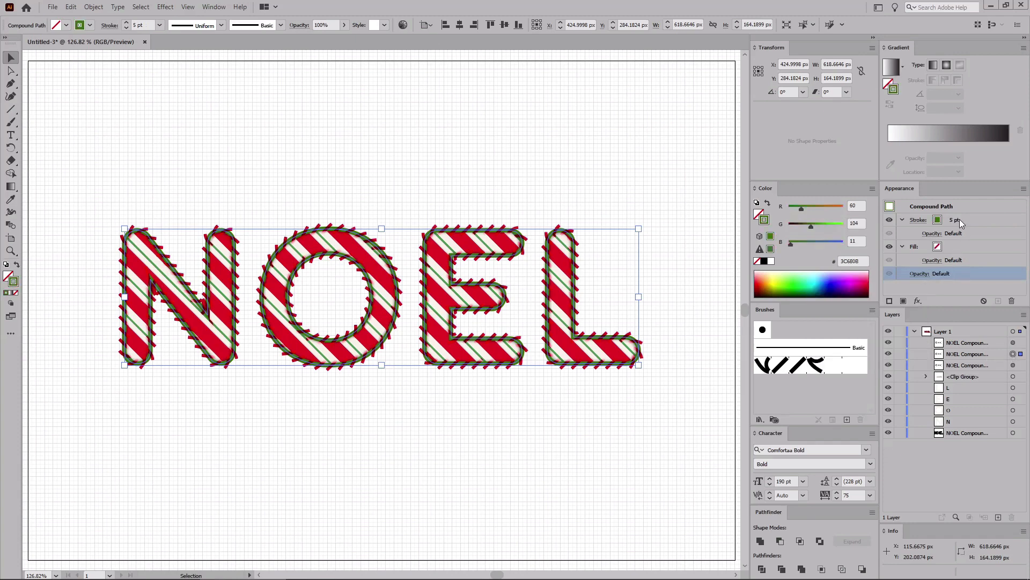
key("a")
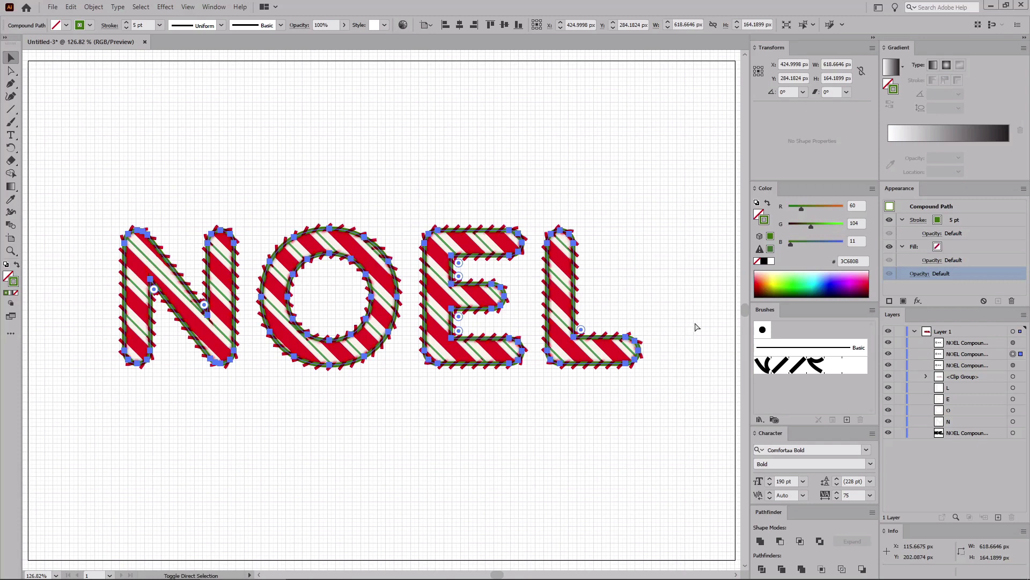
key("ctrl+c")
key("ctrl+f")
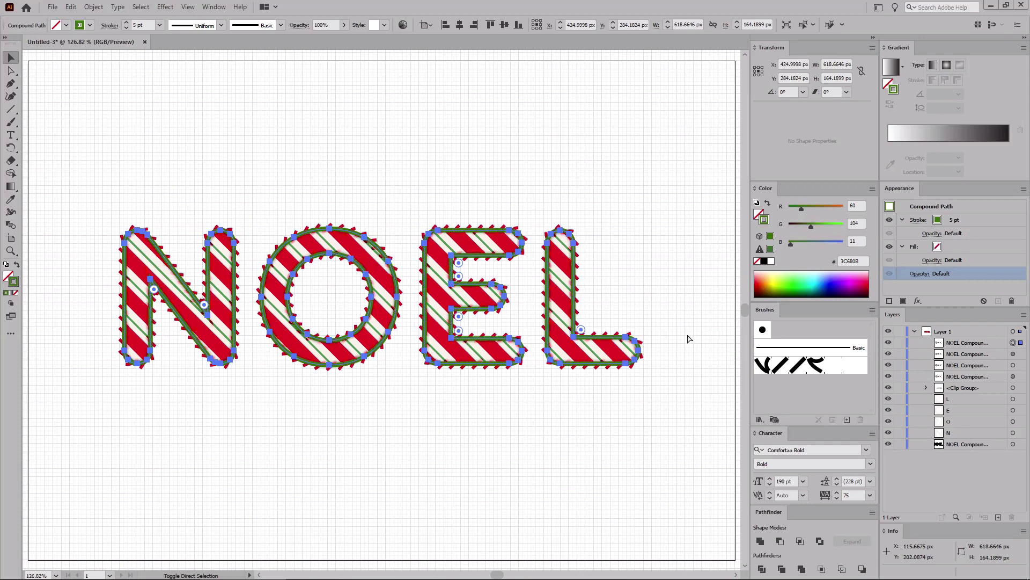
key("v")
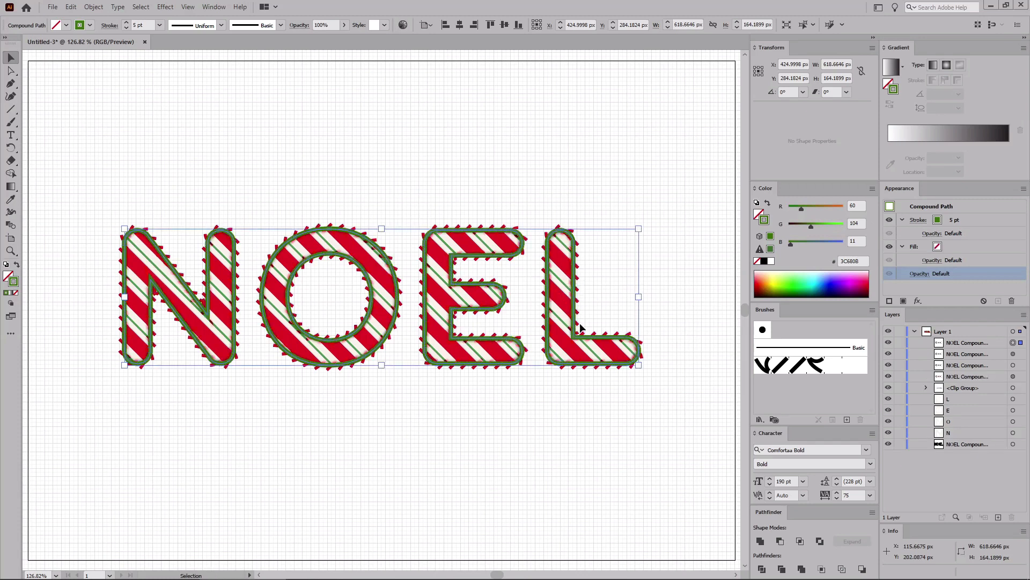
left_click(93, 7)
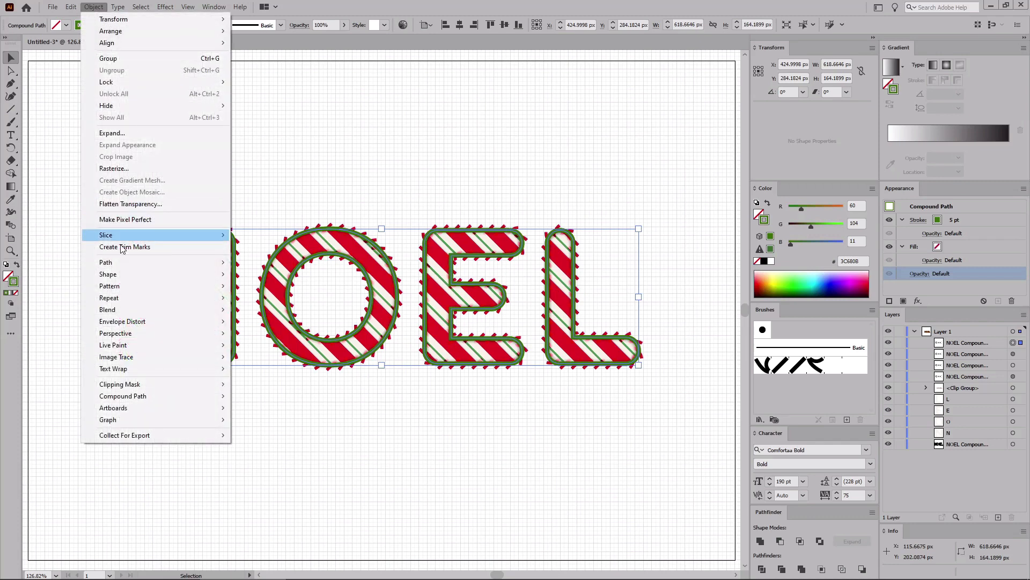
mouse_move(126, 263)
left_click(275, 291)
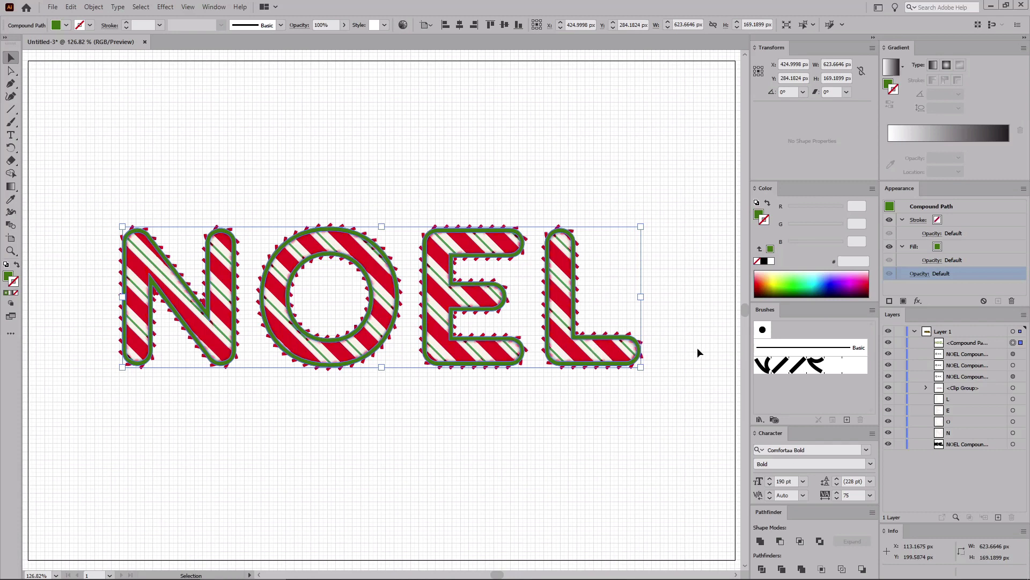
Step: Select the outlined stroke together with the brushed path and make a clipping mask
left_click(1013, 353, "shift")
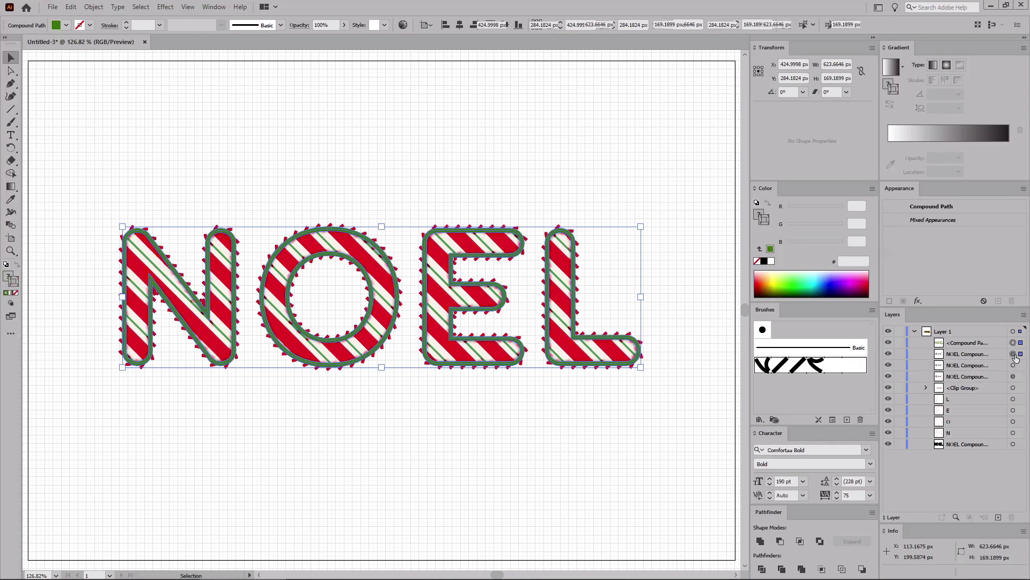
left_click(93, 6)
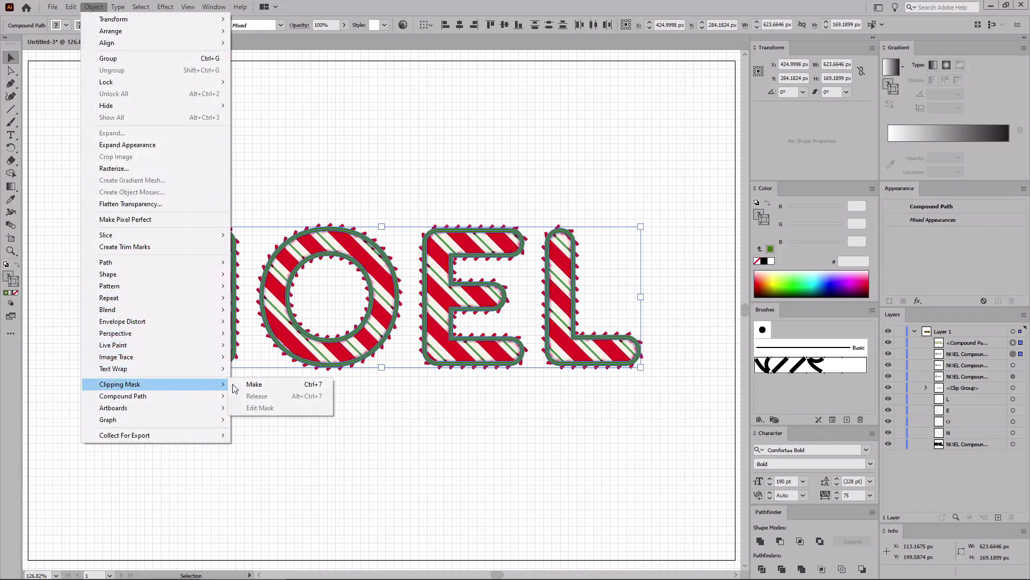
left_click(254, 384)
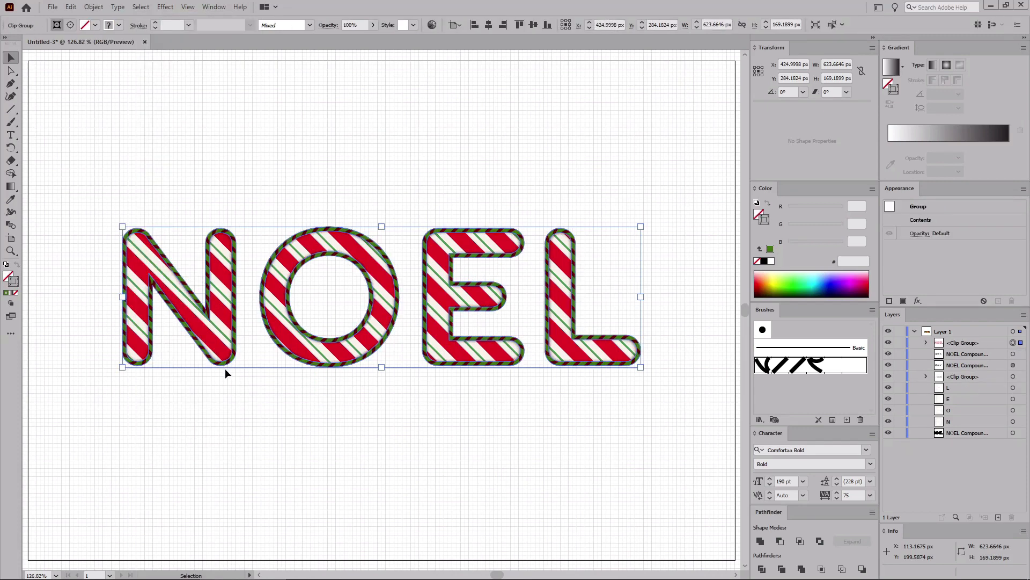
Step: Select the bottom letter compound path and paste a copy in place at the top of the stack
left_click(1013, 433)
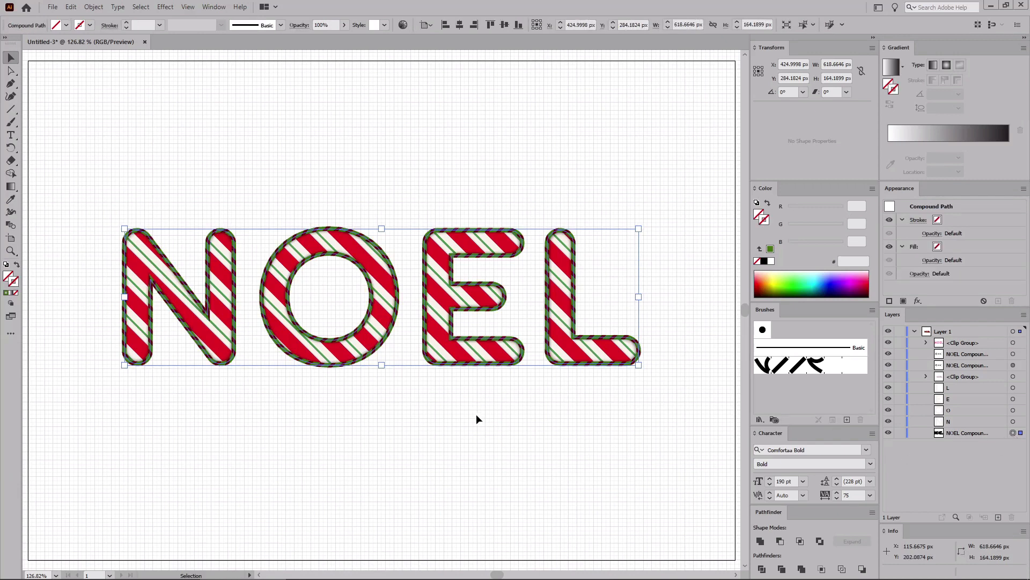
key("a")
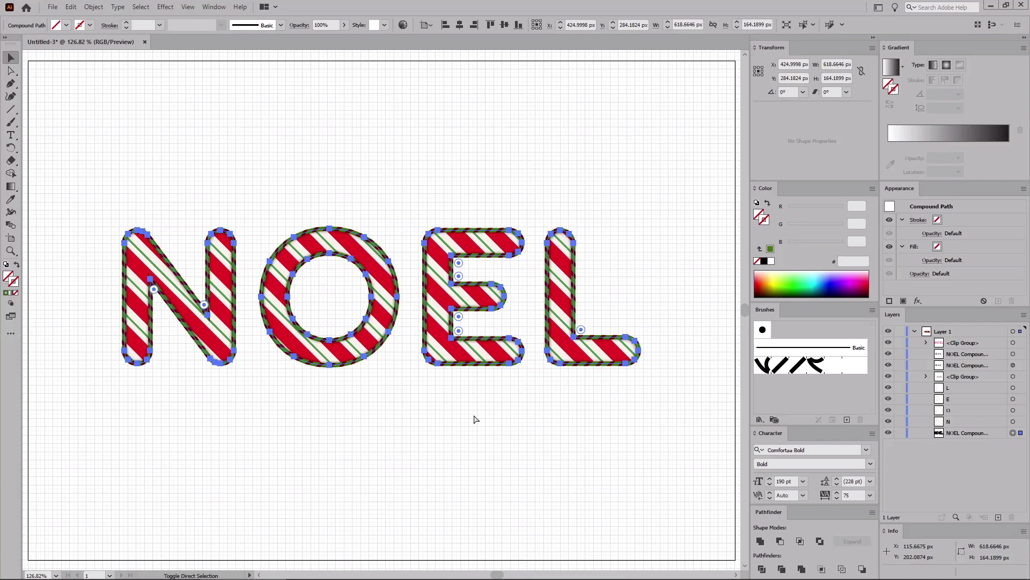
key("ctrl+shift+v")
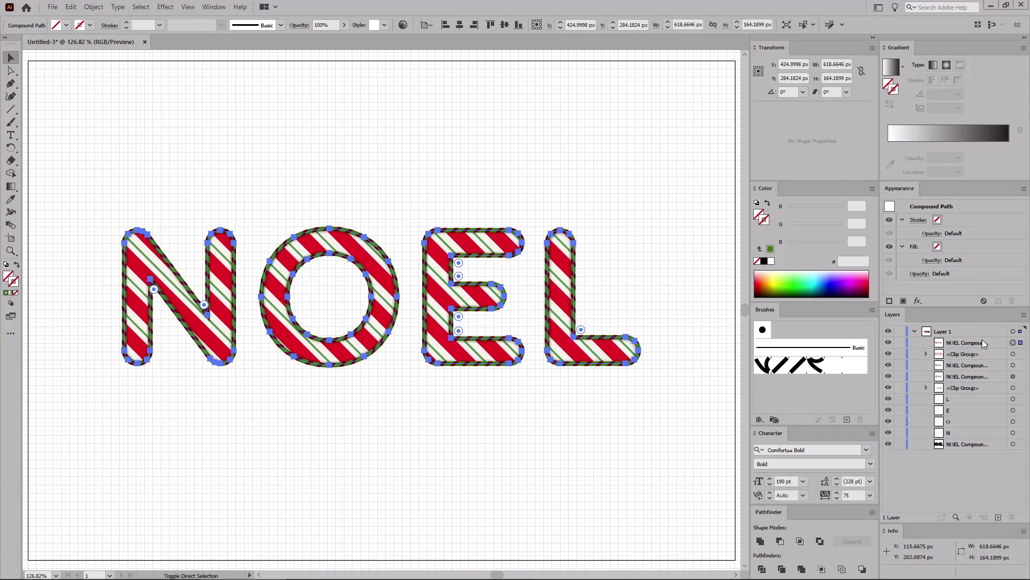
Step: Give the pasted compound path a 1 pt white stroke
left_click(974, 220)
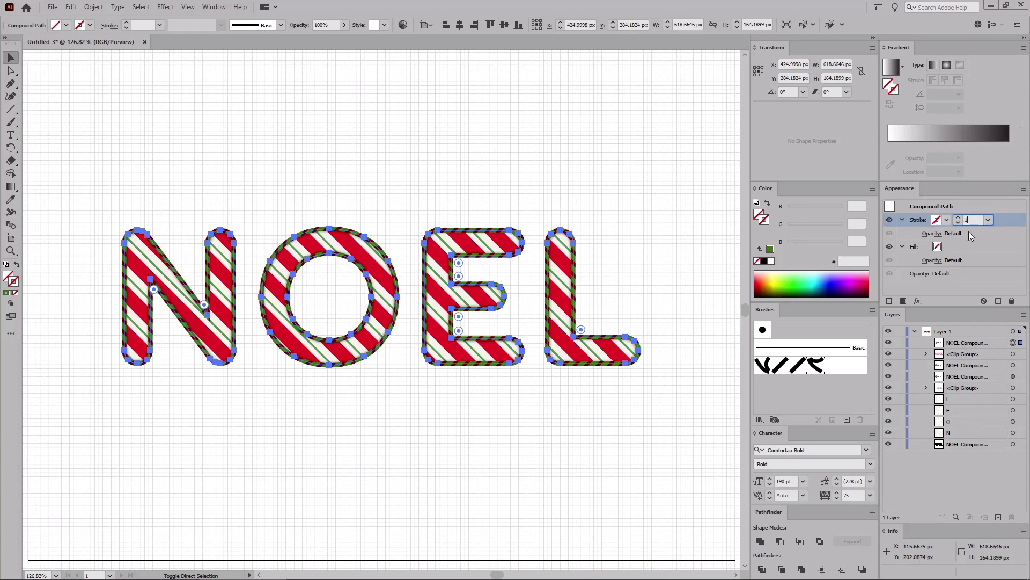
type("1")
key("Return")
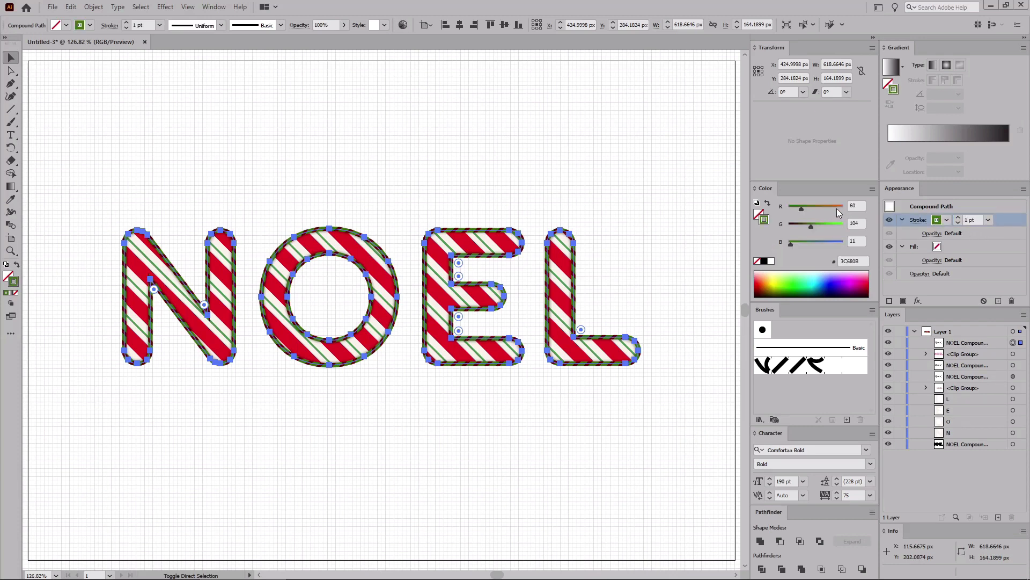
mouse_move(837, 208)
left_mouse_down()
mouse_move(860, 207)
mouse_move(853, 243)
left_mouse_up()
Step: Set the pasted compound path's blending mode to Overlay and deselect
left_click(919, 274)
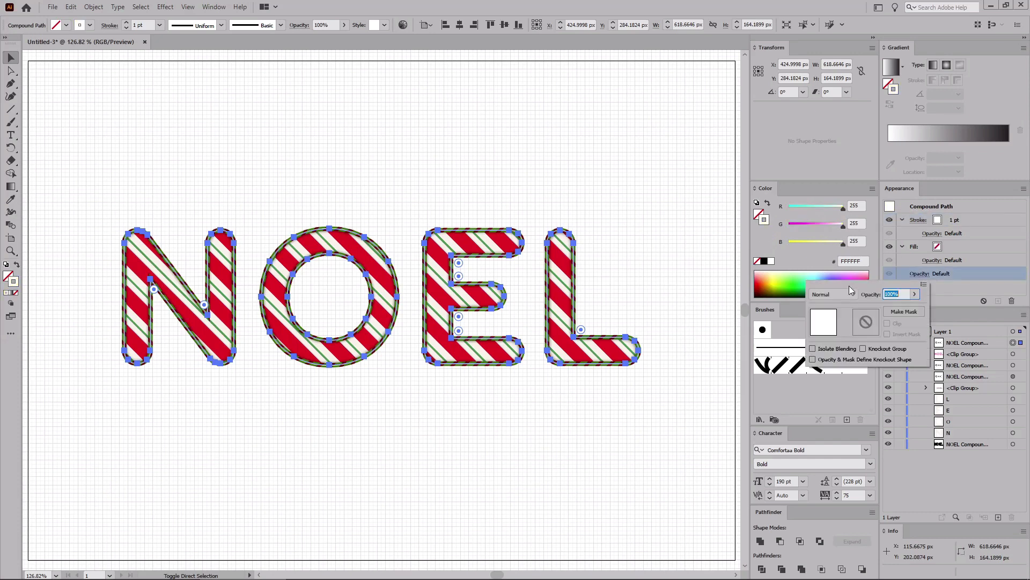
left_click(844, 295)
left_click(830, 396)
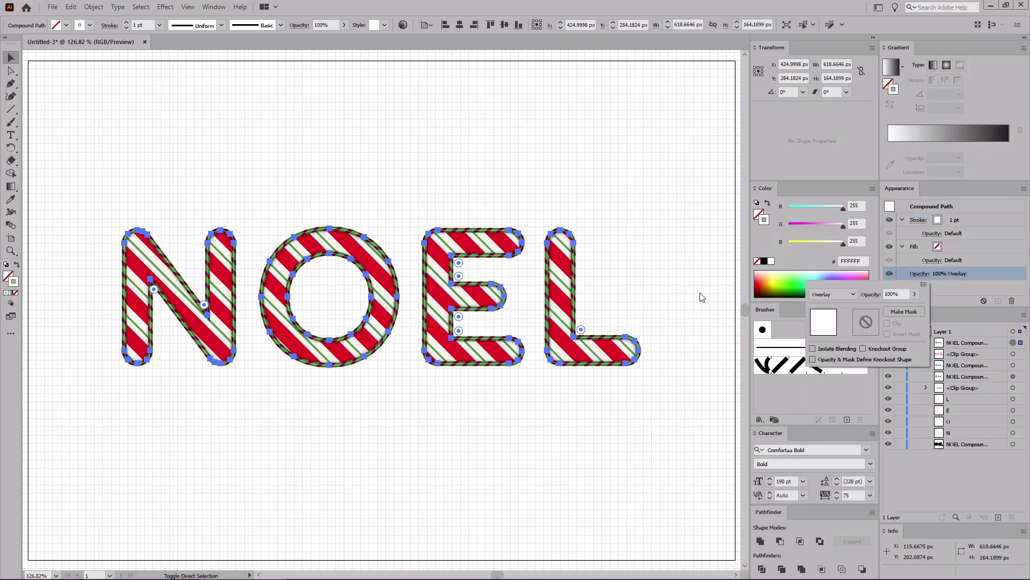
left_click(551, 160)
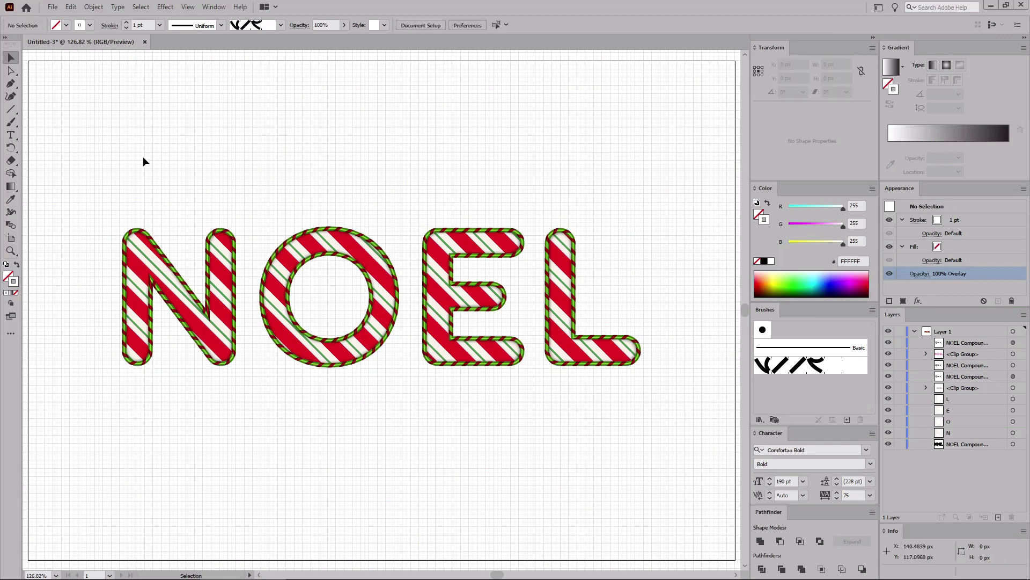
Step: Create a 135 by 150 px rectangle below the lettering with the Rectangle tool
left_click(13, 110)
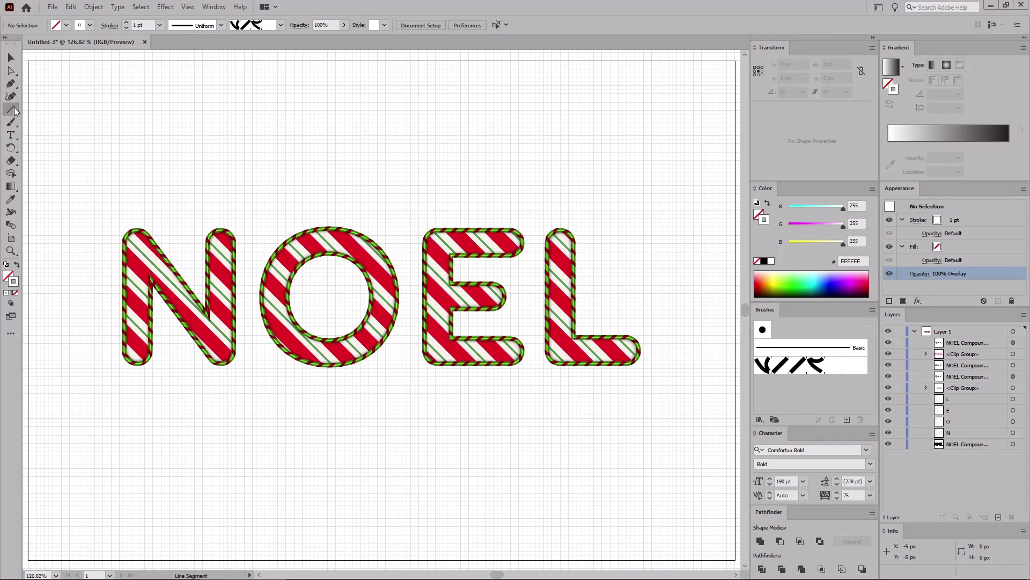
left_click_drag(15, 111, 42, 109)
left_click(327, 388)
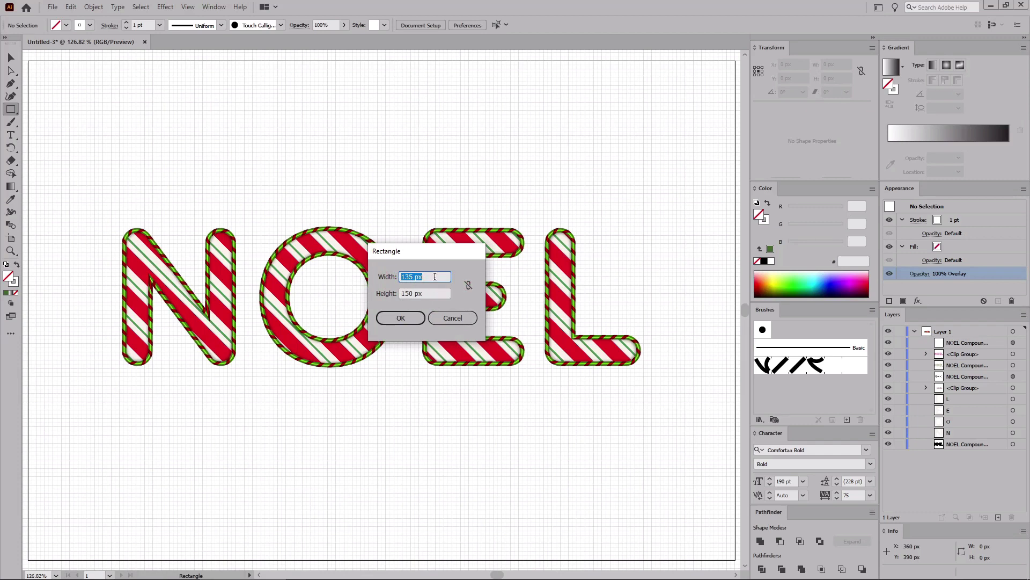
left_click(399, 296)
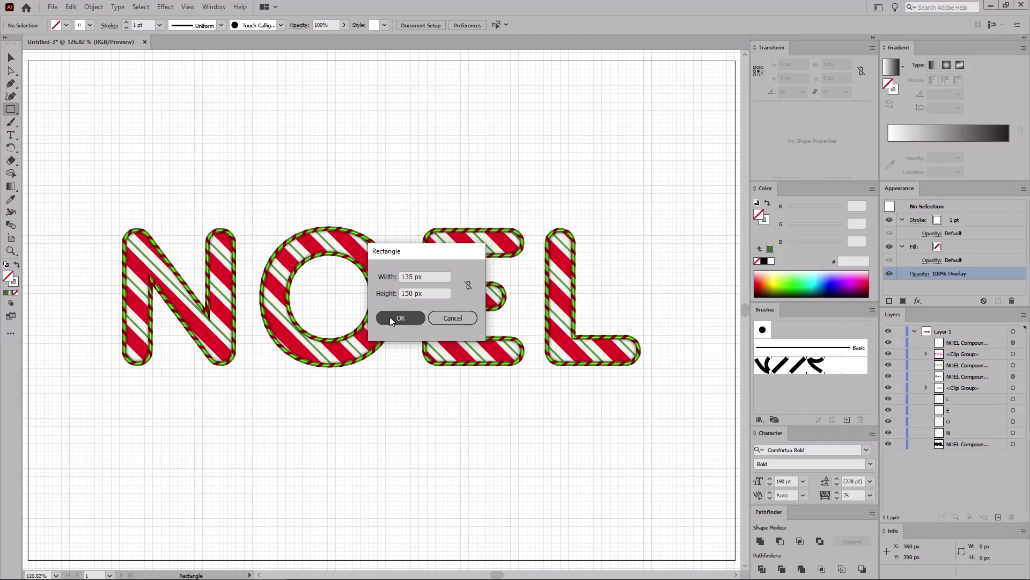
left_click(389, 317)
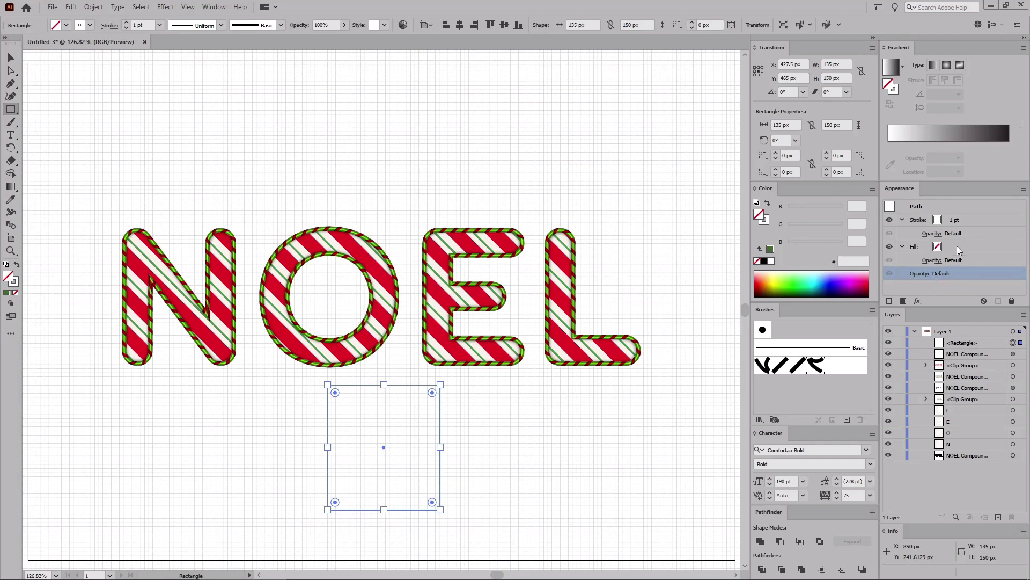
Step: Swap the rectangle to a fill with no stroke and set its fill colour to RGB 65, 99, 46
key("shift+x")
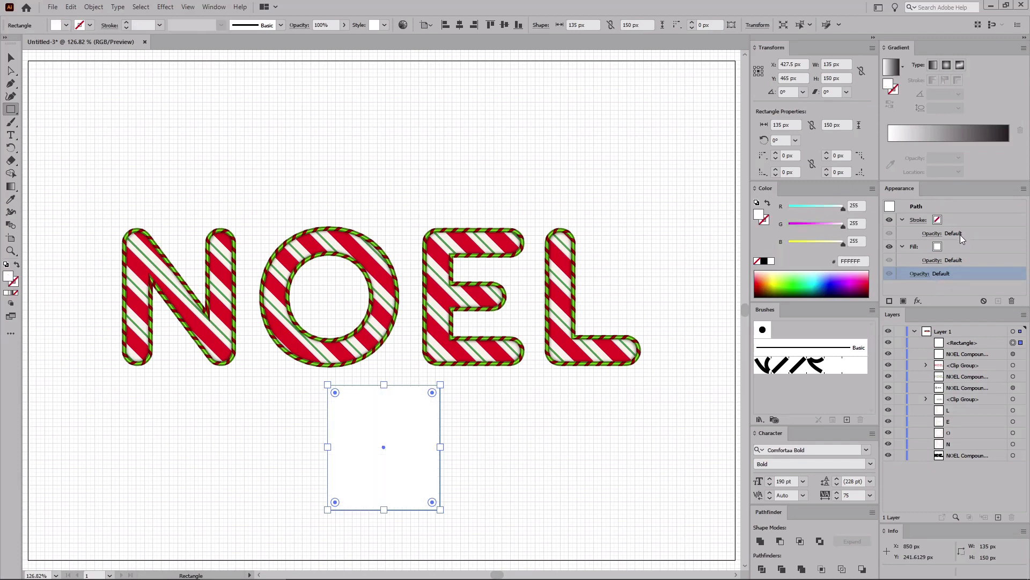
left_click(957, 244)
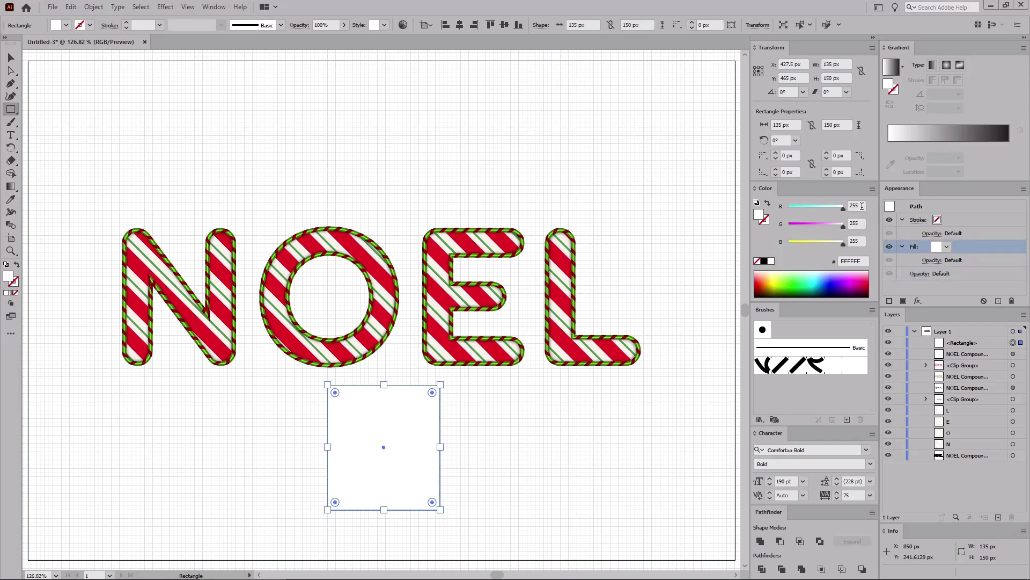
left_click(861, 206)
type("65")
key("Tab")
type("99")
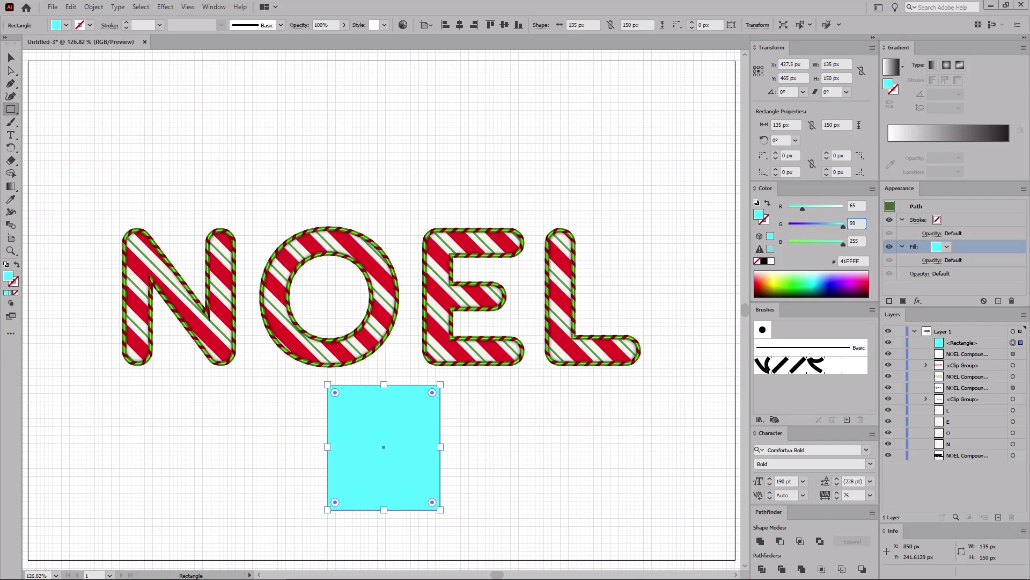
key("Tab")
type("46")
key("Tab")
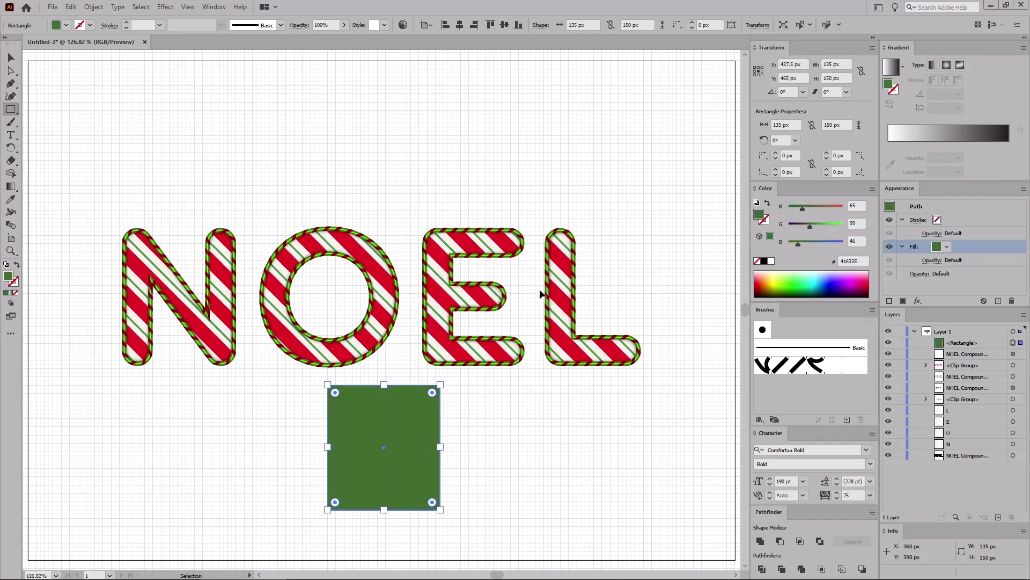
Step: Draw an ellipse about 65 by 70 px and move it over the rectangle's top-left corner
key("ctrl+equal")
key("ctrl+equal")
key("ctrl+equal")
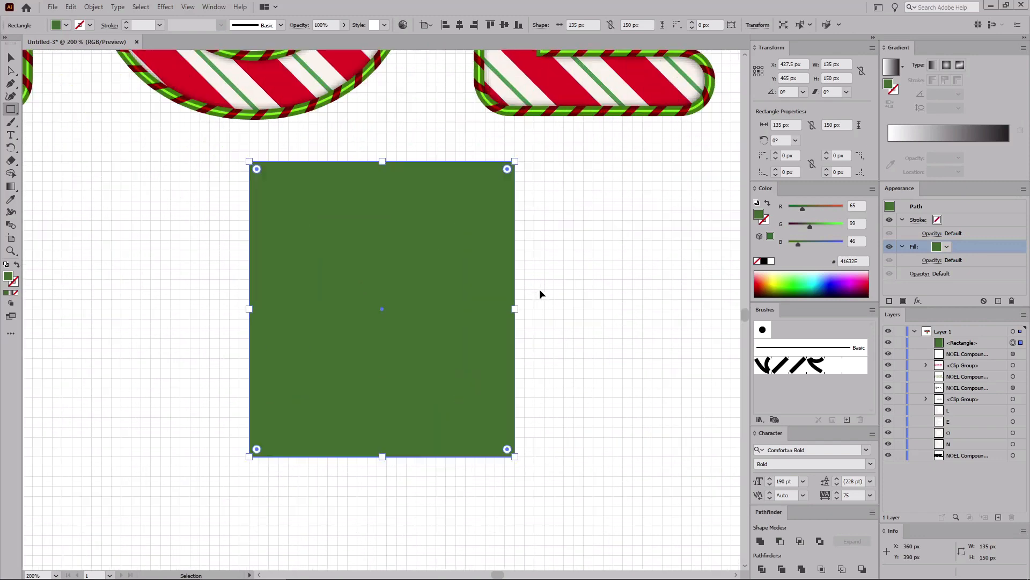
left_click(11, 110)
left_click(40, 122)
mouse_move(89, 188)
left_mouse_down()
mouse_move(161, 313)
mouse_move(198, 342)
mouse_move(219, 332)
left_mouse_up()
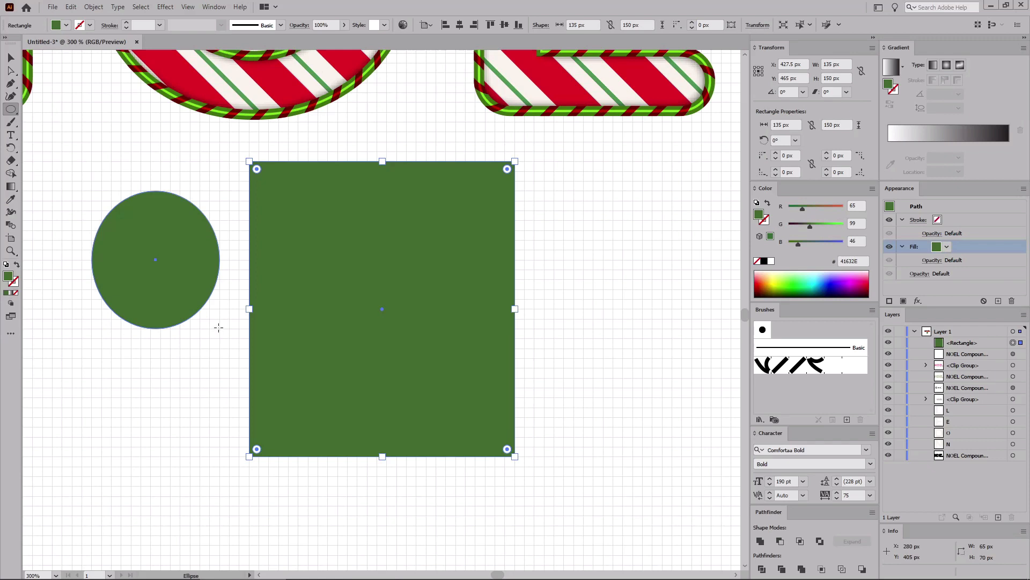
left_click_drag(218, 327, 219, 327)
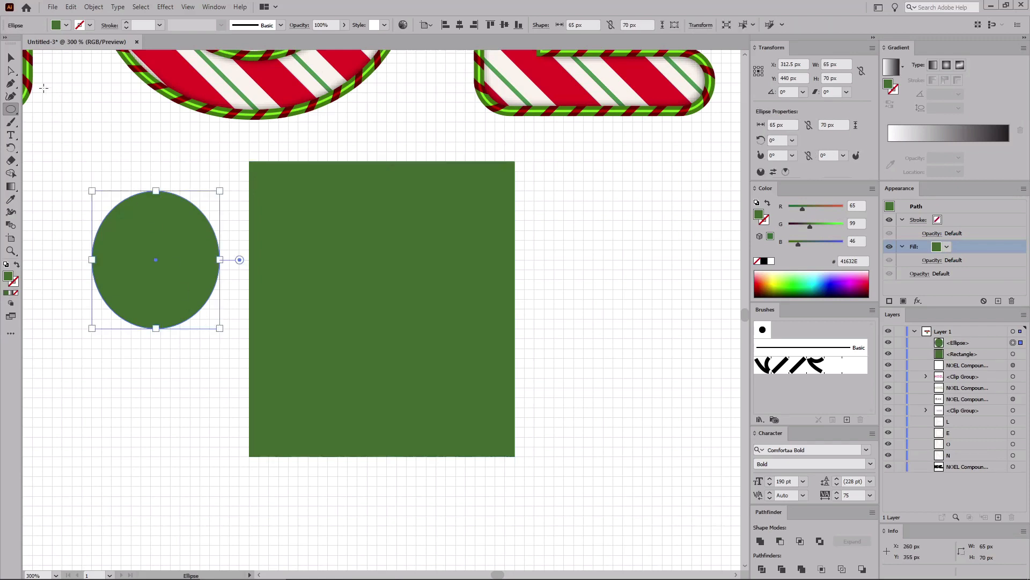
left_click(15, 60)
left_click_drag(149, 259, 314, 173)
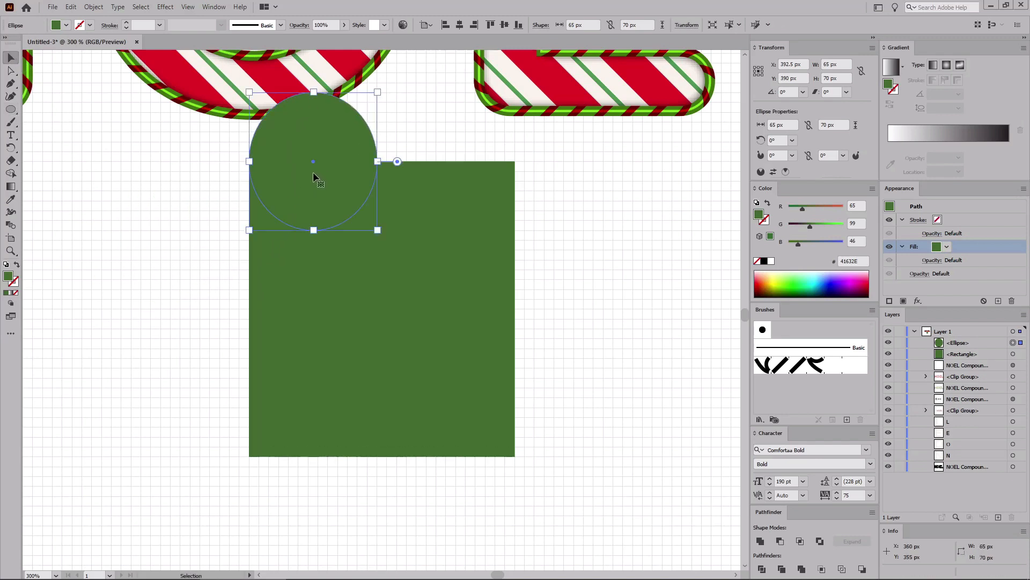
Step: Fill the ellipse black and draw a second ellipse about 45 by 35 px, placing it beneath the first
left_click(11, 109)
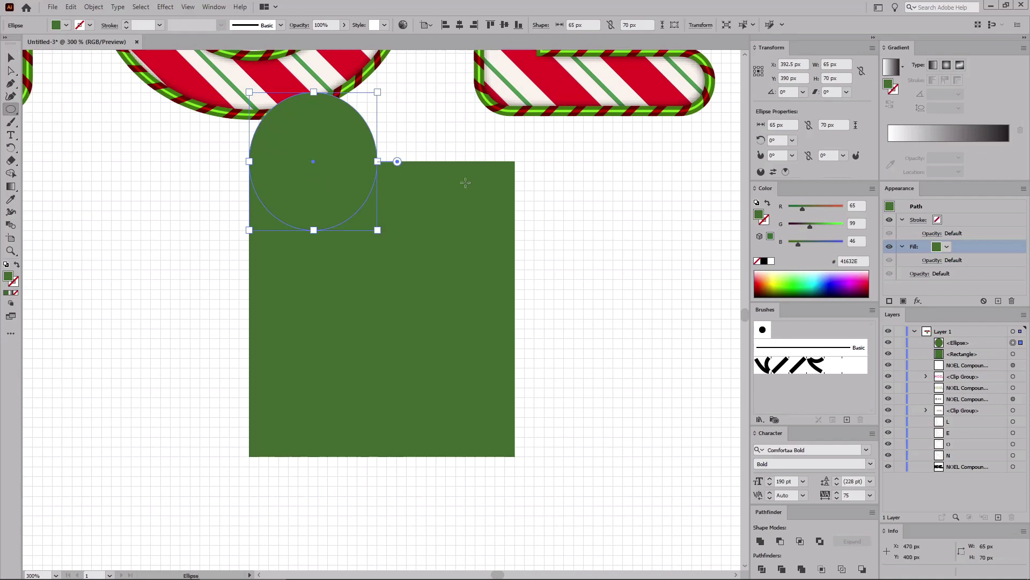
left_click_drag(802, 208, 788, 245)
left_click_drag(92, 240, 170, 298)
left_click_drag(175, 304, 177, 306)
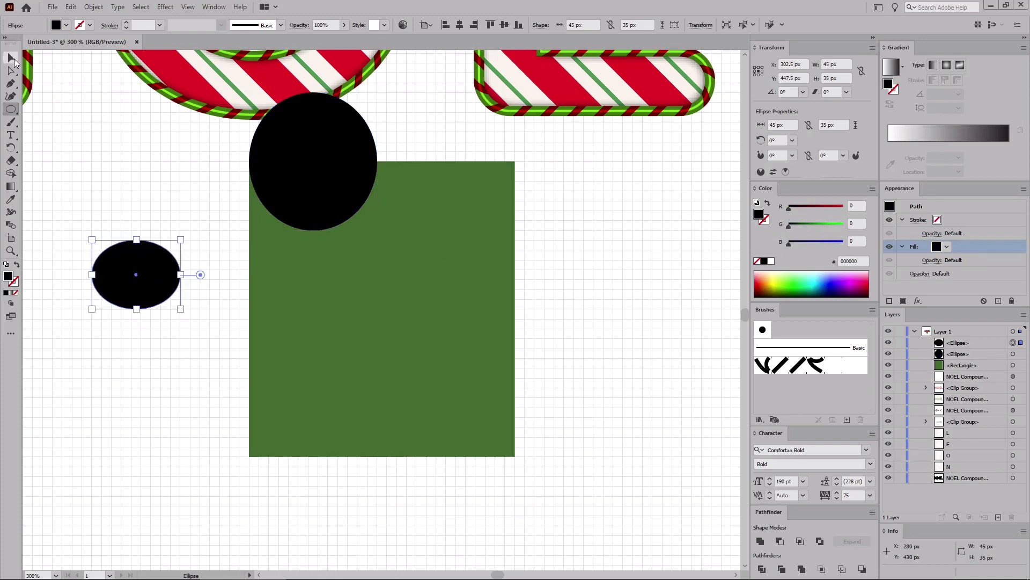
left_click(11, 57)
left_click_drag(138, 277, 285, 253)
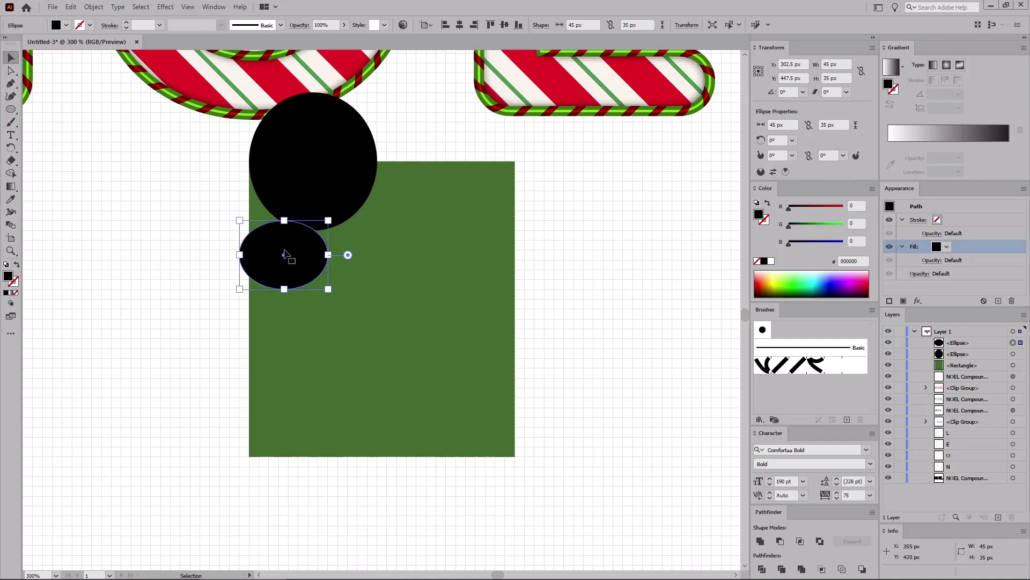
Step: Draw a third ellipse about 45 by 40 px below the second one
left_click(10, 109)
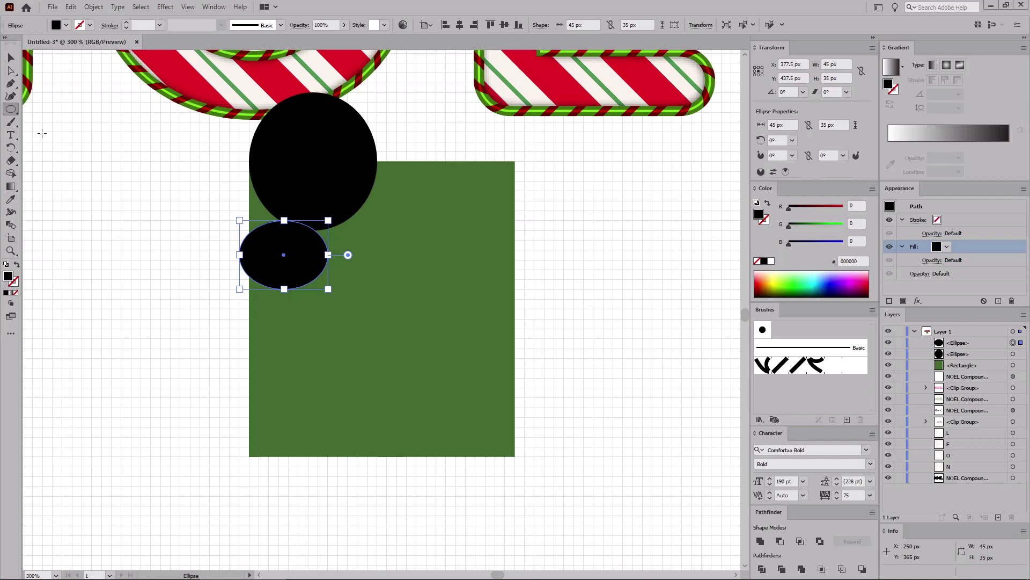
left_click_drag(82, 251, 280, 326)
left_click(15, 62)
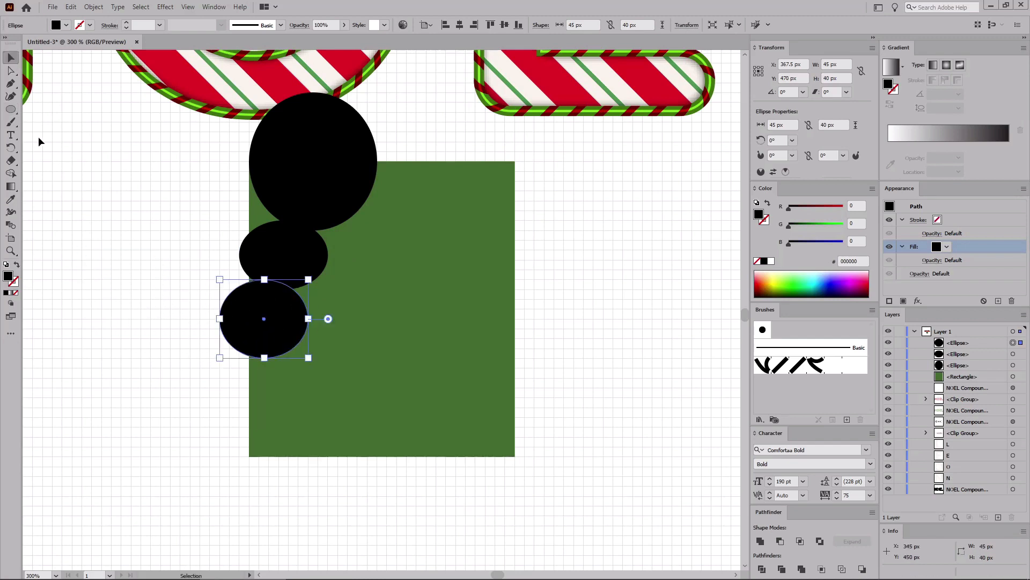
Step: Draw a larger ellipse about 80 by 100 px and place it beneath the third ellipse
left_click(11, 109)
key("shift+c")
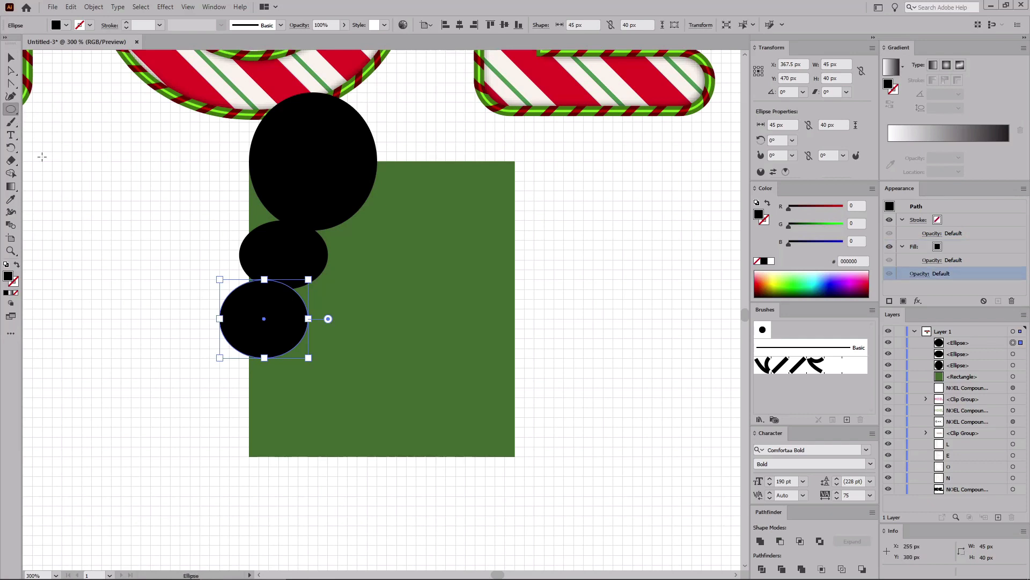
left_click_drag(72, 290, 229, 486)
key("v")
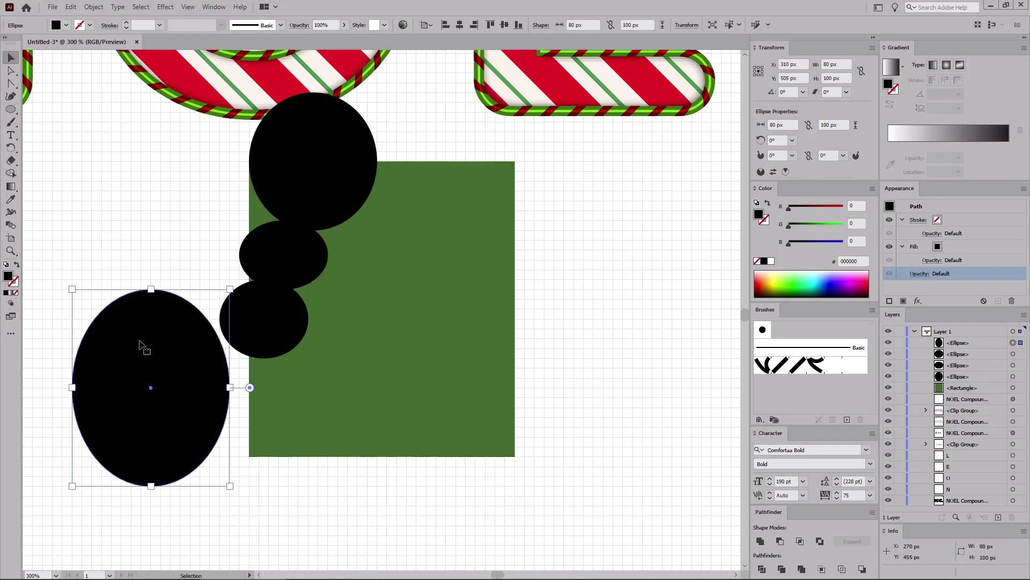
left_click_drag(177, 330, 271, 375)
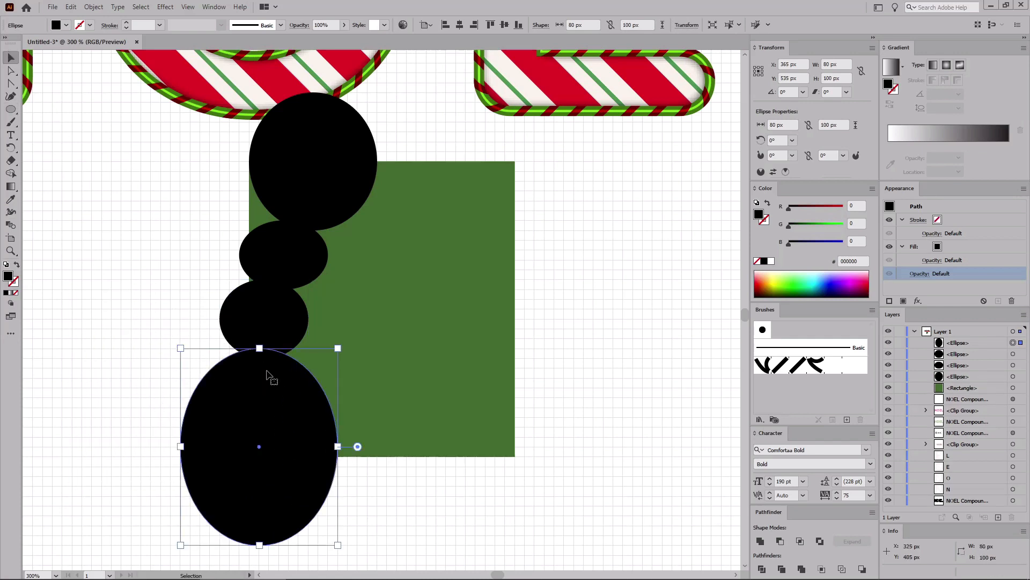
Step: Select all four ellipses and set their opacity to 50%
left_click(261, 316, "shift")
left_click(290, 259, "shift")
left_click(317, 177, "shift")
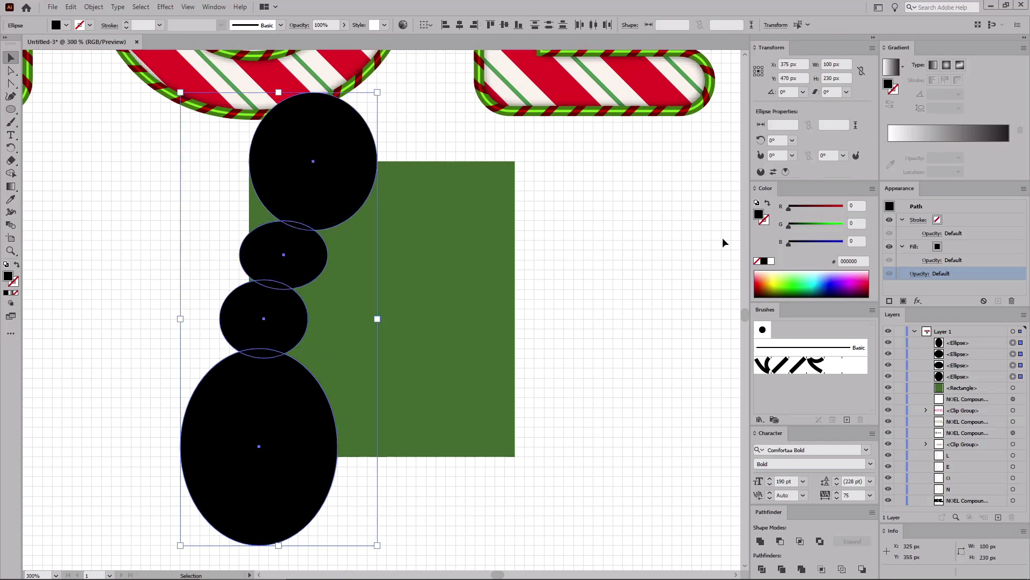
left_click(911, 274)
type("50")
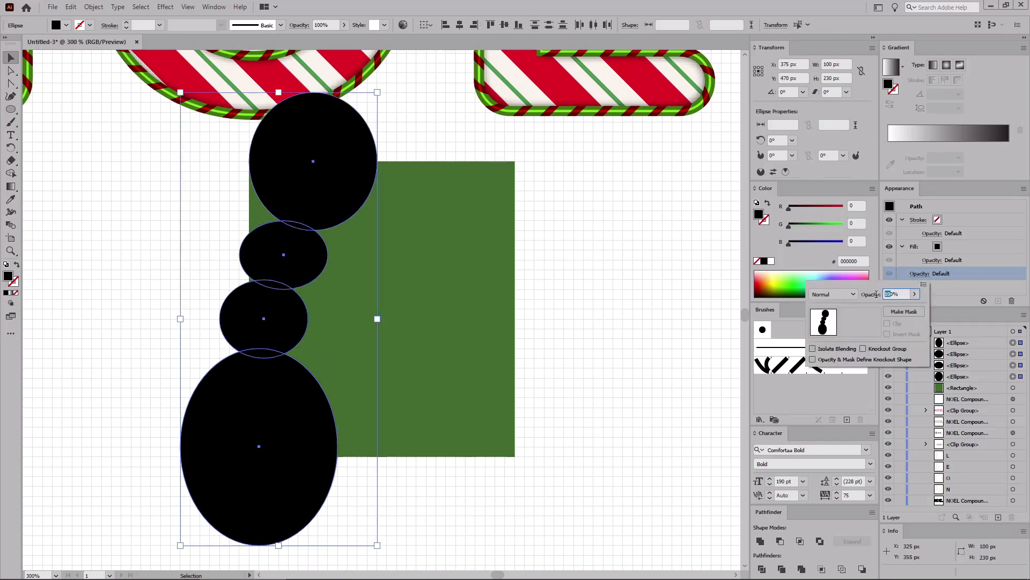
key("Return")
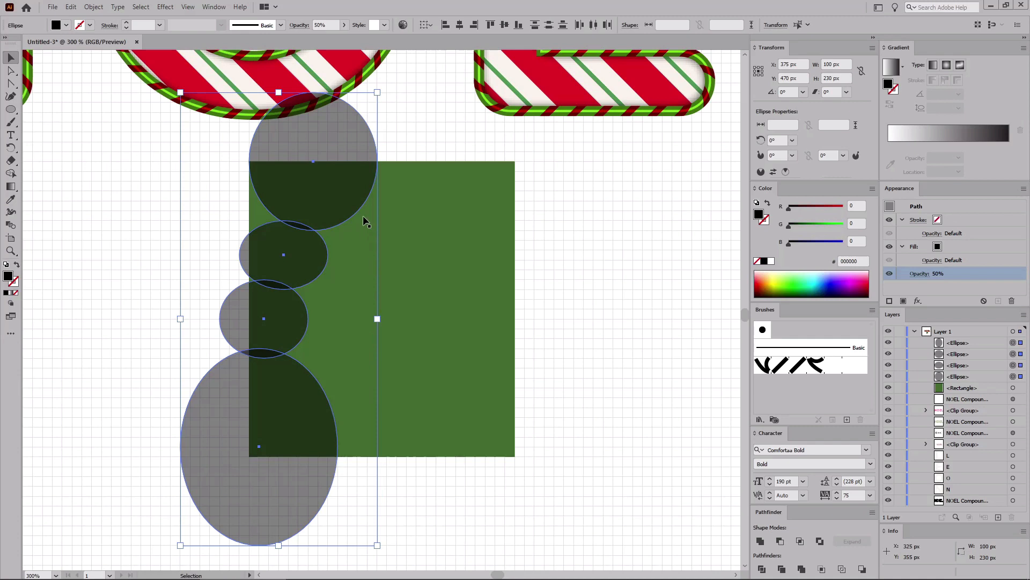
Step: Convert the top anchor of each ellipse into a sharp corner point with the Anchor Point tool
left_click(10, 83)
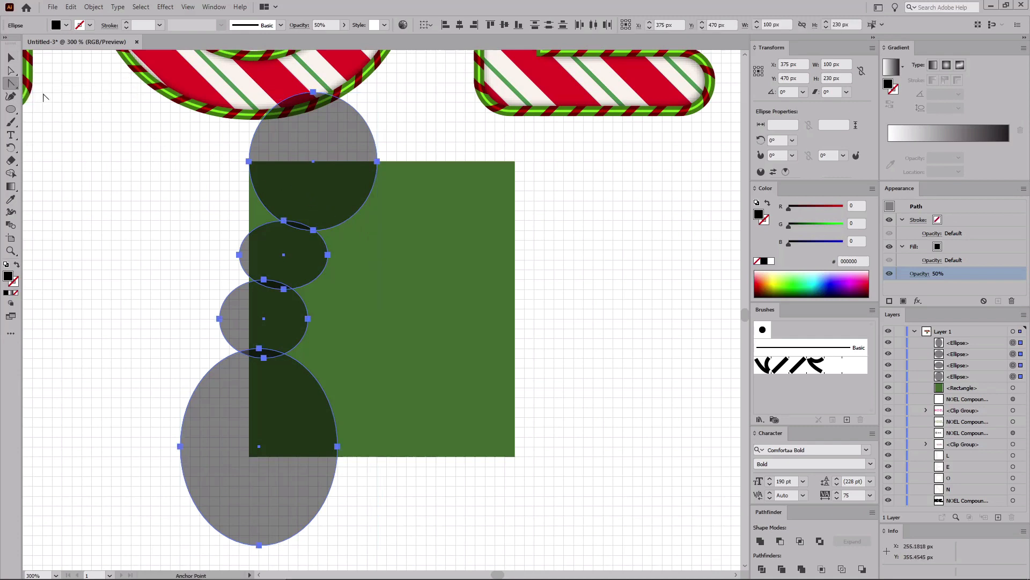
left_click(377, 161)
left_click(283, 221)
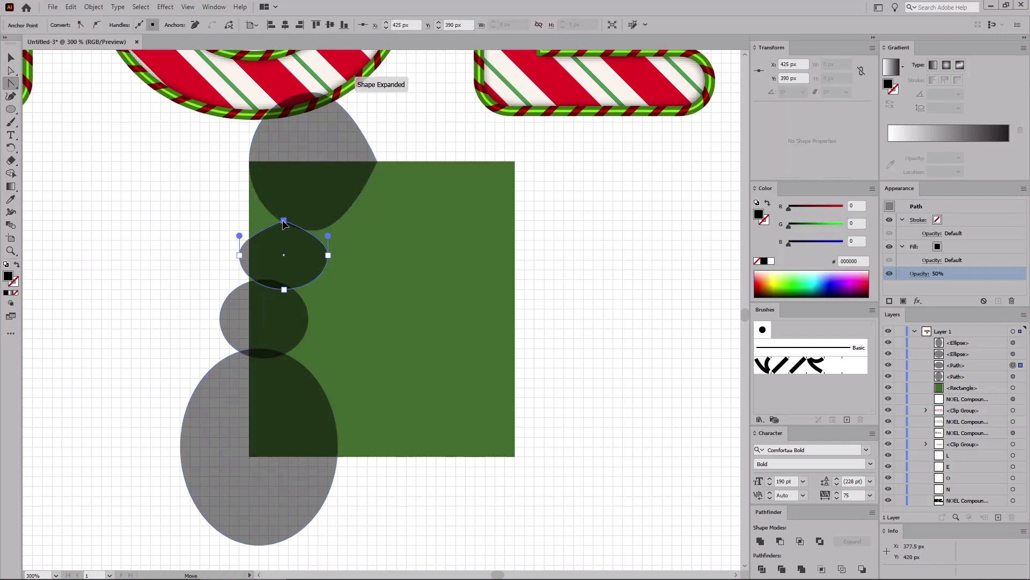
left_click(263, 280)
left_click(262, 352)
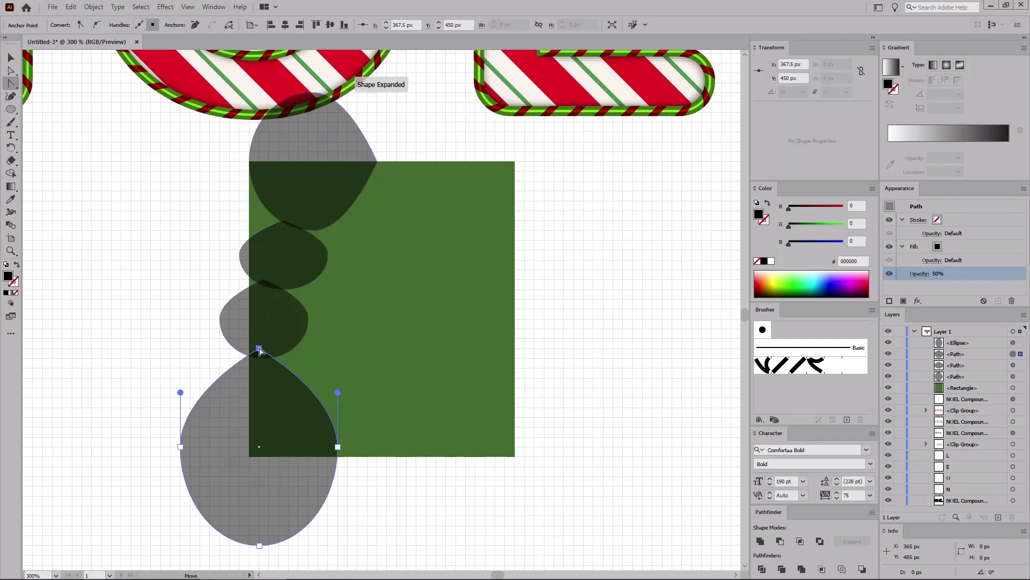
key("v")
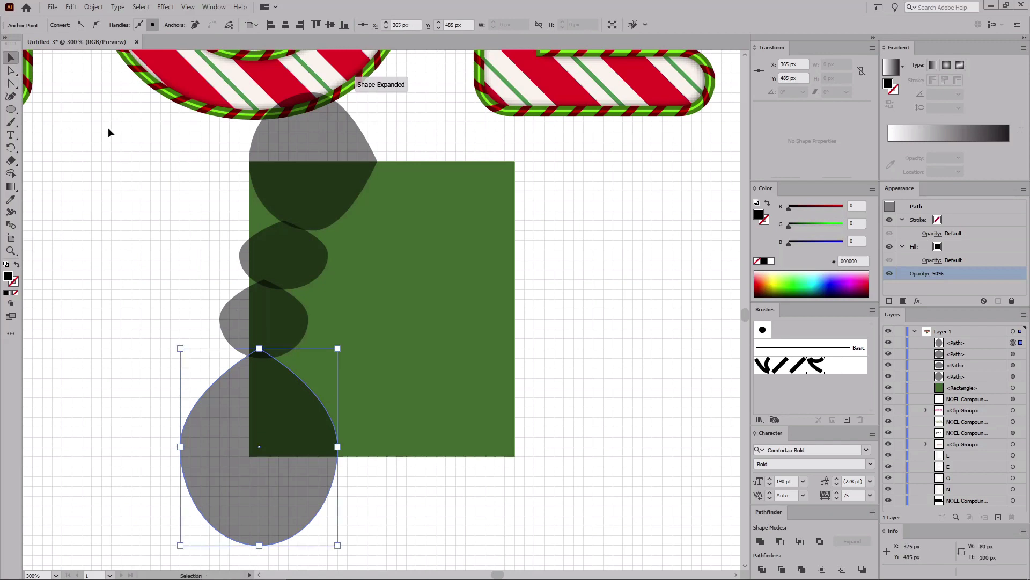
Step: Select the four pointed ellipses and group them
left_click(281, 316, "shift")
left_click(295, 247, "shift")
left_click(322, 189, "shift")
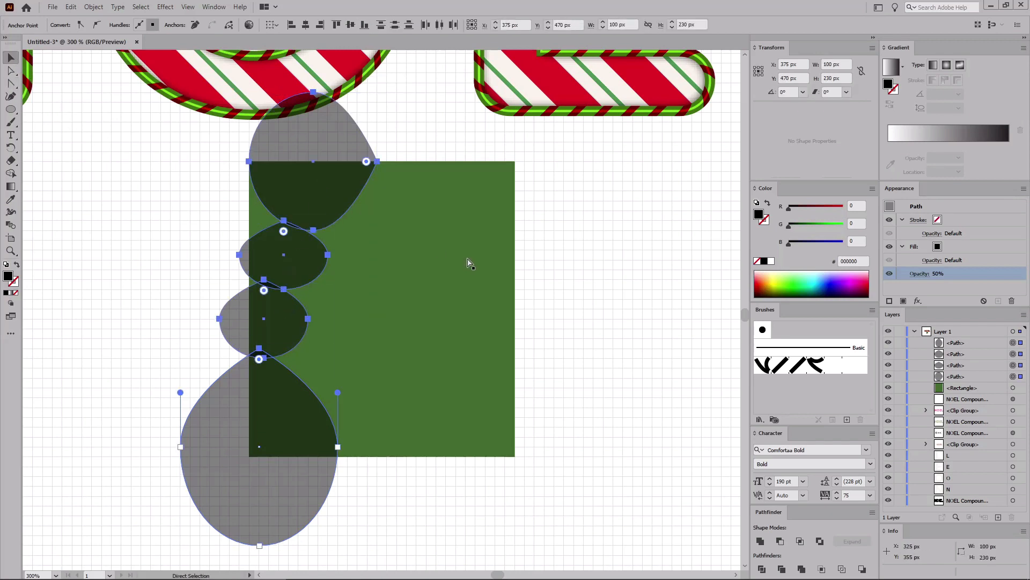
key("ctrl+g")
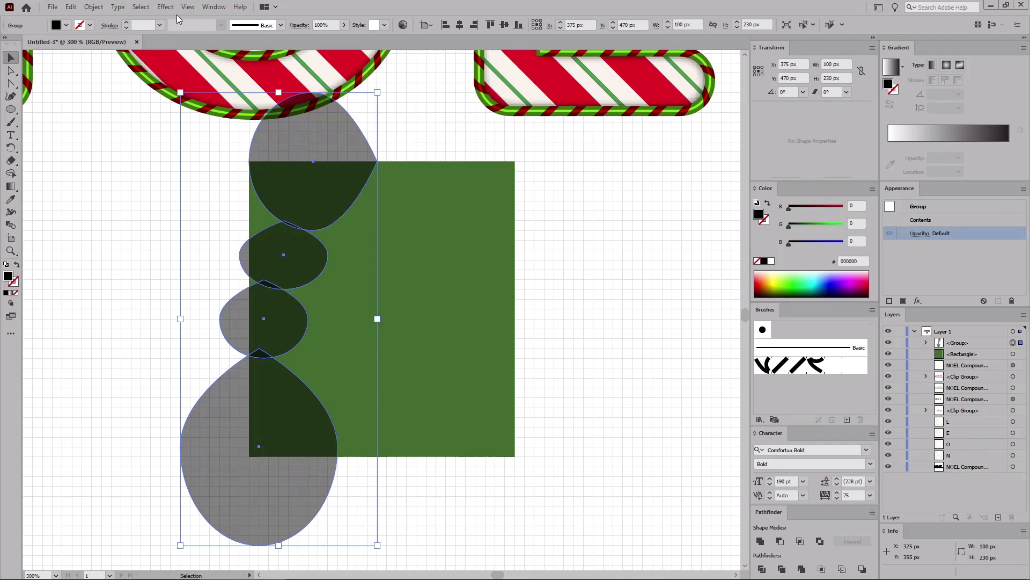
Step: Apply a Transform effect to the ellipse group with Reflect X, a 105 px horizontal move and 1 copy
left_click(165, 7)
mouse_move(209, 95)
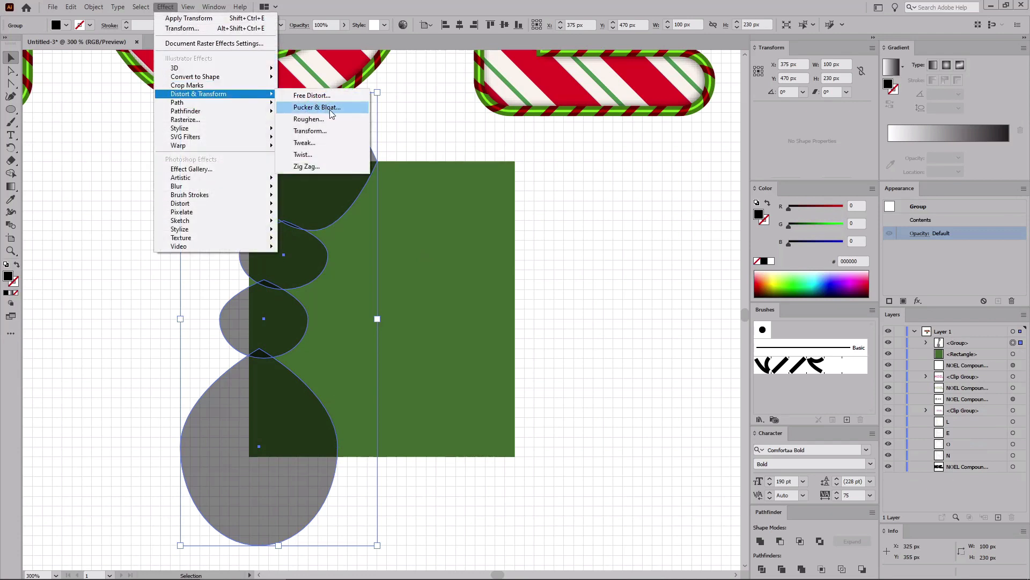
left_click(329, 131)
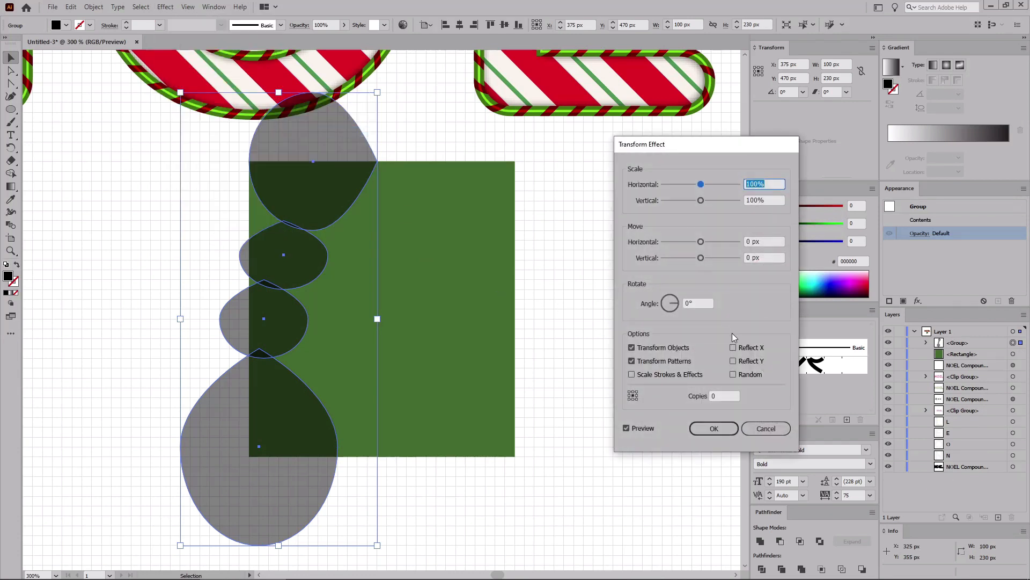
left_click(734, 349)
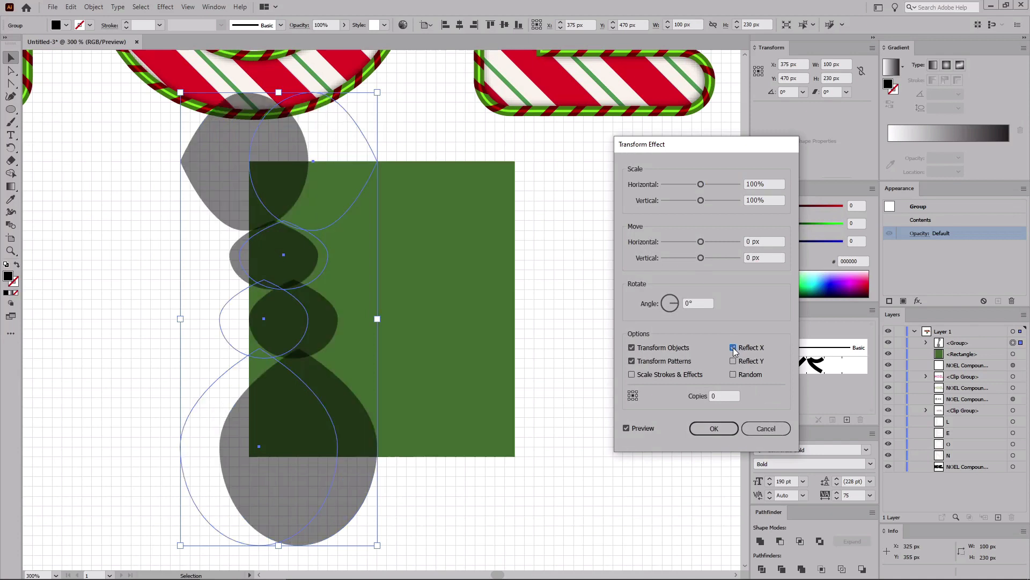
left_click(762, 242)
type("105")
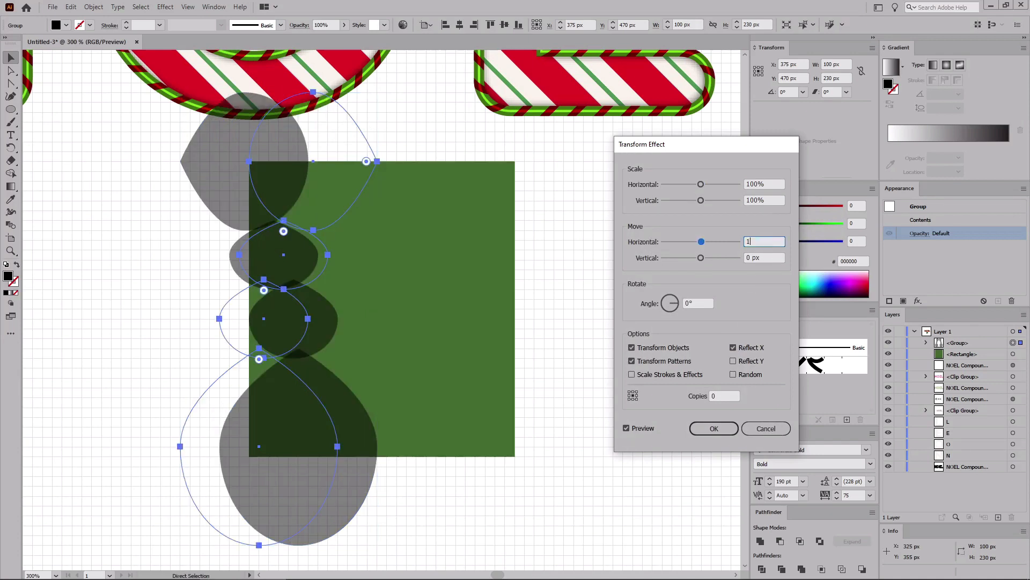
left_click(724, 396)
type("1")
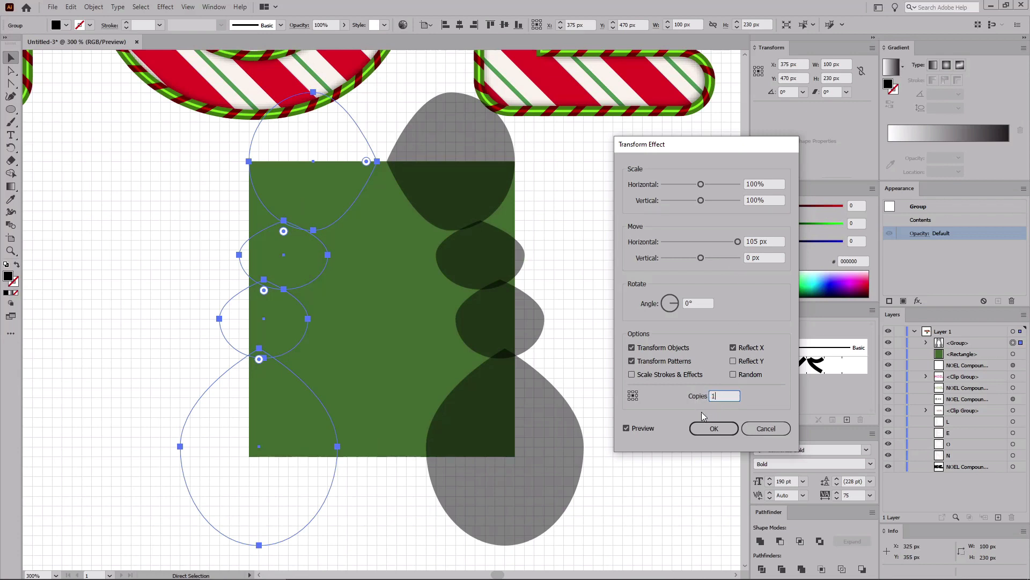
left_click(717, 427)
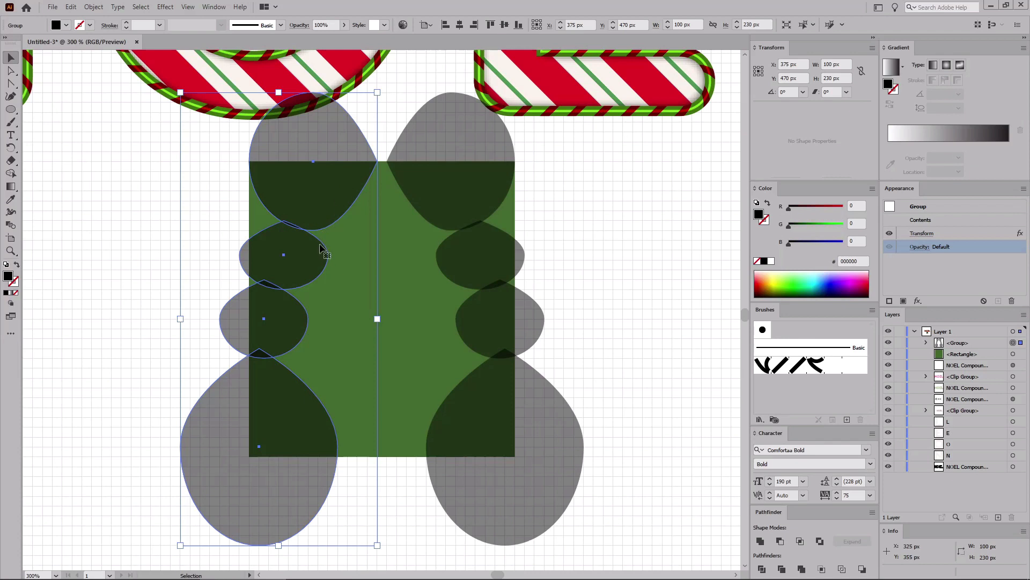
Step: Expand the group's appearance and subtract the ellipses from the green rectangle with Pathfinder Minus Front
left_click(94, 7)
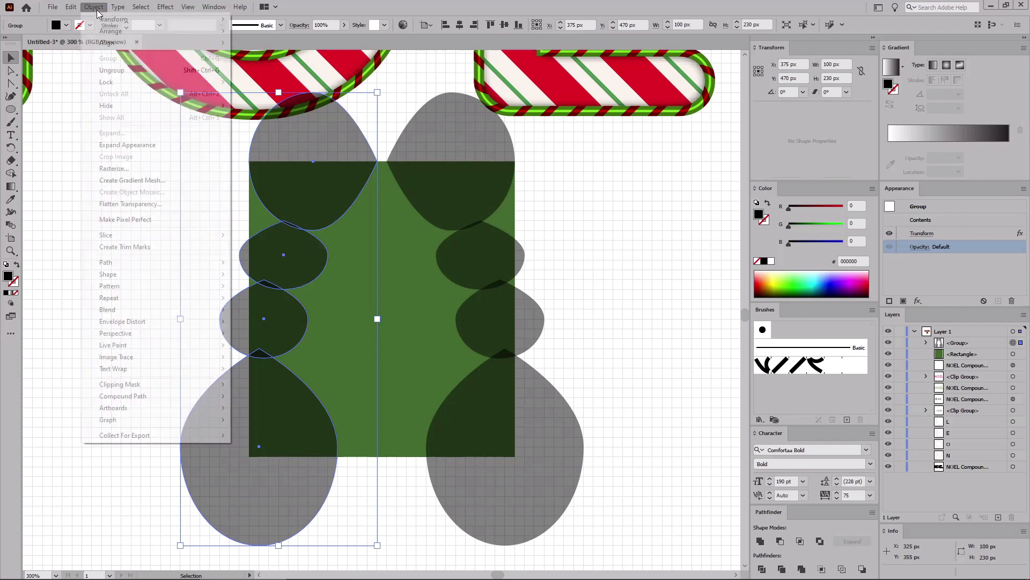
left_click(127, 145)
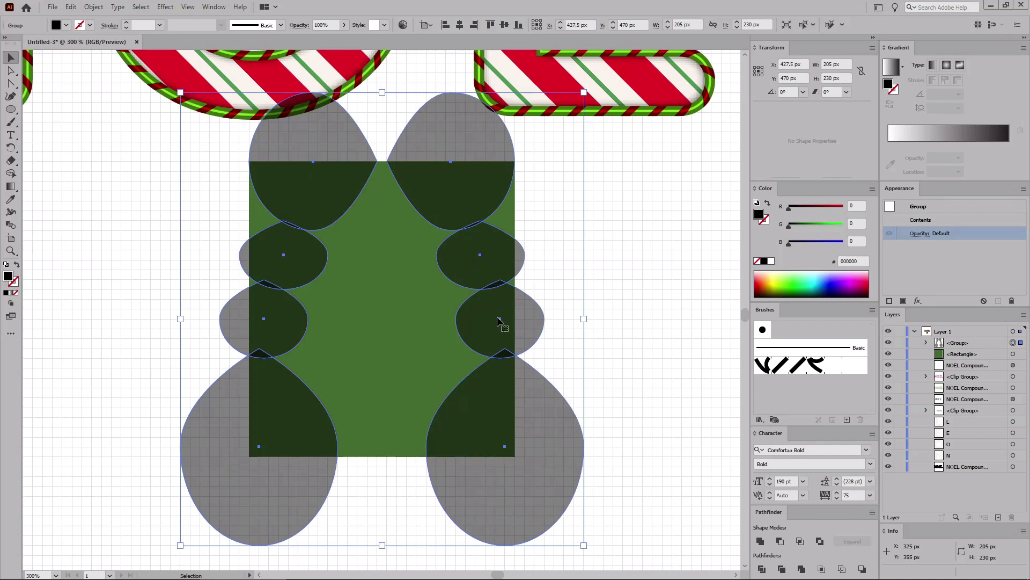
left_click(384, 293, "shift")
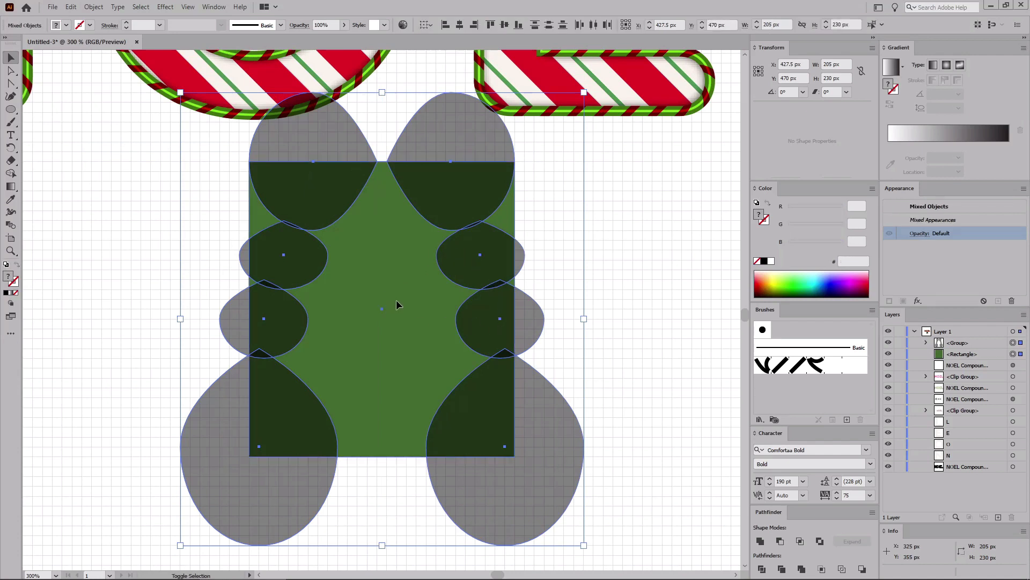
left_click(780, 541)
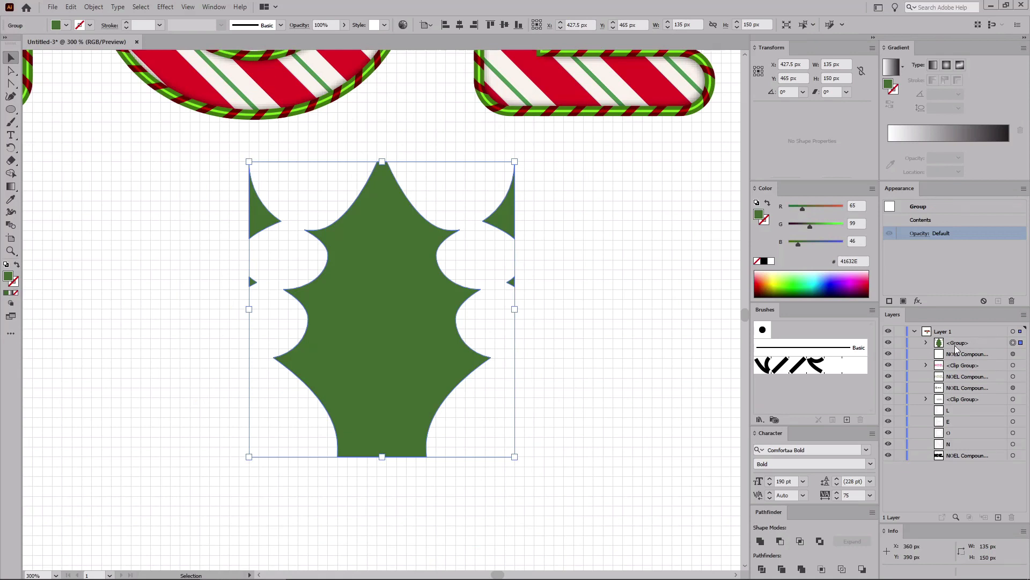
Step: Ungroup the result and delete the four leftover corner fragments, keeping only the leaf shape
key("shift+ctrl+g")
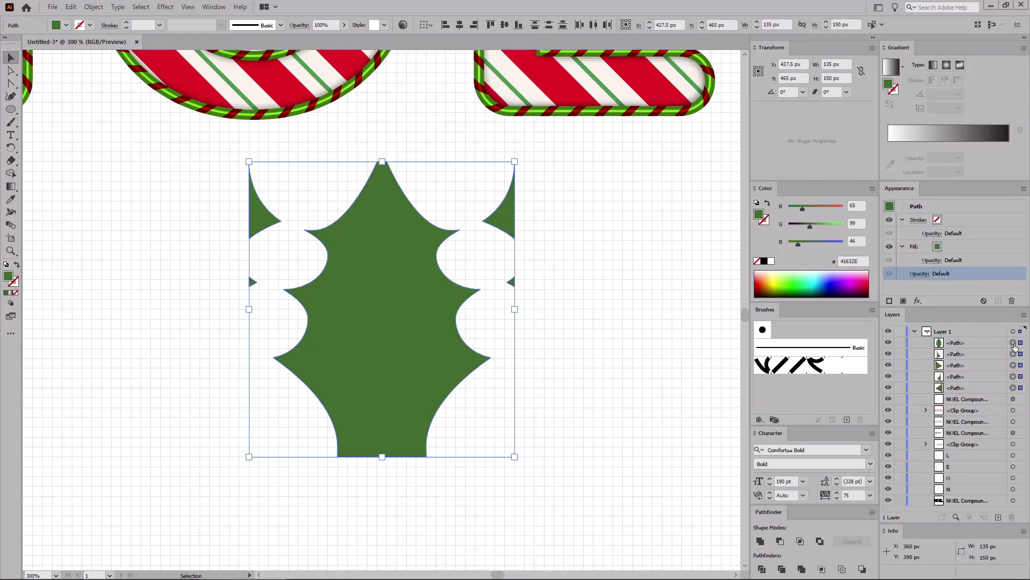
left_click(1013, 344)
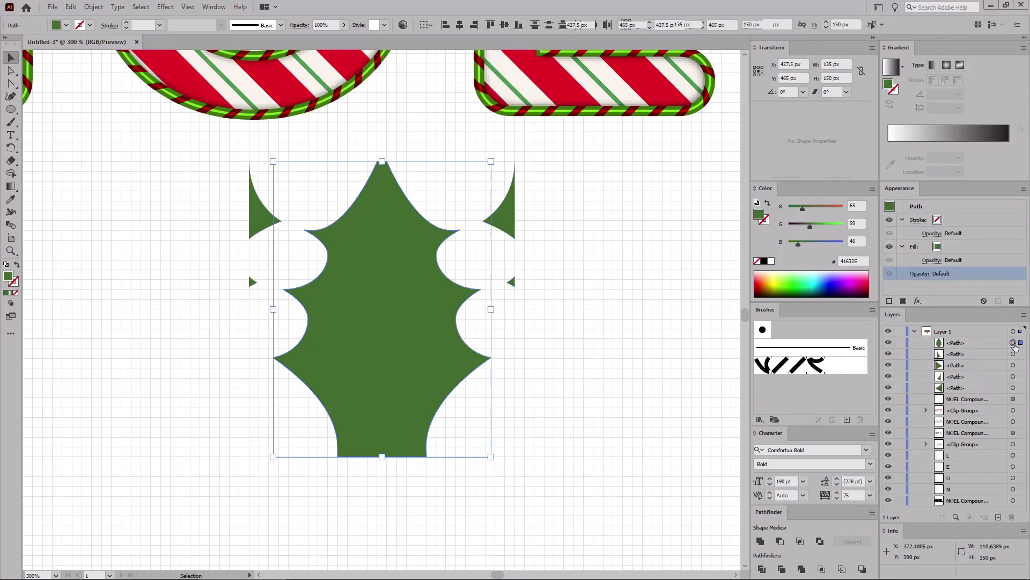
left_click(962, 387, "shift")
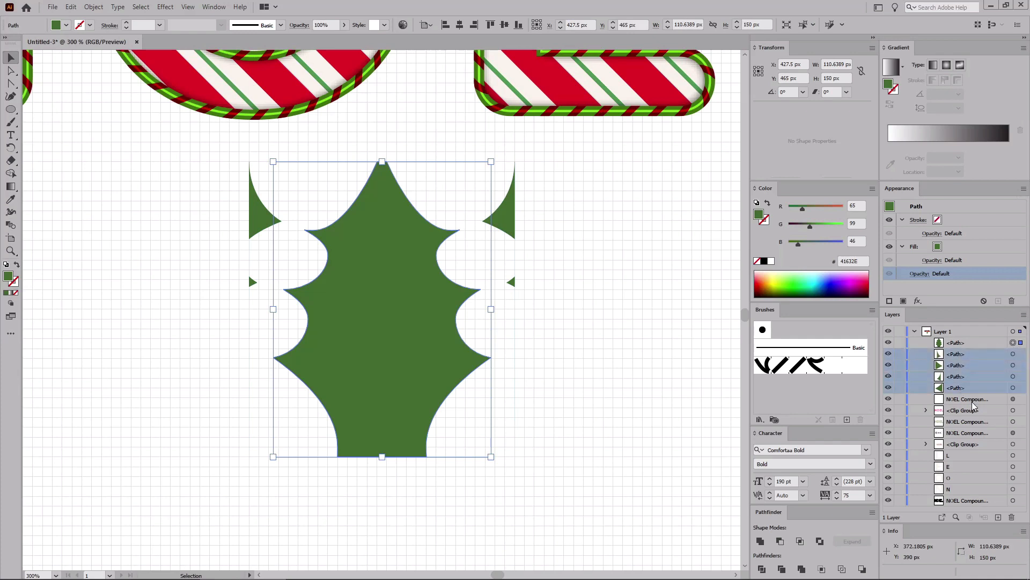
left_click(1012, 515)
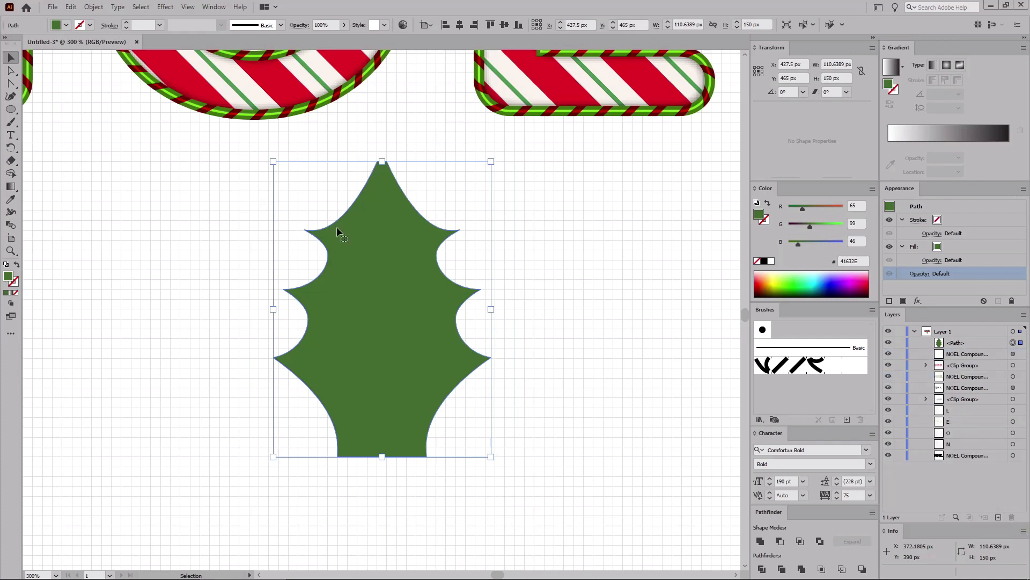
Step: Select the leaf's top and bottom anchors with Direct Selection and round those corners to 5 px
left_click(11, 71)
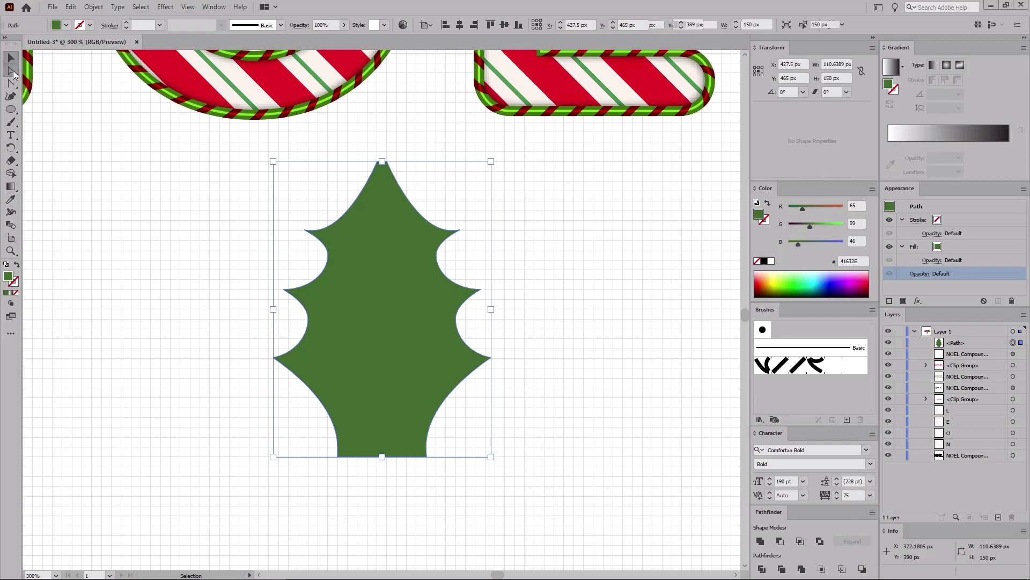
left_click_drag(300, 487, 477, 437)
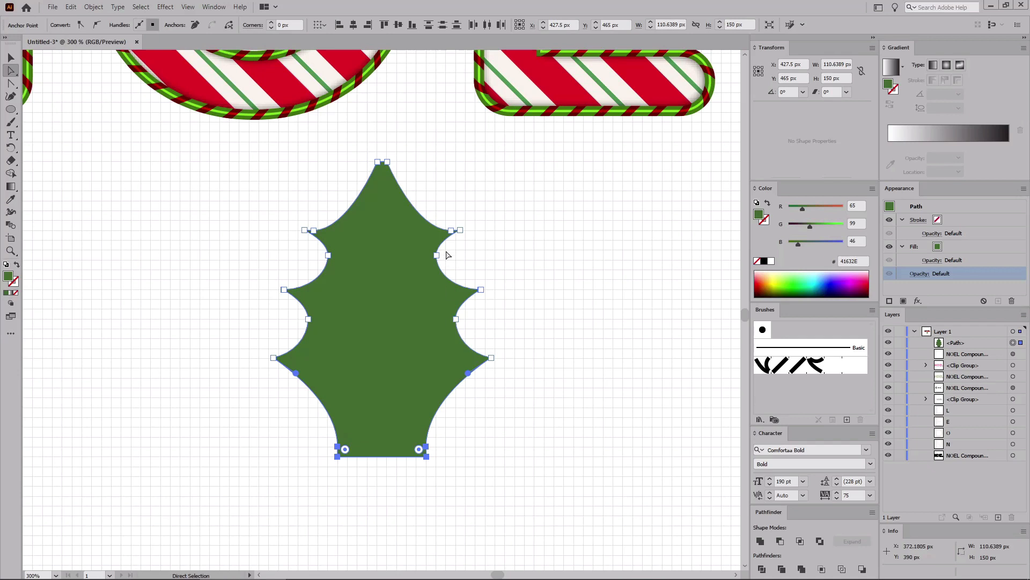
left_click_drag(425, 149, 336, 182)
left_click(290, 26)
type("5")
key("Return")
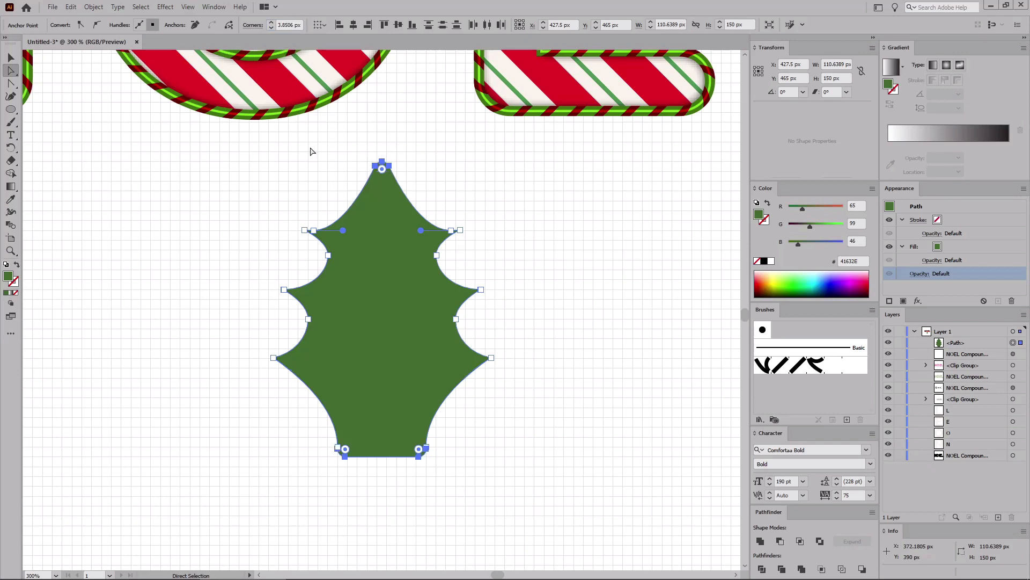
Step: Create an inner copy of the leaf with Offset Path at -10 px
left_click(370, 269)
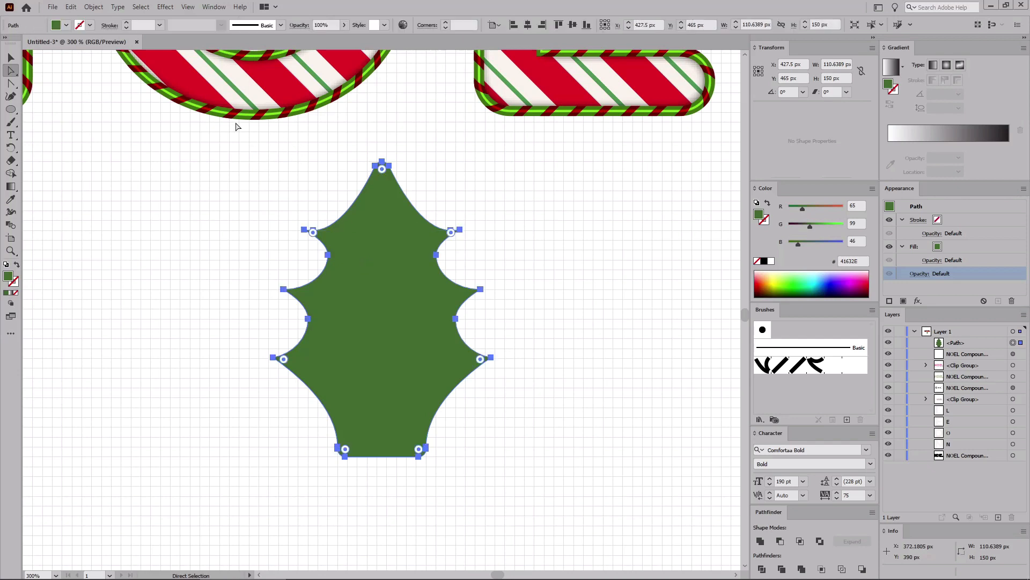
left_click(94, 6)
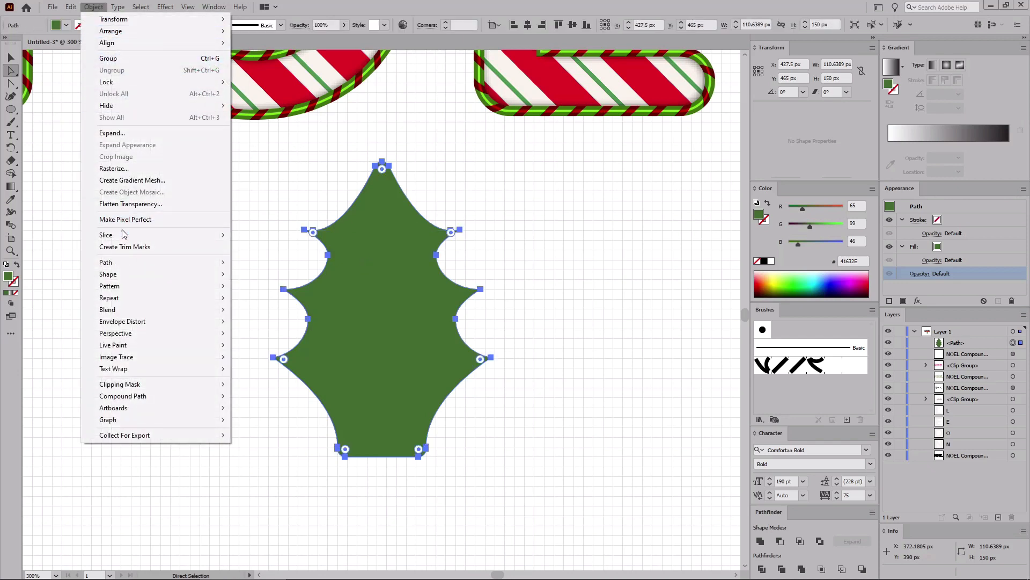
mouse_move(117, 262)
left_click(286, 301)
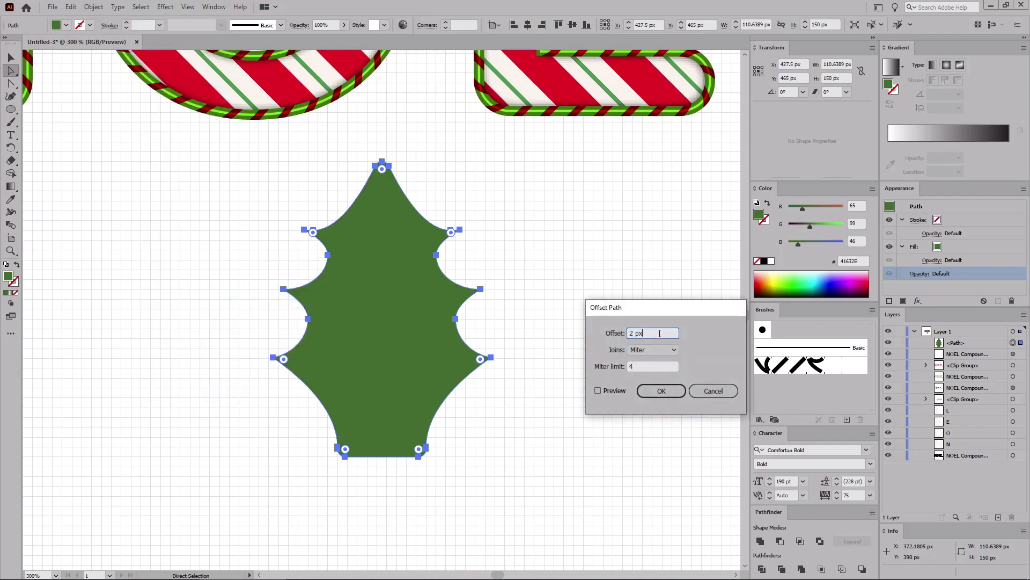
type("-10")
key("Return")
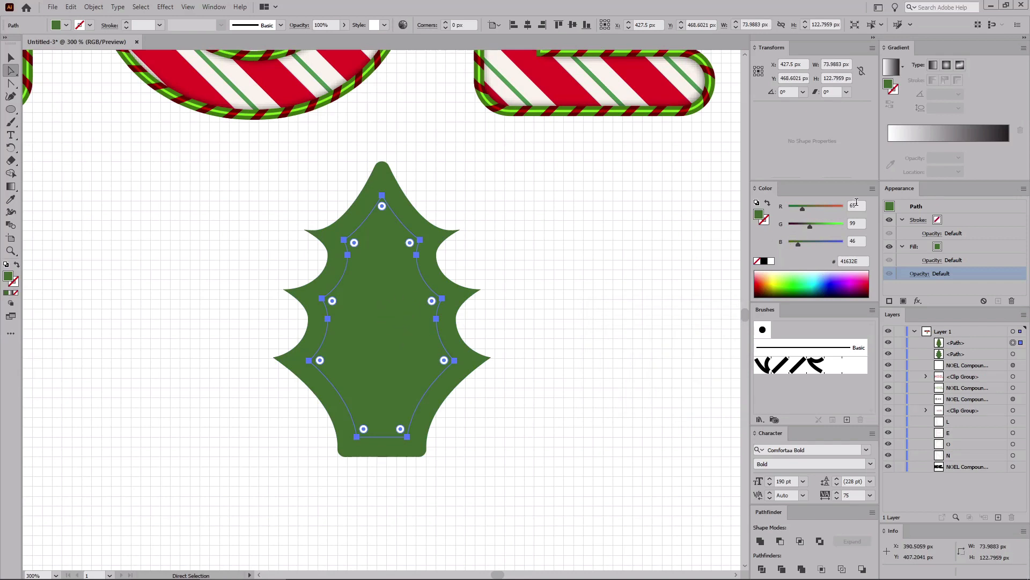
Step: Fill the inner leaf with light green R 114, G 176, B 68
left_click_drag(857, 204, 841, 204)
type("114")
key("Tab")
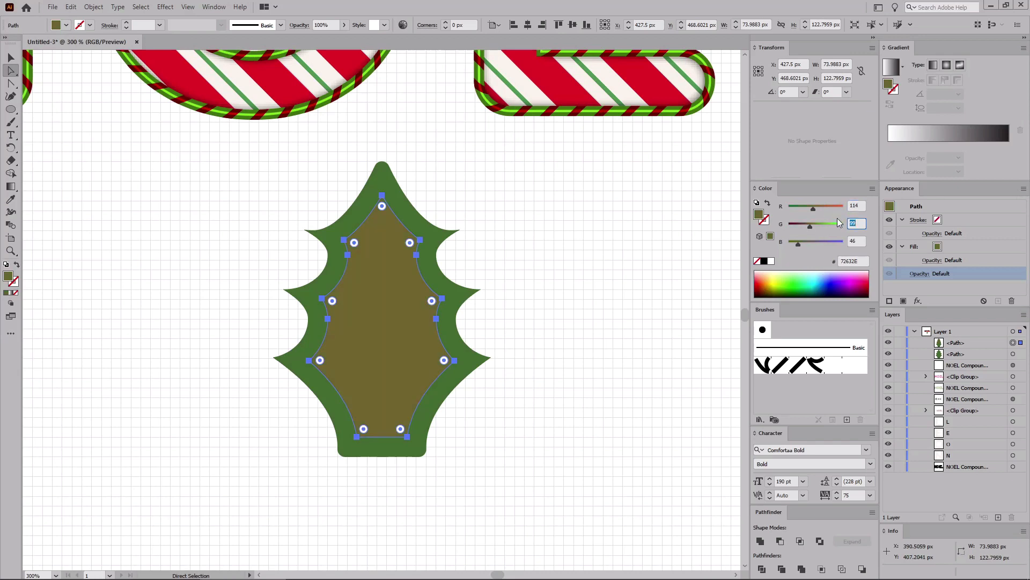
type("176")
key("Tab")
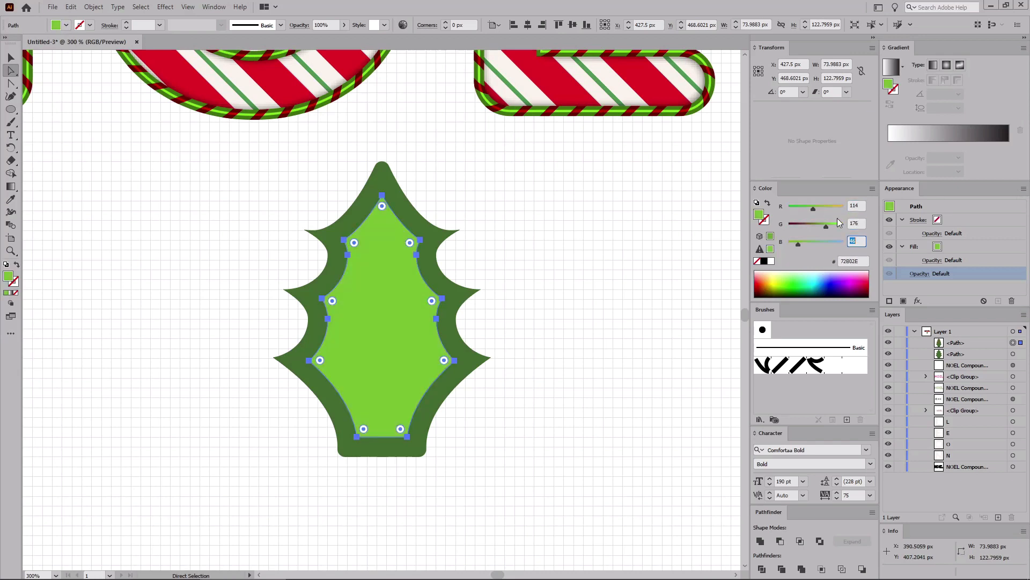
key("Return")
Step: Move the inner leaf's two bottom anchors down to the outer leaf's bottom edge
left_click(407, 437)
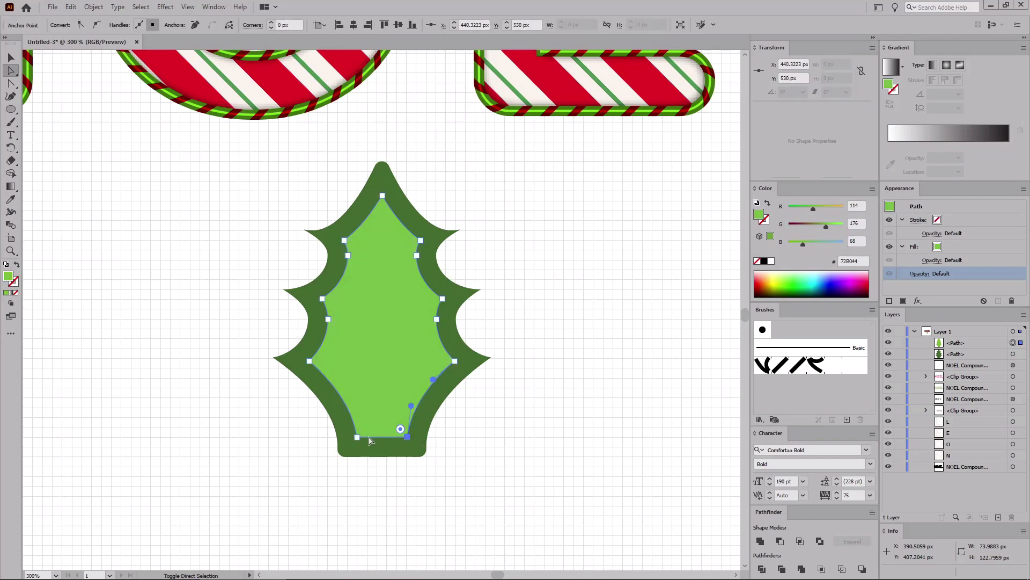
left_click(357, 437, "shift")
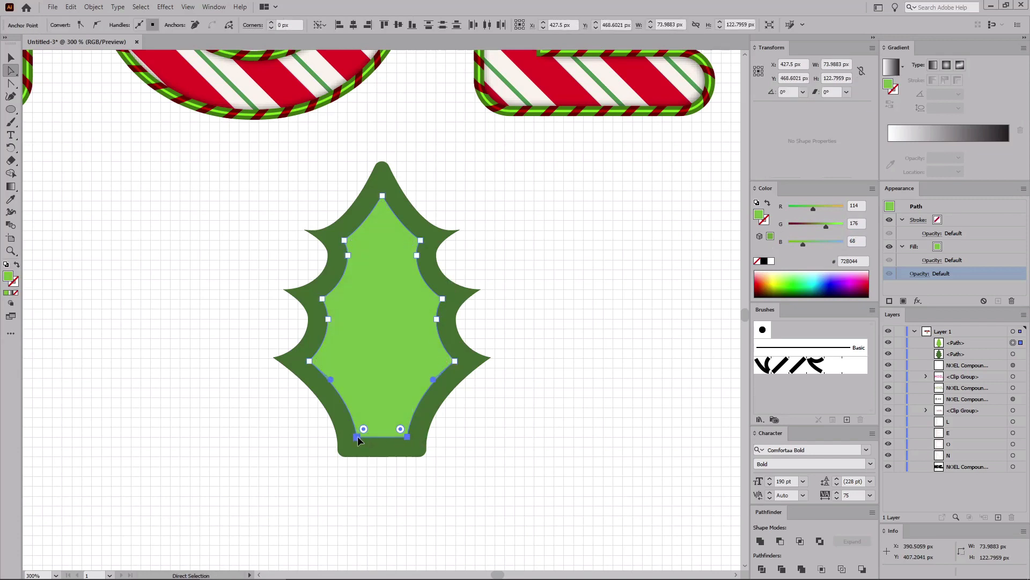
left_click_drag(357, 436, 359, 457)
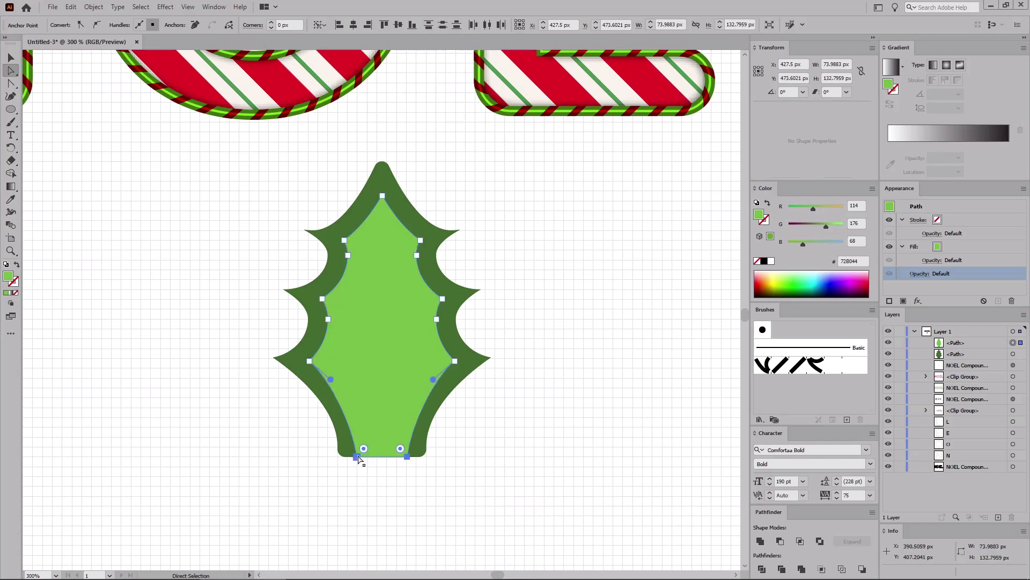
Step: Select both leaf shapes and blend them with Smooth Color spacing
mouse_move(512, 472)
left_mouse_down()
mouse_move(242, 161)
mouse_move(235, 168)
left_mouse_up()
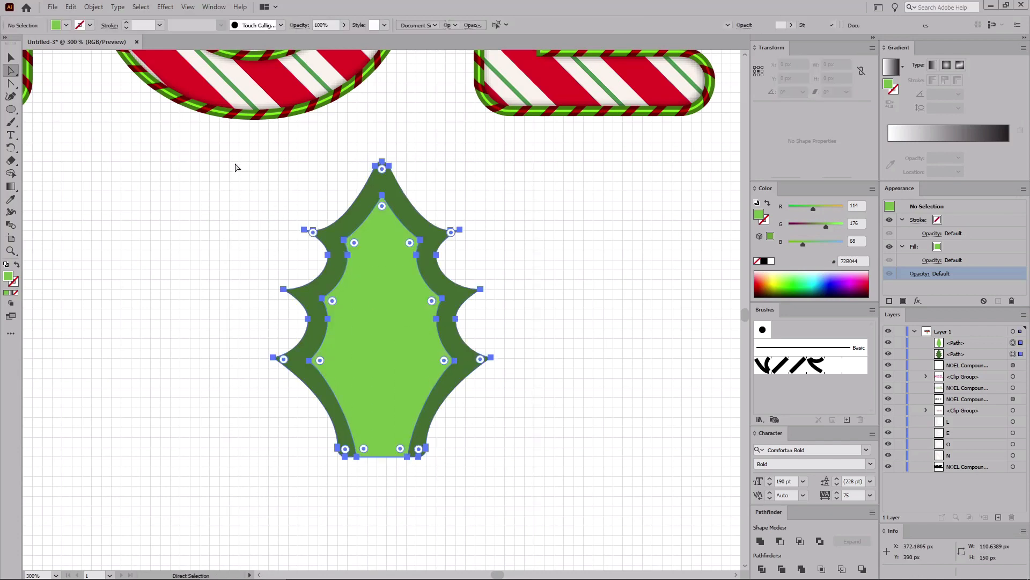
left_click(93, 7)
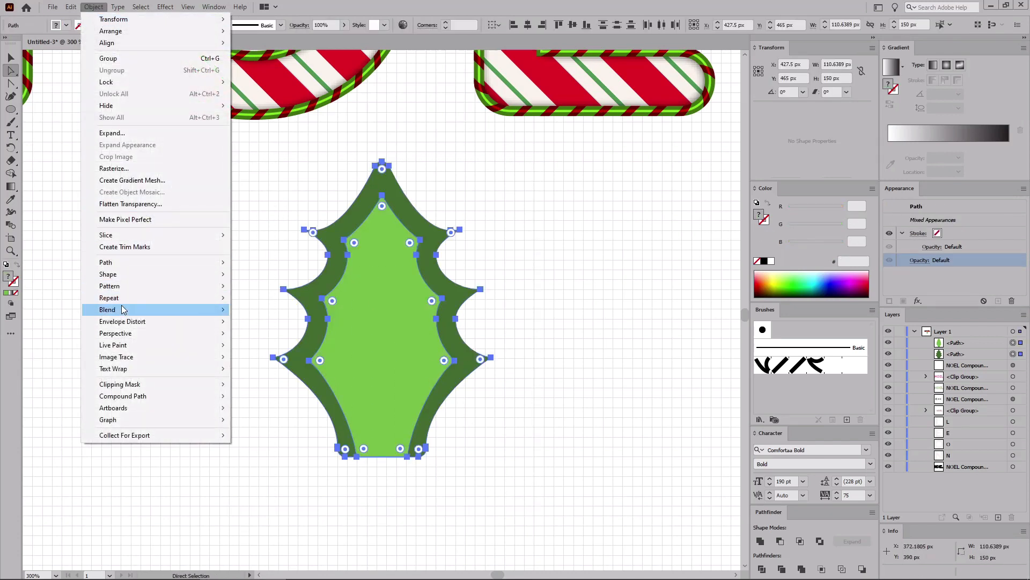
mouse_move(123, 309)
left_click(273, 336)
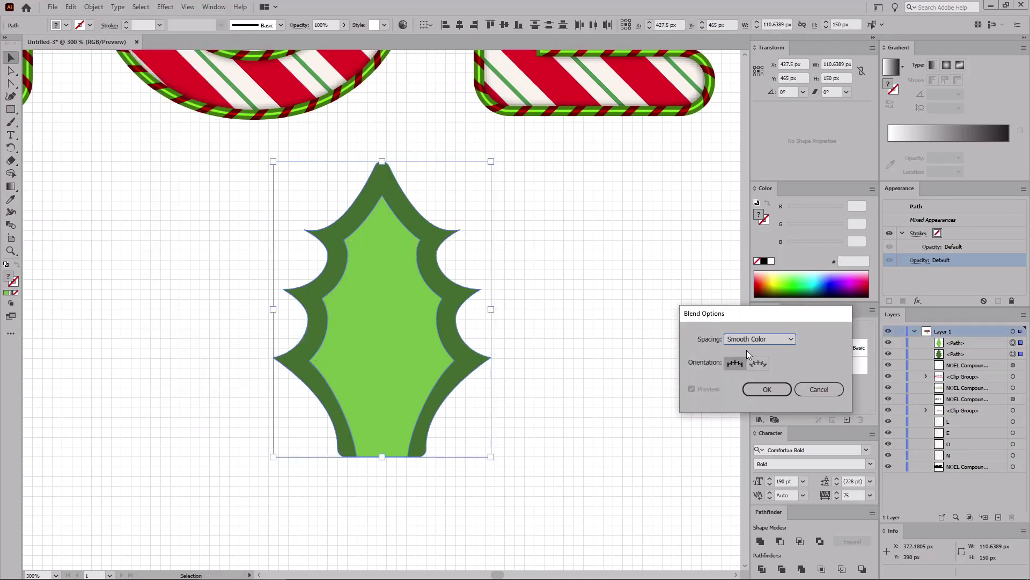
left_click(767, 389)
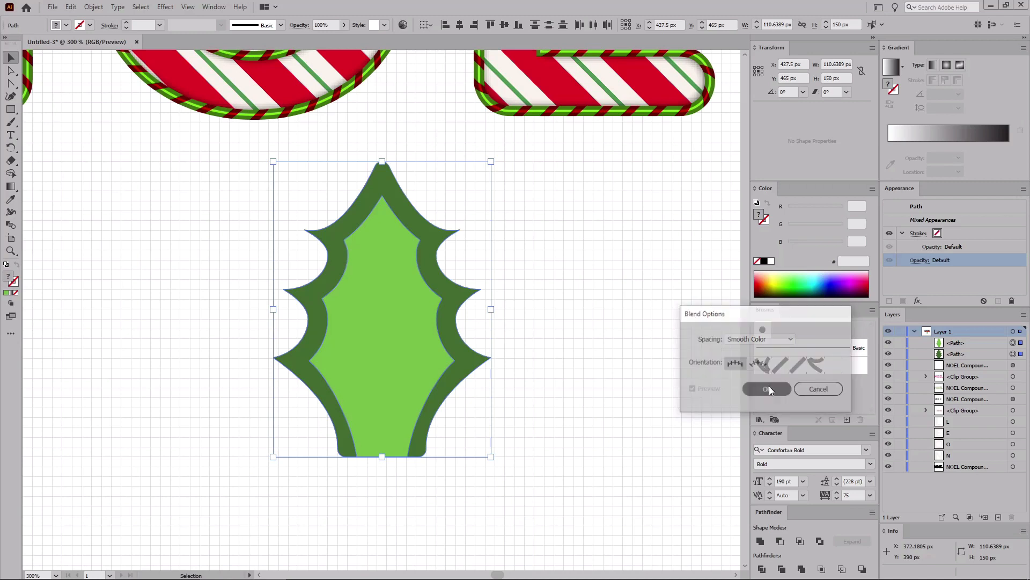
left_click(93, 6)
mouse_move(116, 312)
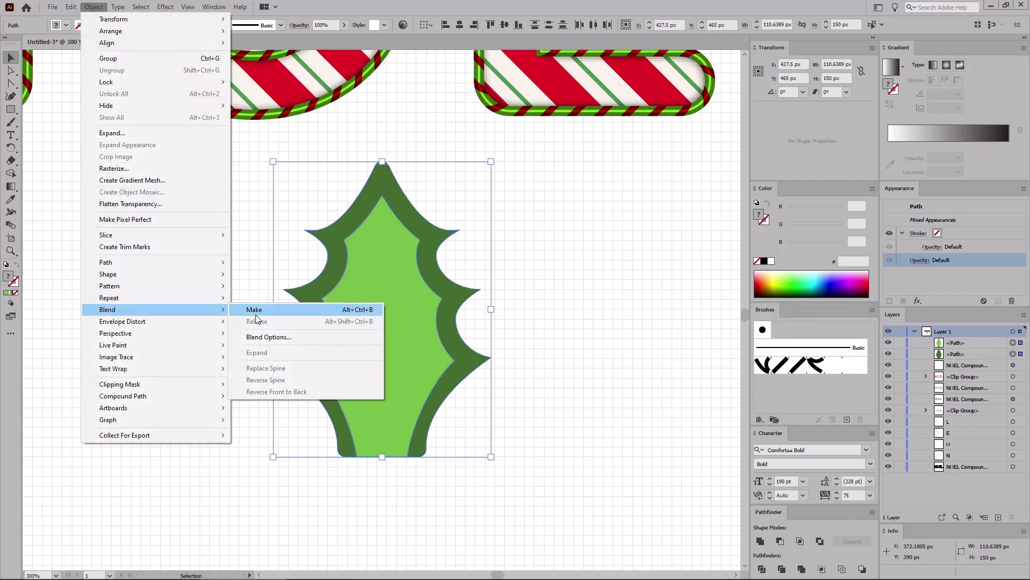
left_click(271, 312)
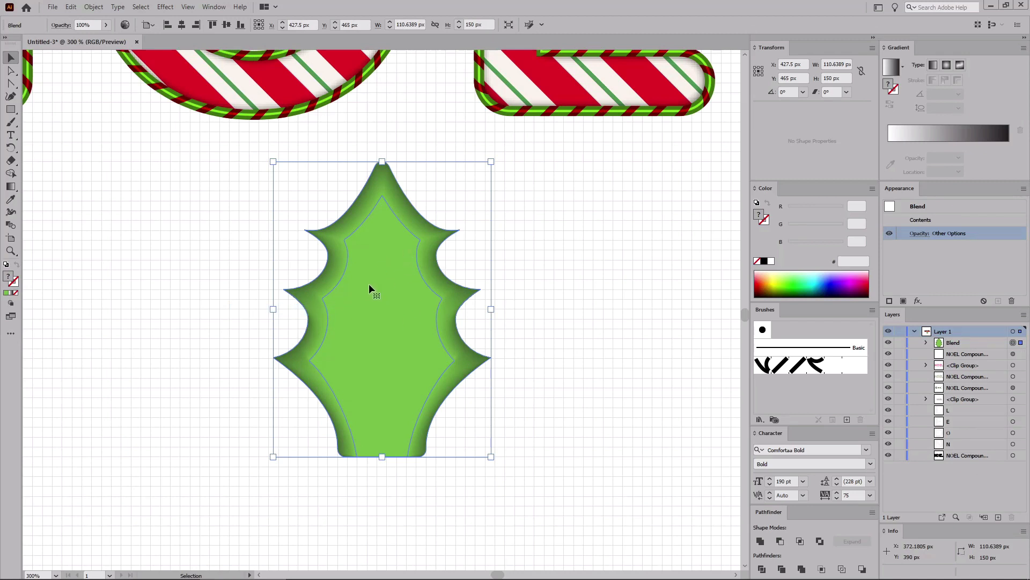
Step: Toggle Snap to Grid and Smart Guides in the view settings
left_click(188, 7)
left_click(205, 430)
left_click(188, 6)
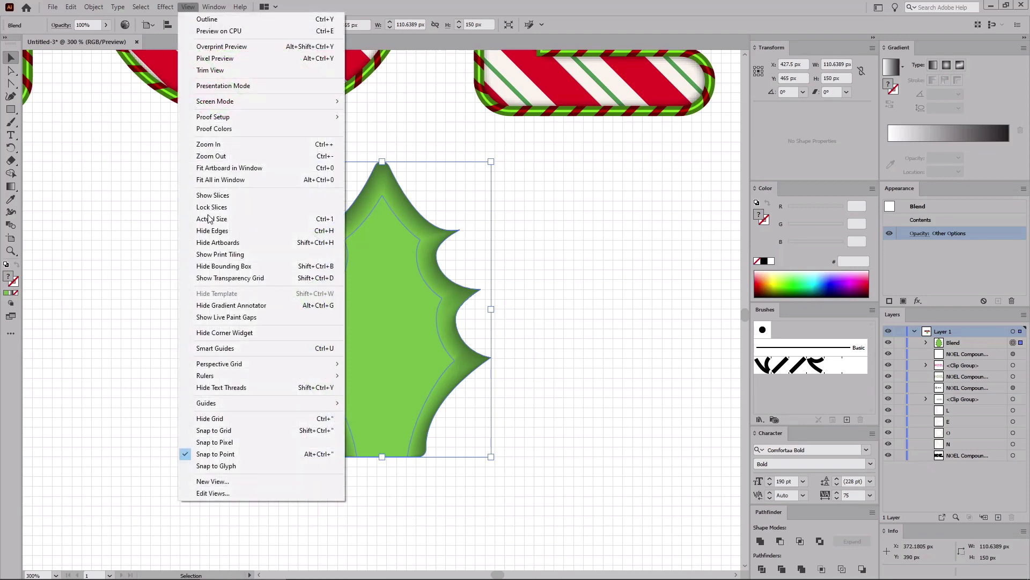
left_click(212, 348)
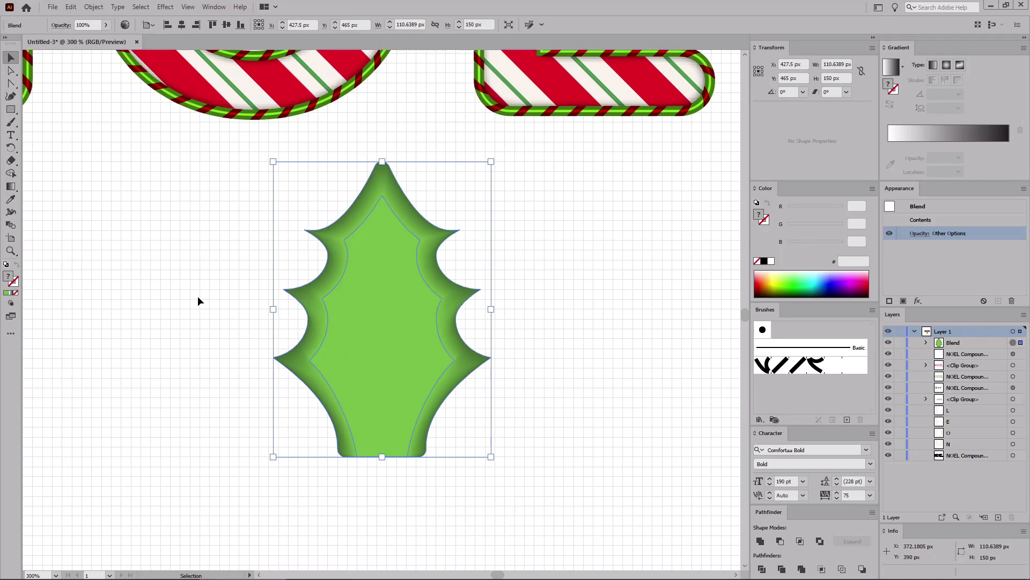
Step: Draw a vertical midrib line with the Pen tool from the leaf's bottom edge up toward the tip, about 136 px long
key("ctrl+plus")
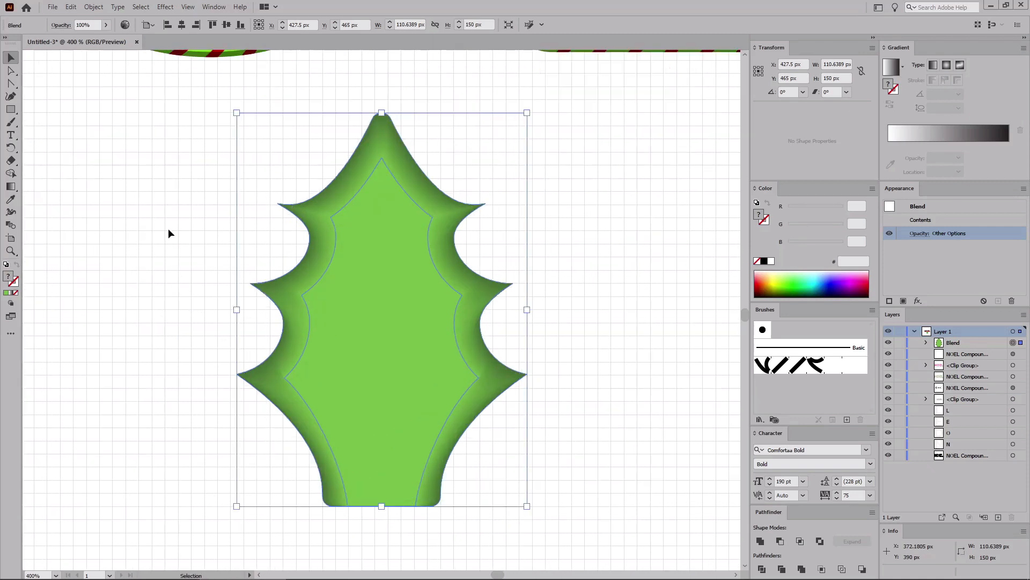
left_click(168, 229)
left_click(15, 82)
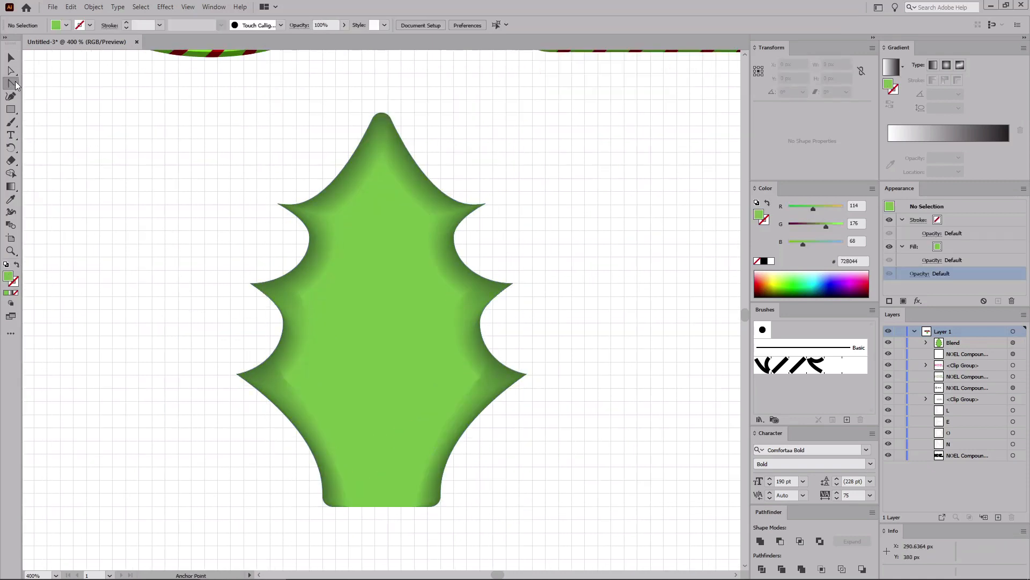
left_click(15, 81)
left_click(39, 82)
left_click(382, 506)
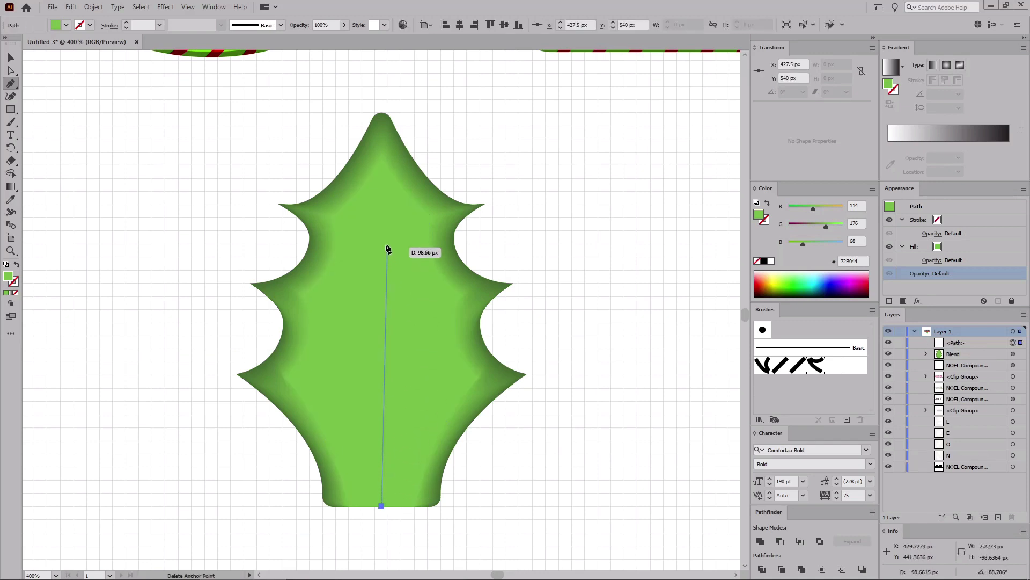
left_click(382, 148)
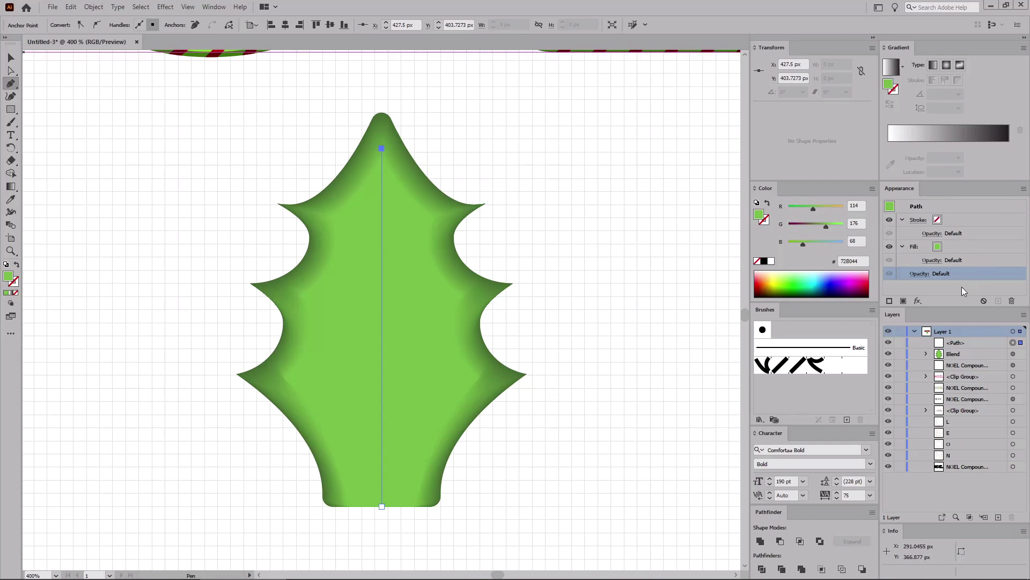
Step: Swap the line to stroke only and set its stroke color to R 65, G 99, B 46
key("shift+x")
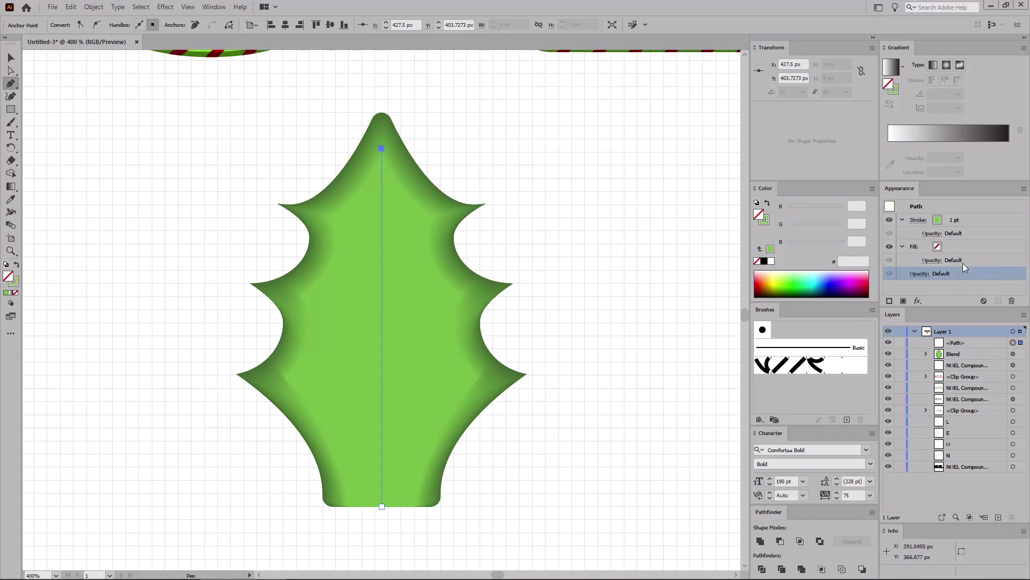
left_click(972, 220)
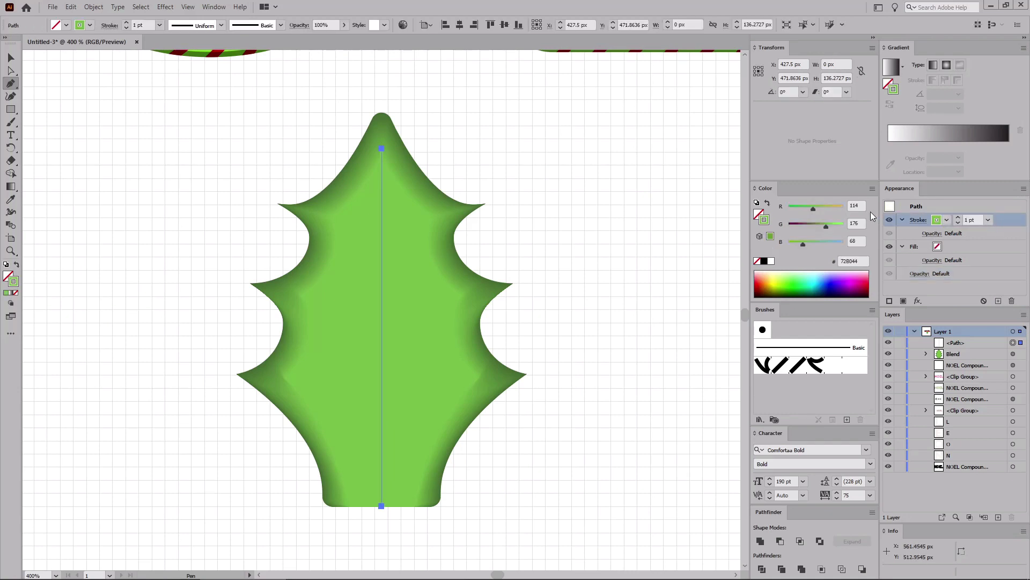
double_click(858, 205)
type("65")
key("Tab")
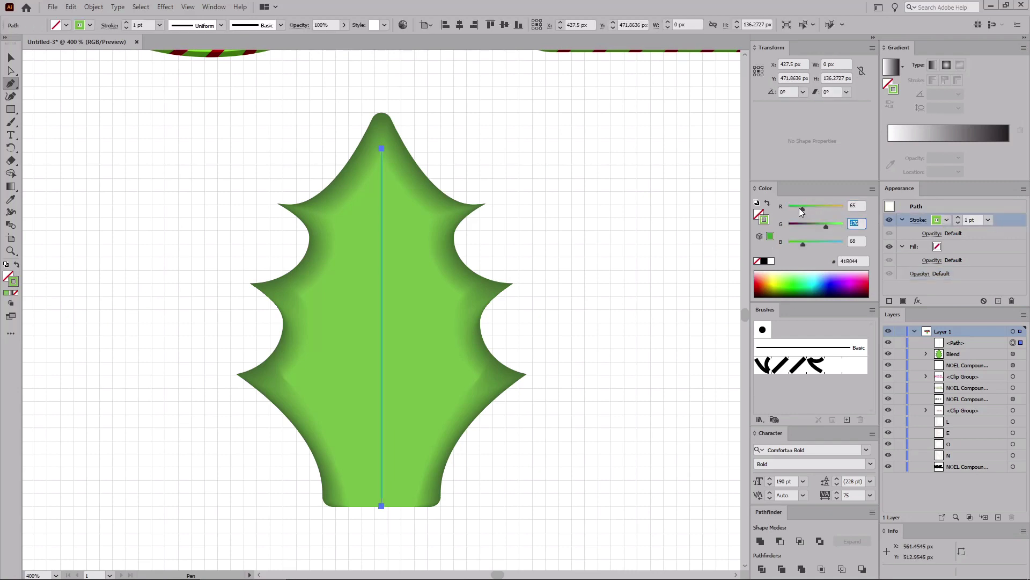
type("99")
type("46")
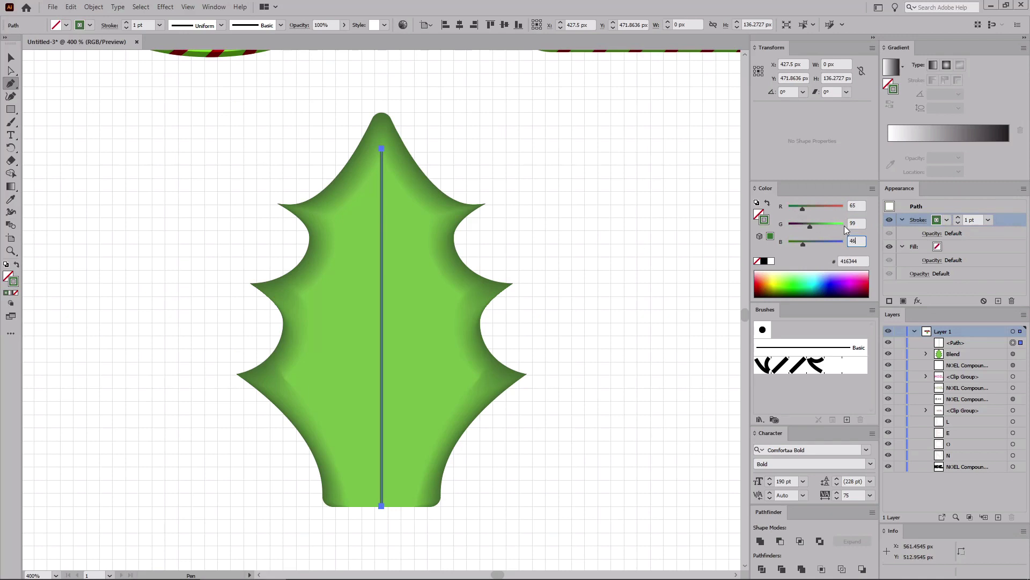
key("Return")
Step: Set the midrib stroke weight to 3 pt and apply Width Profile 4 to taper it
double_click(969, 220)
key("Return")
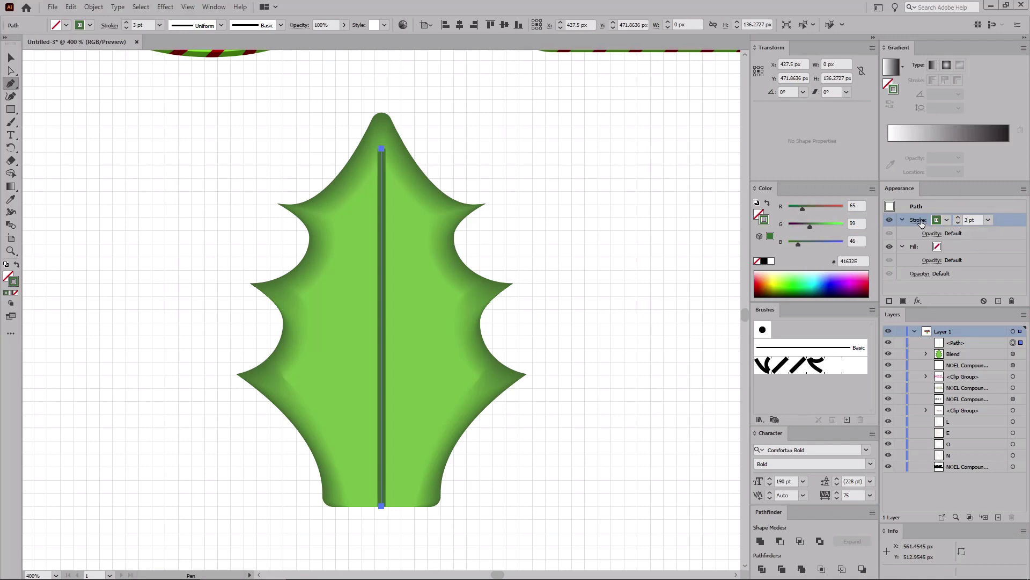
left_click(919, 221)
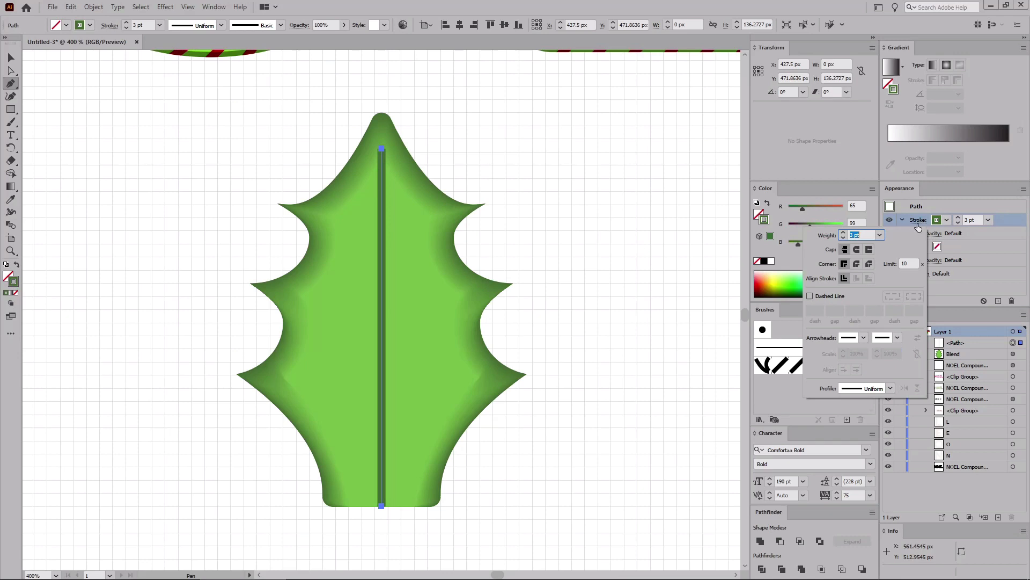
left_click(891, 388)
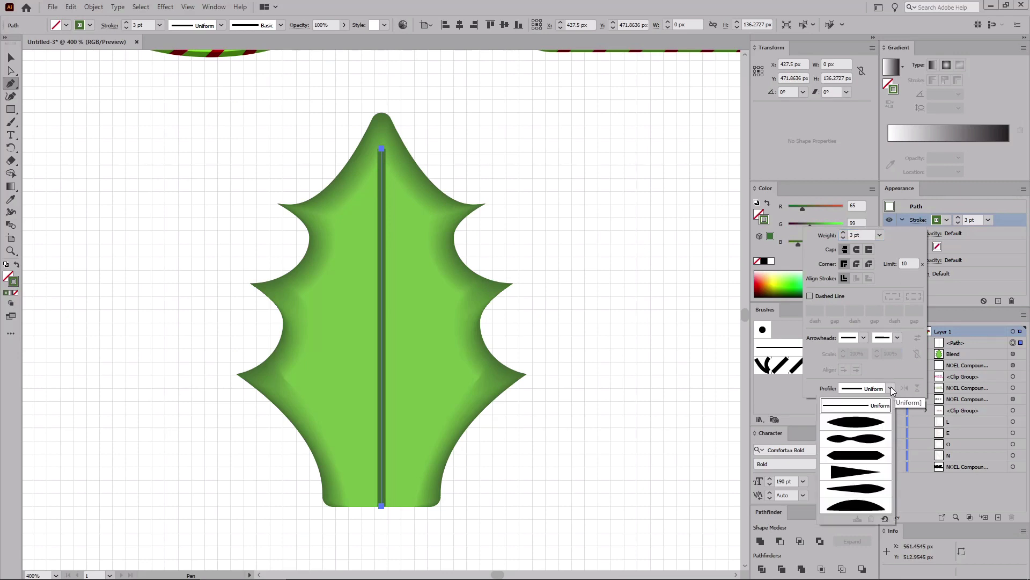
left_click(873, 474)
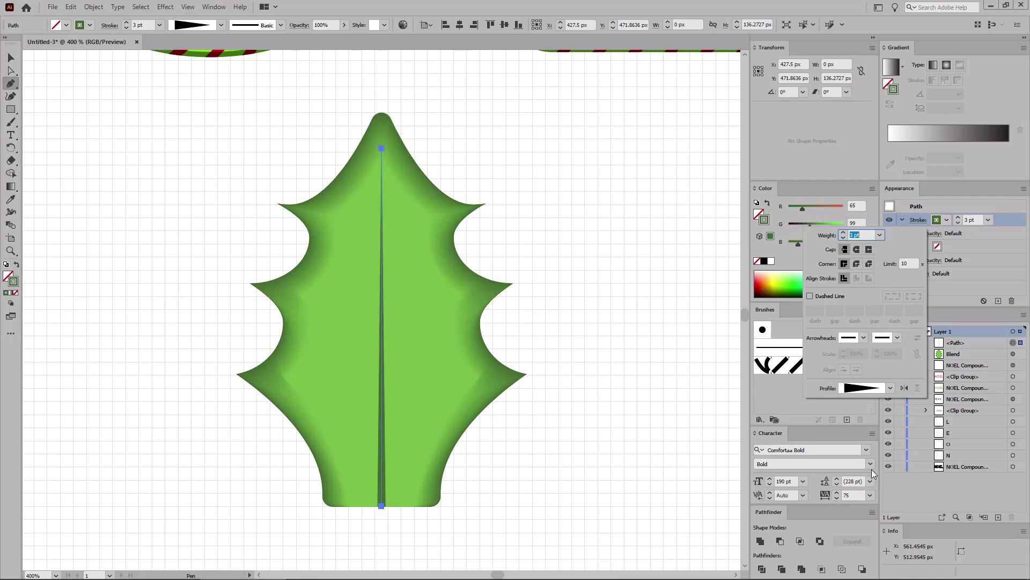
Step: Draw a diagonal side vein with the Pen tool from the leaf's lower-left point to the midrib, about 45 px long
left_click(296, 393)
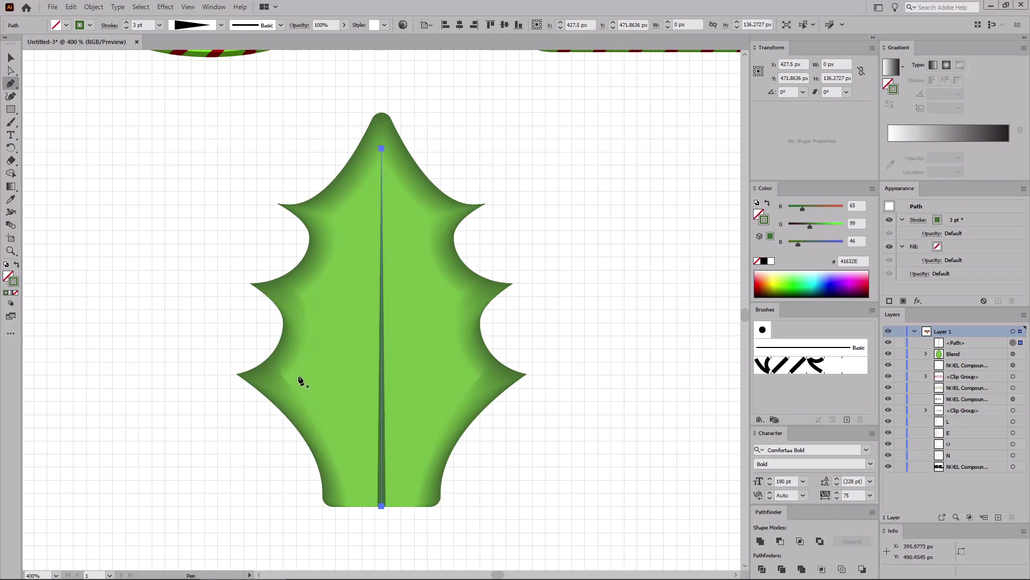
left_click(279, 374)
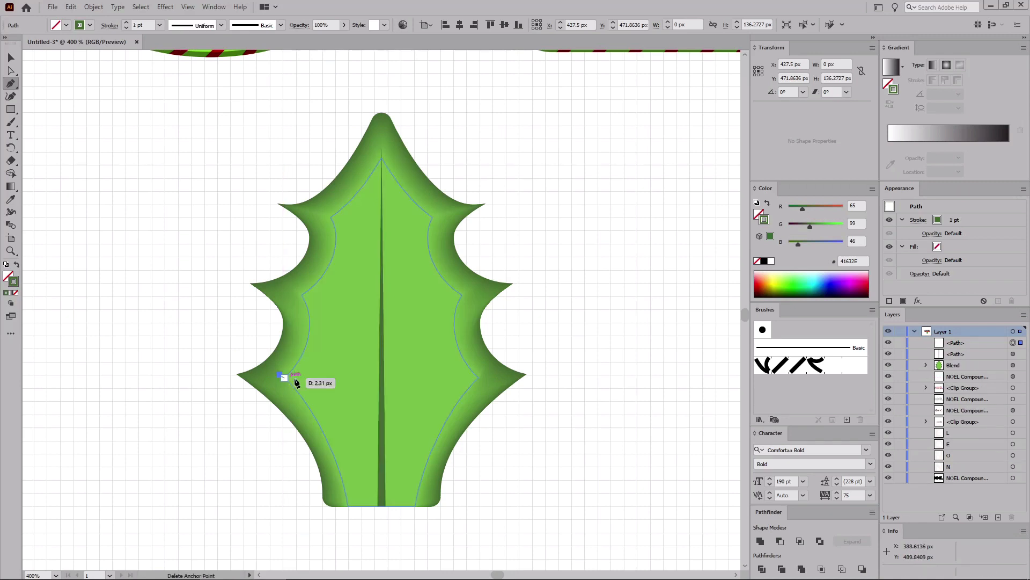
left_click(381, 433)
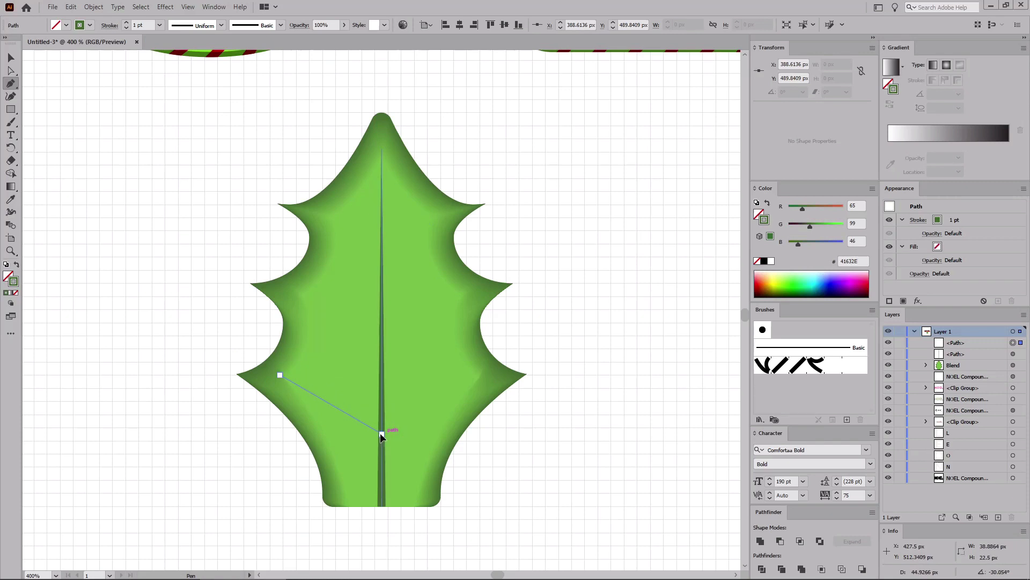
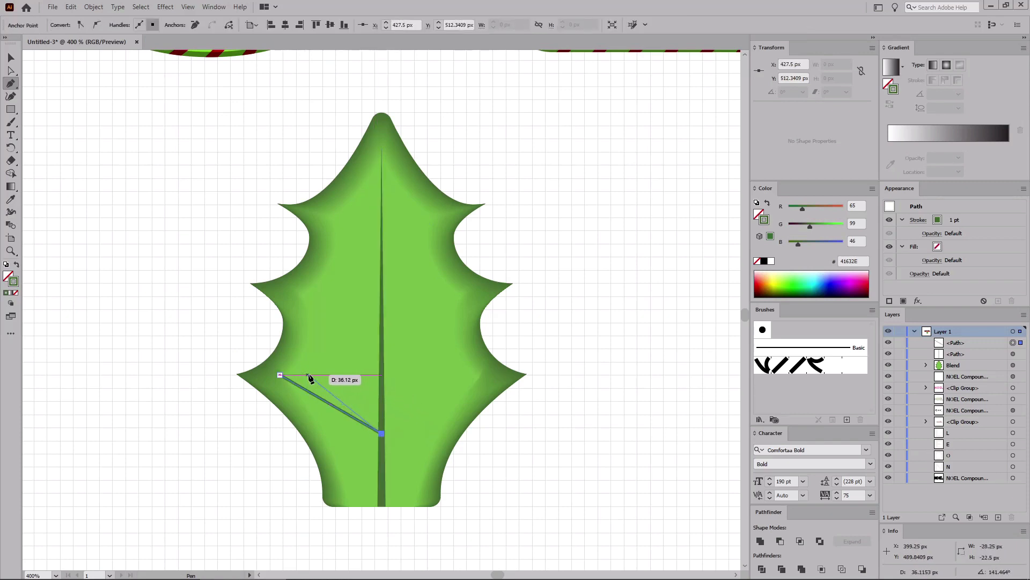
Step: Extend the lower side vein to the leaf's lower-right point, about 44 px, and end the path
left_click(488, 375)
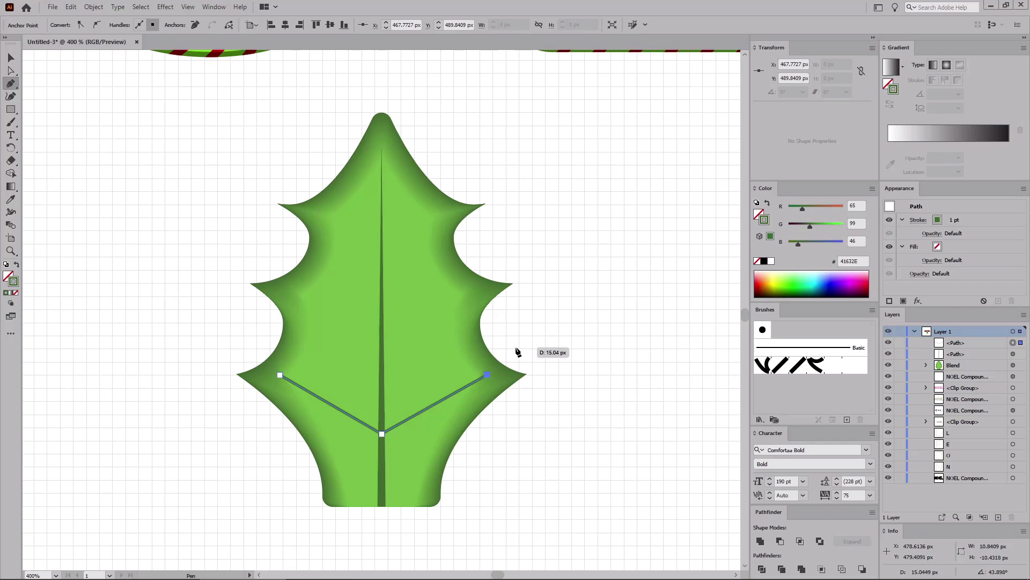
key("Escape")
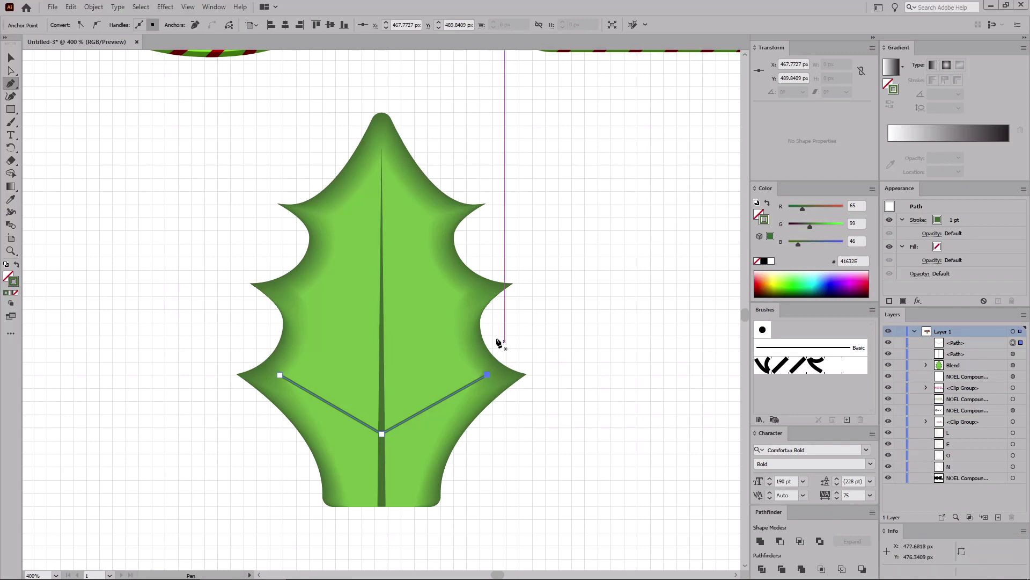
Step: Draw a middle V-shaped vein from the left lobe point down to the midrib and up to the right lobe point
left_click(291, 290)
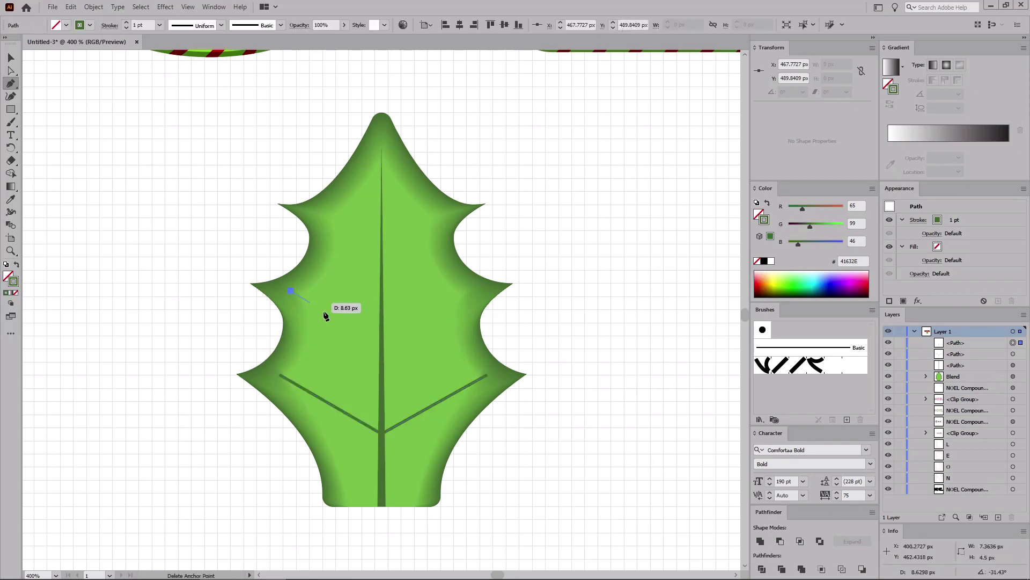
left_click(382, 349)
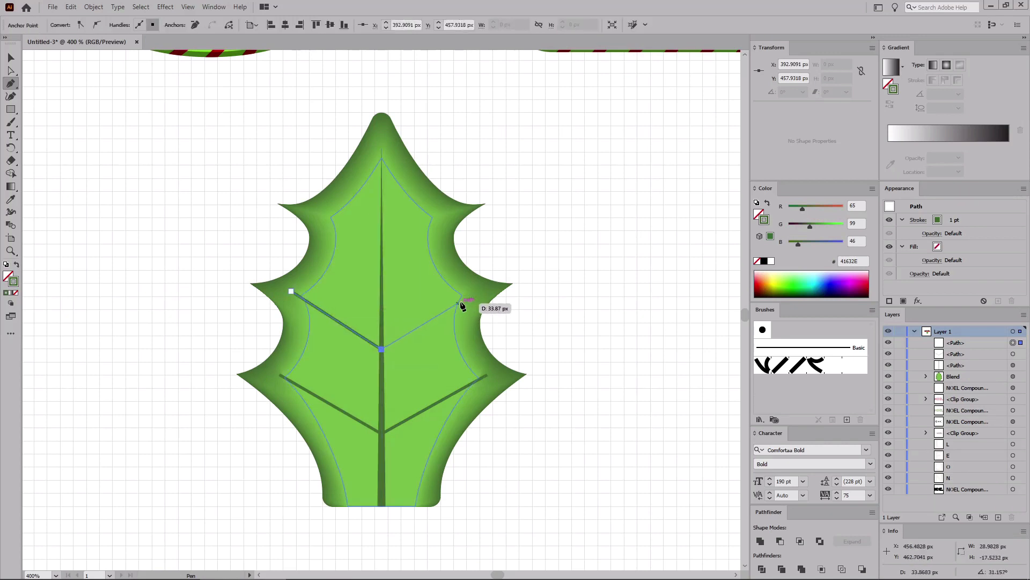
left_click(472, 292)
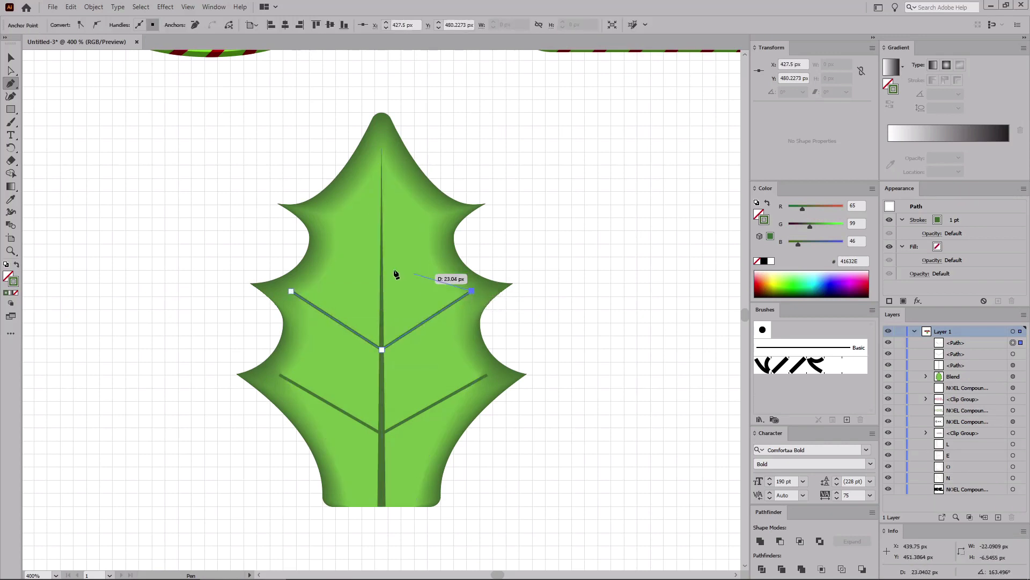
key("Escape")
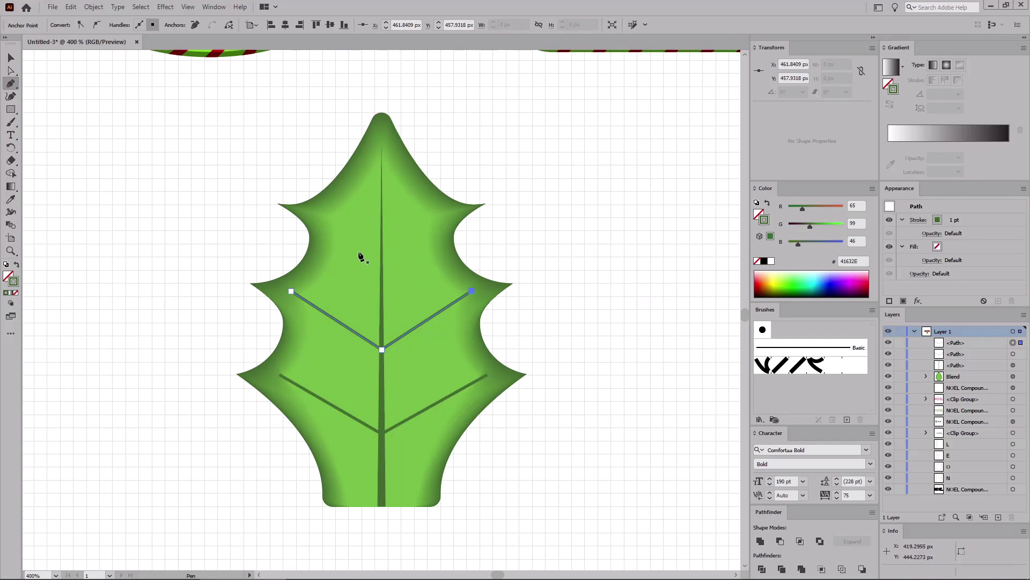
Step: Draw an upper V-shaped vein between the top lobe points, meeting the midrib, with arms about 23 px long
left_click(322, 214)
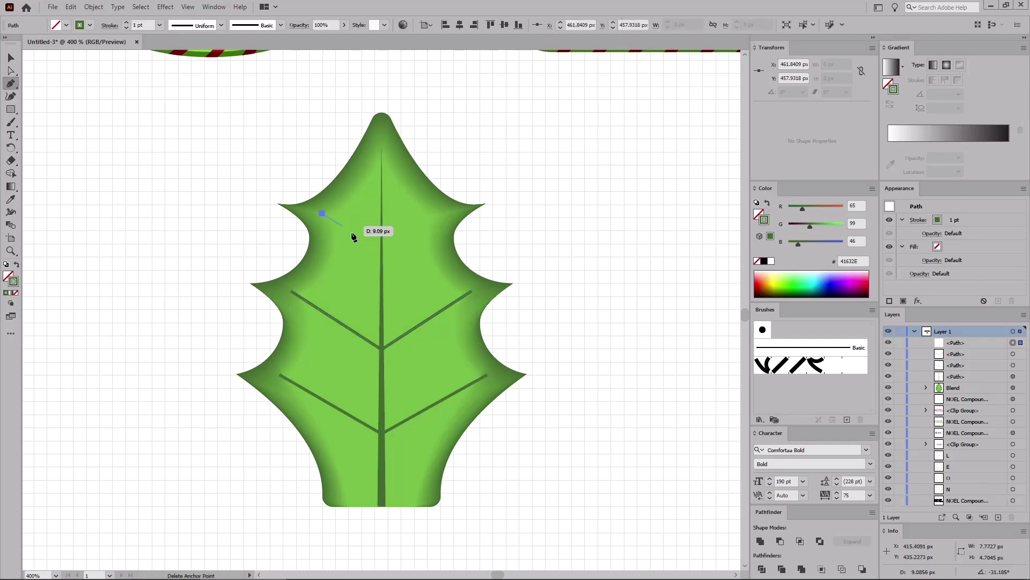
left_click(380, 249)
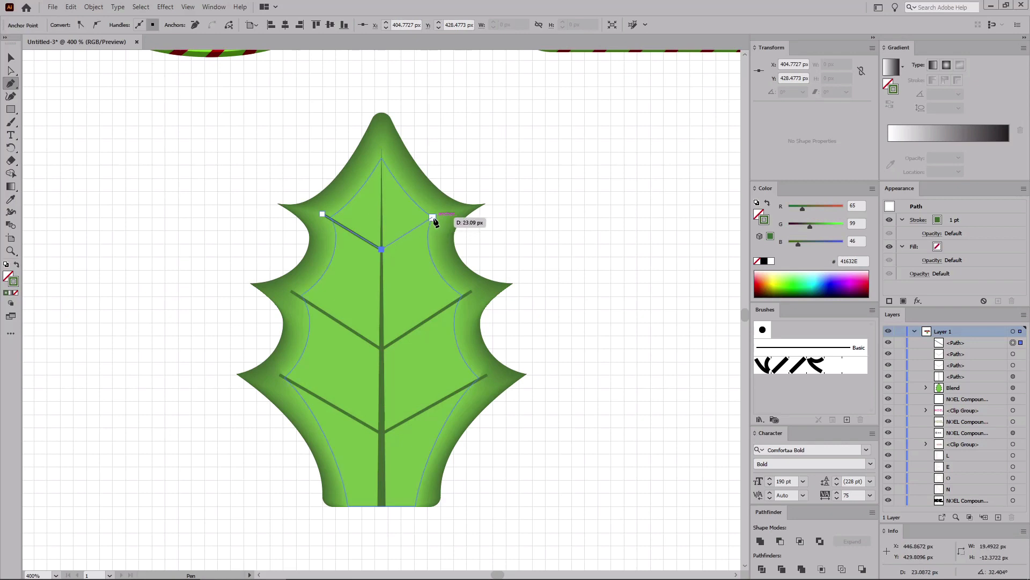
left_click(439, 214)
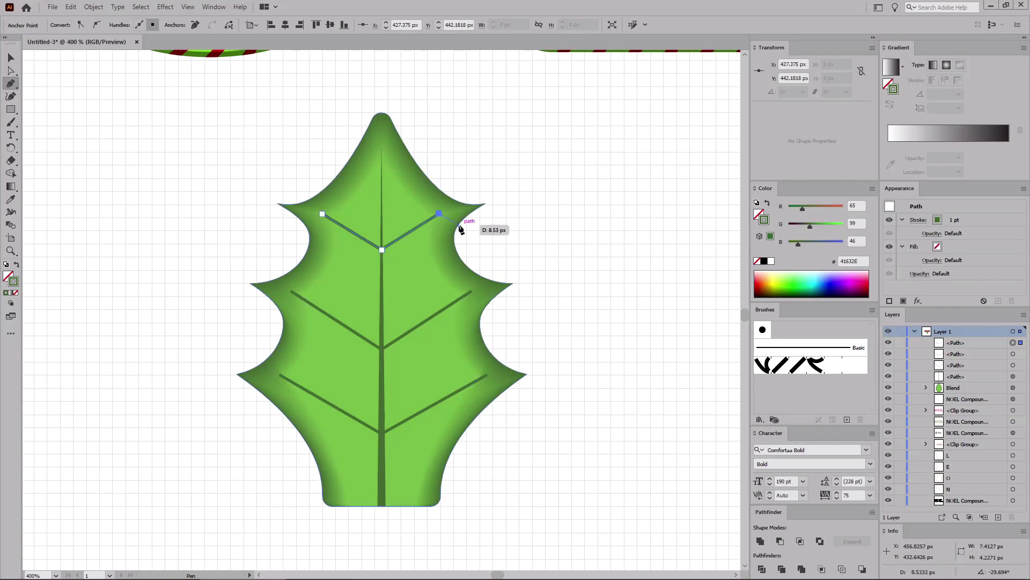
key("v")
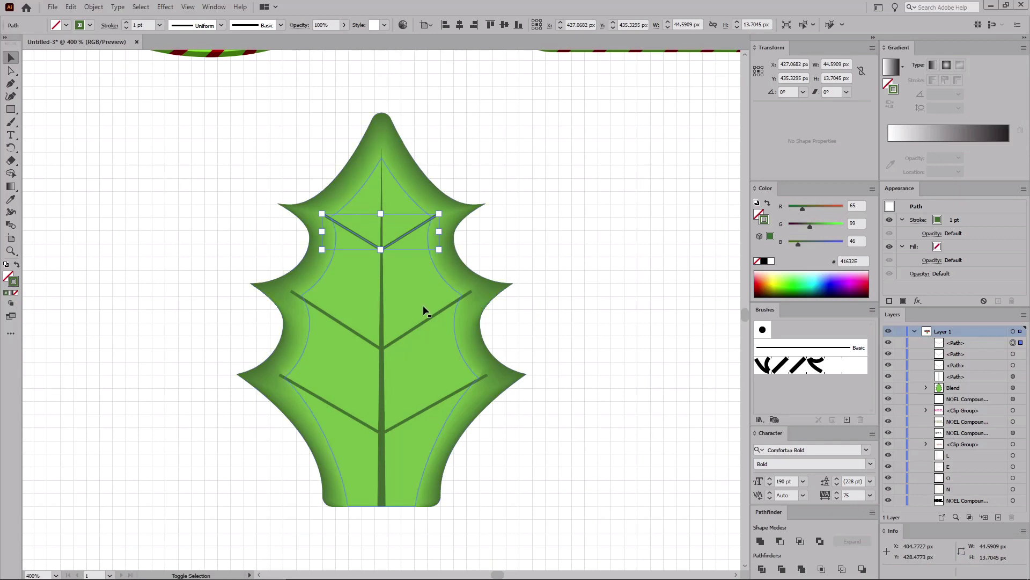
Step: Apply the same tapered width profile to all three V-shaped side veins
left_click(419, 331, "shift")
left_click(417, 415, "shift")
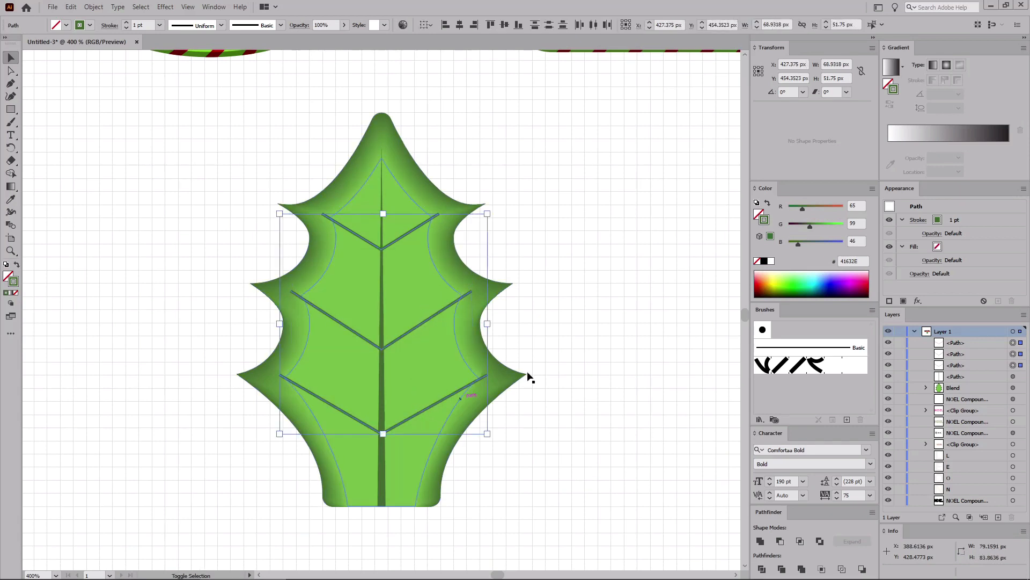
left_click(918, 220)
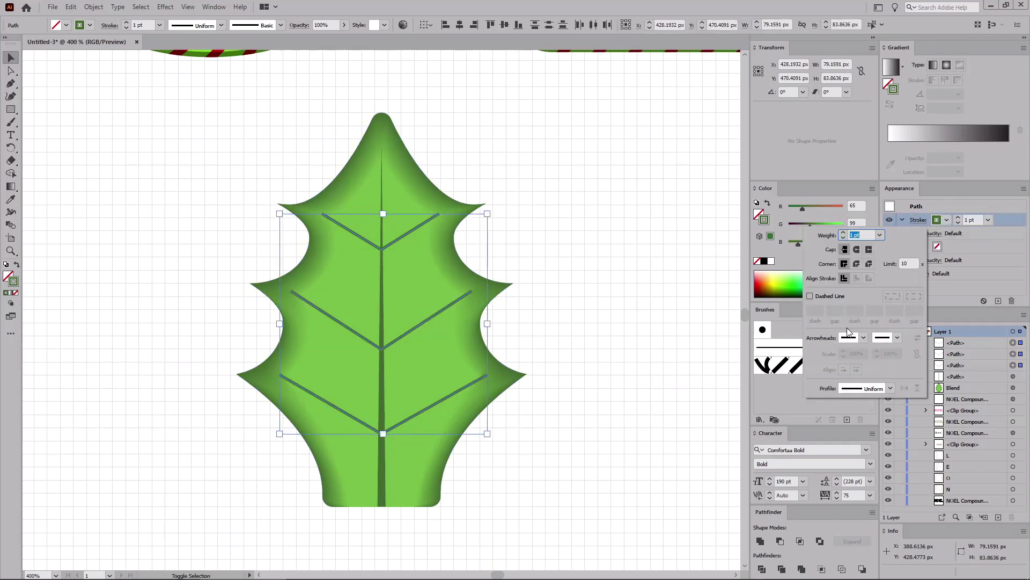
left_click(889, 385)
left_click(868, 417)
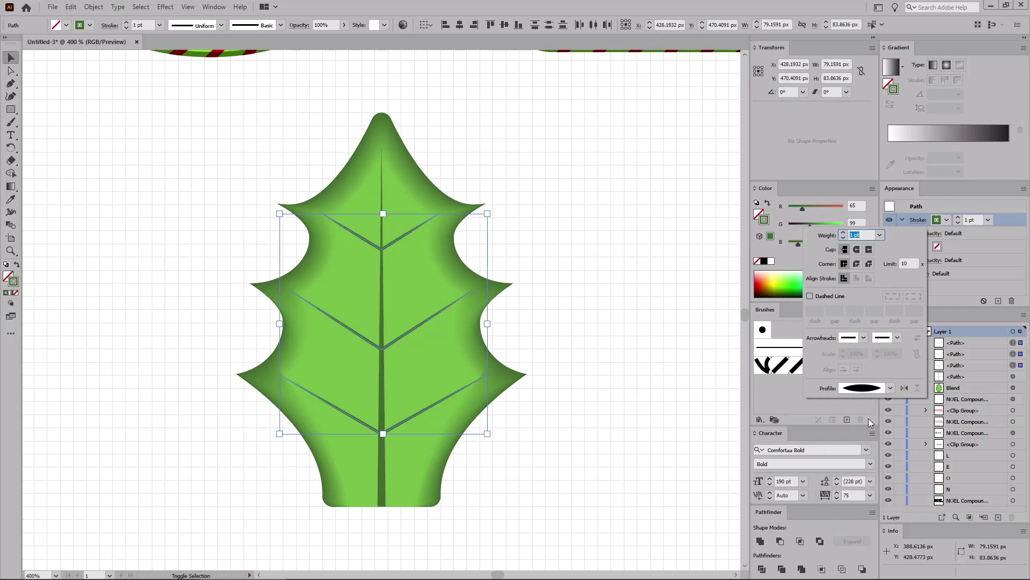
left_click(552, 297)
left_click(552, 297)
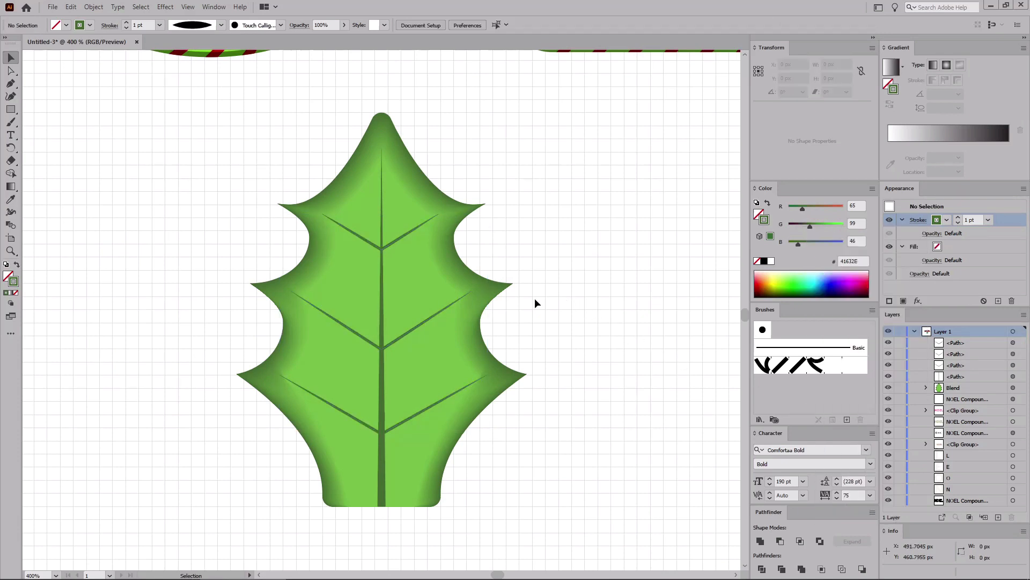
Step: Set the middle side vein's stroke weight to 2 pt and the lower side vein's to 3 pt
left_click(422, 329)
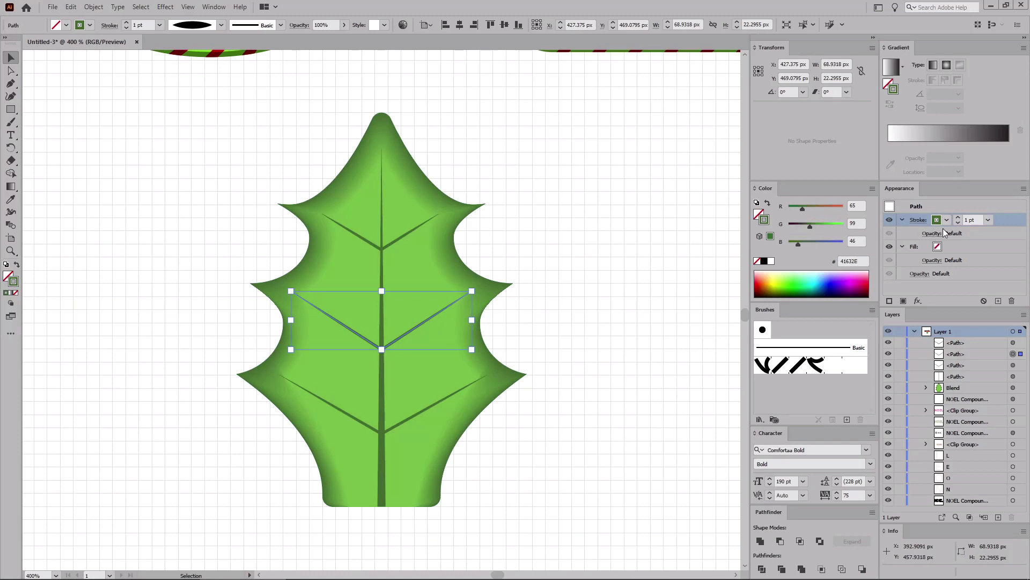
double_click(966, 223)
type("2")
left_click(406, 420)
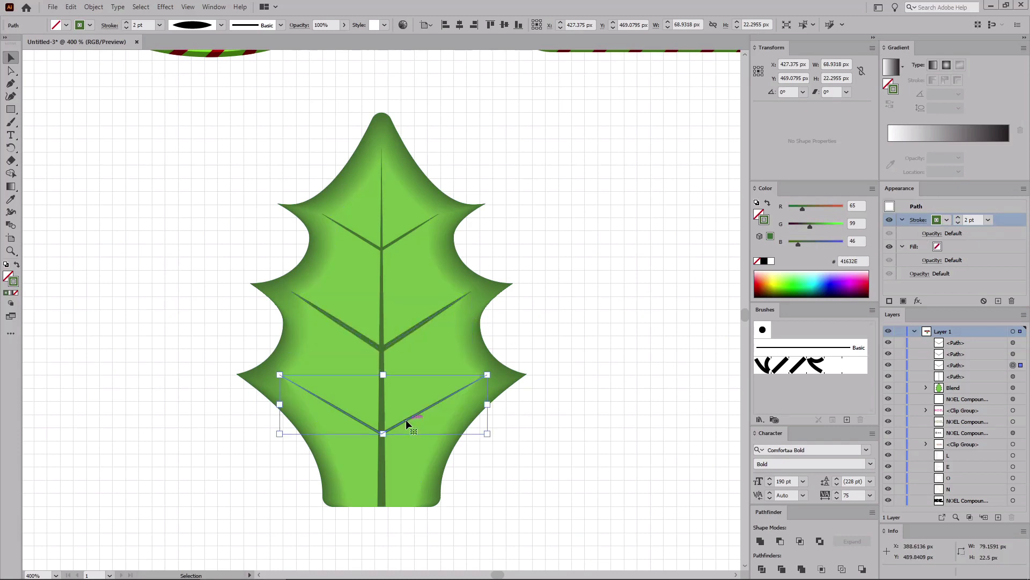
double_click(971, 221)
key("Return")
left_click(590, 253)
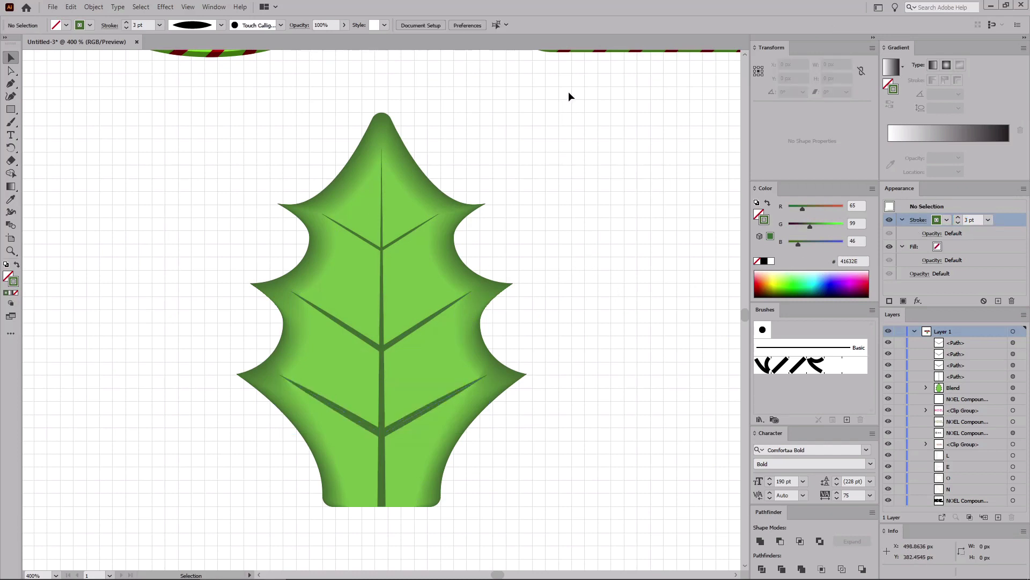
Step: Group all the holly leaf parts and rotate the group -25°
left_click_drag(570, 90, 191, 539)
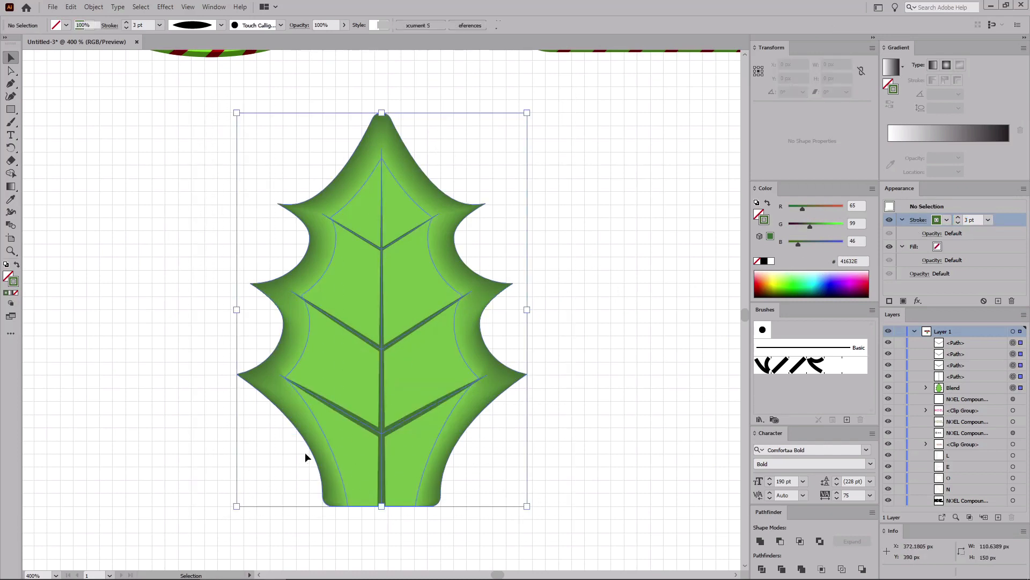
key("a")
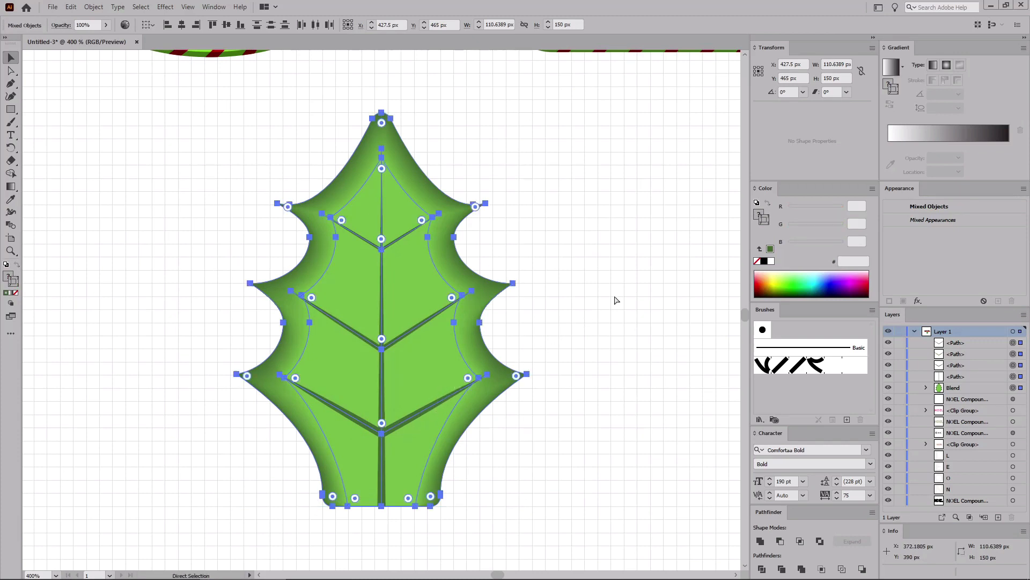
key("ctrl+g")
key("v")
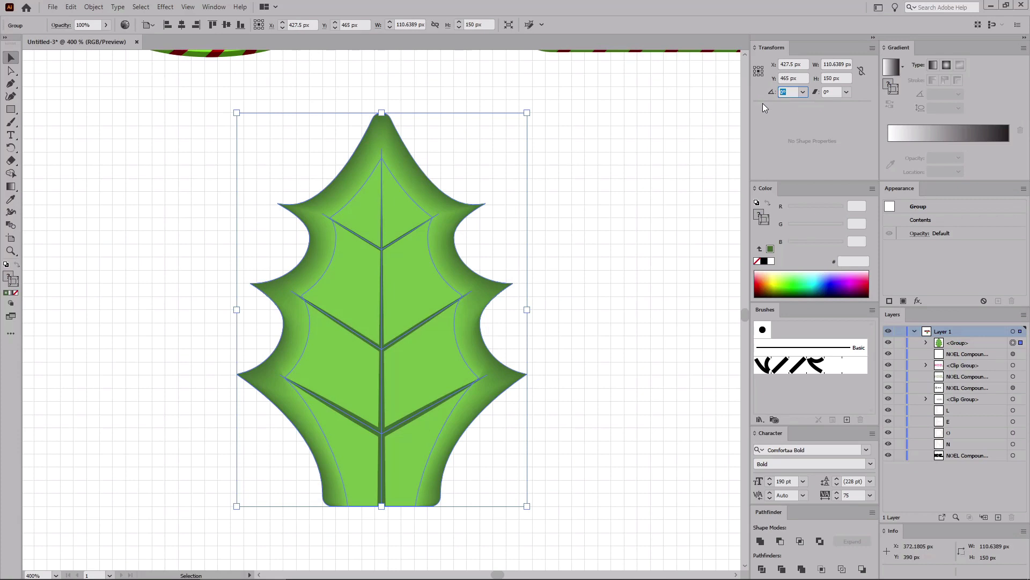
type("5")
key("Return")
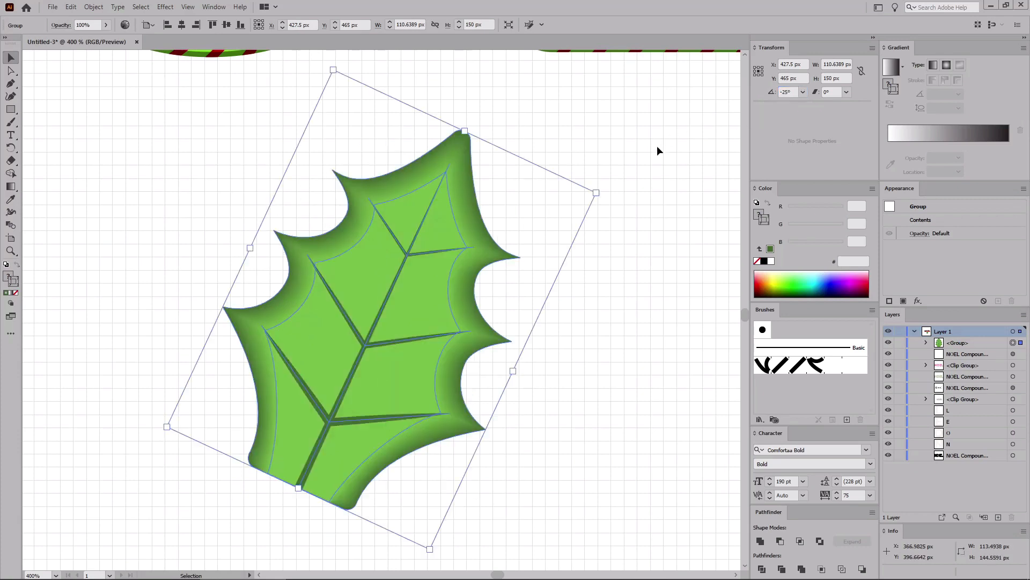
Step: Create a new Pattern Brush from the leaf group named "Holly Leaf Pattern Brush"
left_click(845, 419)
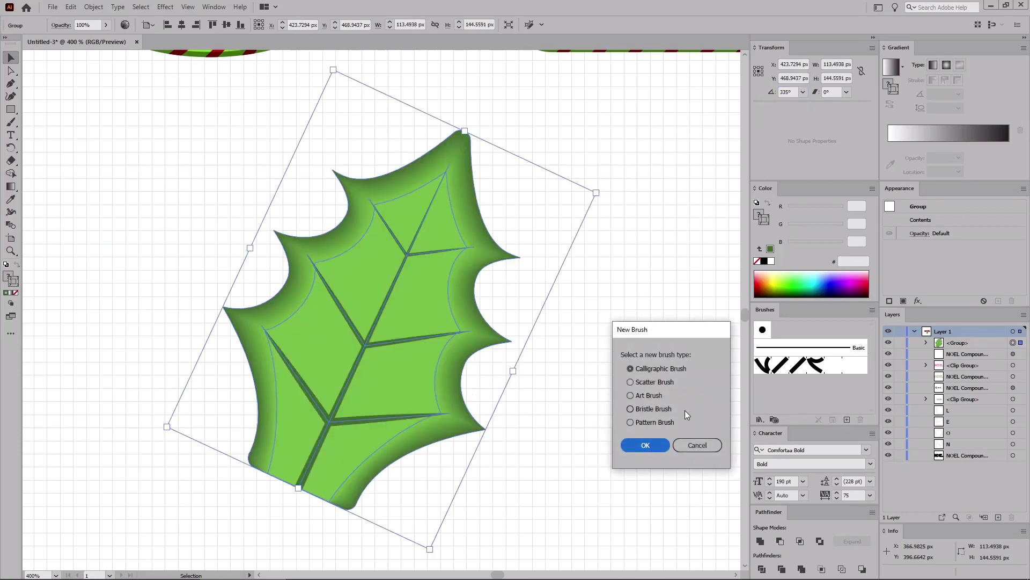
left_click(646, 422)
left_click(646, 445)
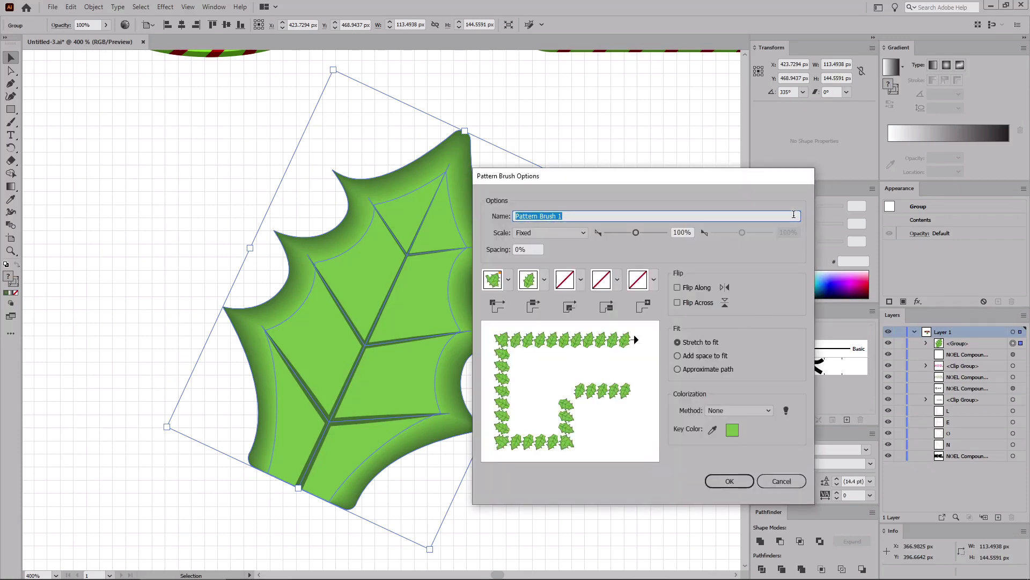
type("Holly Leaf Pattern B")
Step: Set the brush's outer and inner corner tiles to Auto-Between and confirm the brush
left_click(509, 280)
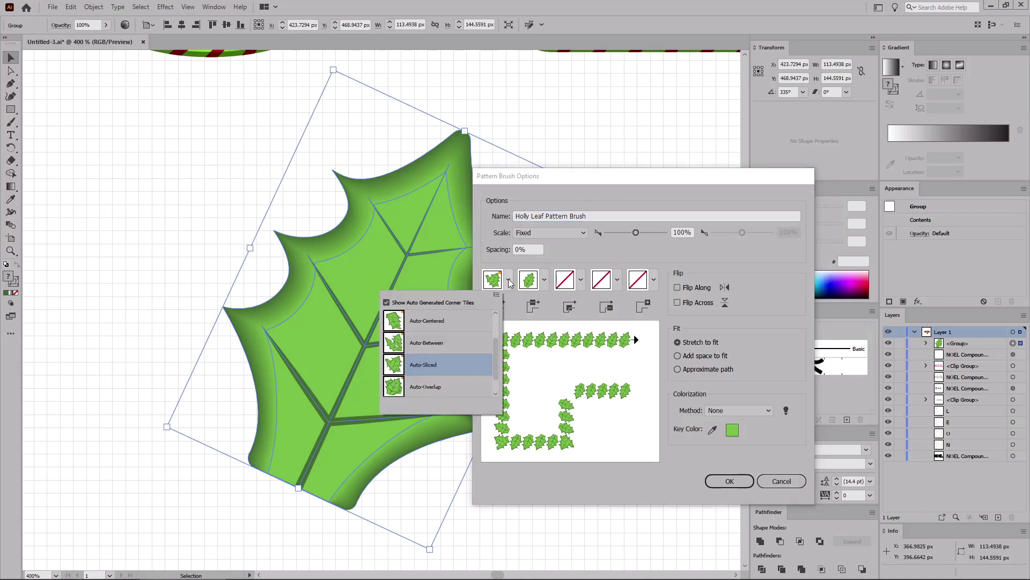
left_click(442, 344)
left_click(579, 280)
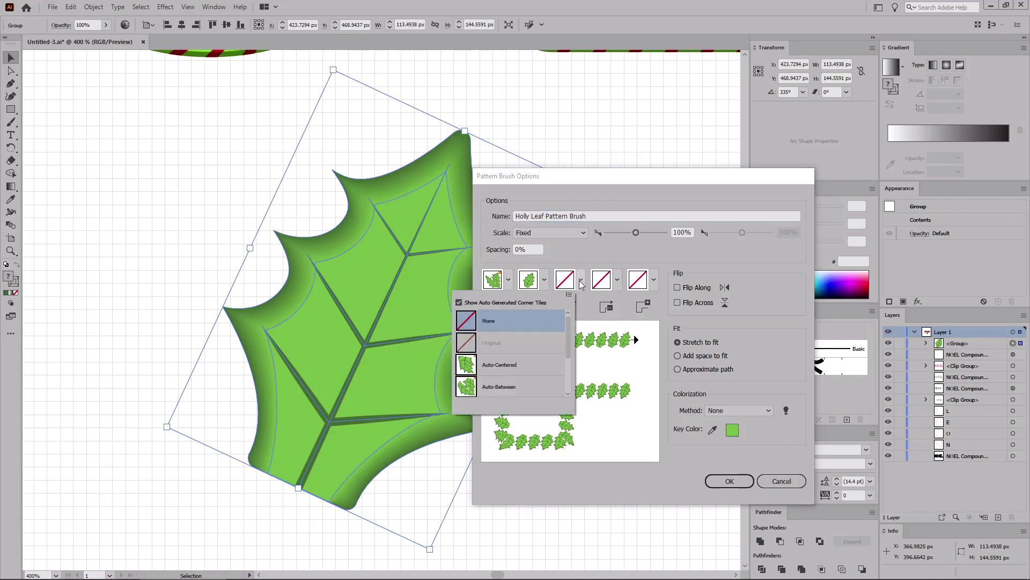
left_click(503, 386)
left_click(719, 481)
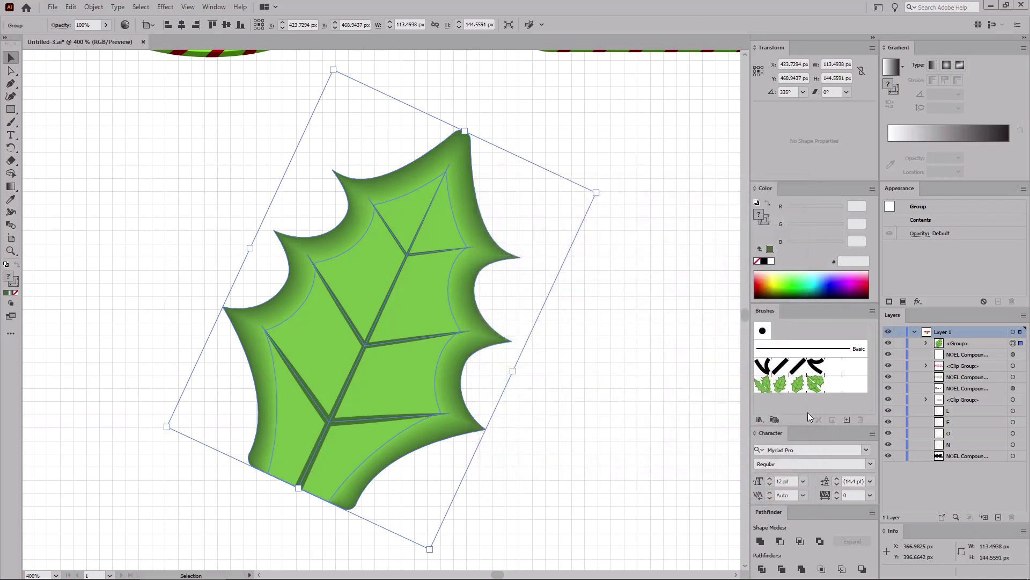
Step: Select the N, O, E and L letter objects and paste a copy of them in back
key("ctrl+shift+a")
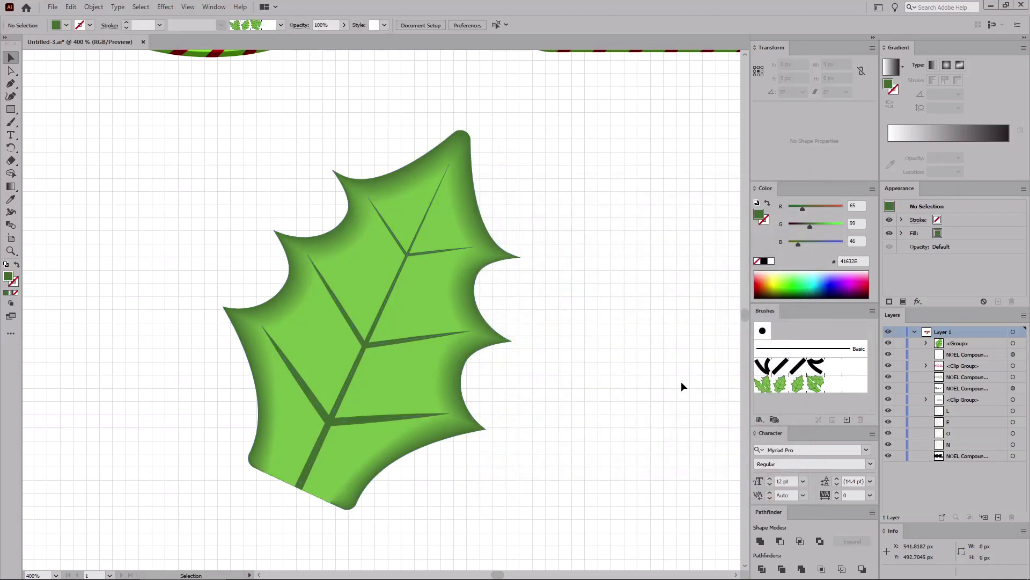
key("ctrl+0")
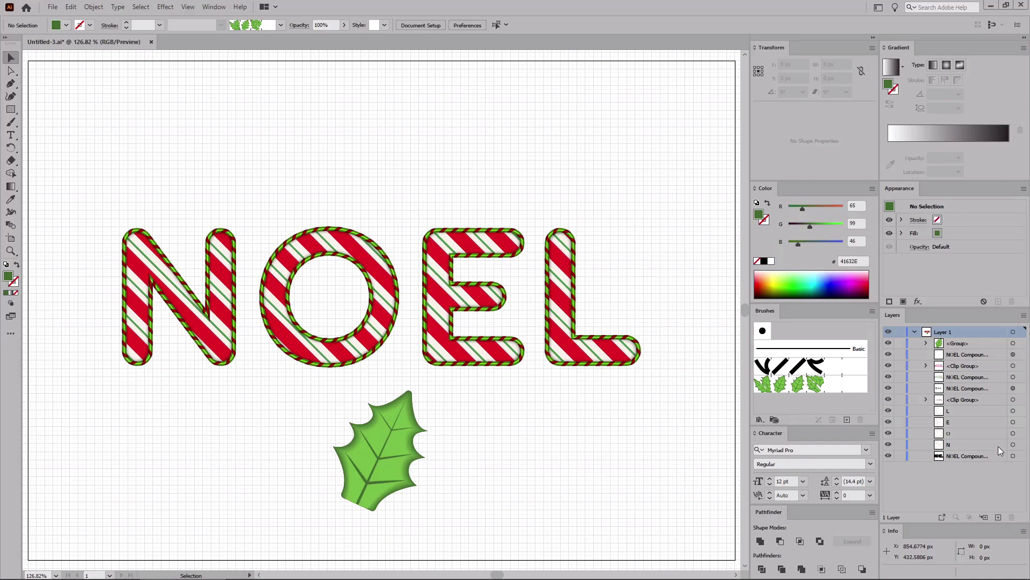
left_click(1013, 444)
left_click(1013, 411, "shift")
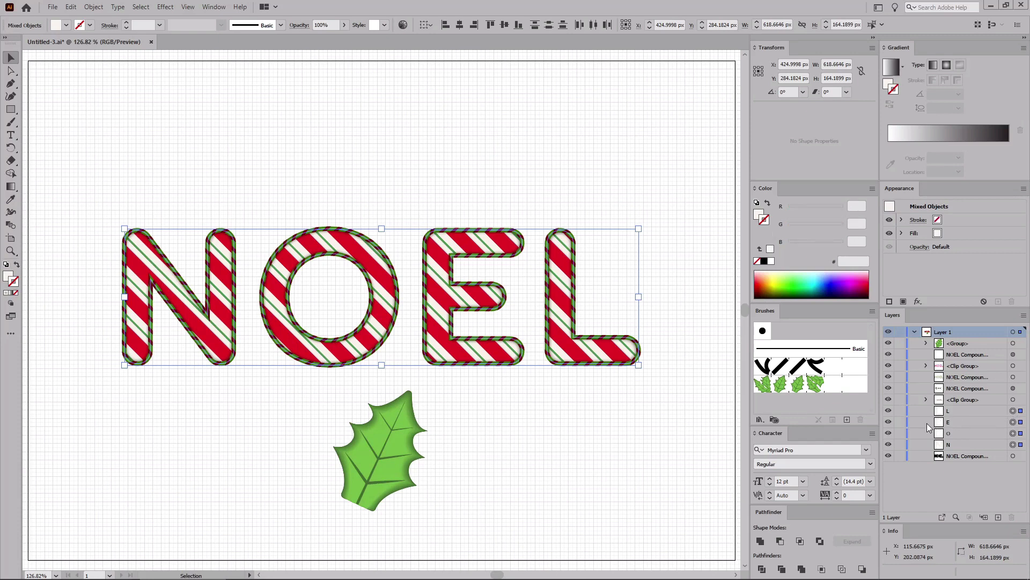
key("ctrl+c")
key("ctrl+b")
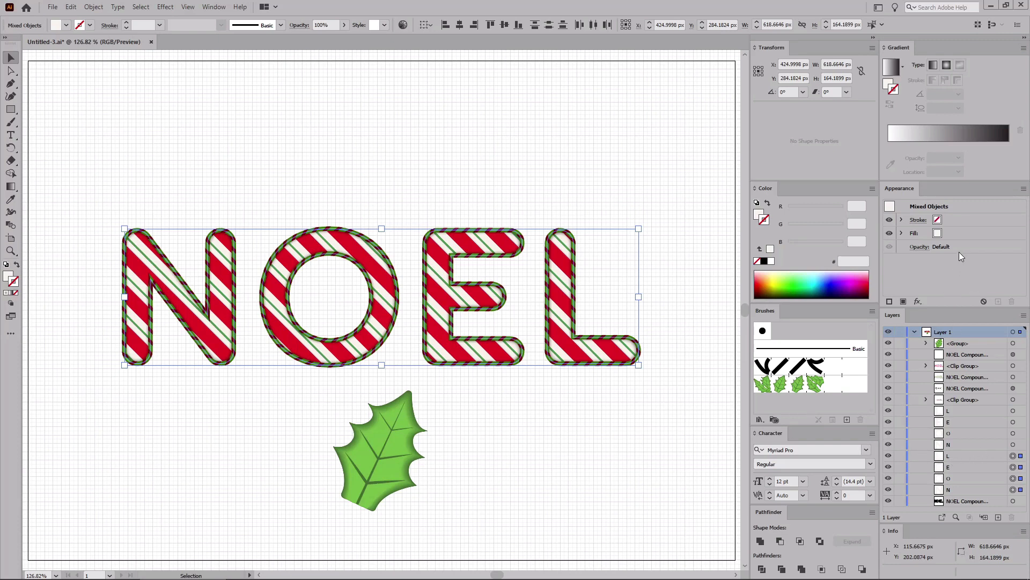
Step: Apply Holly Leaf Pattern Brush 2 to the pasted copies' stroke and set its scale to 5%
left_click(955, 222)
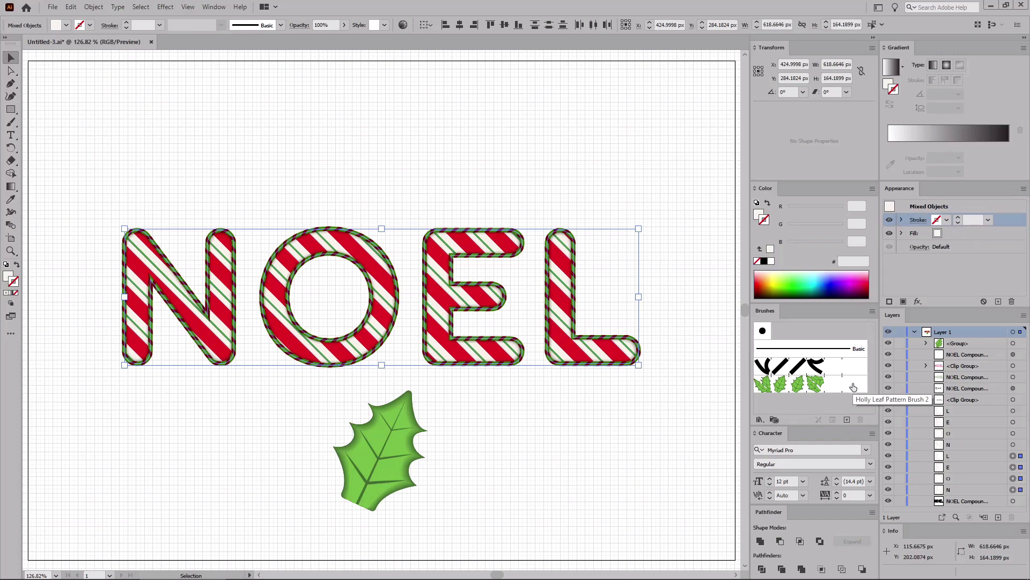
left_click(832, 385)
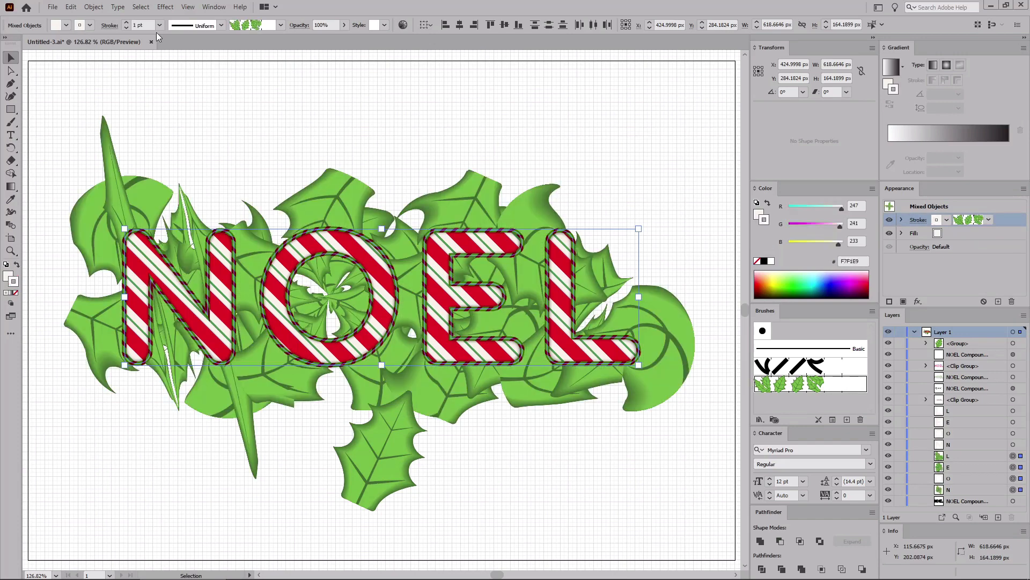
left_click(143, 25)
left_click(833, 420)
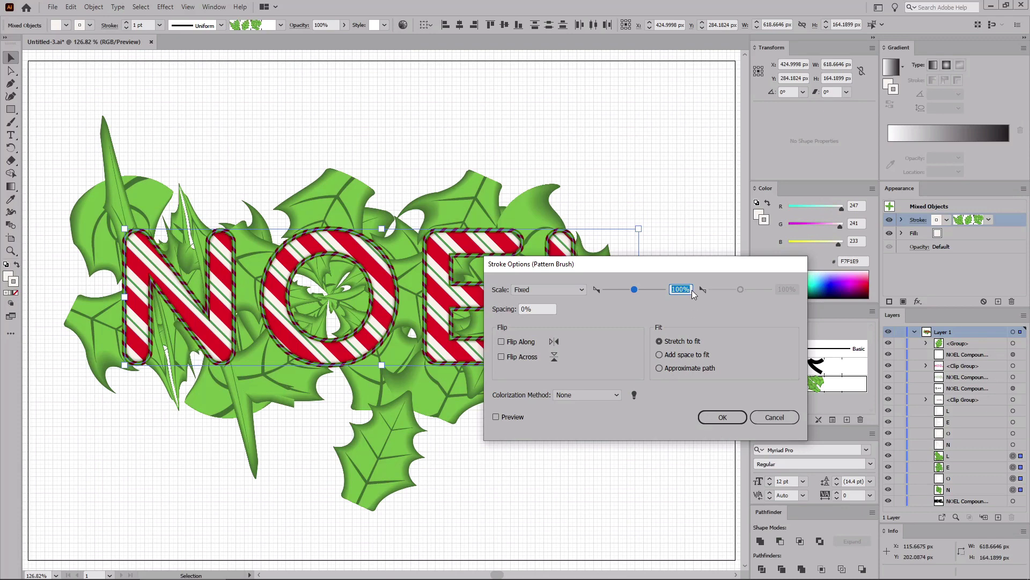
left_click_drag(691, 290, 676, 288)
type("5")
left_click(724, 415)
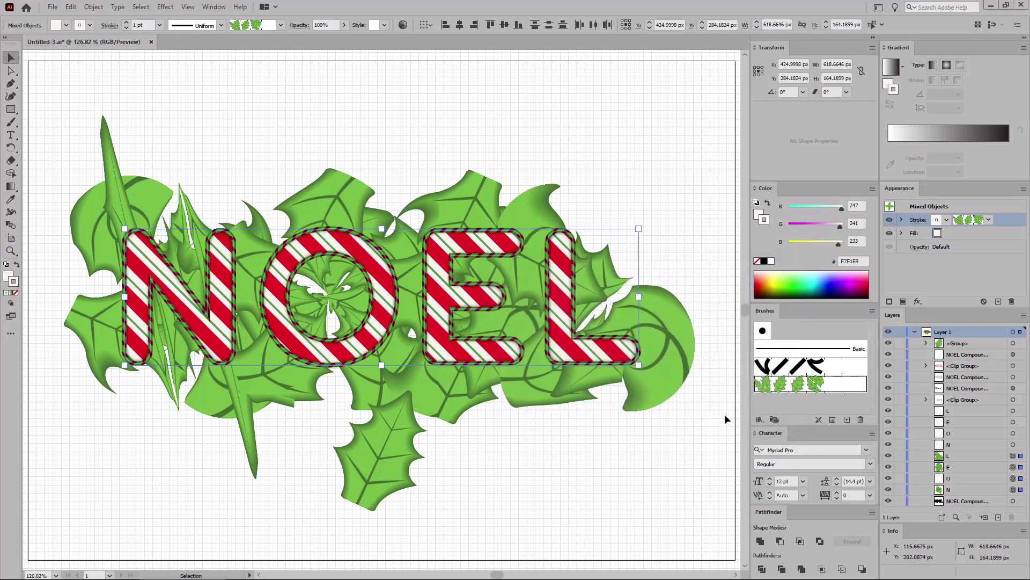
Step: Apply an Offset Path effect of 10 px to the holly-brushed letter copies
left_click(164, 7)
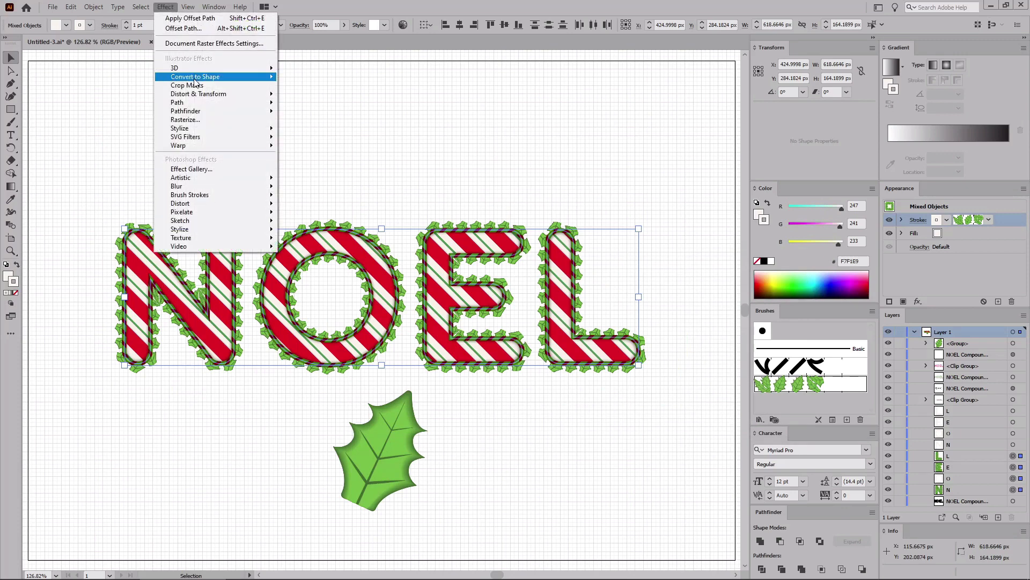
mouse_move(247, 102)
left_click(312, 104)
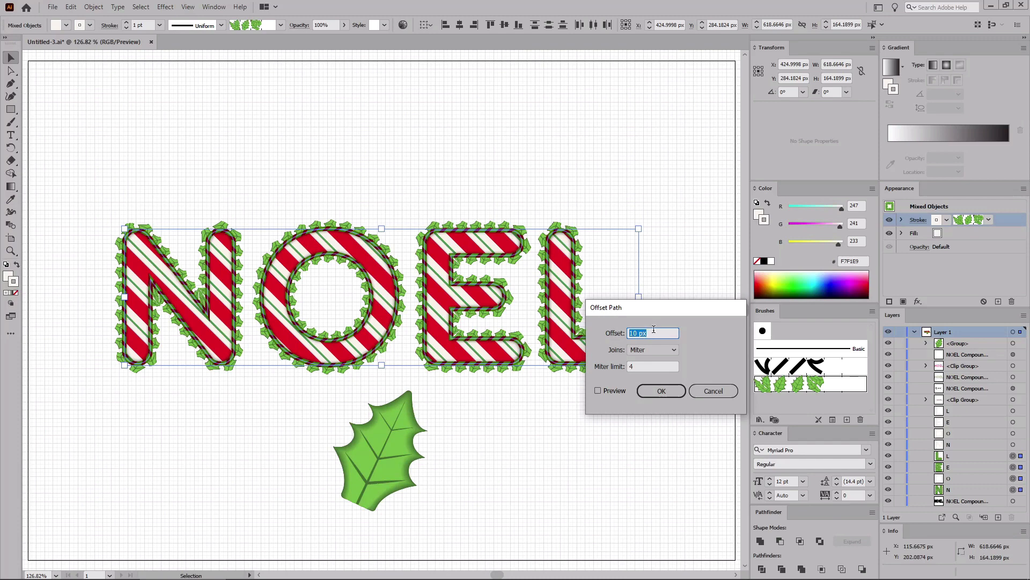
left_click(662, 389)
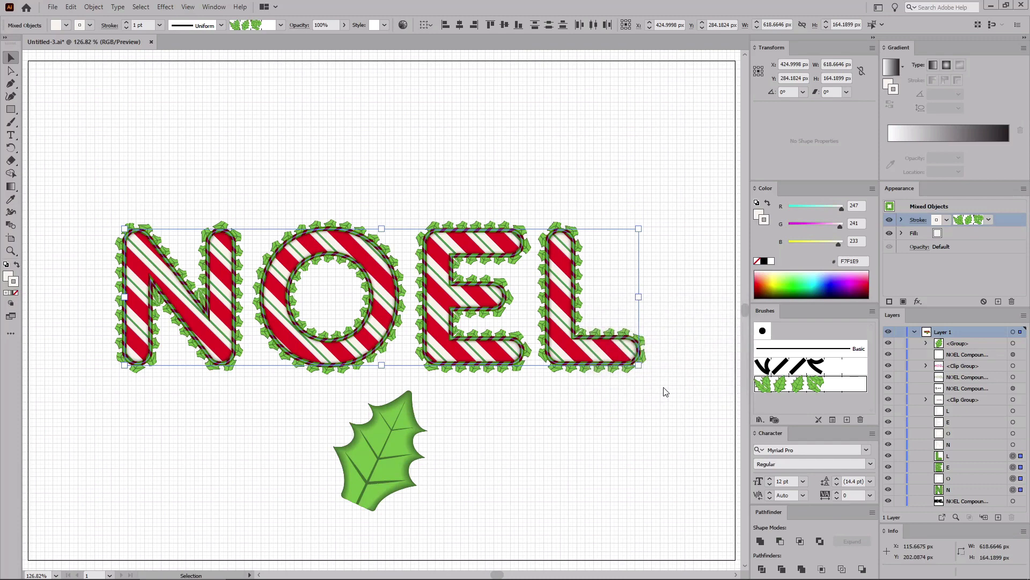
Step: Select the standalone holly leaf and rotate it to 240°
left_click(404, 436)
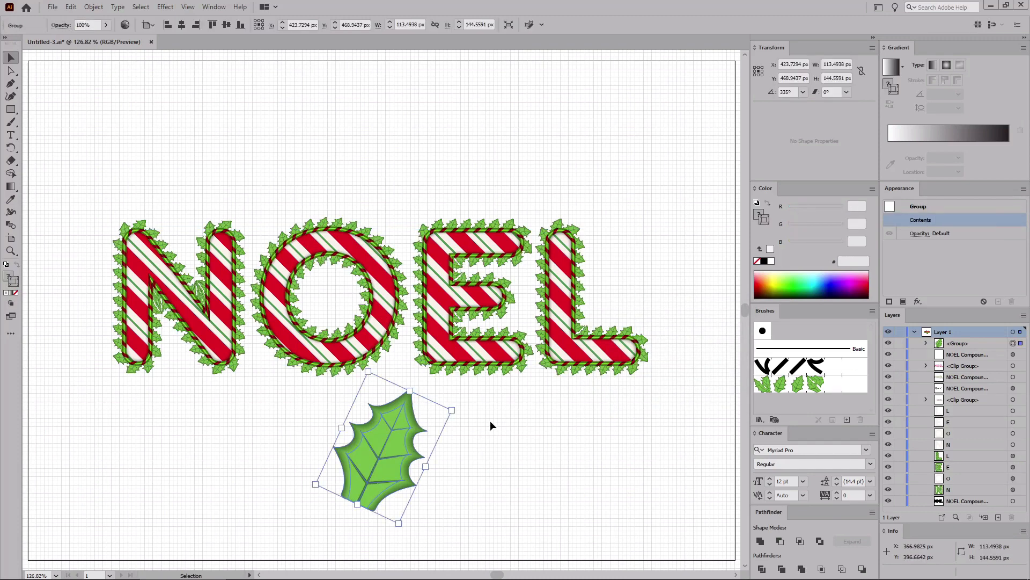
key("ctrl+equal")
key("ctrl+equal")
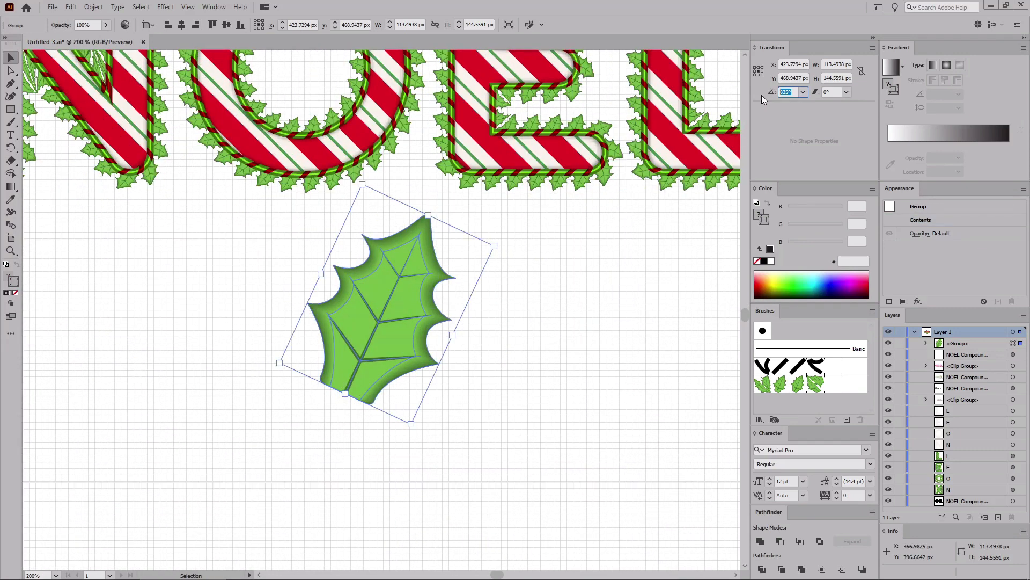
key("Return")
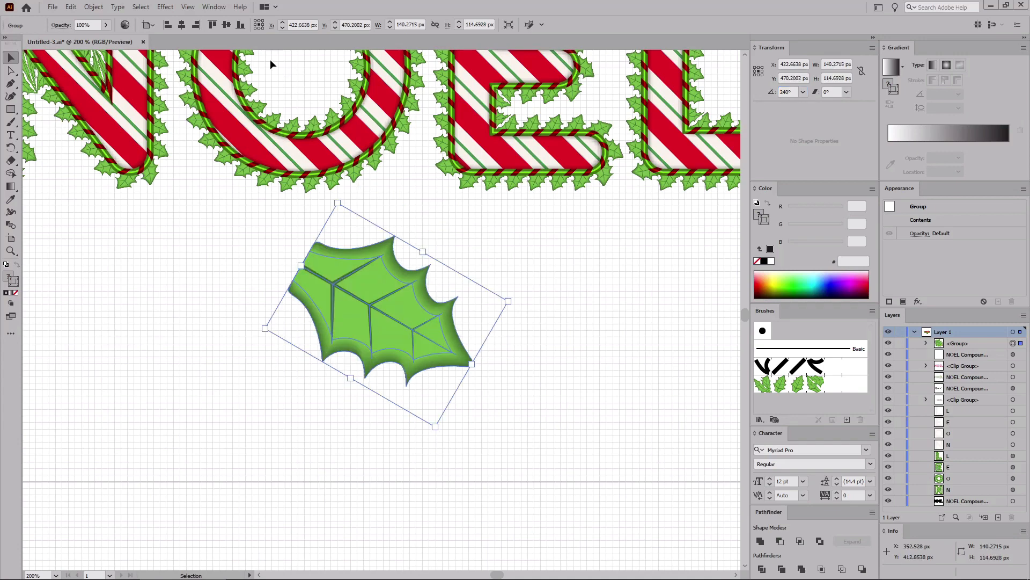
Step: Apply a Transform effect to the leaf that moves it -115 px horizontally, reflects on X, and makes 1 copy
left_click(165, 7)
mouse_move(203, 94)
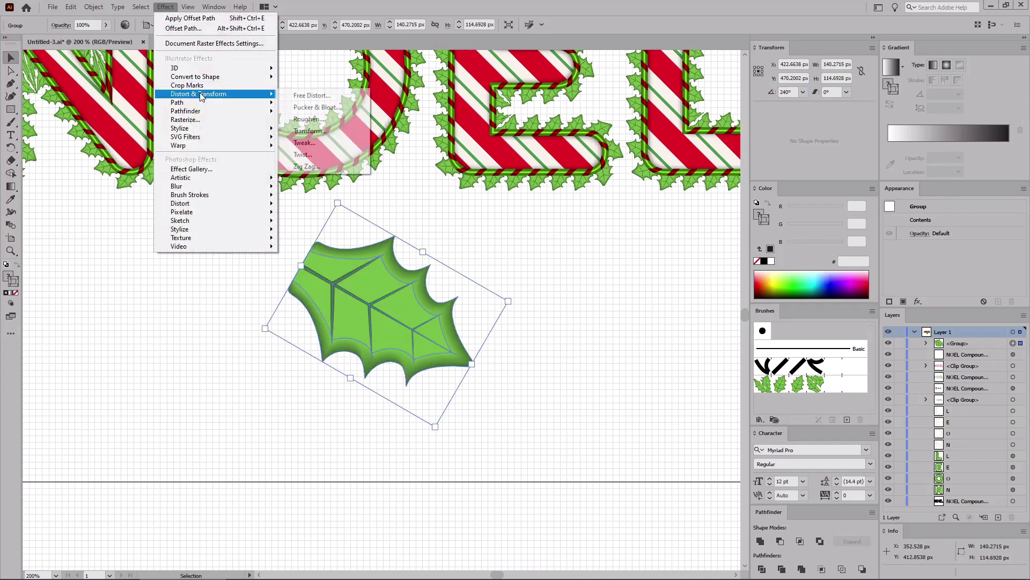
left_click(310, 131)
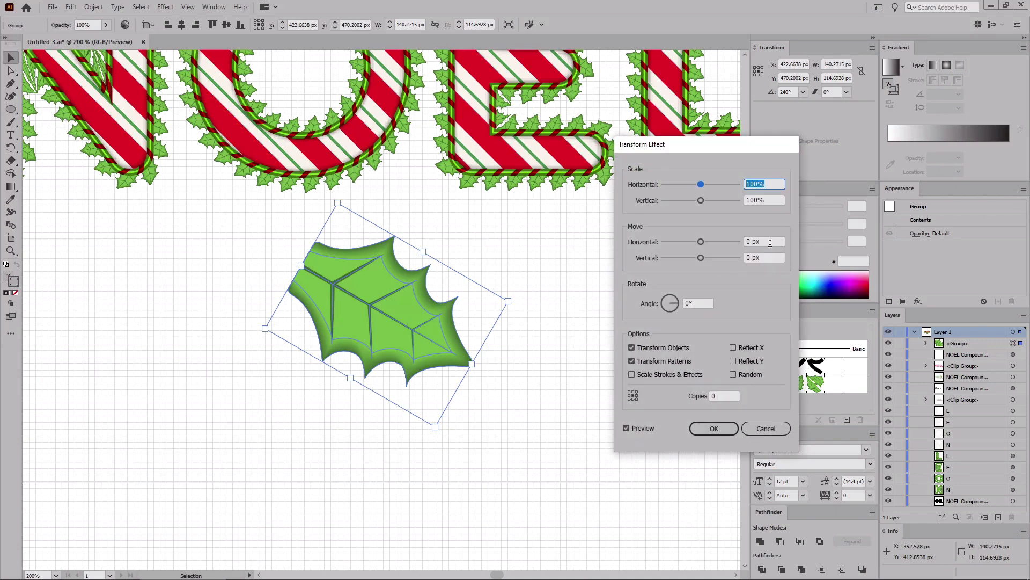
left_click_drag(767, 241, 707, 239)
type("-115")
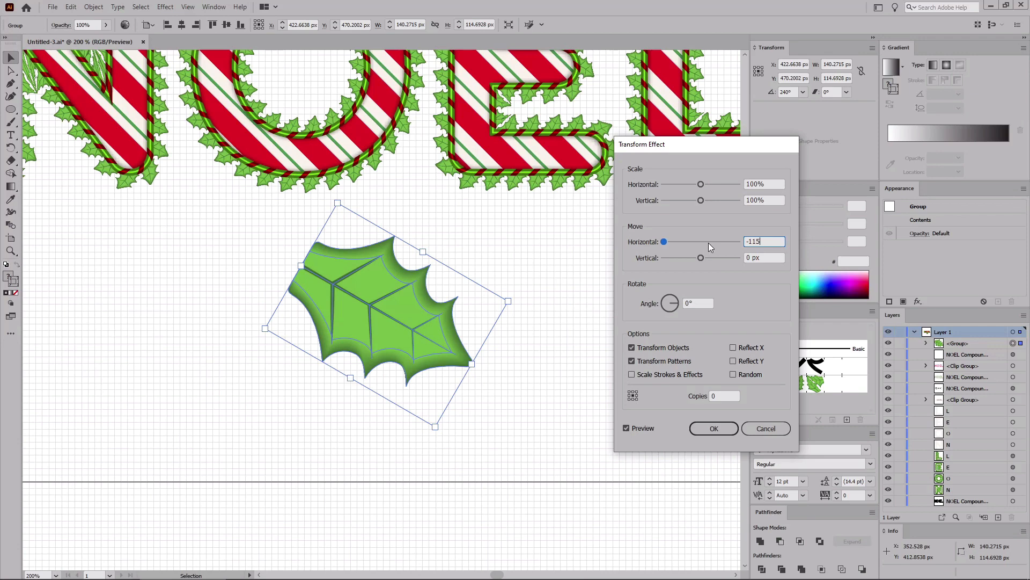
left_click(734, 347)
left_click_drag(719, 396, 704, 397)
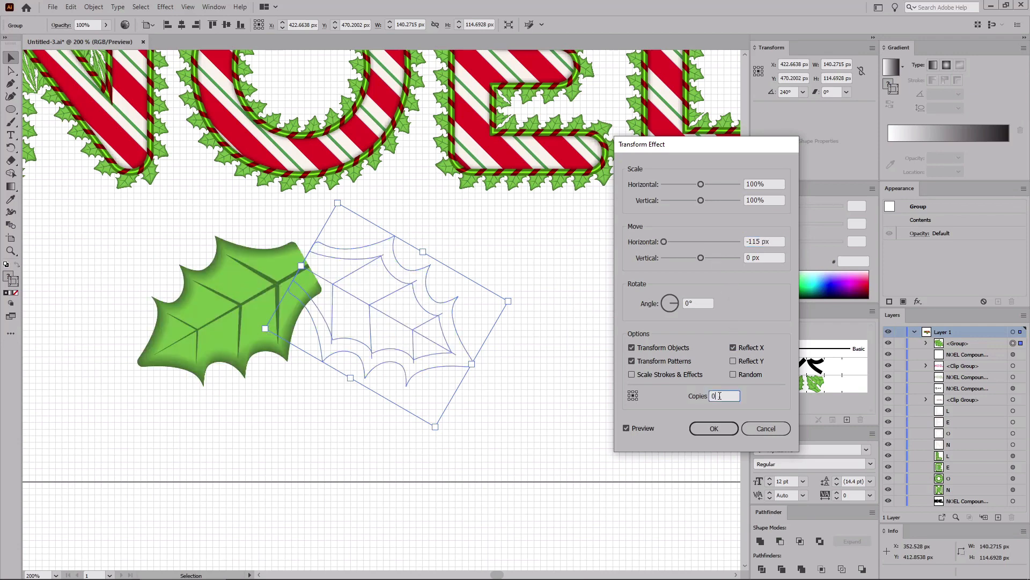
type("1")
left_click(700, 427)
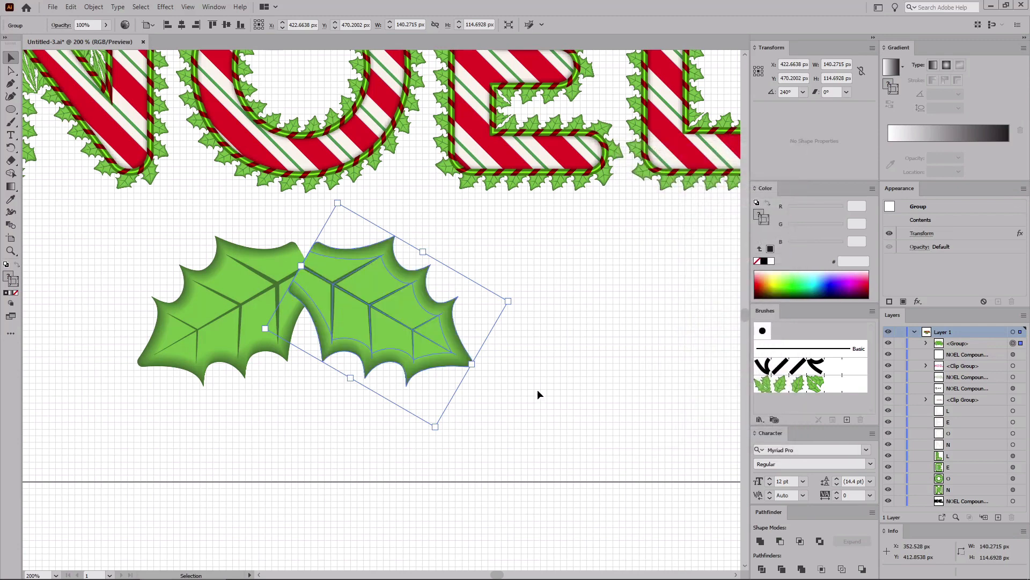
Step: Turn off Smart Guides and turn on Snap to Grid
key("a")
key("ctrl+plus")
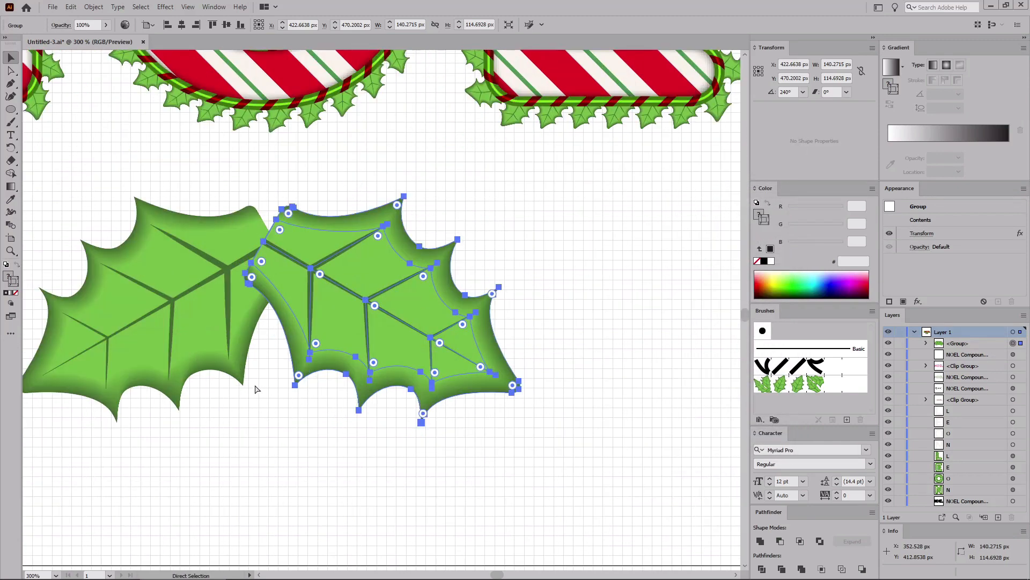
key("v")
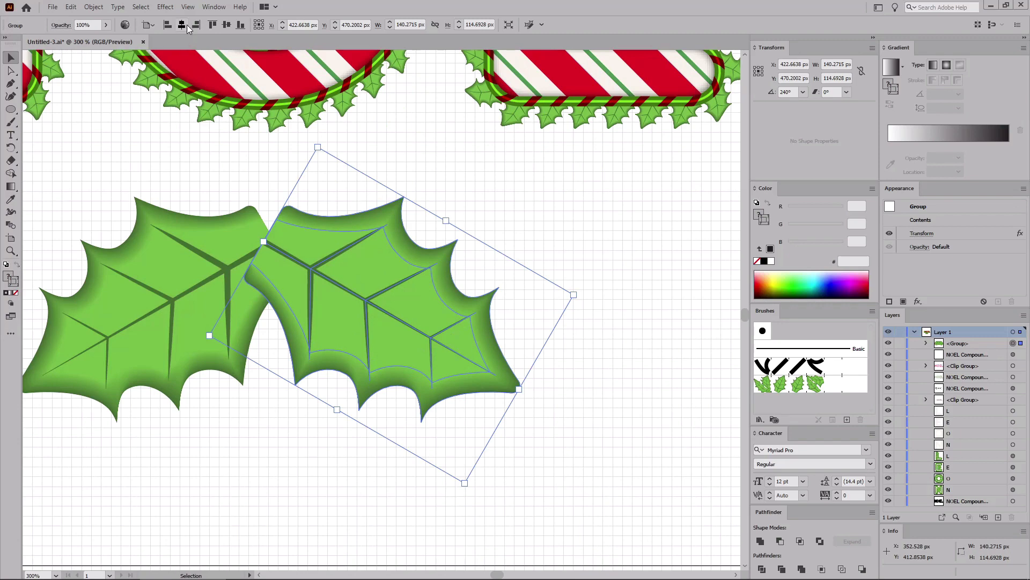
left_click(188, 6)
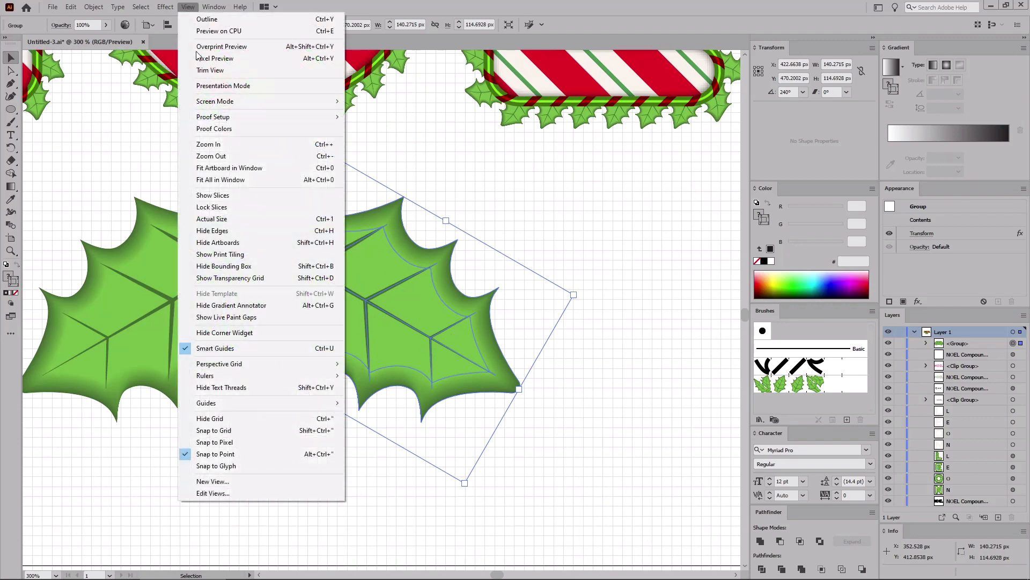
left_click(218, 348)
left_click(188, 7)
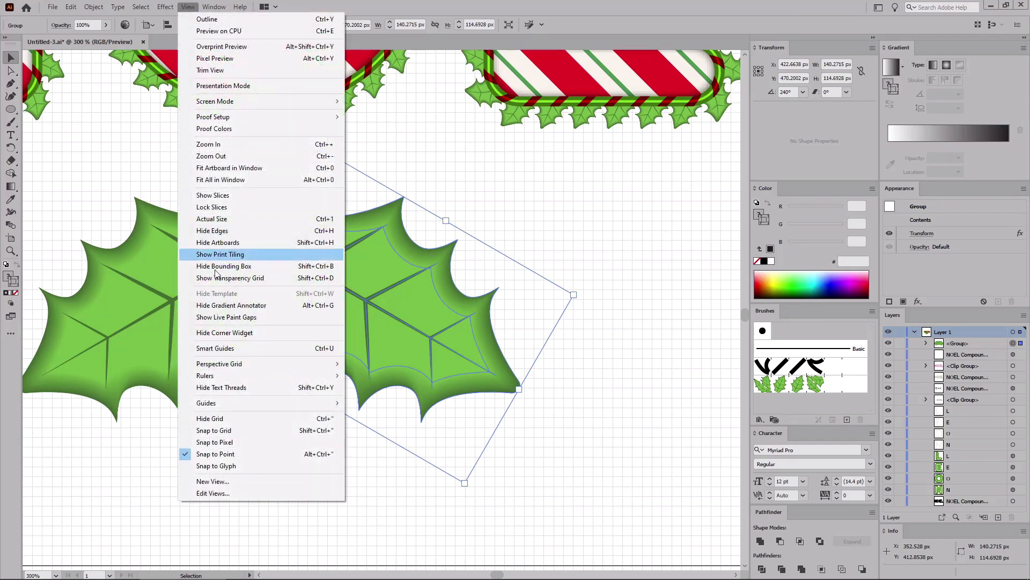
left_click(218, 430)
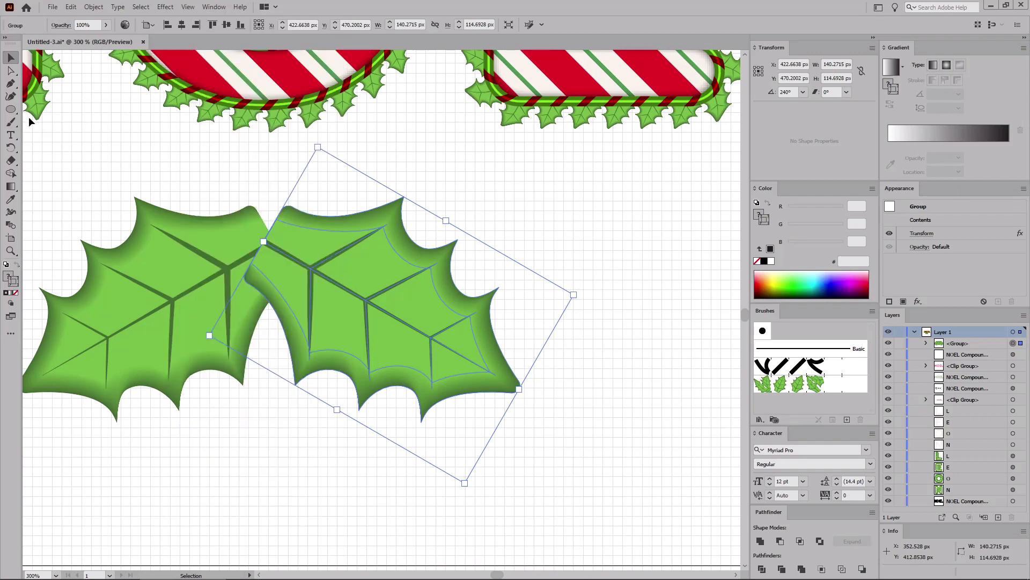
Step: Draw a 30 px circle and move it to the junction where the two leaves meet
left_click(10, 109)
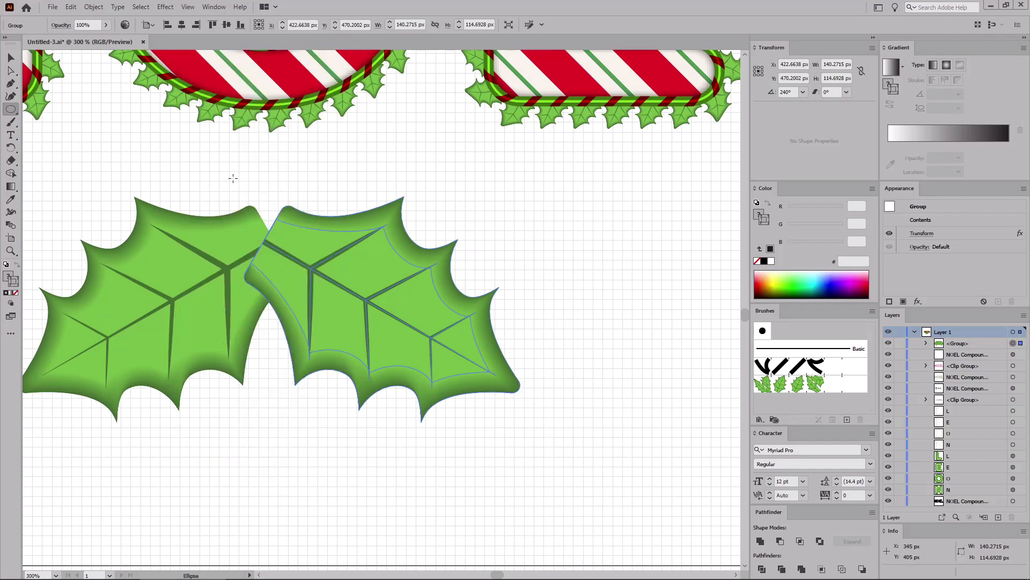
left_click_drag(239, 172, 299, 230)
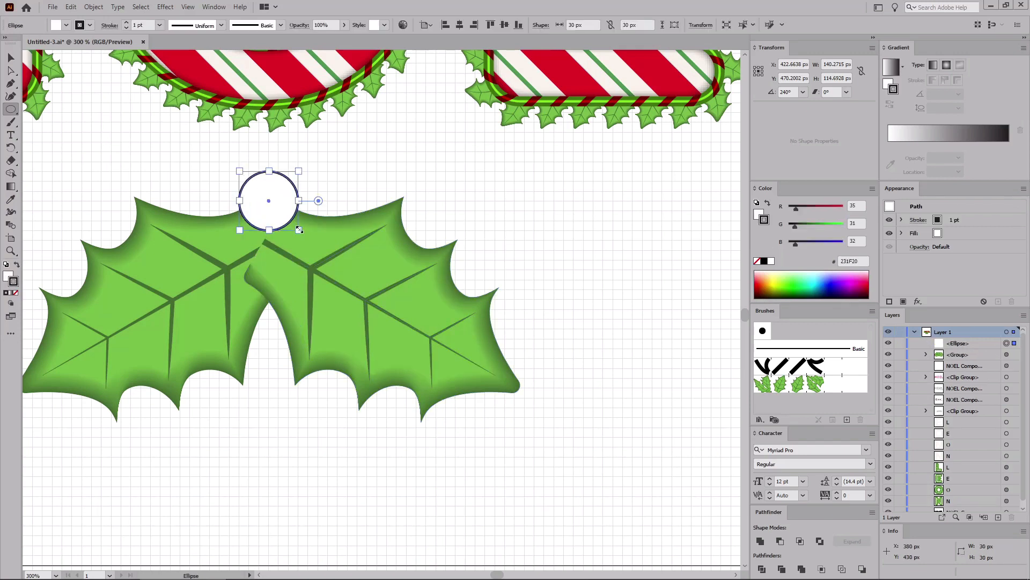
left_click(11, 58)
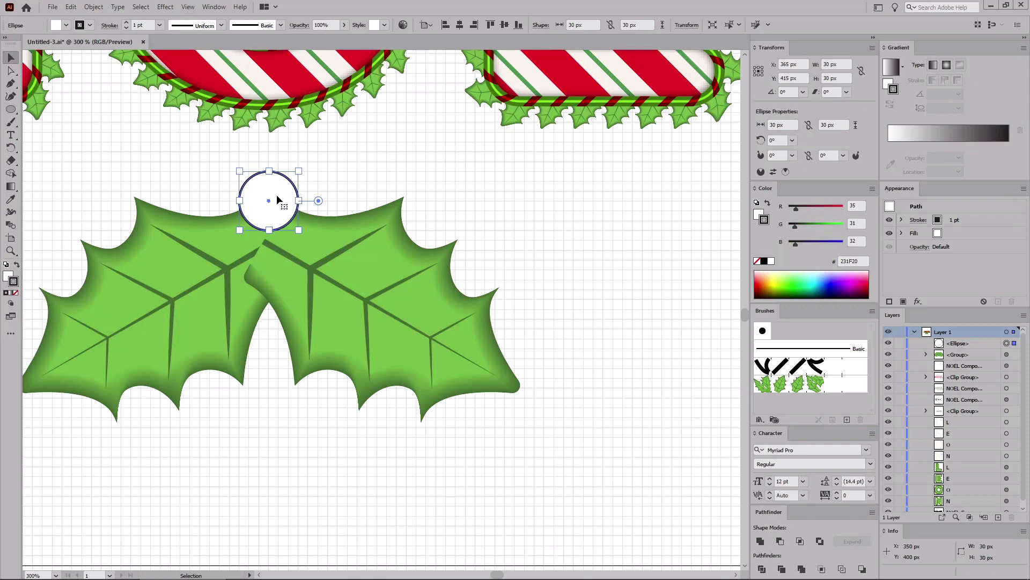
left_click_drag(277, 195, 285, 265)
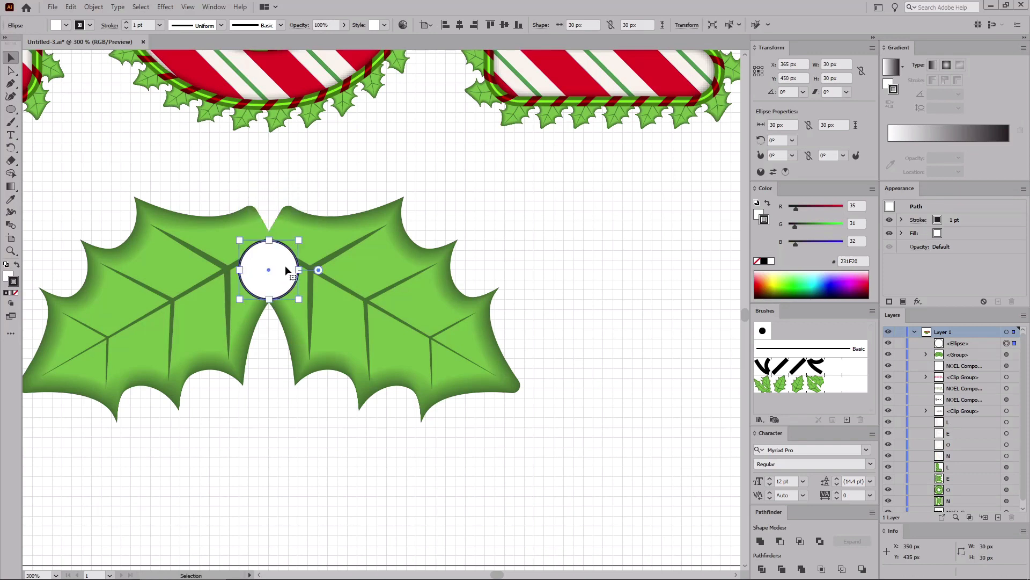
Step: Remove the circle's stroke and give it a fill of RGB 173, 0, 21
left_click(961, 221)
left_click(948, 221)
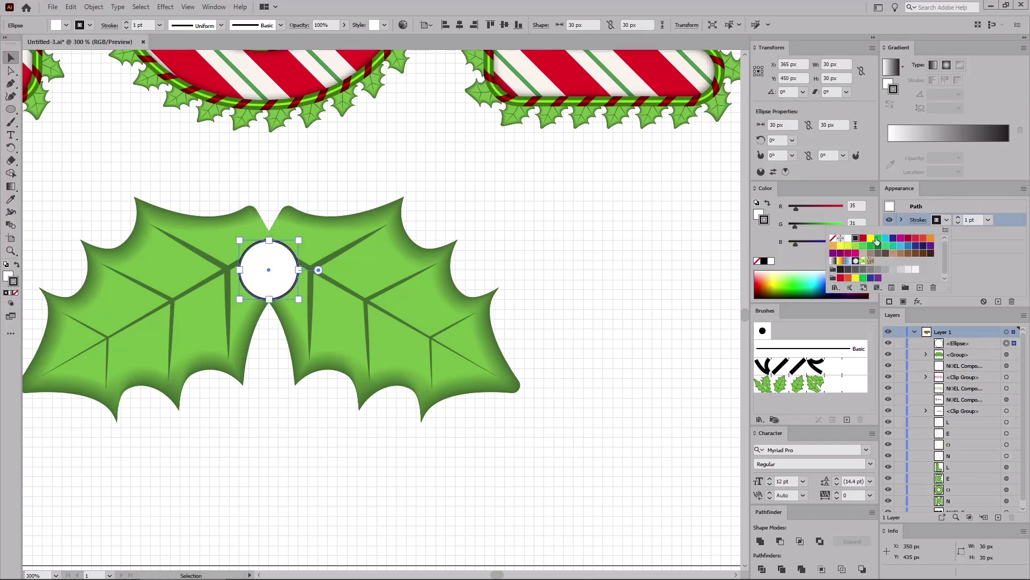
left_click(833, 238)
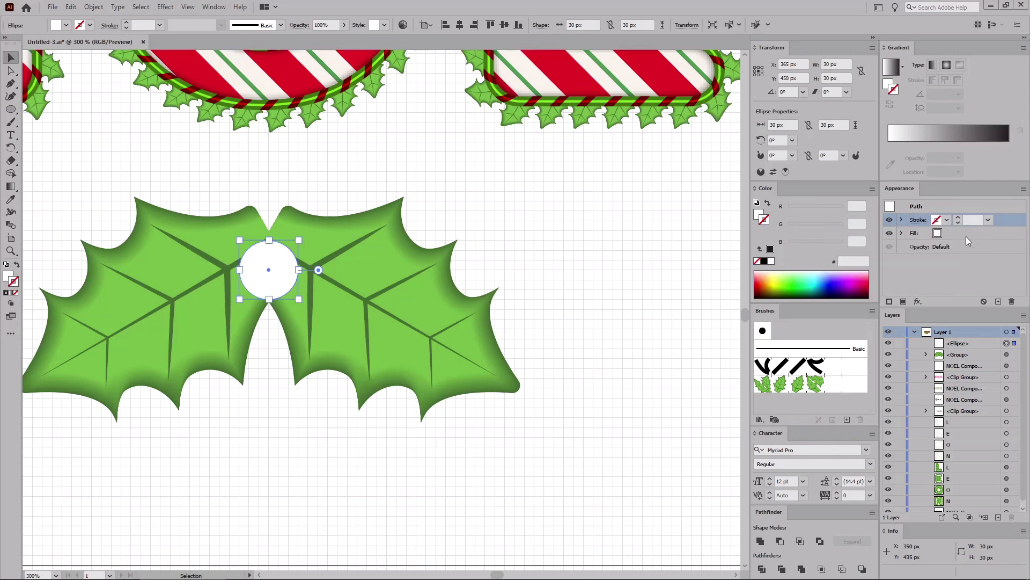
left_click(967, 235)
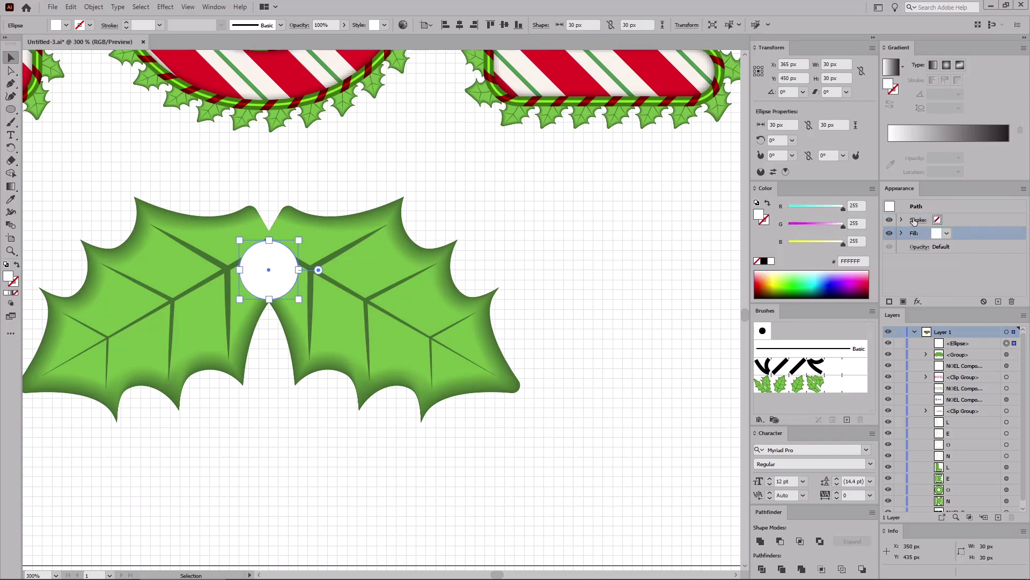
left_click(857, 206)
type("173")
key("Tab")
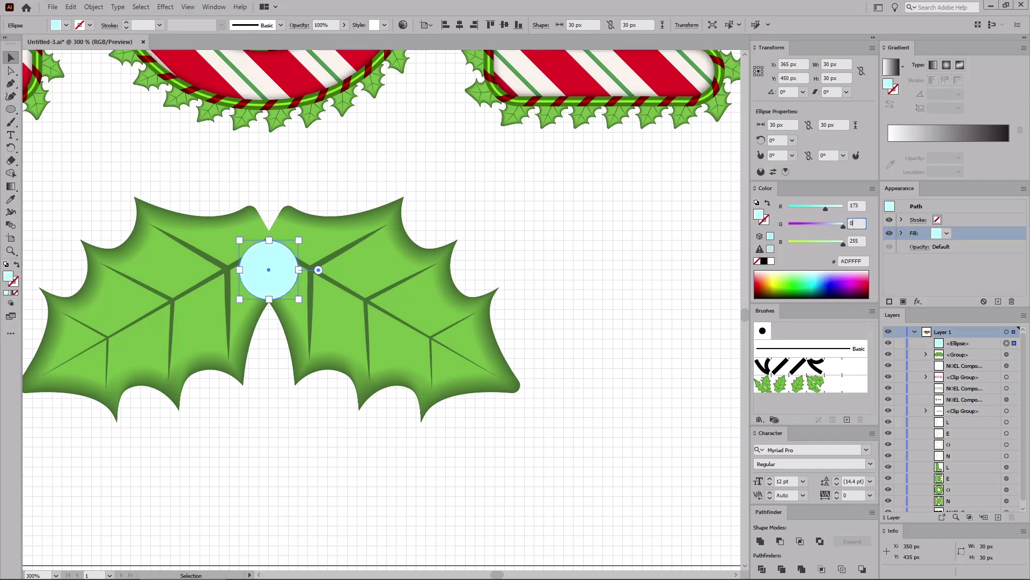
key("Tab")
type("21")
key("Return")
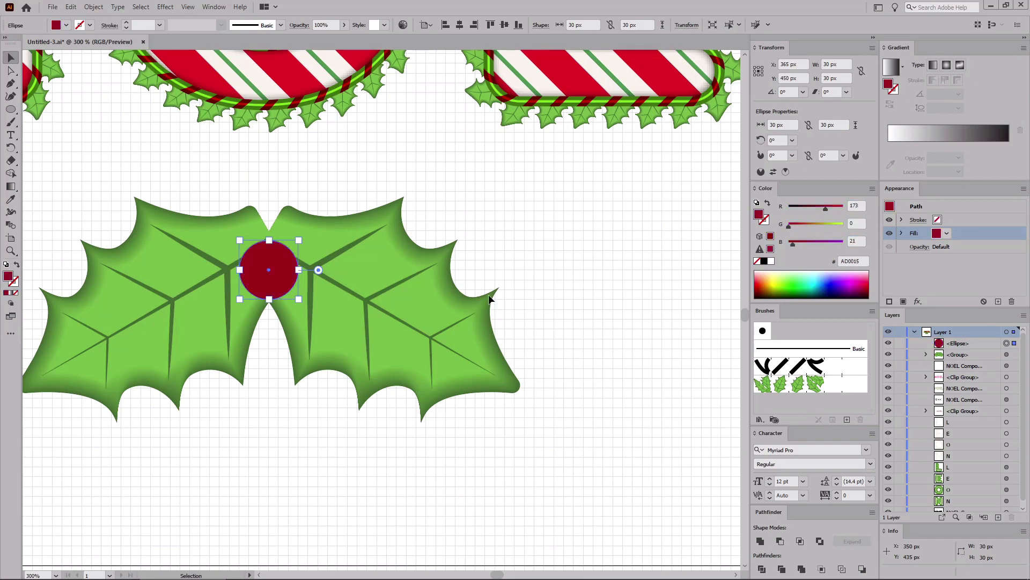
Step: Draw a 10 px circle at the bottom of the berry and set its red value to 232
left_click(11, 109)
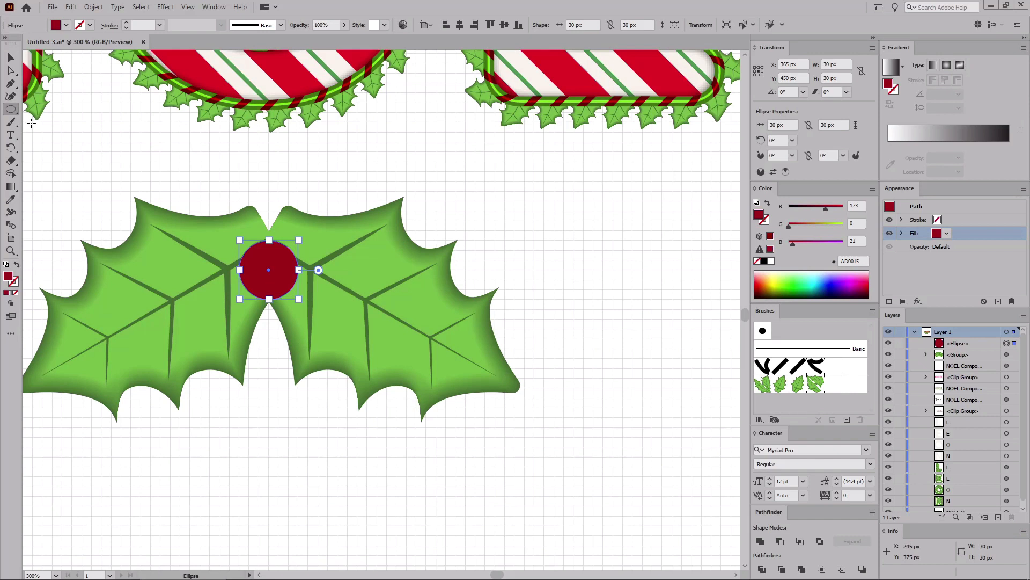
key("ctrl+plus")
key("ctrl+plus")
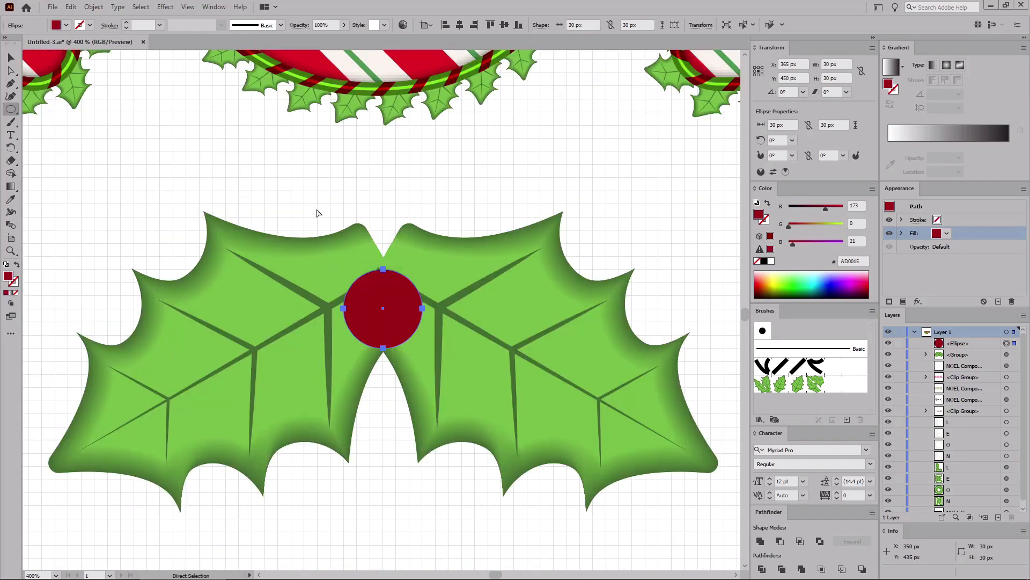
key("ctrl+plus")
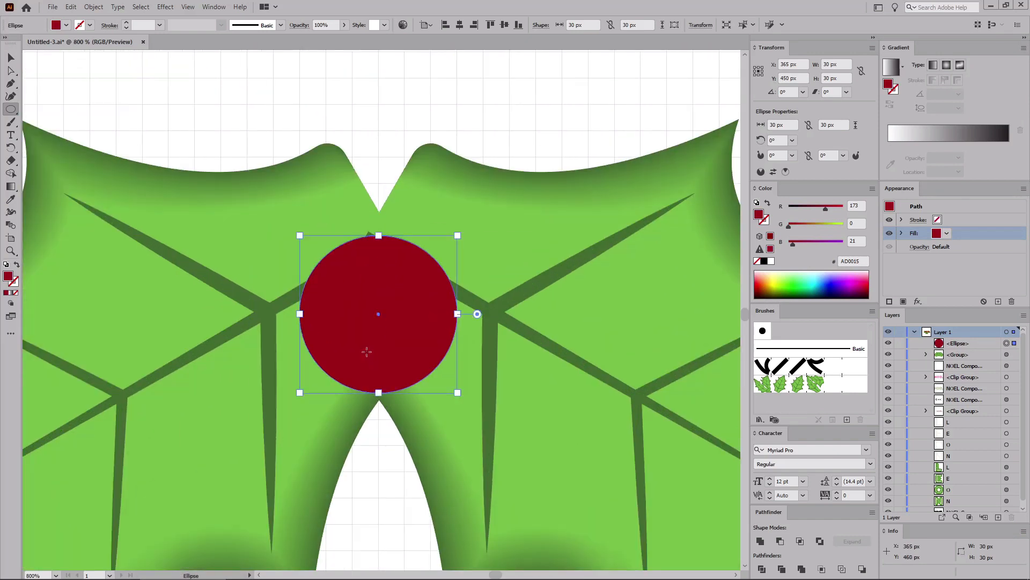
left_click_drag(352, 340, 405, 393)
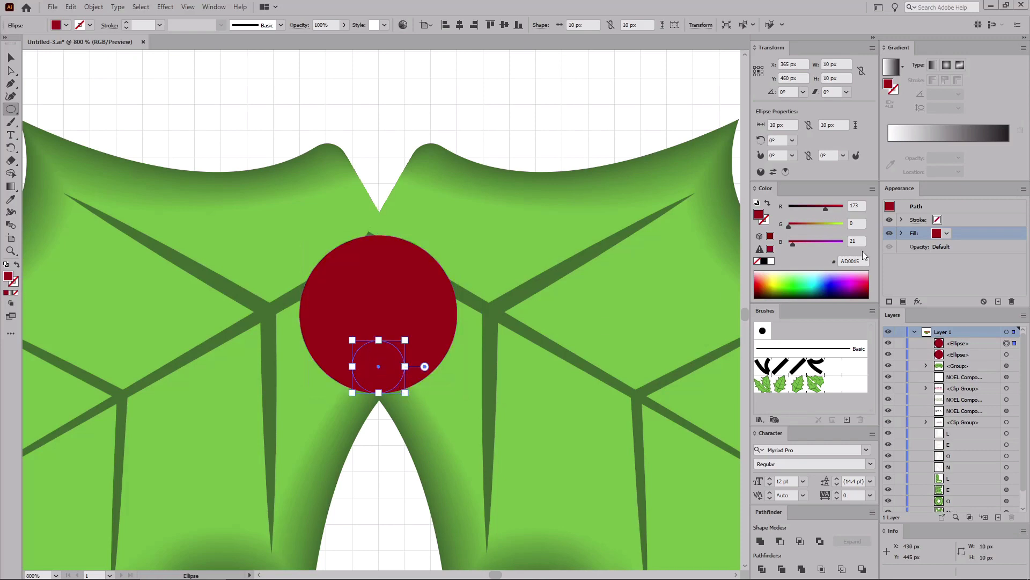
left_click(859, 205)
type("232")
key("Tab")
key("Tab")
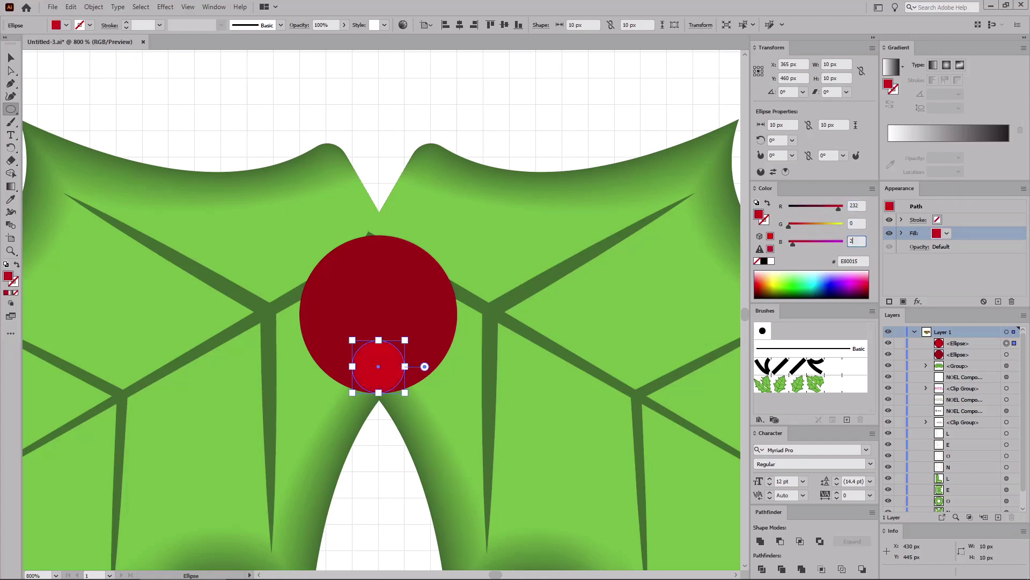
key("Return")
Step: Select both berry circles and set the blend options spacing to Specified Steps
left_click(14, 59)
left_click(373, 274, "shift")
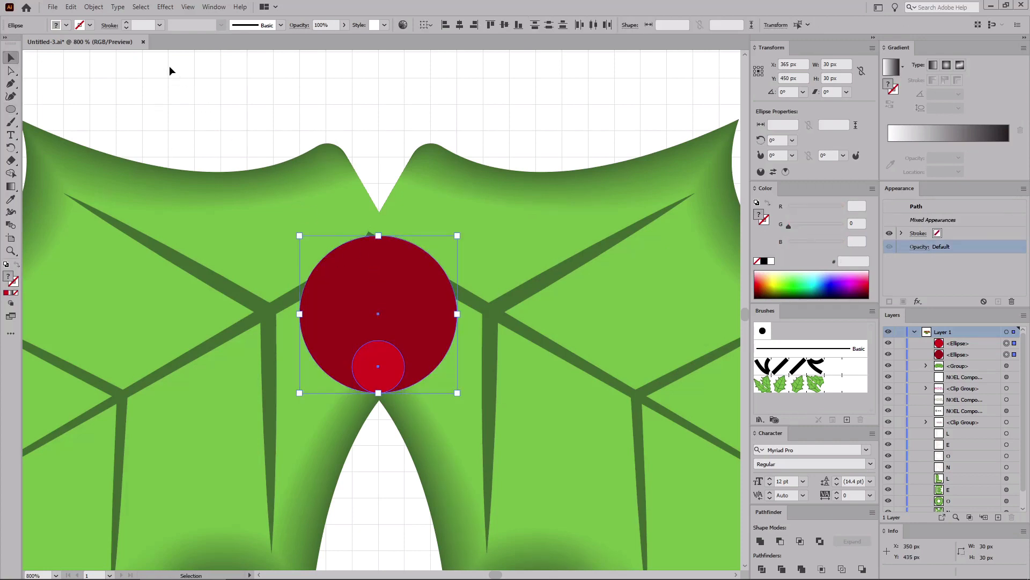
left_click(93, 7)
mouse_move(161, 309)
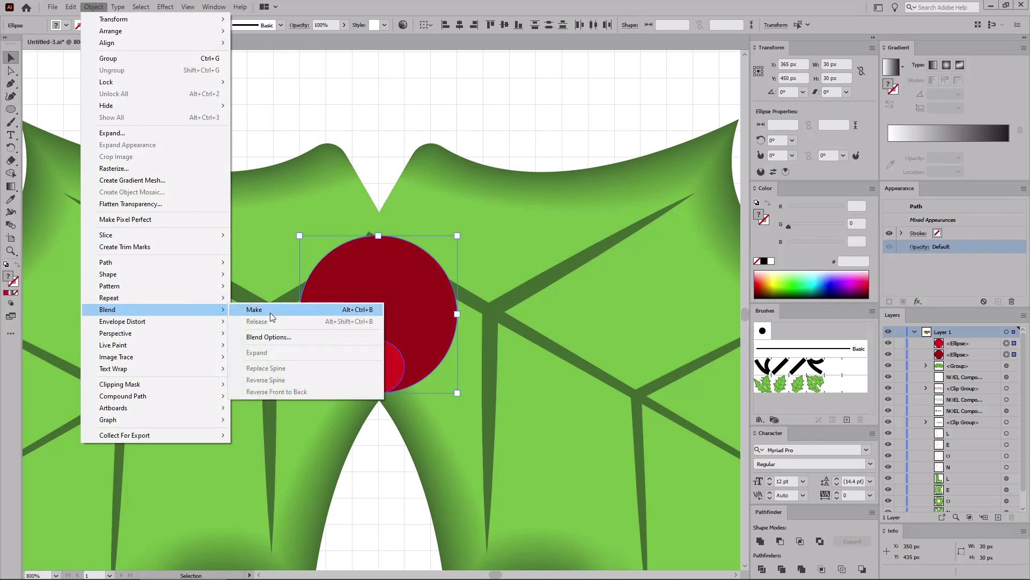
left_click(268, 337)
left_click(771, 343)
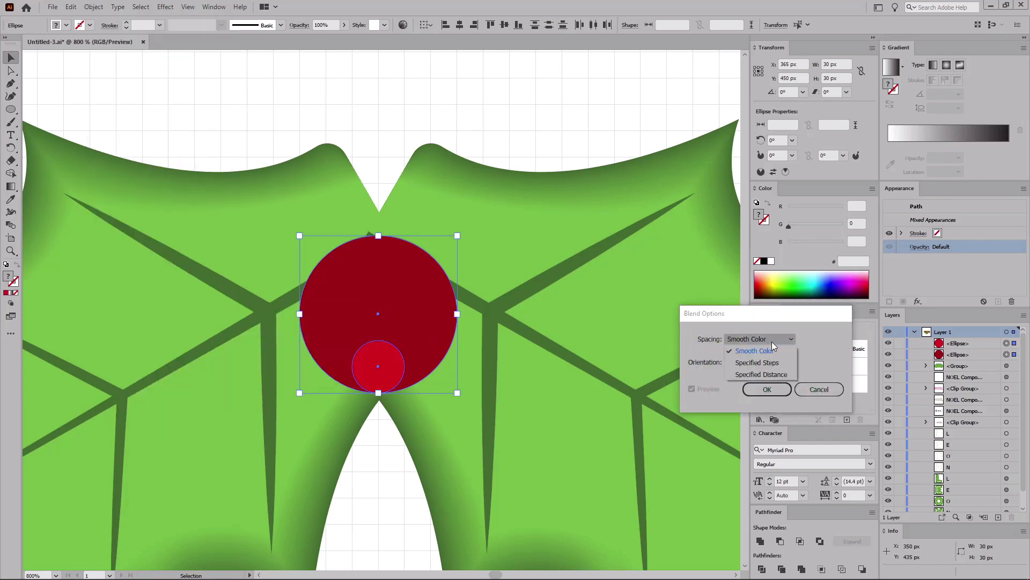
left_click(771, 362)
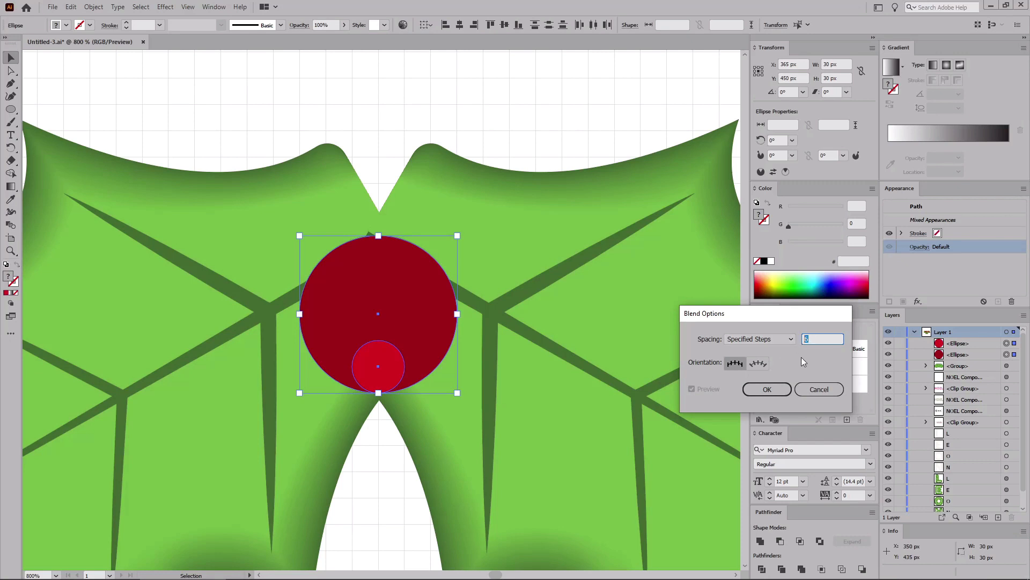
left_click(766, 389)
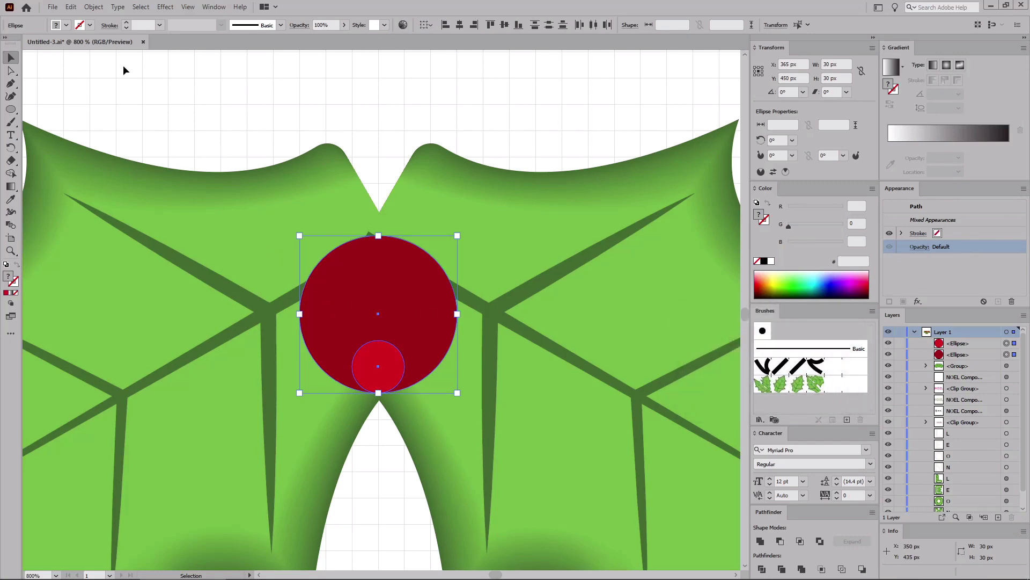
Step: Make a blend between the large and small berry circles
left_click(94, 7)
mouse_move(127, 309)
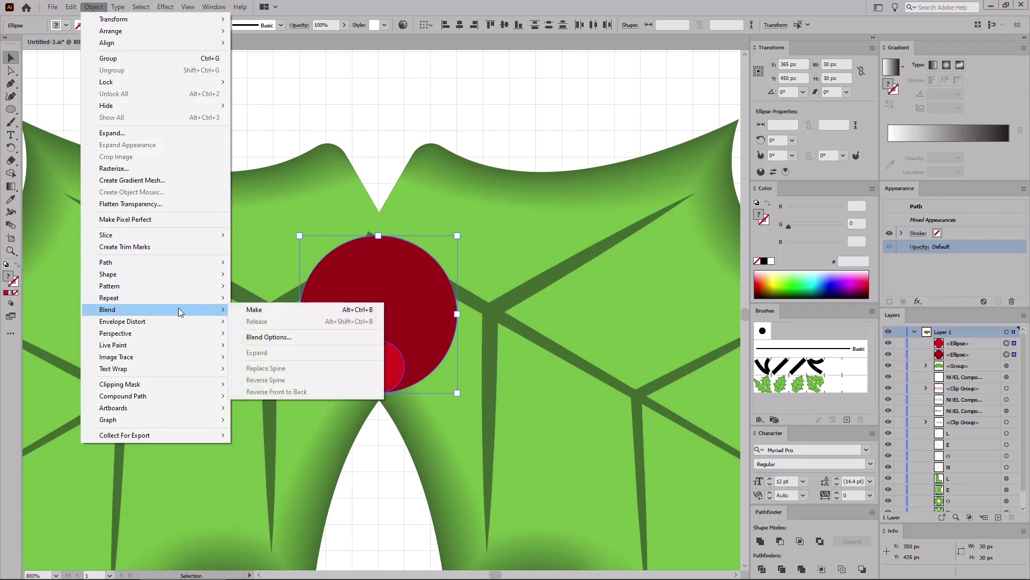
left_click(244, 307)
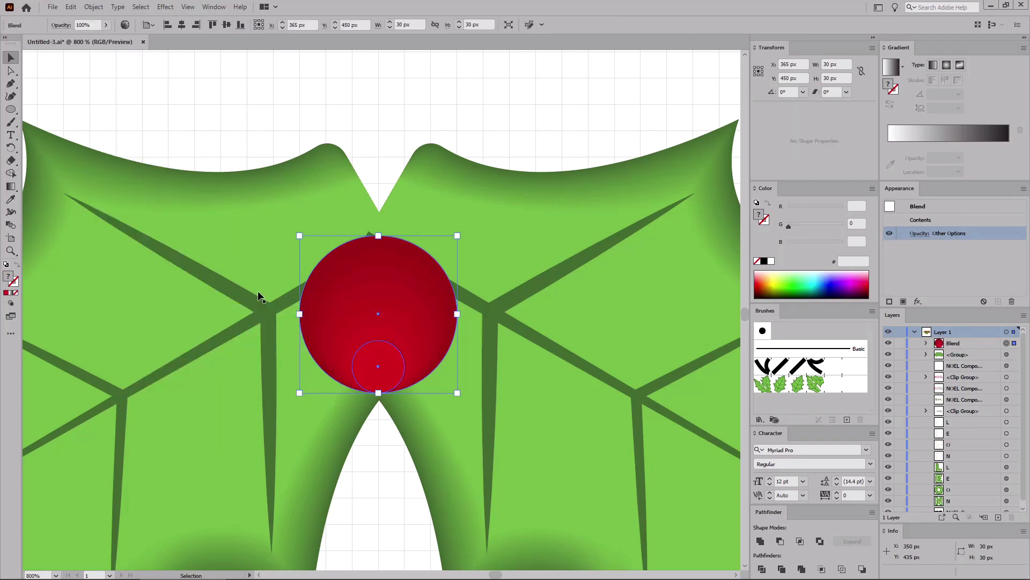
Step: Draw a 10 px circle and move it onto the upper middle of the berry
left_click(15, 110)
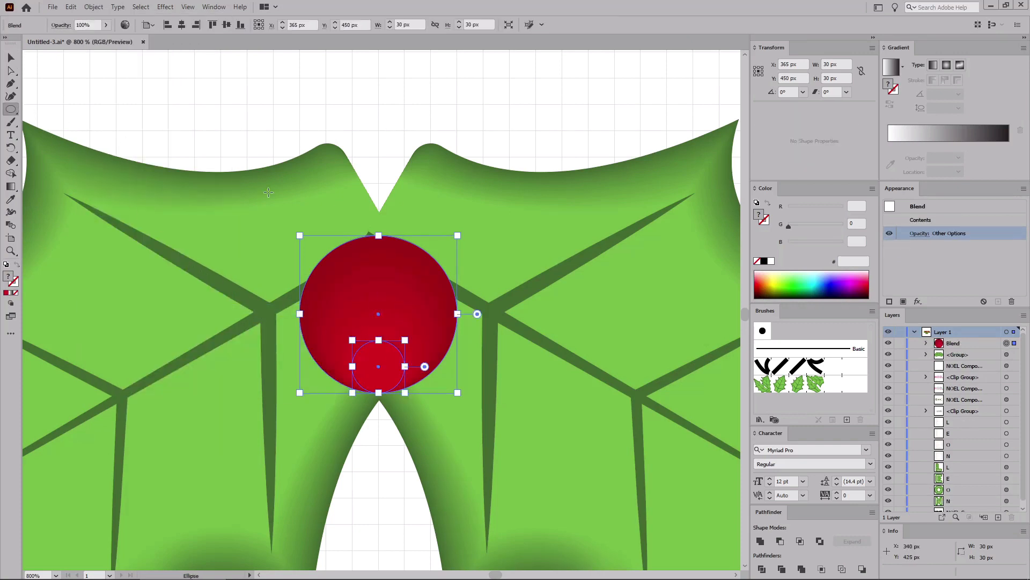
left_click_drag(353, 130, 404, 182)
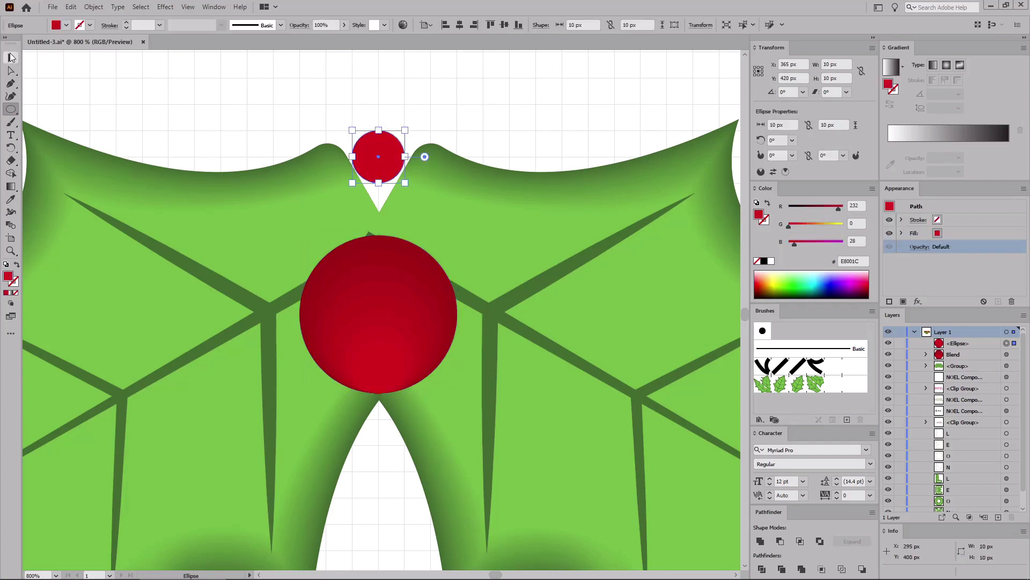
key("v")
left_click_drag(383, 158, 382, 342)
Step: Set the small circle's fill to RGB 119, 0, 21
left_click(853, 205)
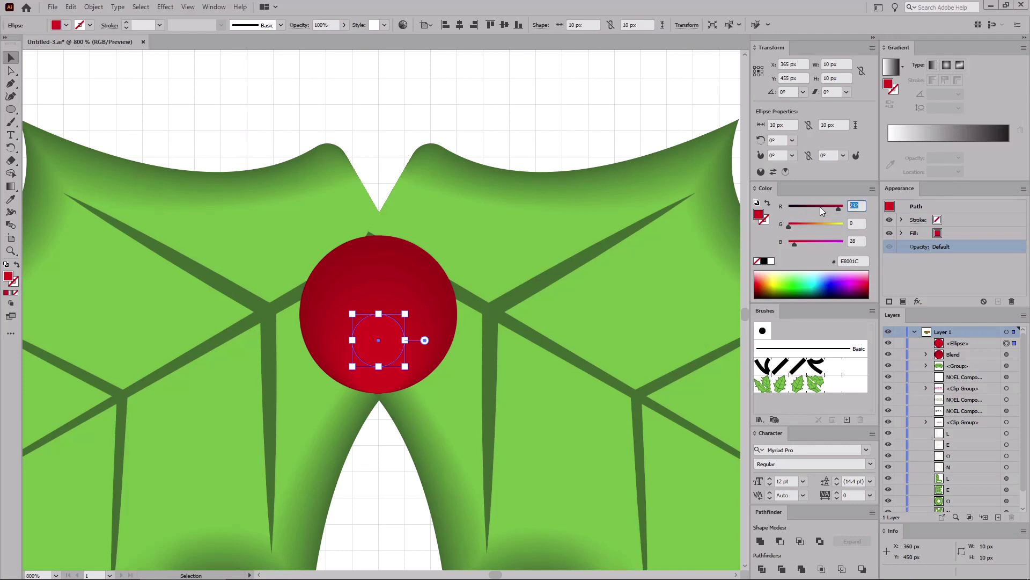
type("119")
key("Tab")
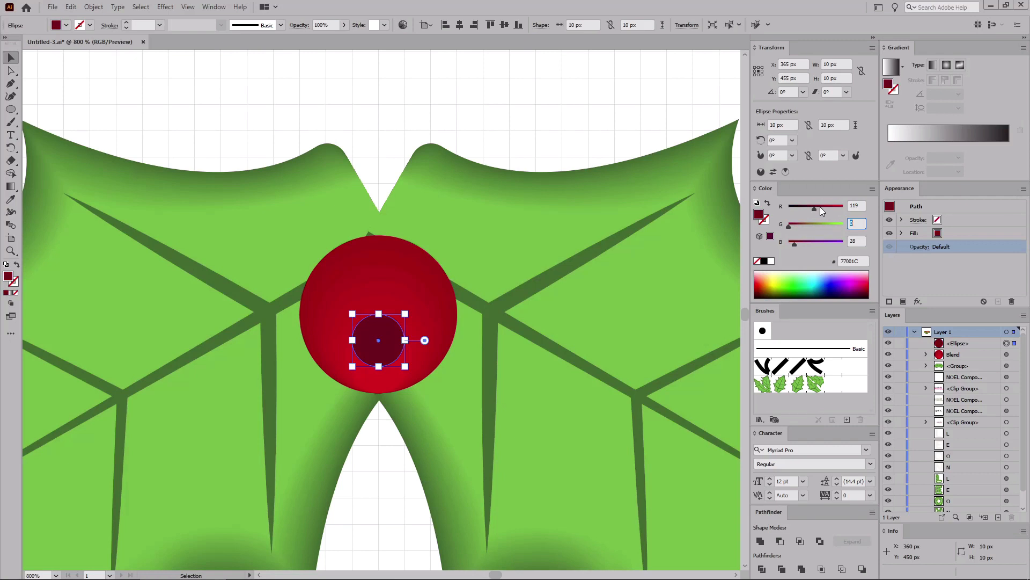
key("Tab")
type("21")
key("Return")
Step: Select the dark circle together with the berry blend and group them
left_click(1008, 355, "shift")
key("a")
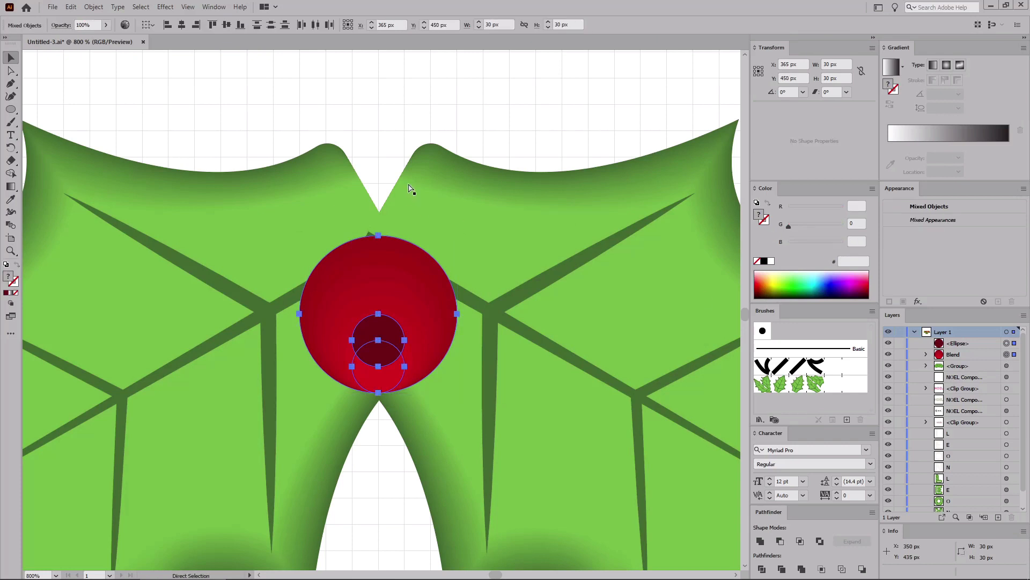
key("ctrl+g")
key("v")
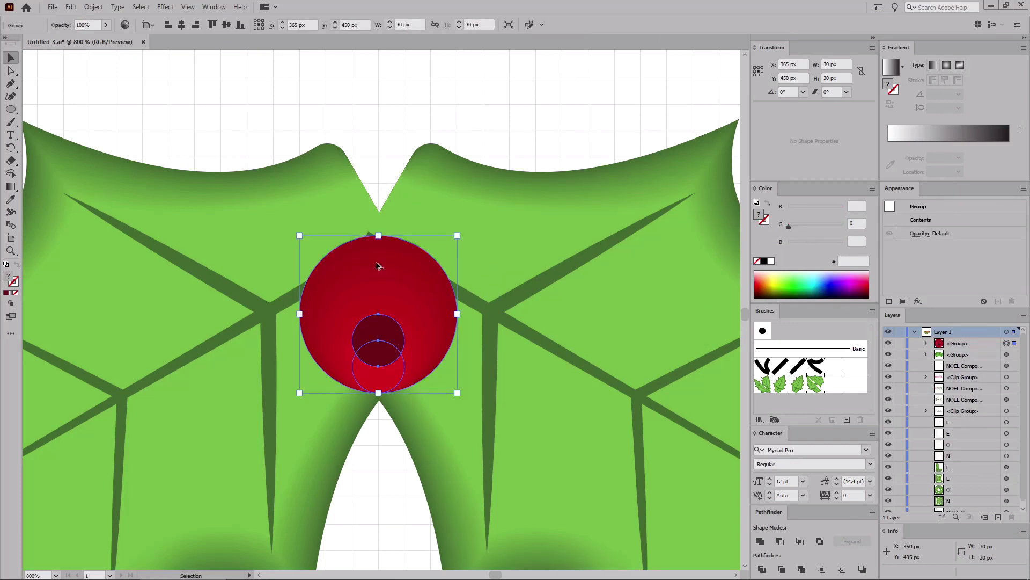
Step: Duplicate the berry twice, arranging three berries in a cluster over the leaves' junction
left_click_drag(385, 316, 333, 185)
left_click_drag(406, 103, 476, 196)
left_click_drag(461, 91, 519, 272)
left_click(569, 106)
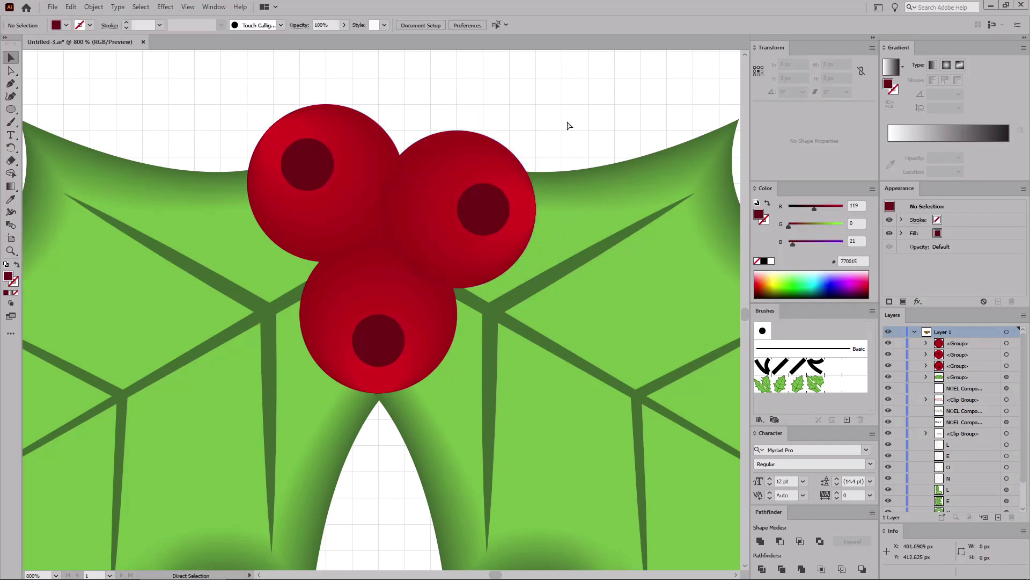
Step: Select the holly leaves and berries and group them
key("ctrl+0")
left_click_drag(473, 508, 207, 393)
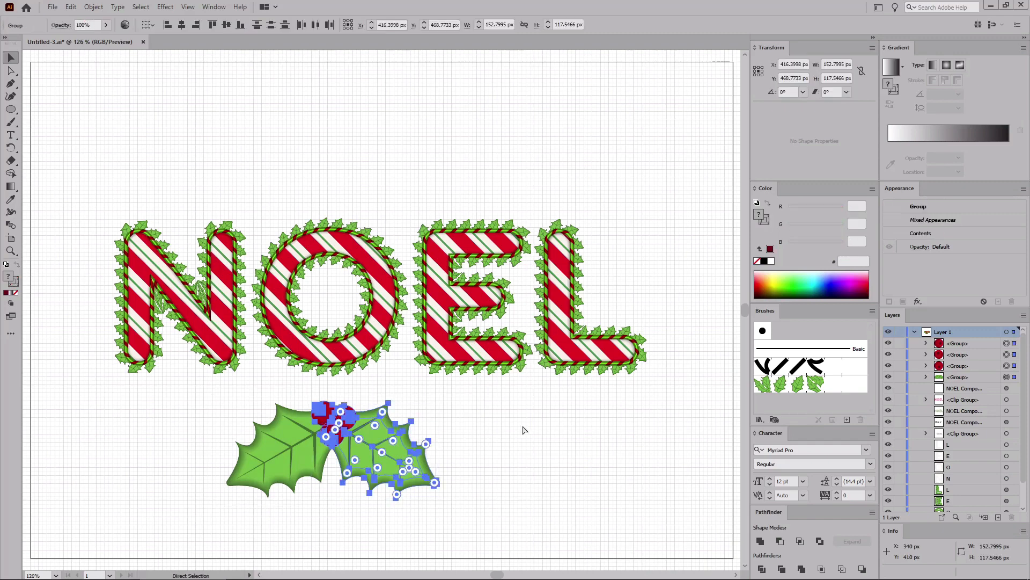
key("ctrl+g")
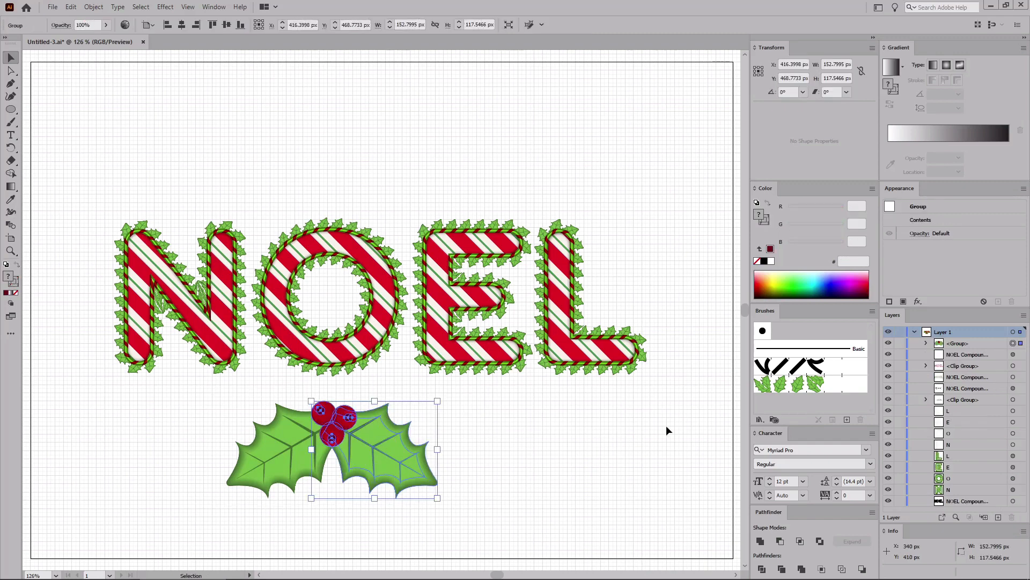
Step: Create a new scatter brush from the holly group named Holly Berry
left_click(847, 420)
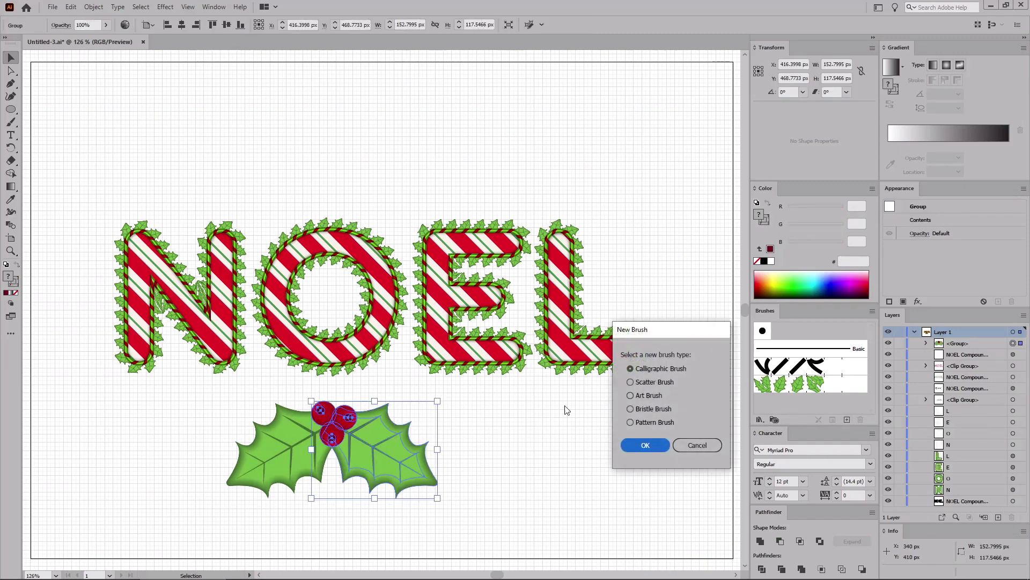
left_click(630, 382)
left_click(646, 443)
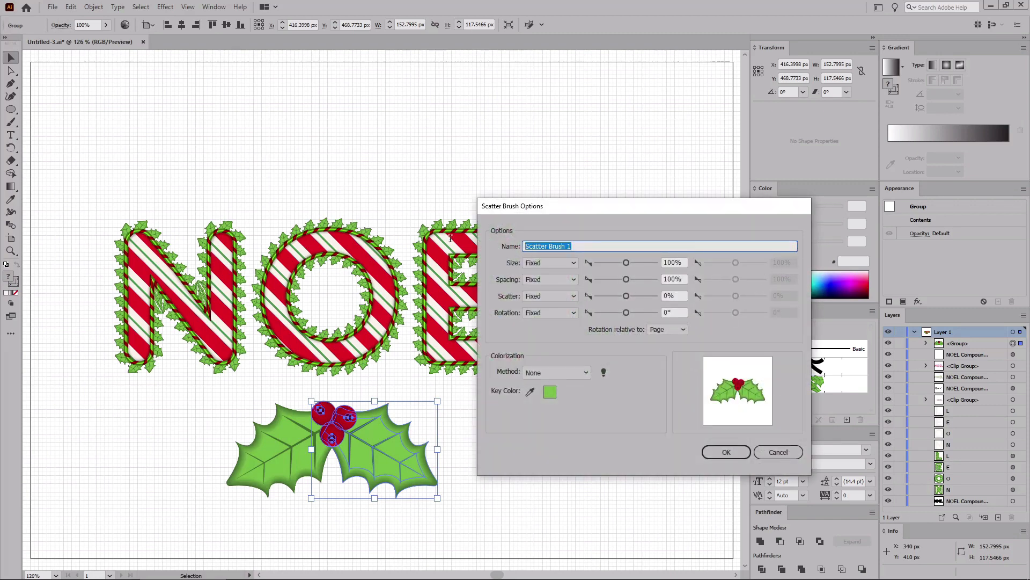
type("Holly Berry")
left_click(723, 452)
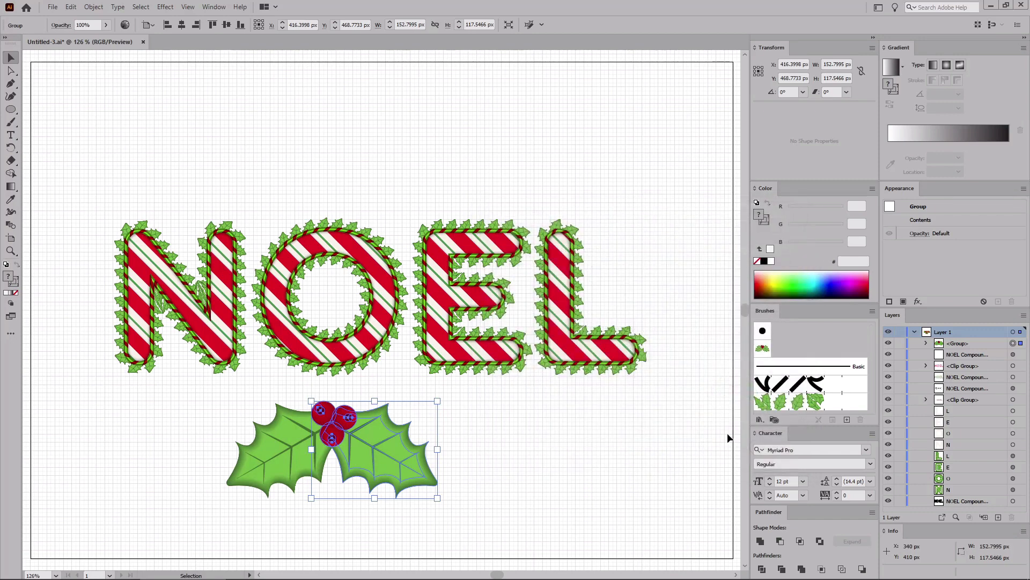
Step: Select the four letter outlines, copy them and paste the copy in place
left_click(1013, 445)
left_click(1012, 411, "shift")
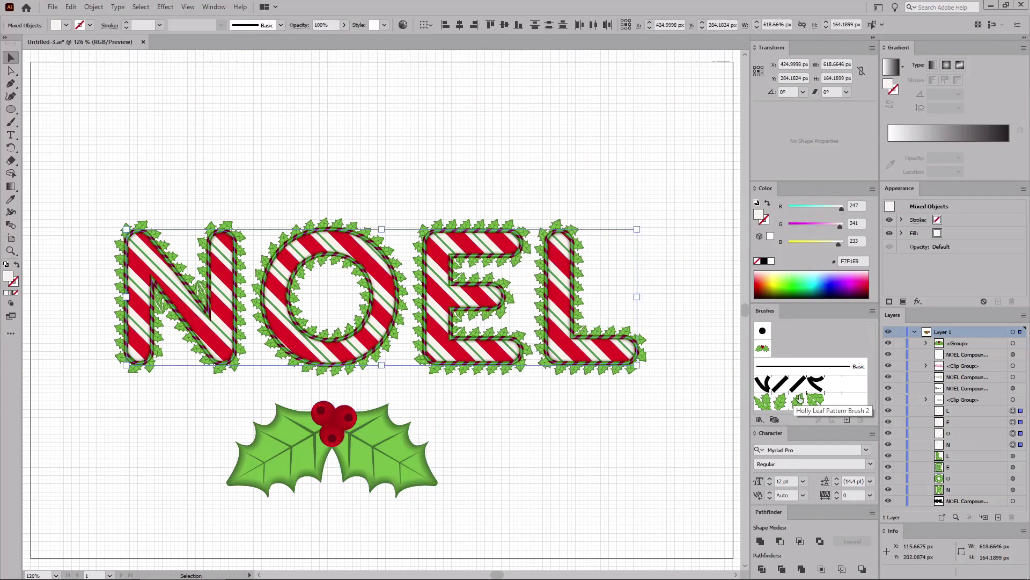
key("ctrl+c")
key("ctrl+shift+v")
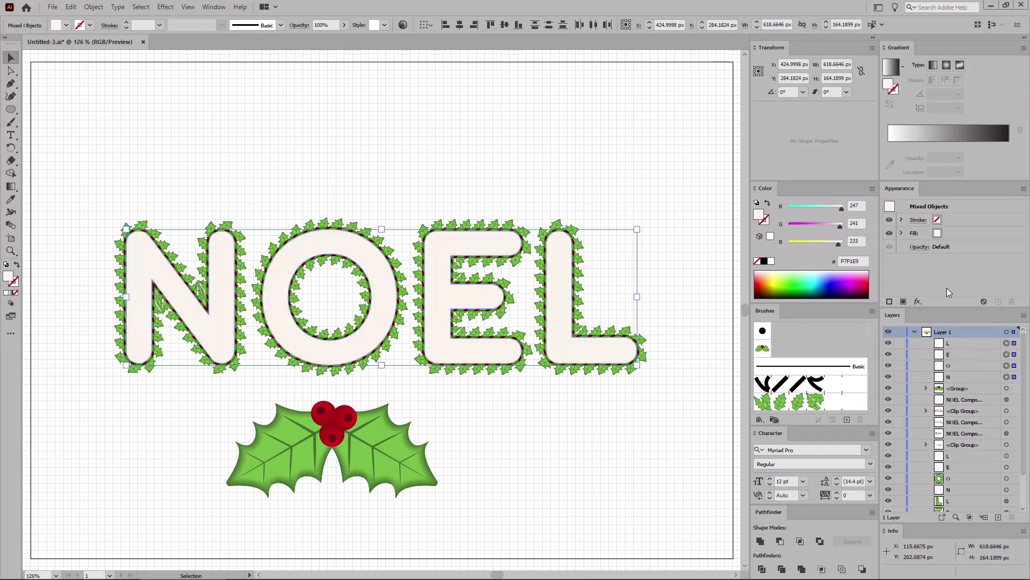
Step: Remove the copies' fill and apply the Holly Berry scatter brush to their stroke
left_click(960, 232)
left_click(947, 232)
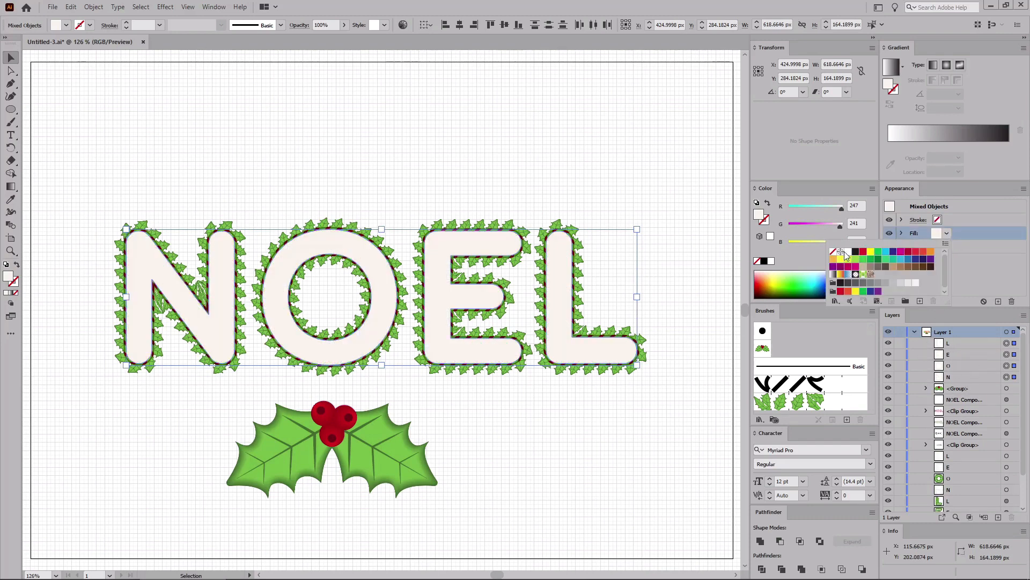
left_click(835, 252)
left_click(956, 222)
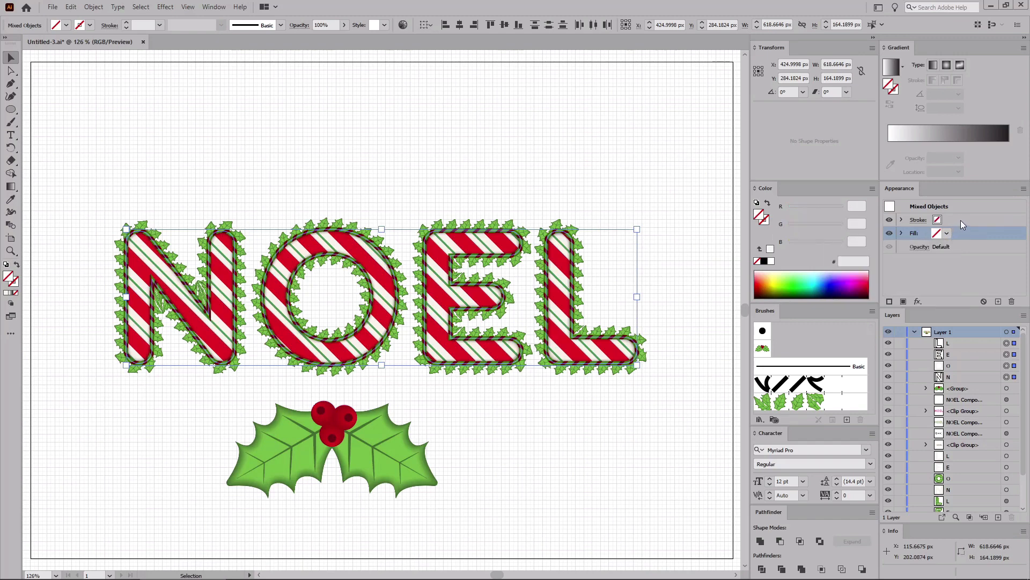
left_click(961, 220)
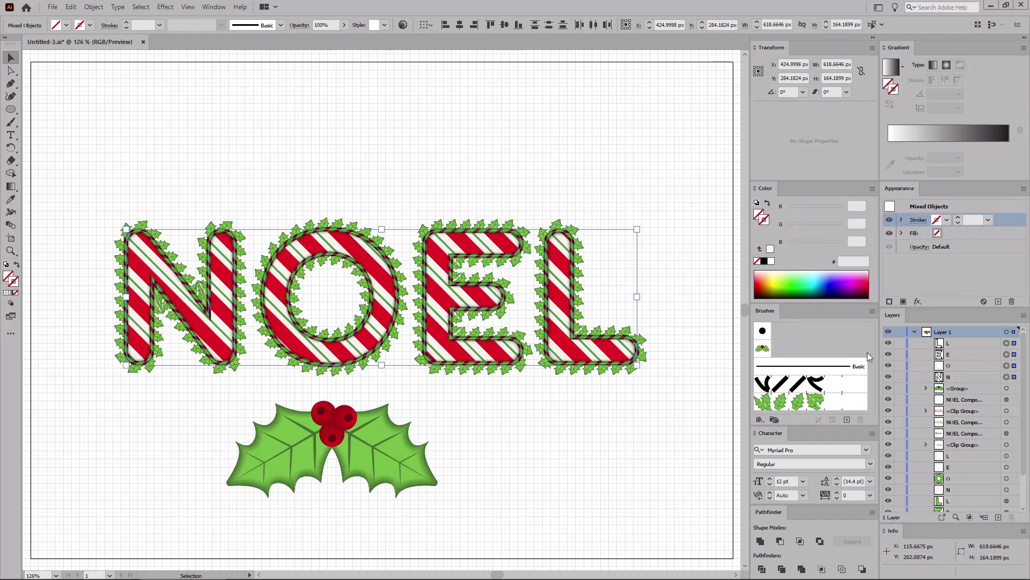
left_click(763, 349)
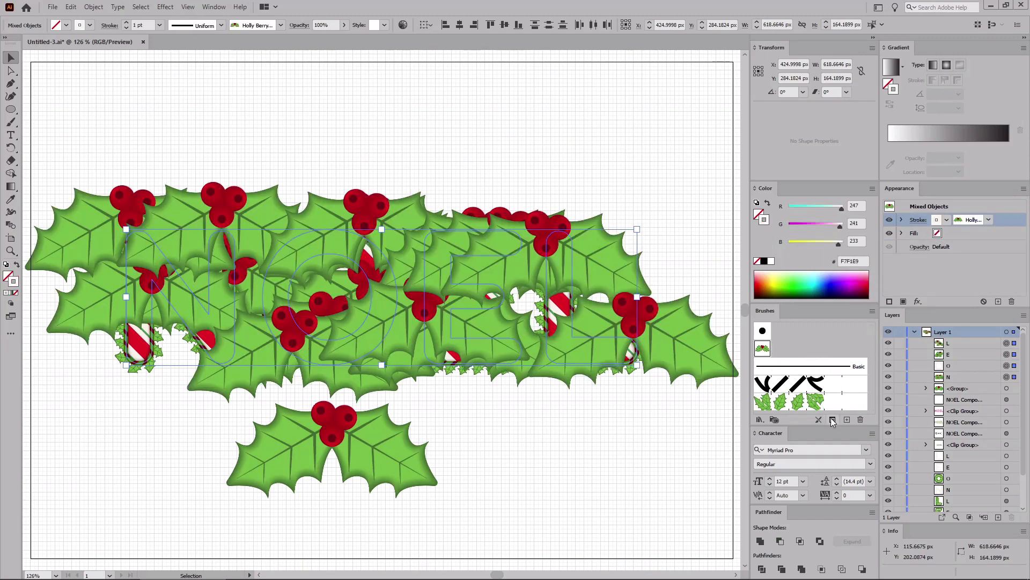
Step: Set the brush stroke options to 15% size, 10% spacing, 180° rotation relative to Path
left_click(833, 420)
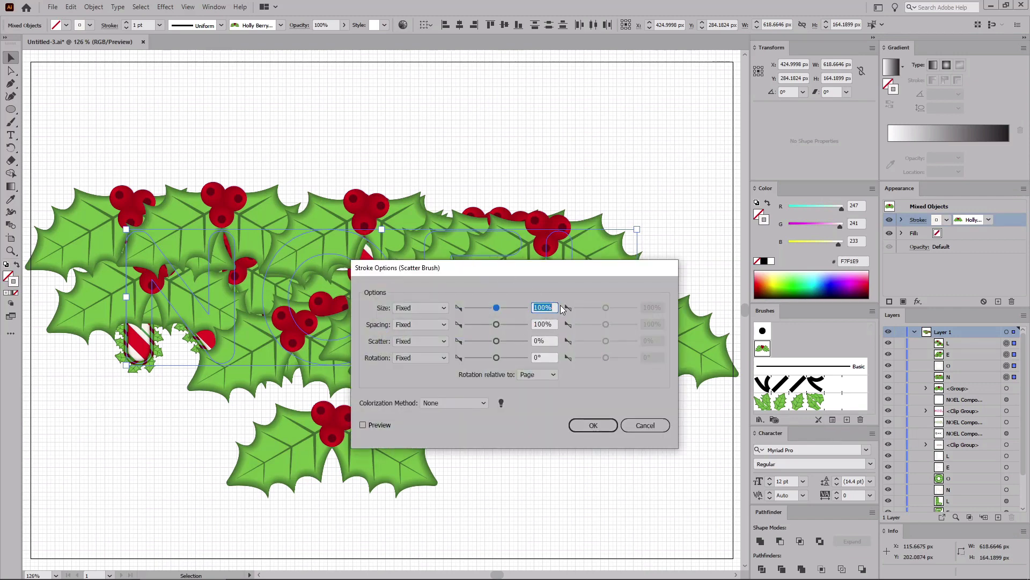
type("15")
left_click(550, 324)
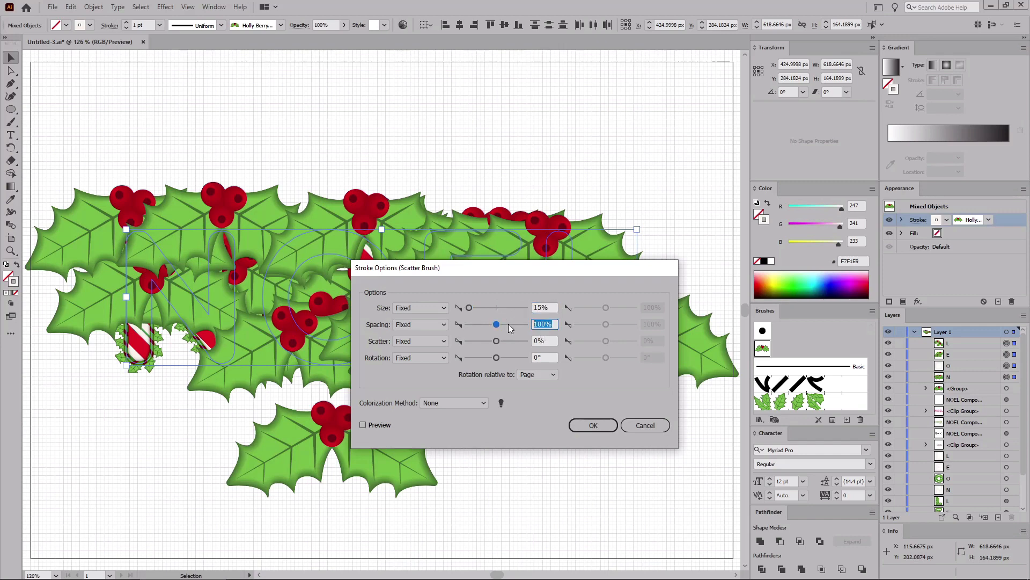
type("10")
key("Tab")
key("Tab")
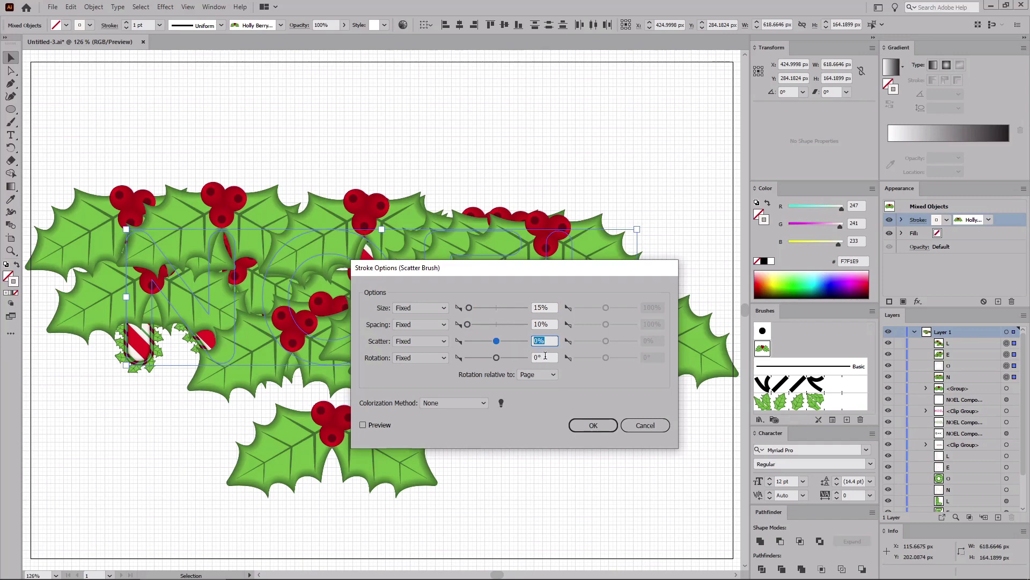
type("180")
left_click(553, 376)
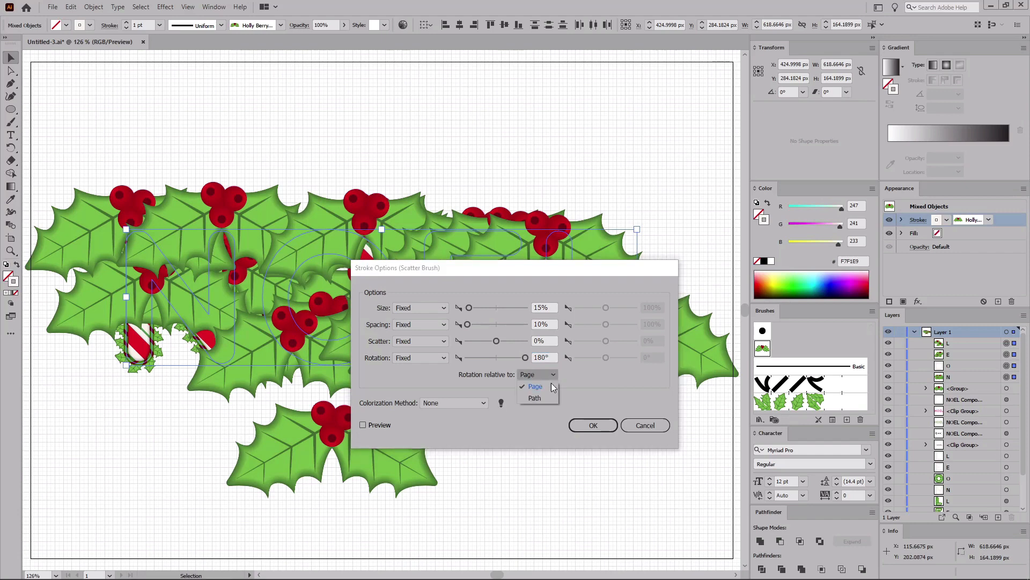
left_click(544, 399)
left_click(591, 423)
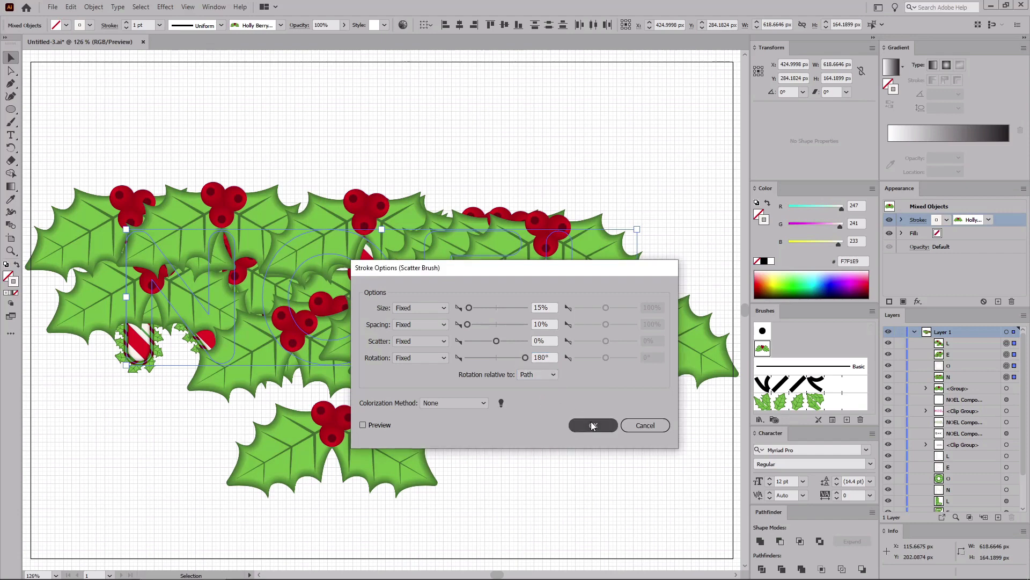
Step: Apply an Offset Path effect of 10 px to the holly berry strokes
left_click(165, 6)
mouse_move(231, 103)
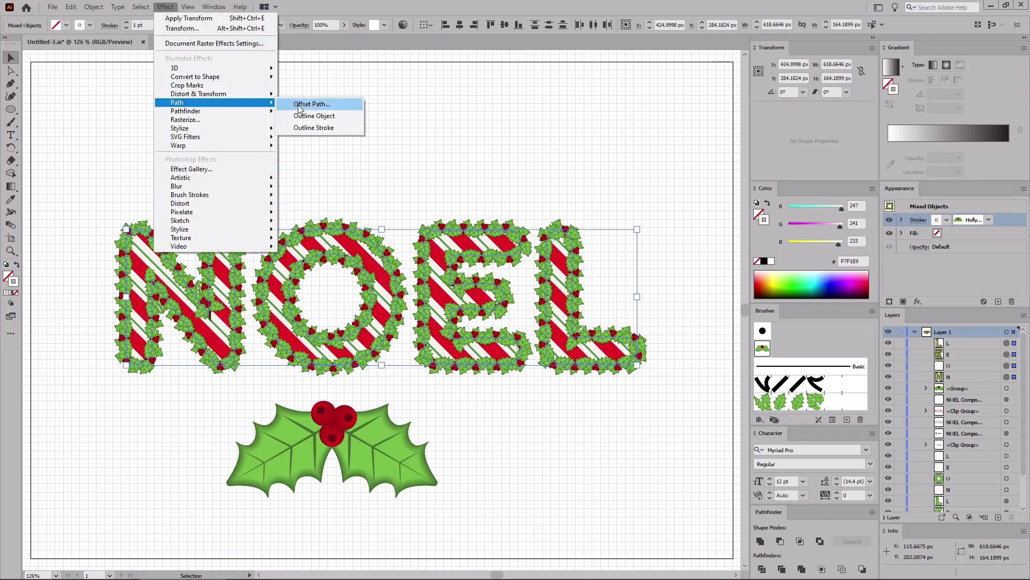
left_click(311, 104)
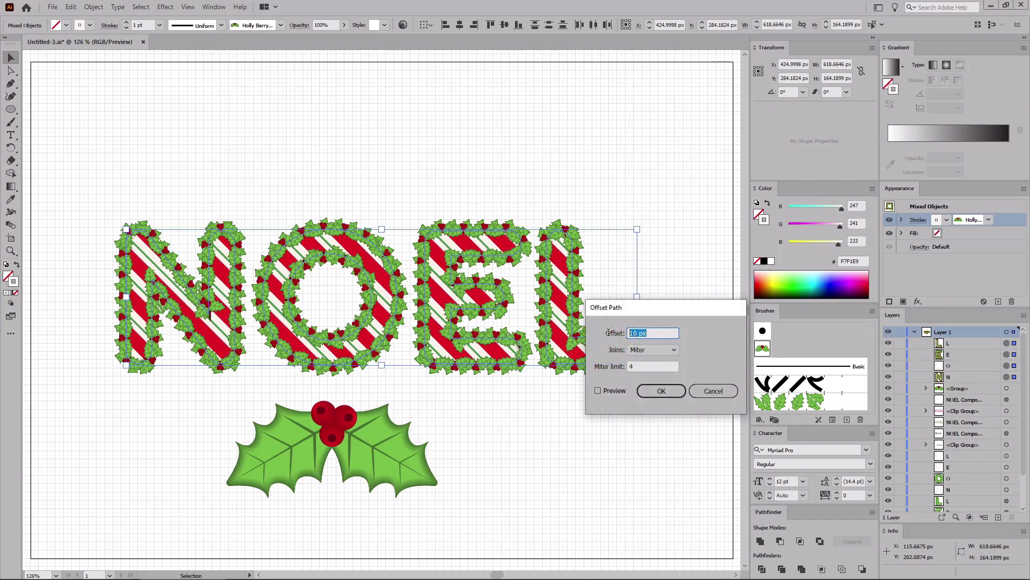
left_click(664, 391)
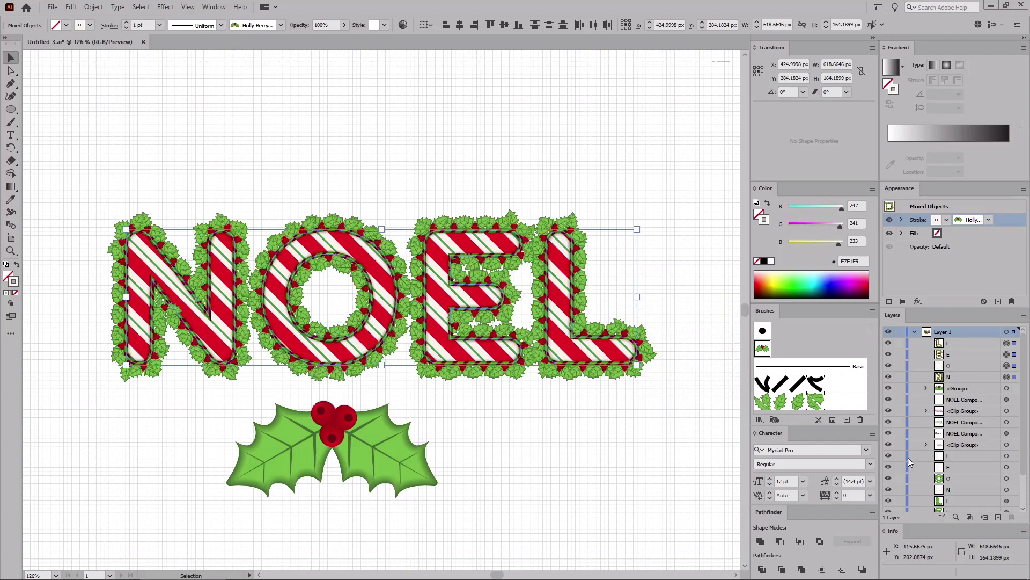
Step: Draw a vertical 45 px line inside the N's left stem
left_click(1007, 490)
key("a")
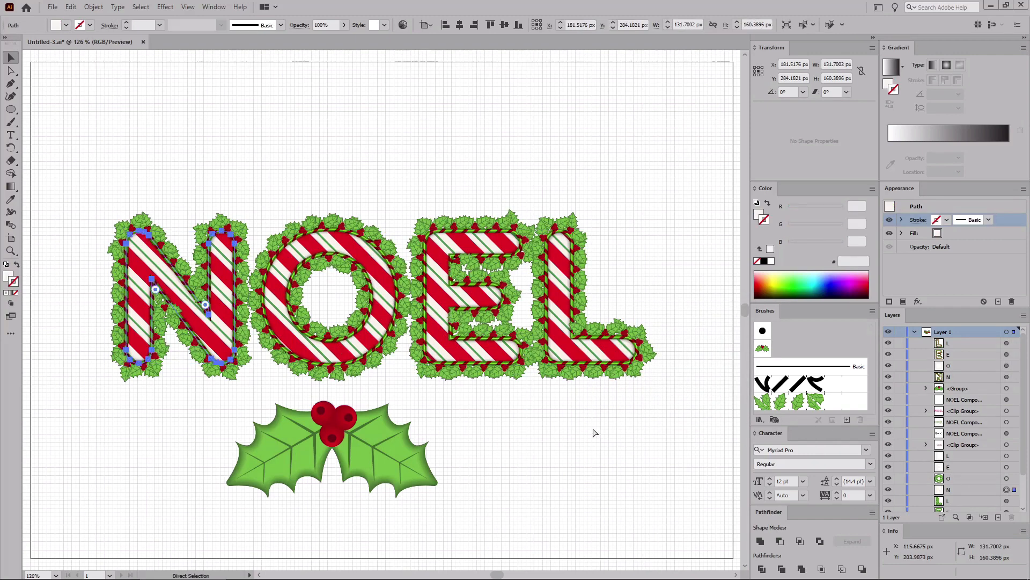
key("ctrl+equal")
key("ctrl+equal")
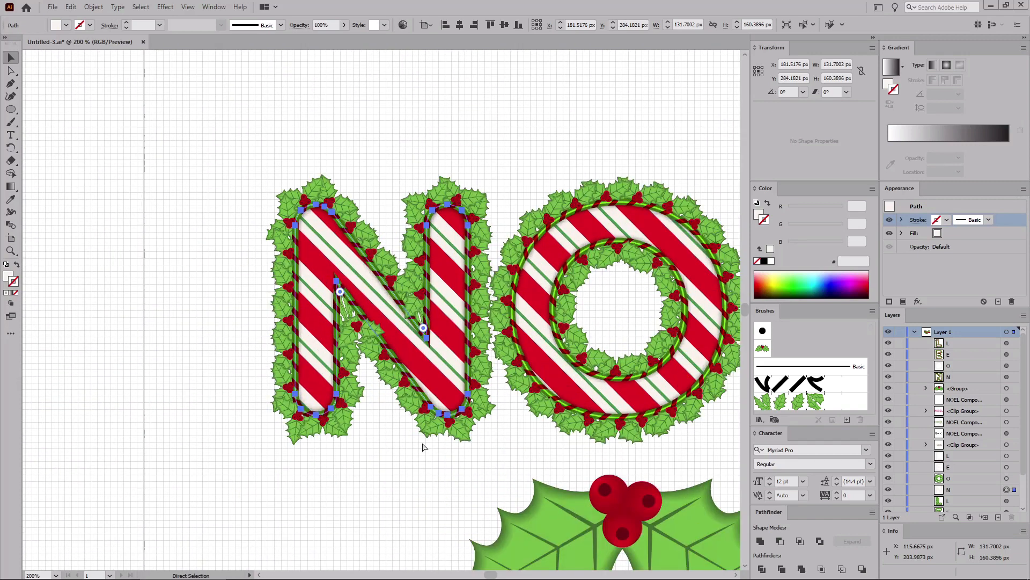
key("v")
left_click(266, 430)
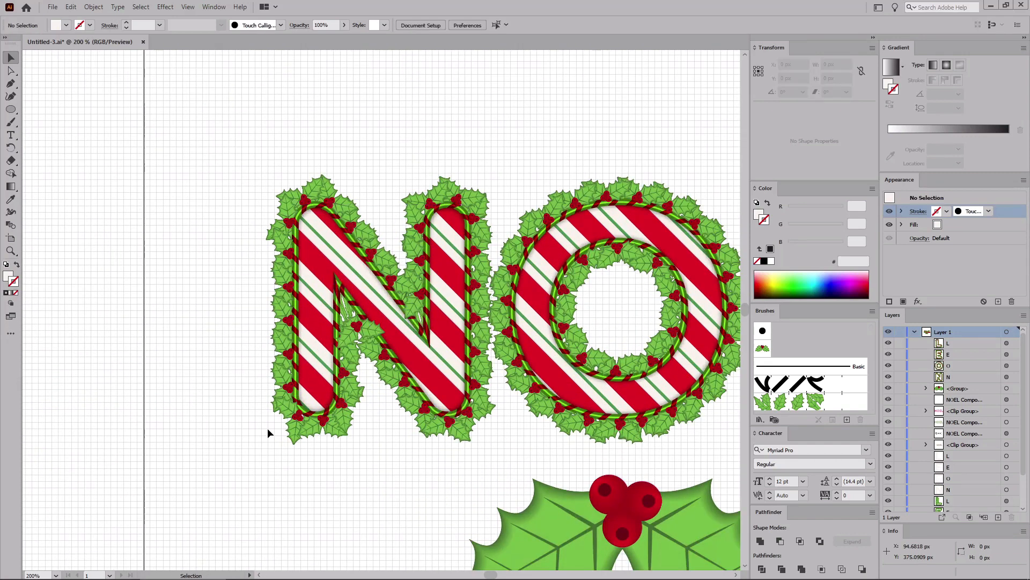
left_click_drag(11, 109, 59, 161)
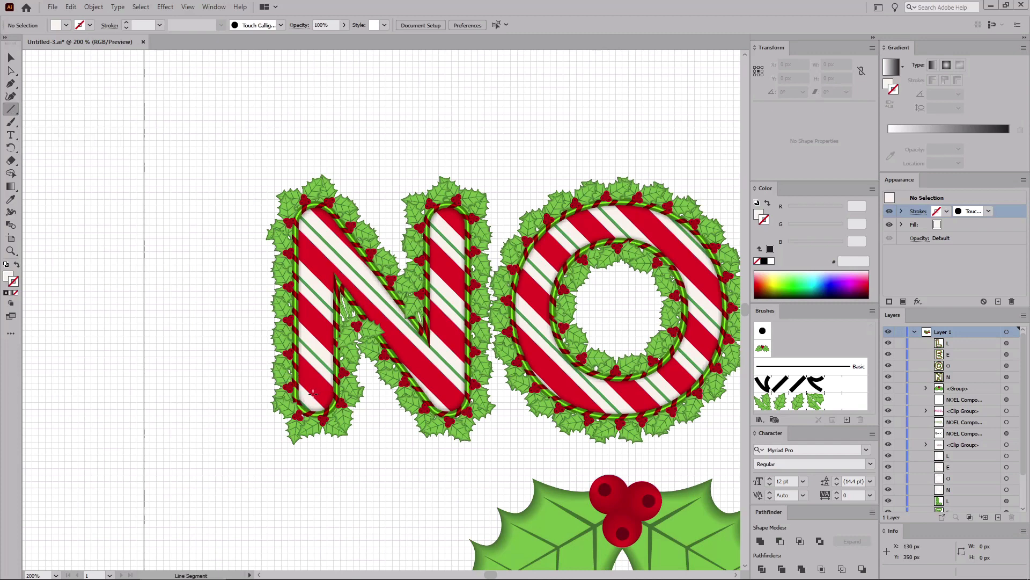
left_click_drag(313, 393, 314, 337)
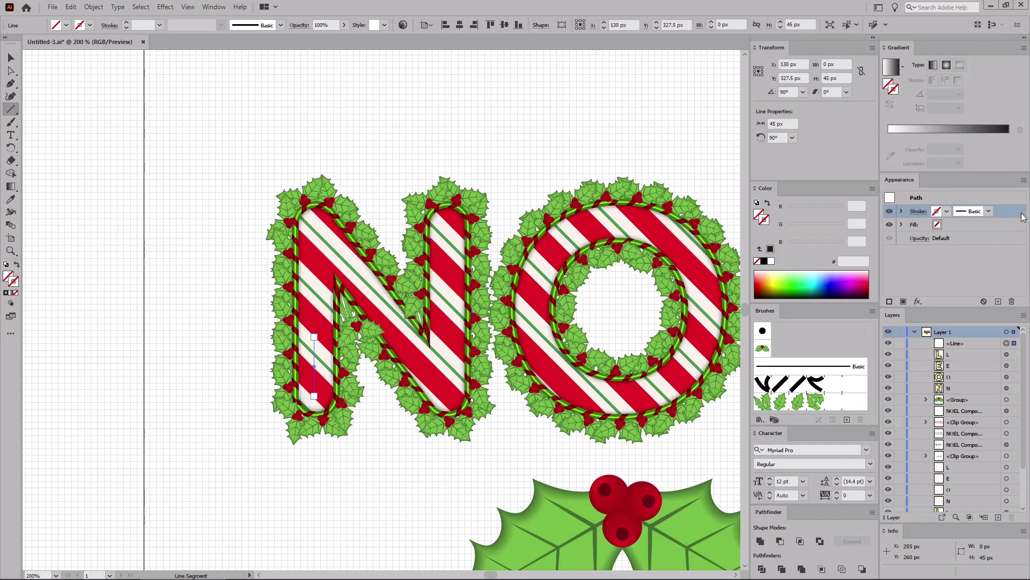
Step: Apply a gradient to the line's stroke at a 90° angle and set the stroke weight to 10 pt
left_click(894, 70)
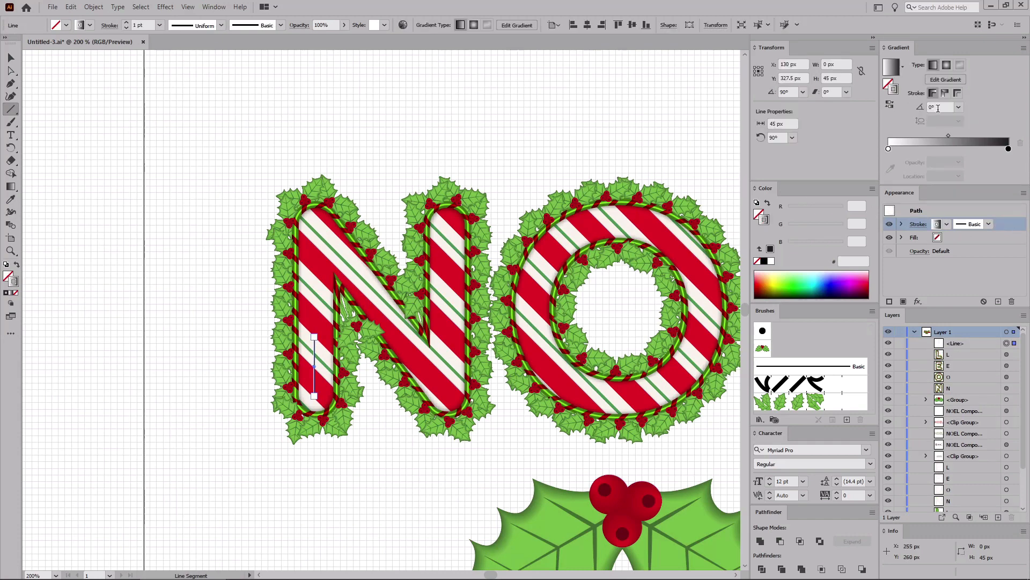
left_click(938, 108)
type("90")
key("Return")
left_click(149, 26)
type("10")
key("Return")
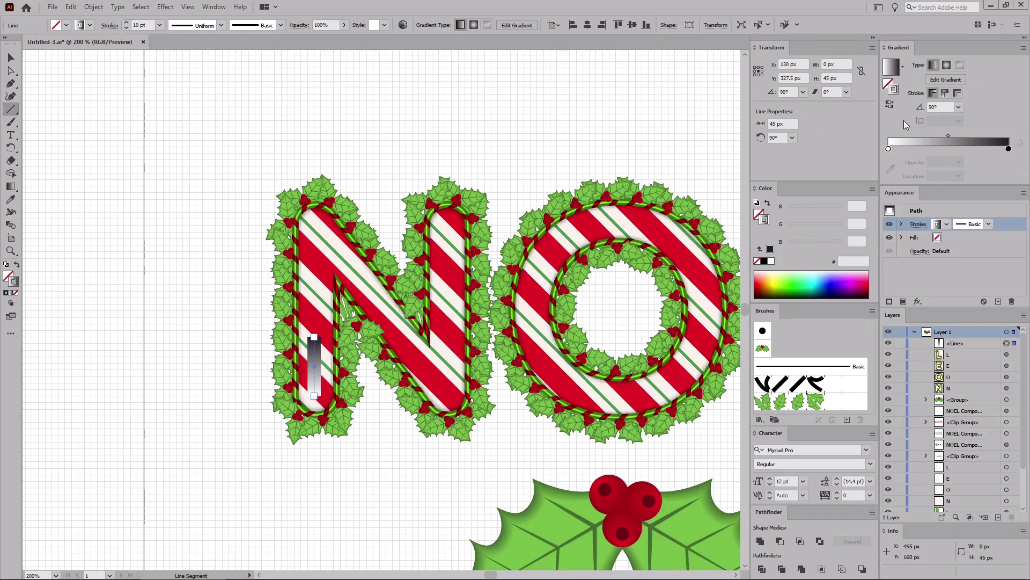
Step: Set the line gradient's left stop to 0% opacity and its right stop to white
left_click(888, 149)
left_click(958, 162)
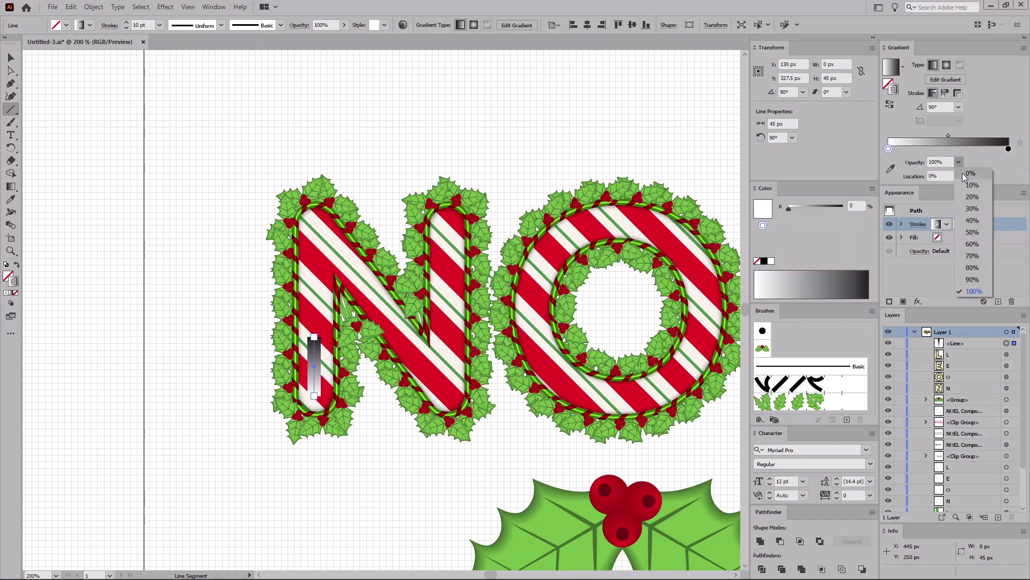
left_click(969, 173)
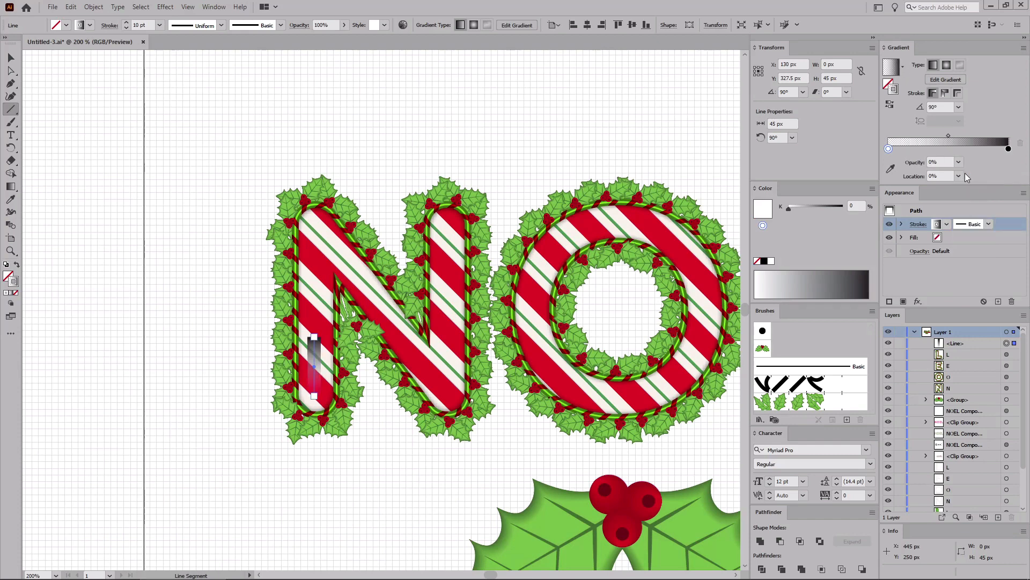
left_click(1009, 149)
double_click(1009, 149)
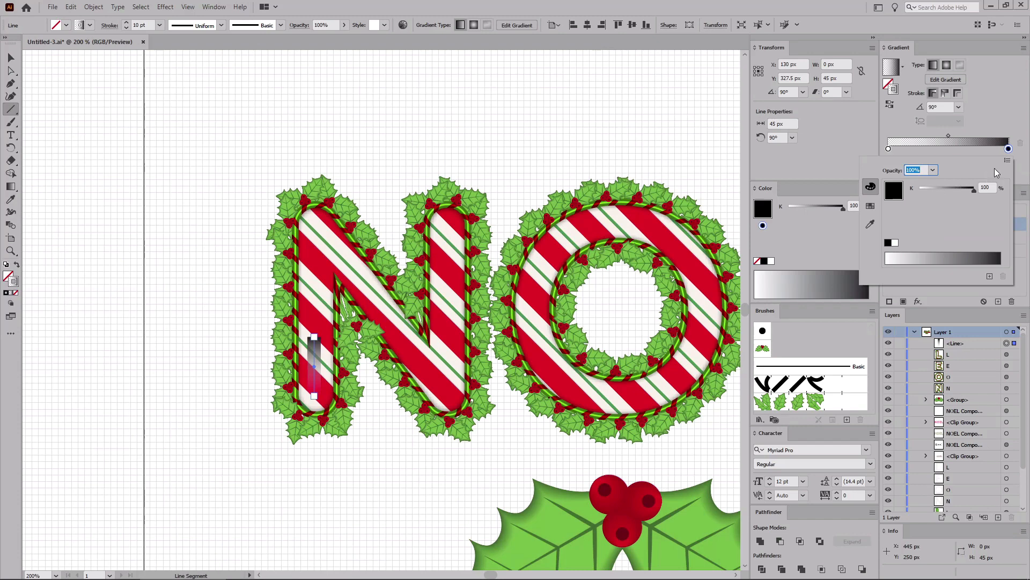
left_click(1007, 160)
left_click(974, 171)
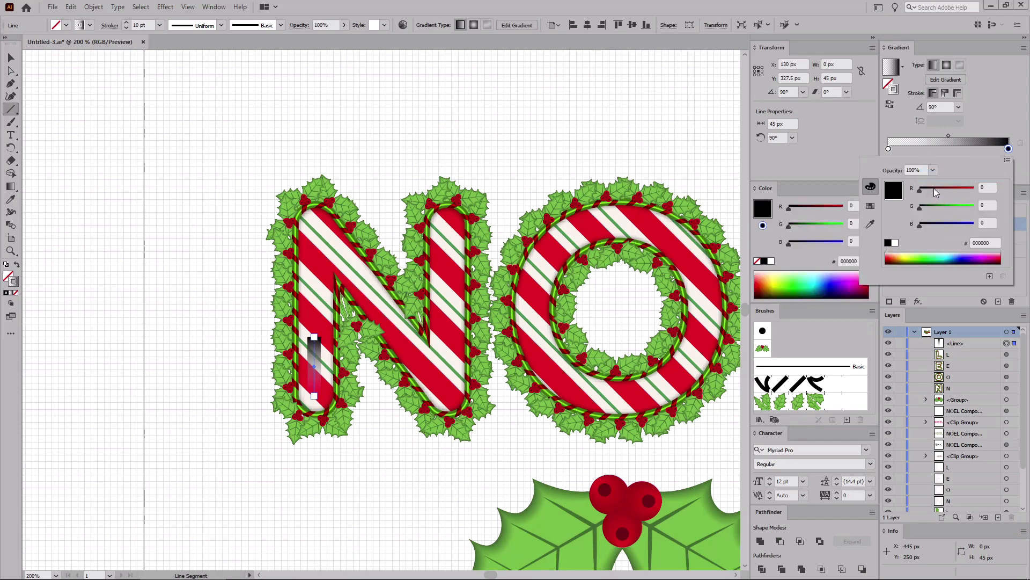
left_click_drag(934, 192, 978, 225)
Step: Apply a Gaussian Blur of 3 pixels to the highlight line
left_click(163, 10)
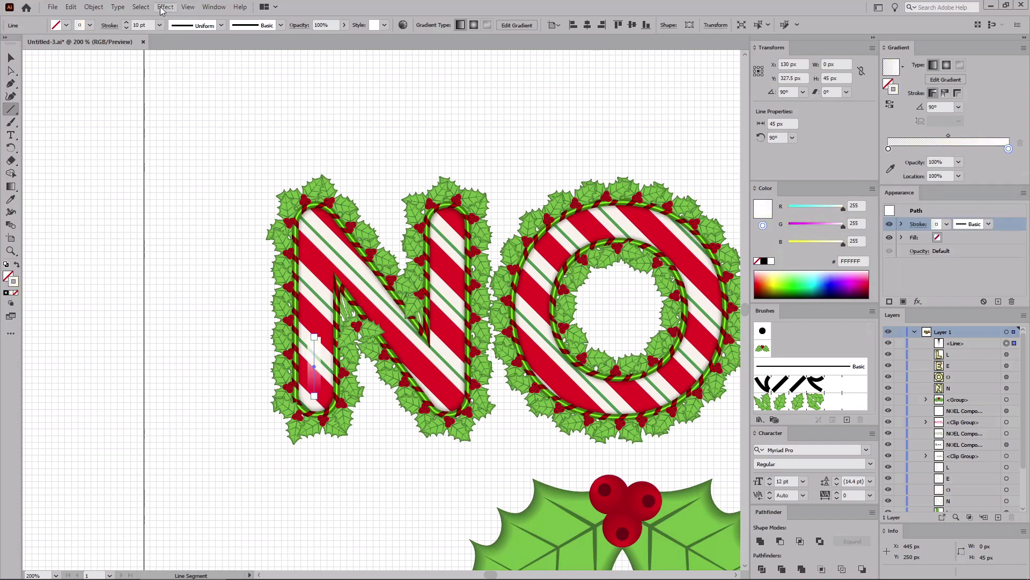
left_click(163, 7)
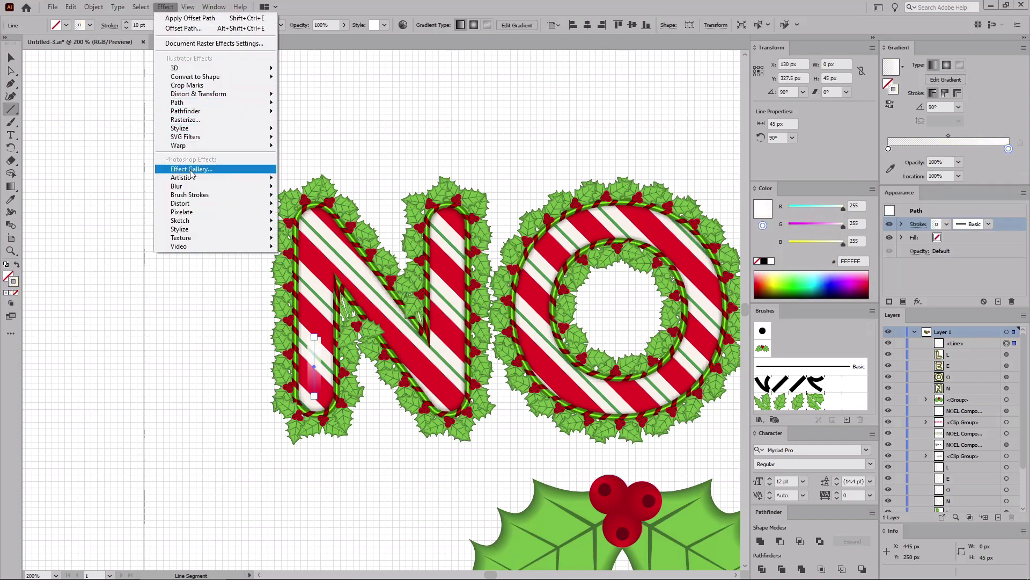
mouse_move(182, 185)
left_click(309, 187)
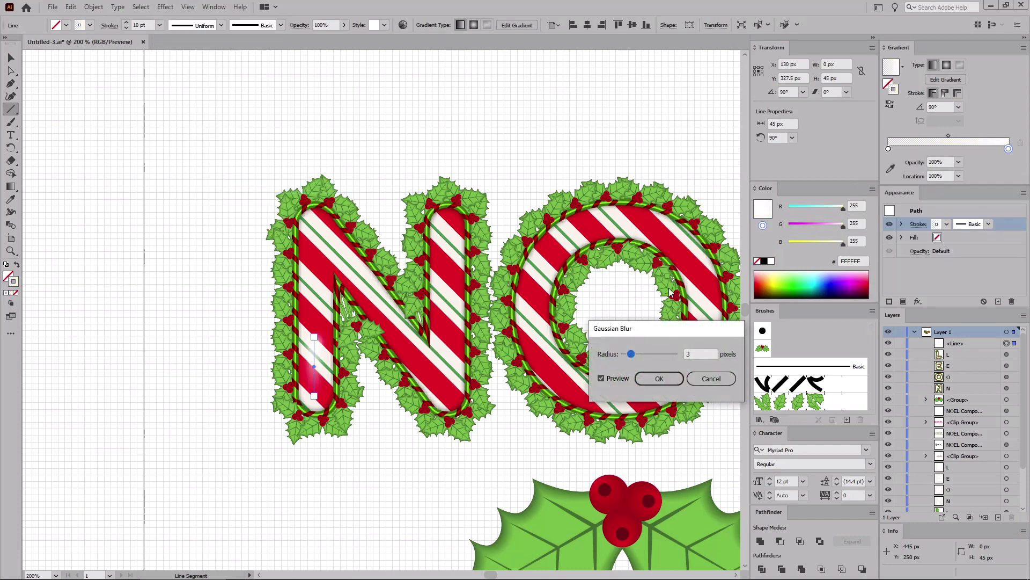
left_click(692, 354)
left_click(659, 379)
Step: Duplicate the highlight line onto the other letters of NOEL
key("ctrl")
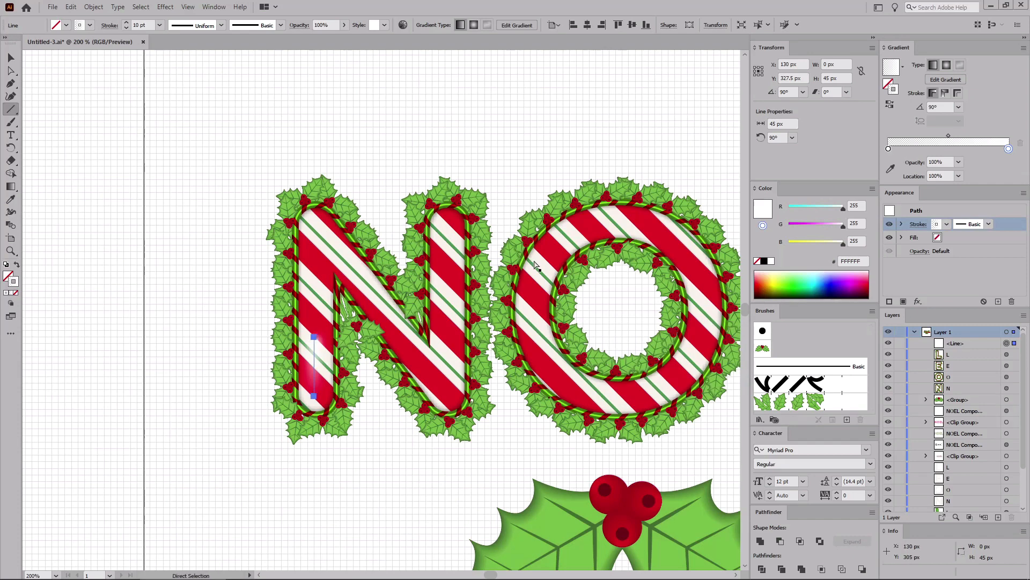
key("ctrl+0")
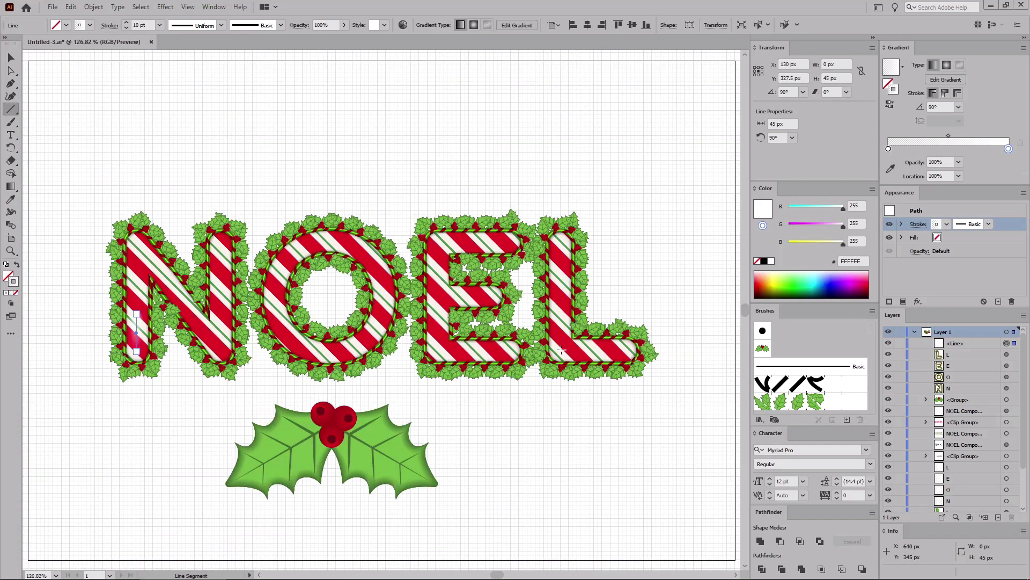
left_click(11, 57)
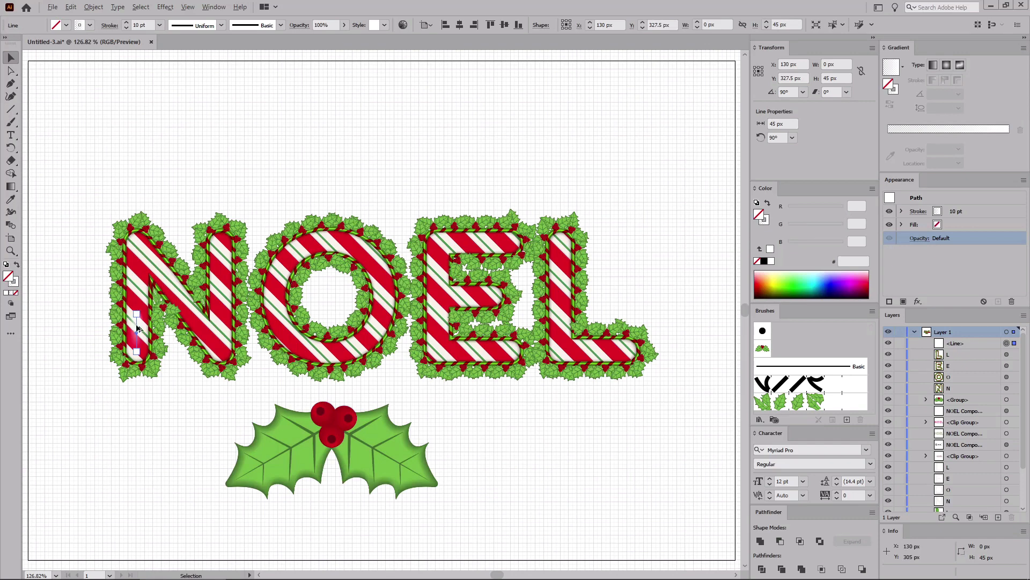
left_click_drag(137, 322, 558, 258)
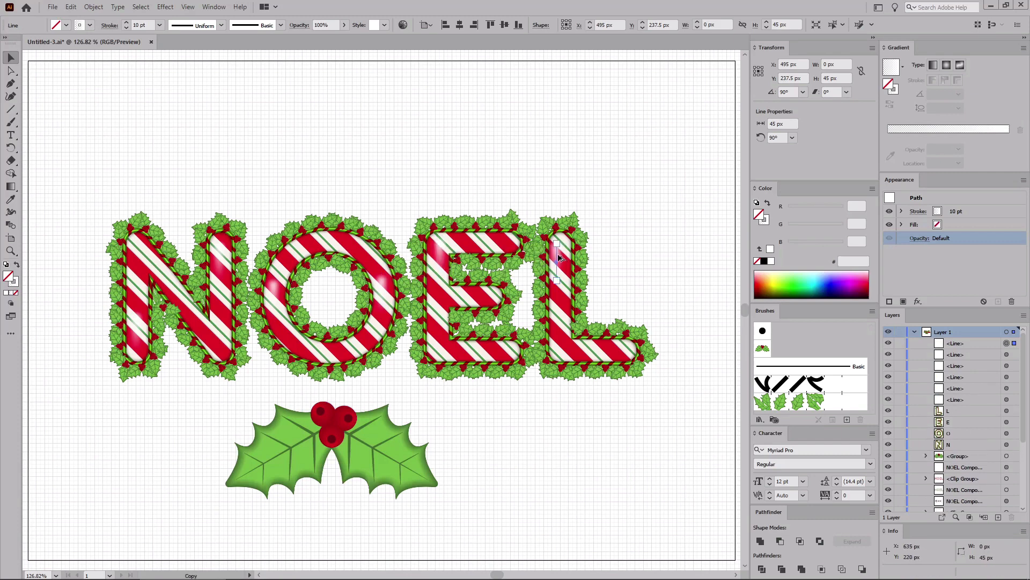
left_click(436, 251)
left_click_drag(436, 260, 605, 357)
left_click(570, 412)
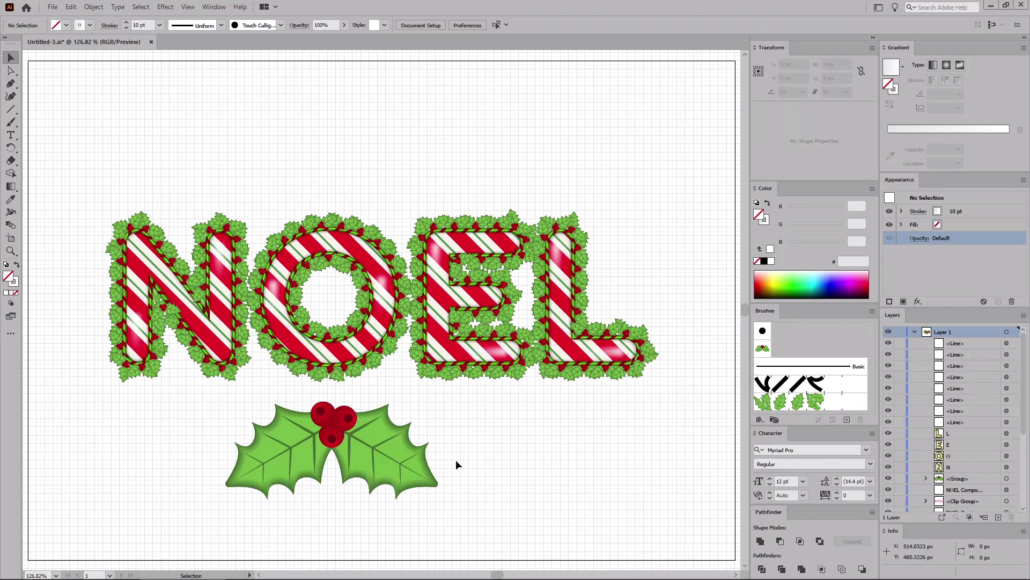
Step: Delete the holly-and-berries decoration below the text
left_click_drag(487, 517, 190, 394)
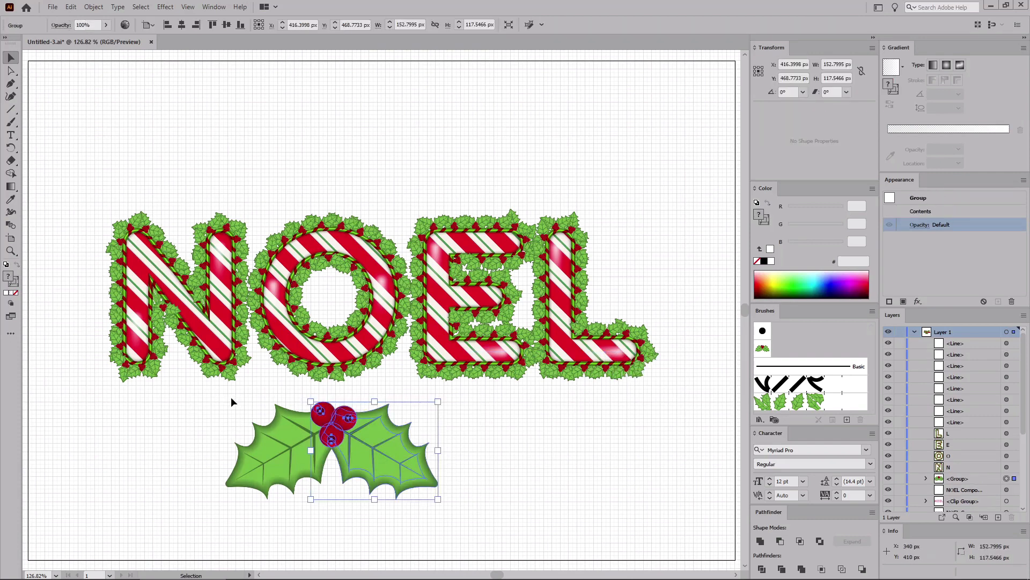
key("Delete")
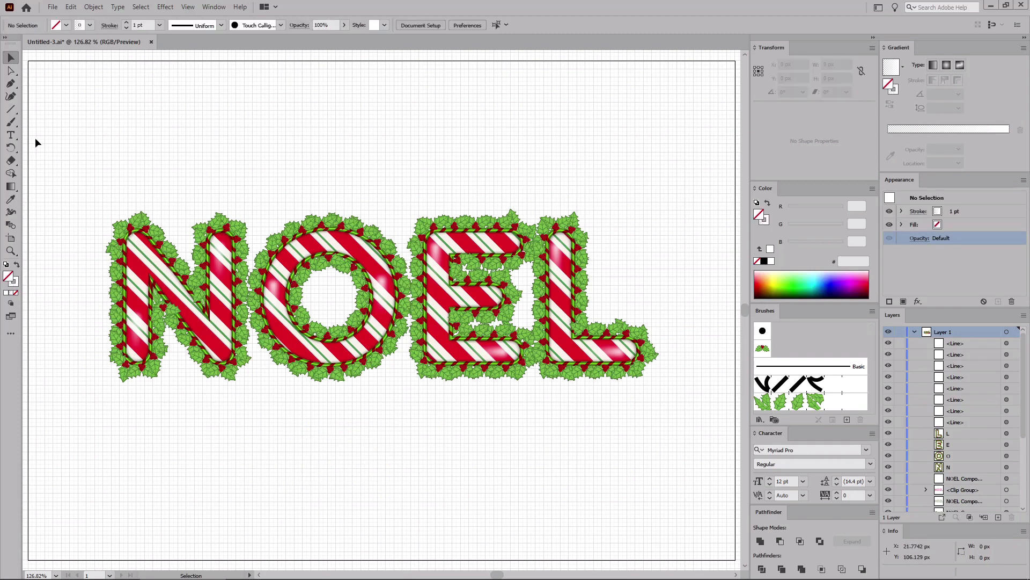
Step: Create a rectangle 850 px wide and 600 px high with the Rectangle tool
left_click_drag(11, 110, 33, 110)
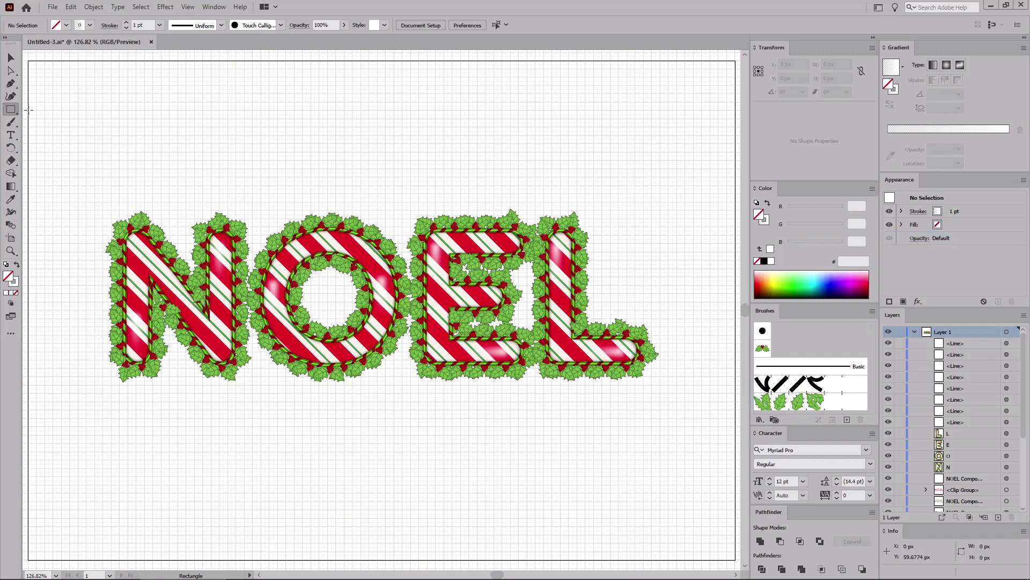
left_click(121, 146)
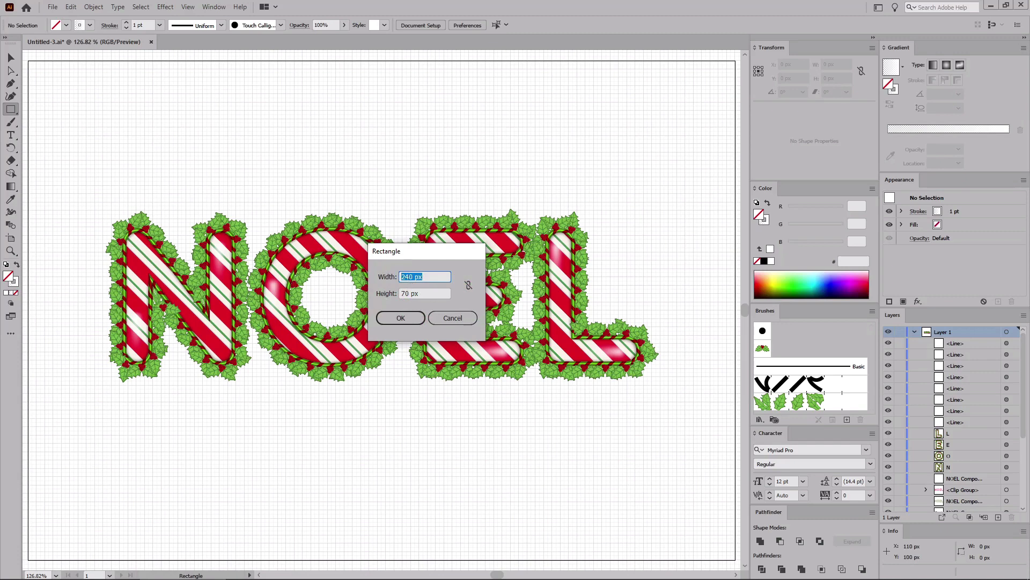
type("850")
key("Tab")
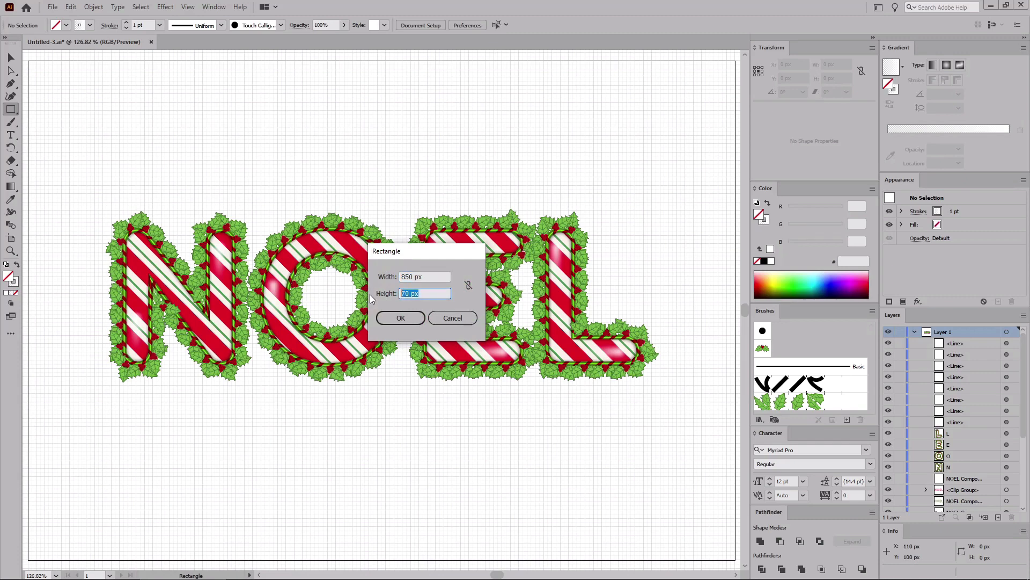
type("600")
left_click(408, 318)
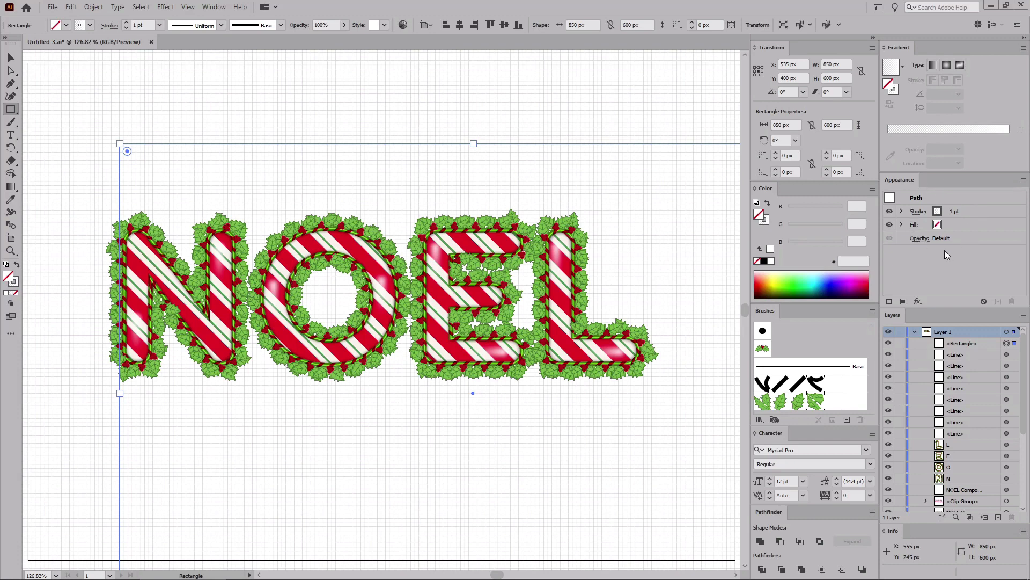
Step: Remove the rectangle's stroke and set its fill to RGB 204, 217, 223
key("d")
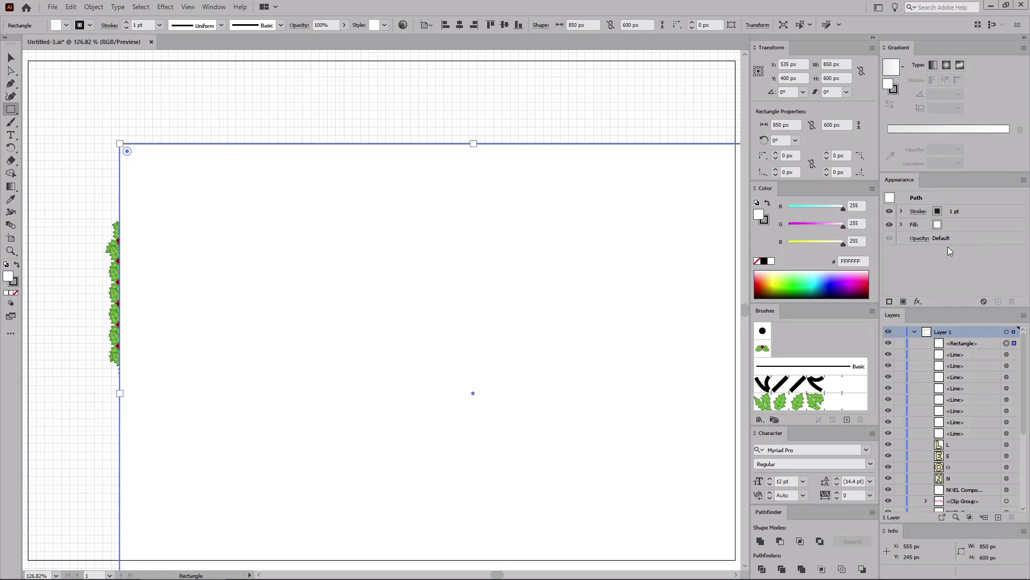
left_click(947, 211)
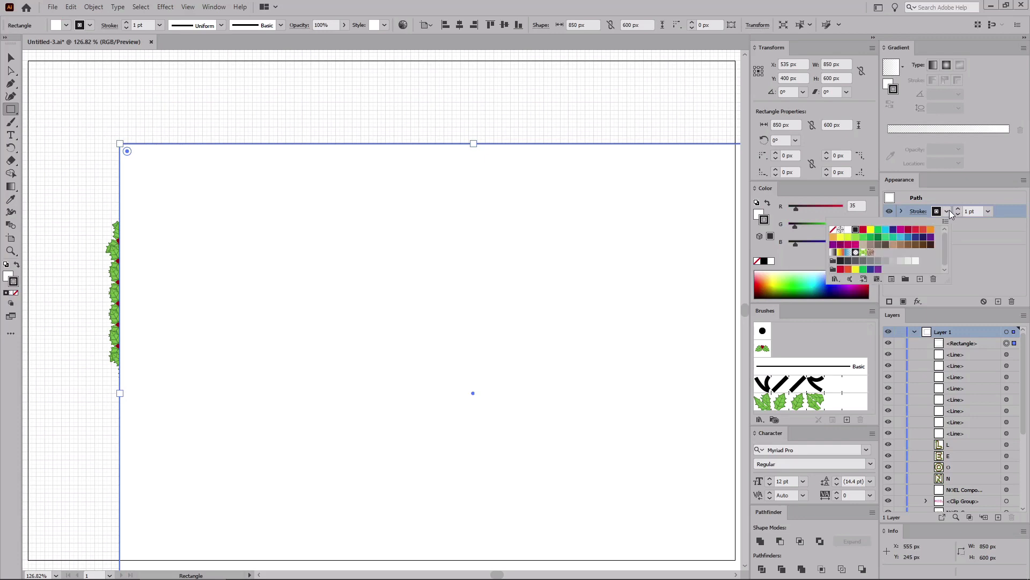
left_click(834, 230)
left_click(961, 233)
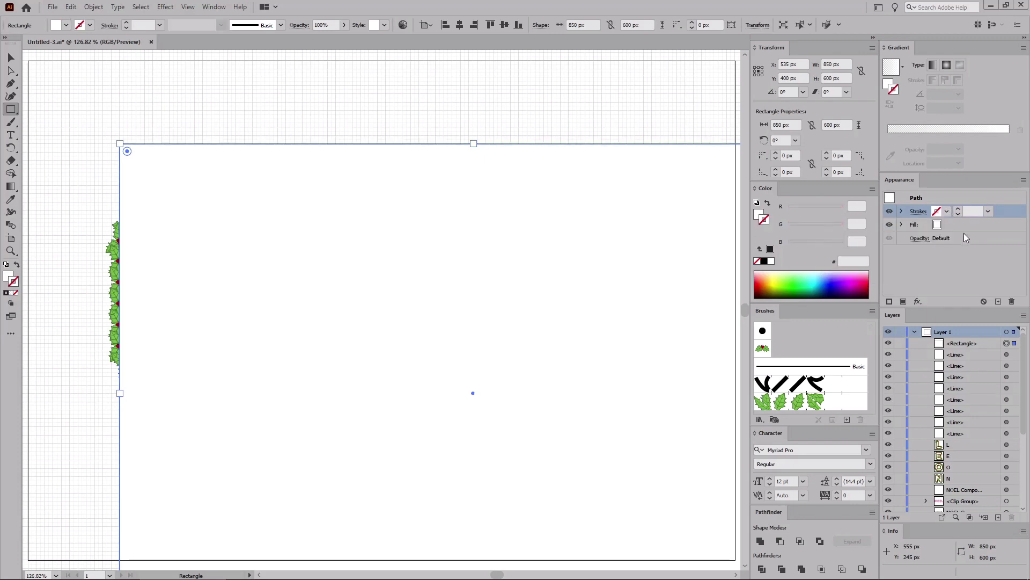
left_click(965, 227)
left_click(856, 205)
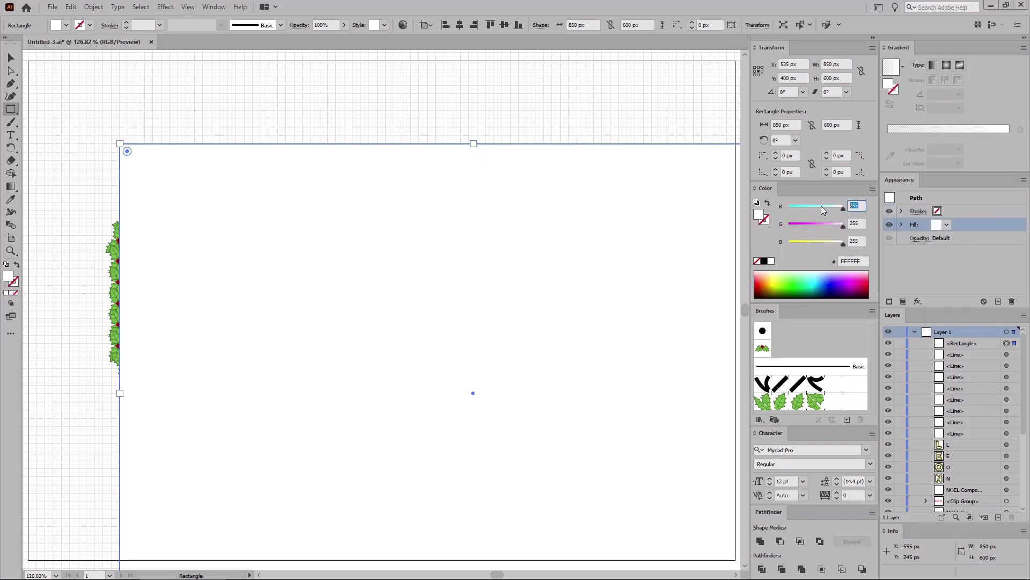
type("204")
key("Tab")
type("2")
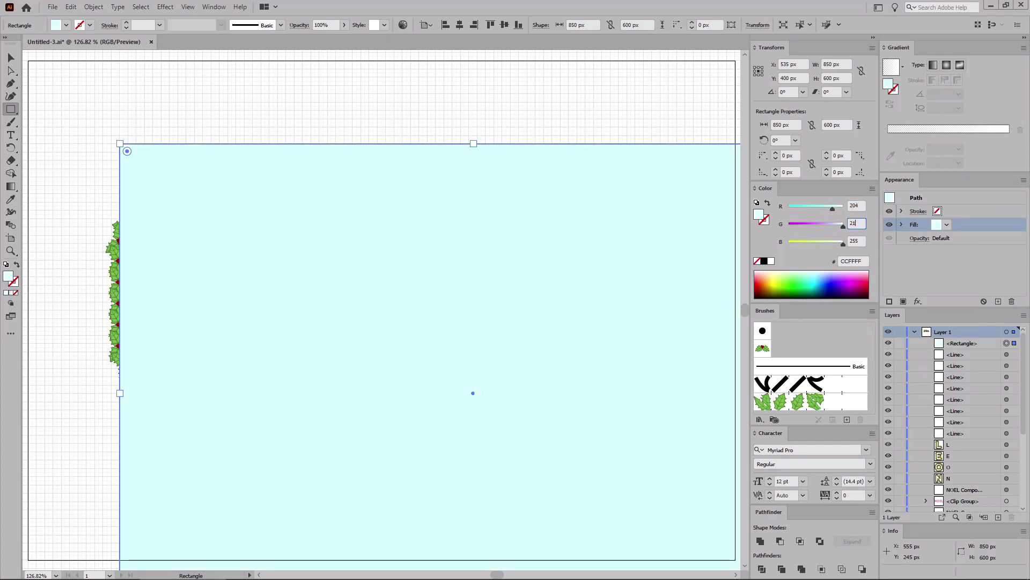
type("17")
key("Tab")
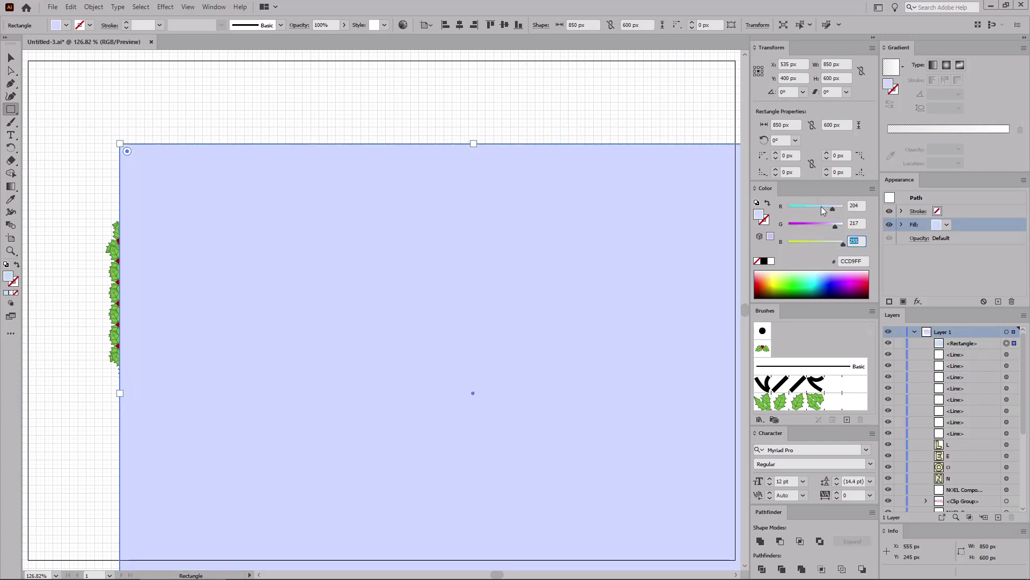
type("223")
key("Return")
Step: Center the rectangle horizontally and vertically on the artboard and send it to the back
left_click(460, 25)
left_click(508, 25)
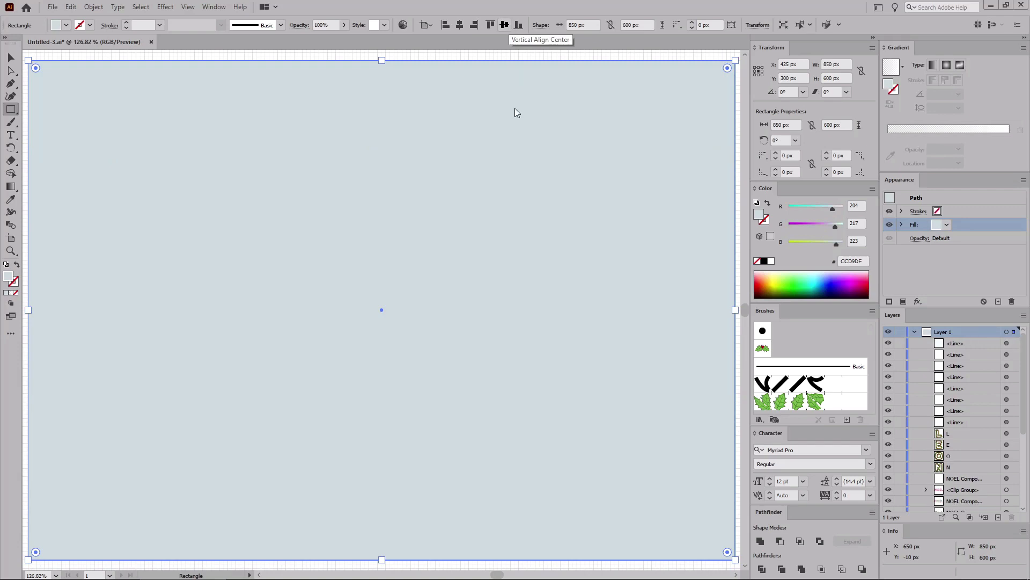
key("ctrl+shift+bracketleft")
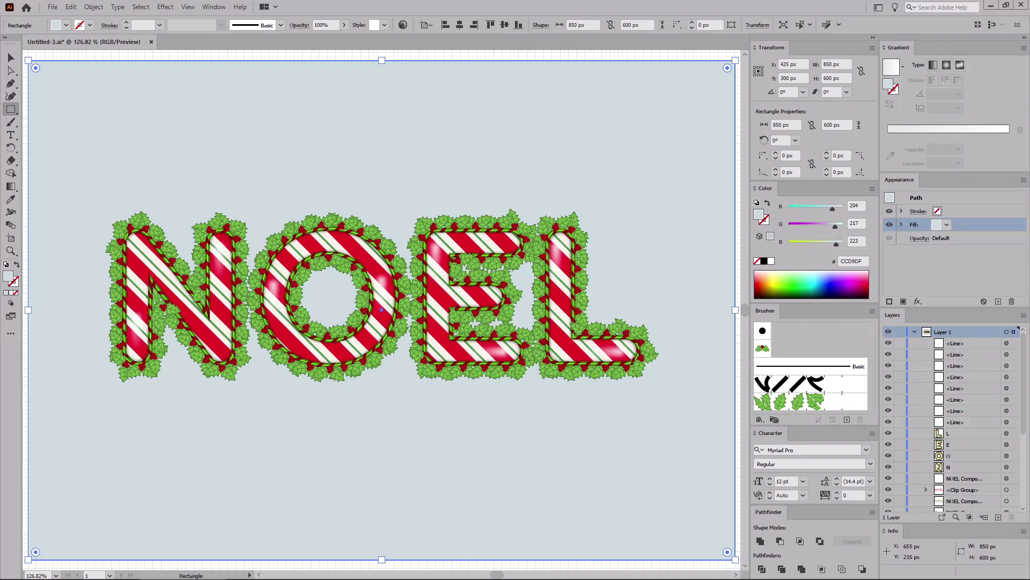
Step: Select the N, O, E and L holly berry outlines and paste a copy in front
scroll(1000, 416, "down", 5)
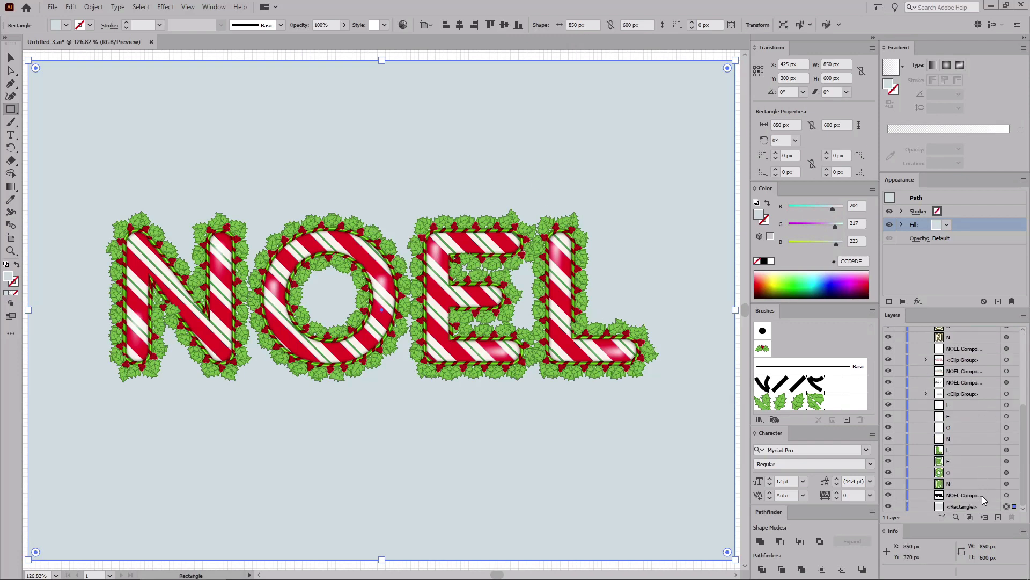
key("v")
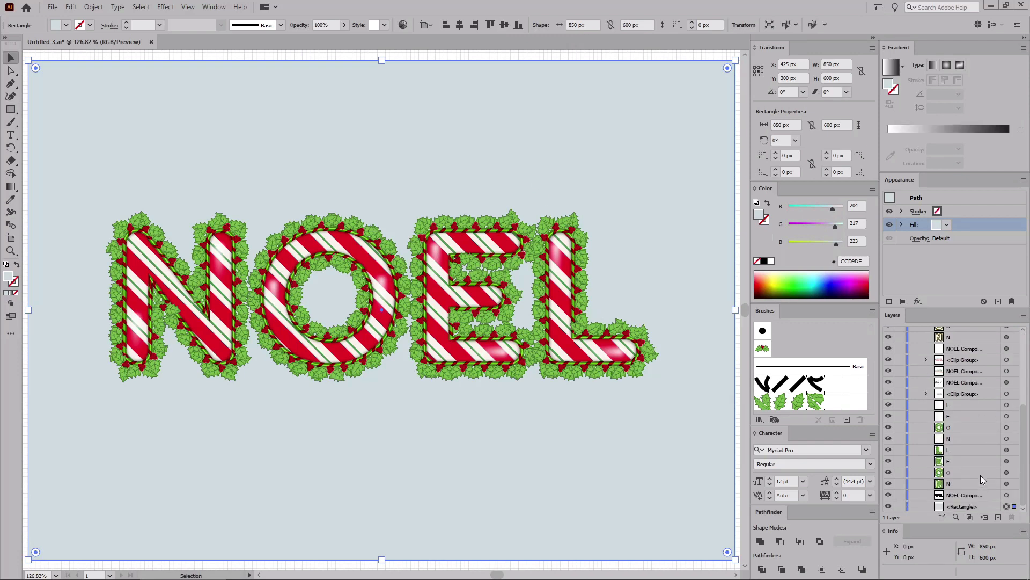
scroll(981, 473, "up", 5)
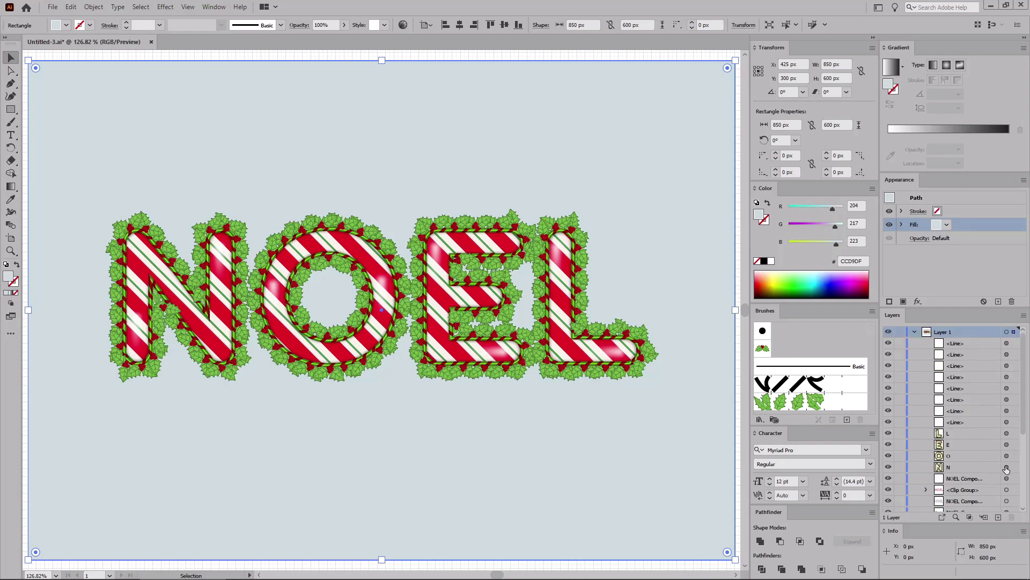
left_click_drag(1006, 467, 1007, 433)
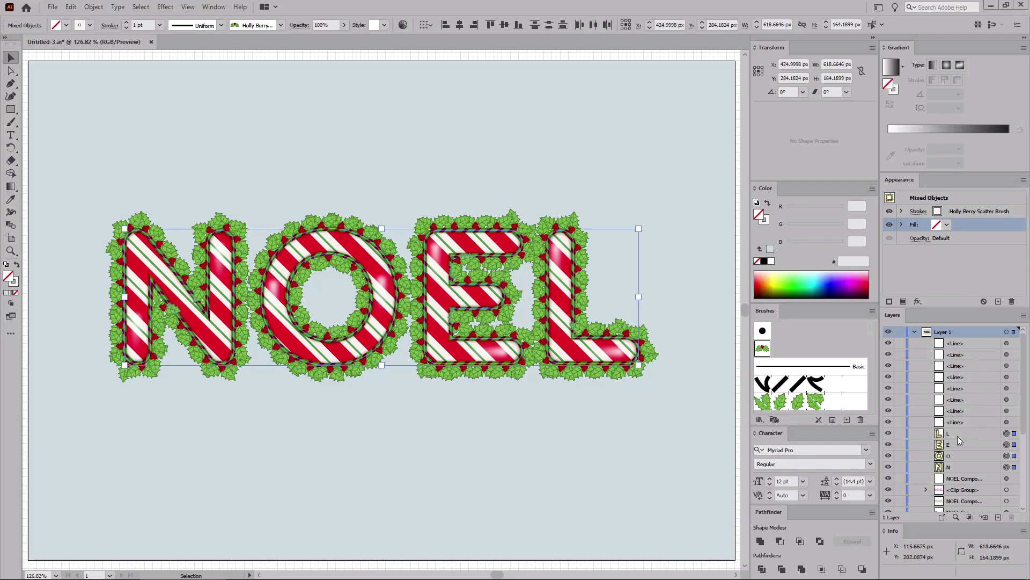
key("ctrl+c")
key("ctrl+f")
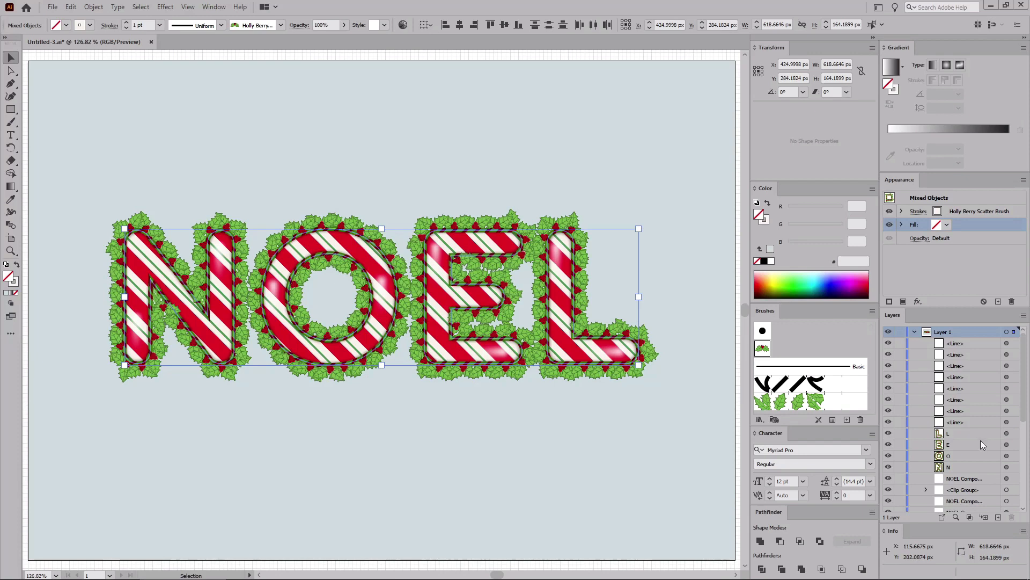
Step: Bring the pasted holly berry outline copies forward one level, above the background rectangle
scroll(980, 440, "down", 5)
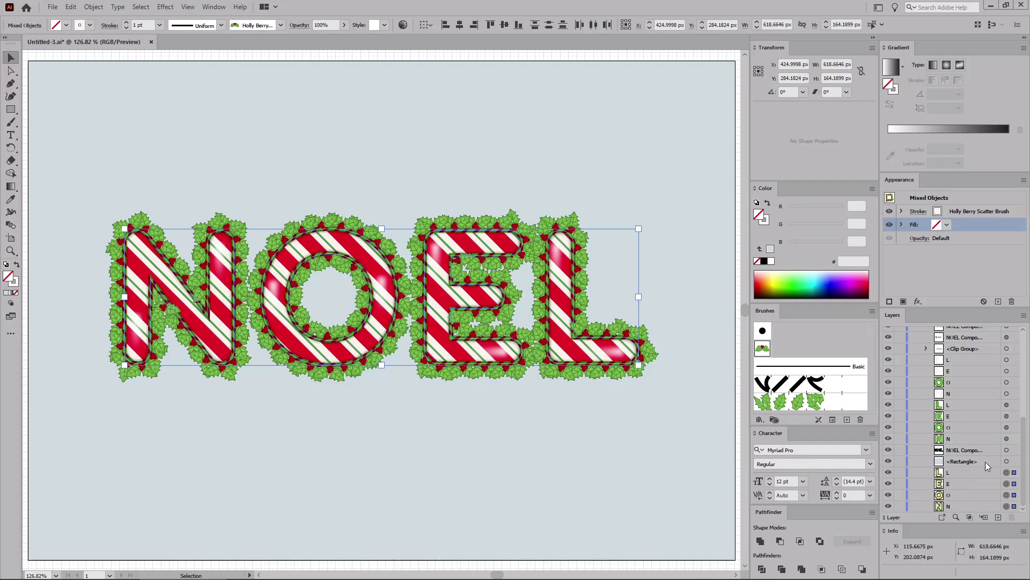
key("ctrl+bracketright")
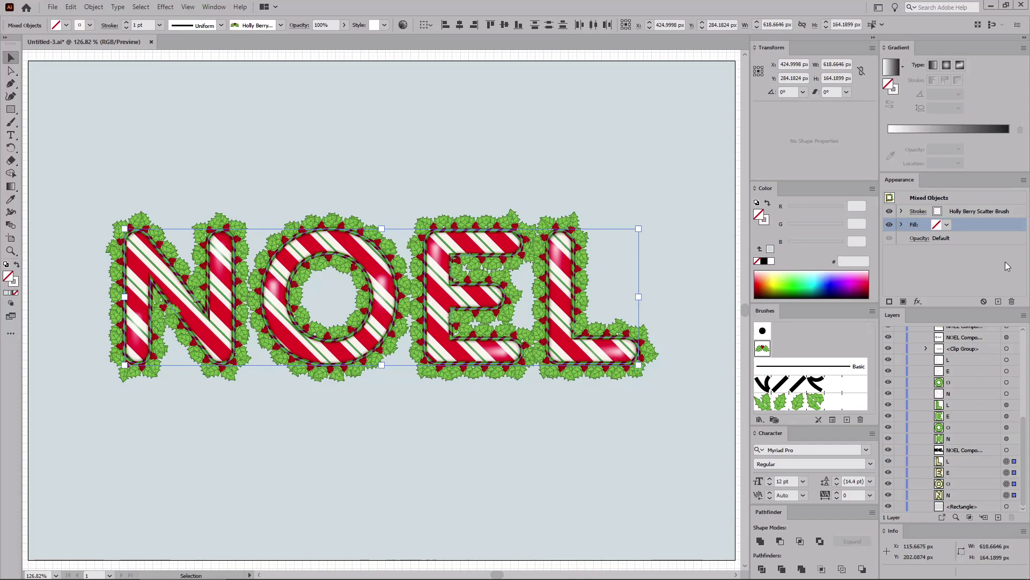
Step: Apply a black Soft Light drop shadow to the copies' brush stroke with 100% opacity, 1 px X offset, 2 px Y offset and 3 px blur
left_click(1019, 215)
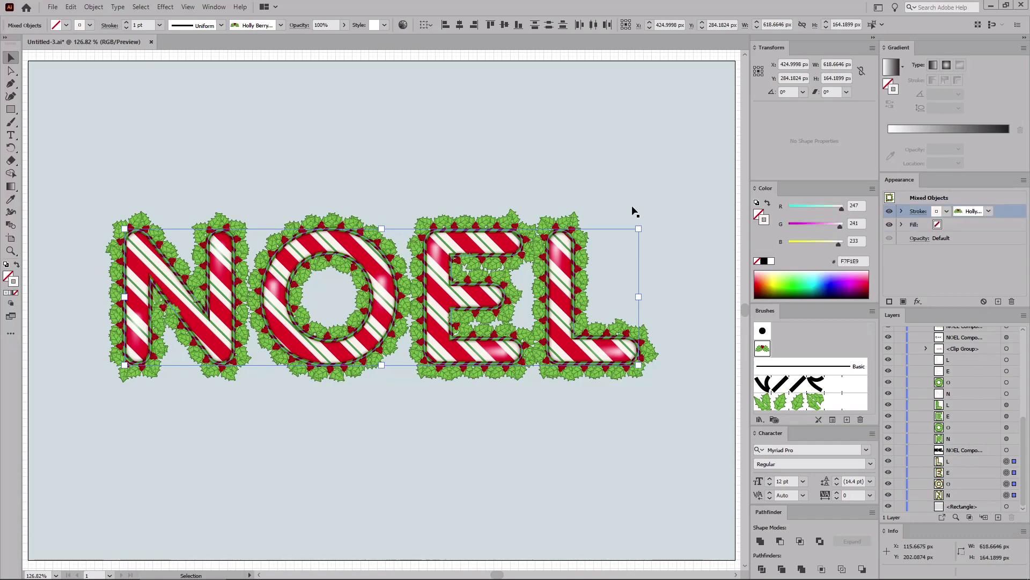
left_click(166, 7)
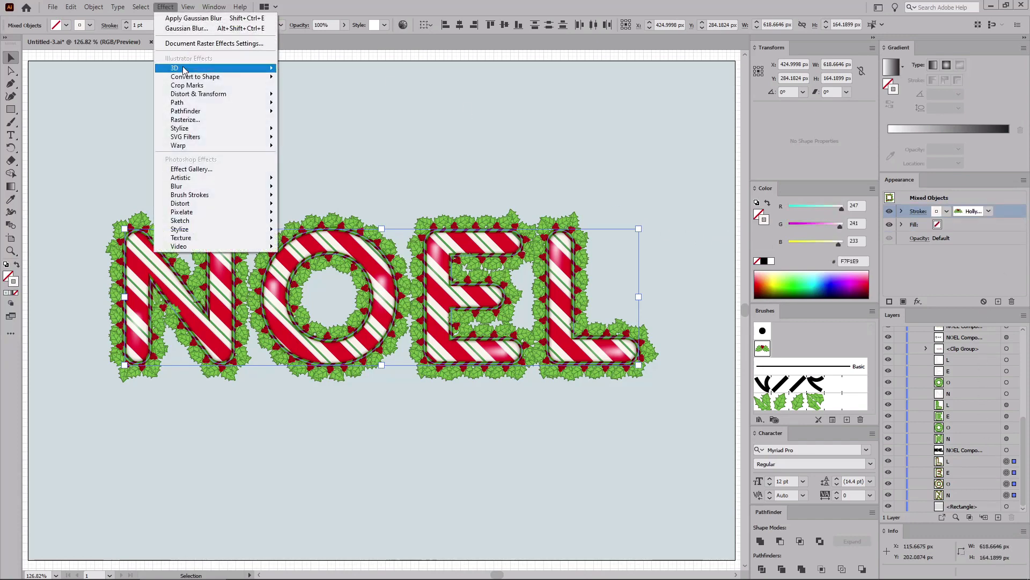
mouse_move(179, 128)
left_click(311, 128)
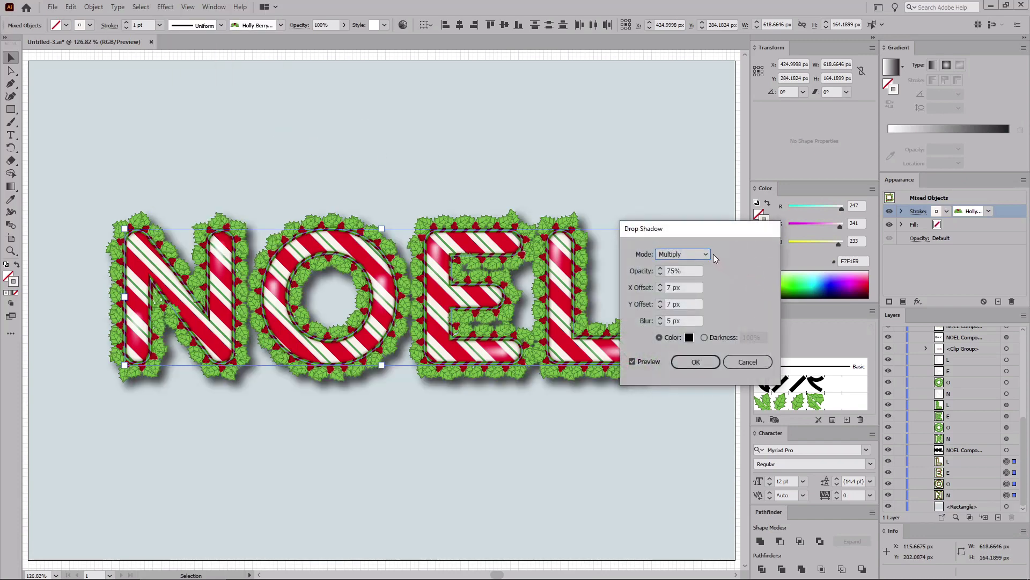
left_click(705, 255)
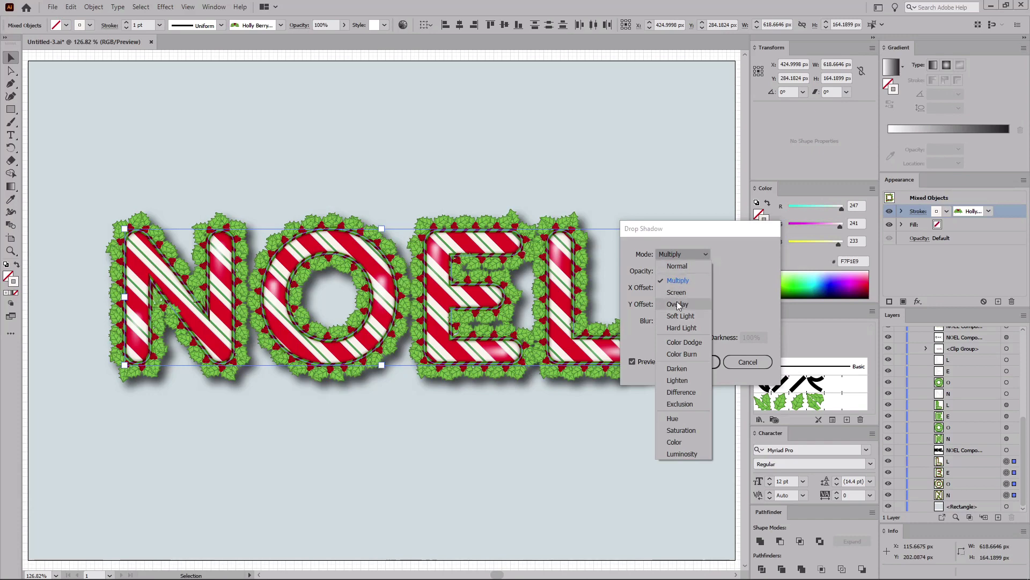
left_click(674, 316)
key("Tab")
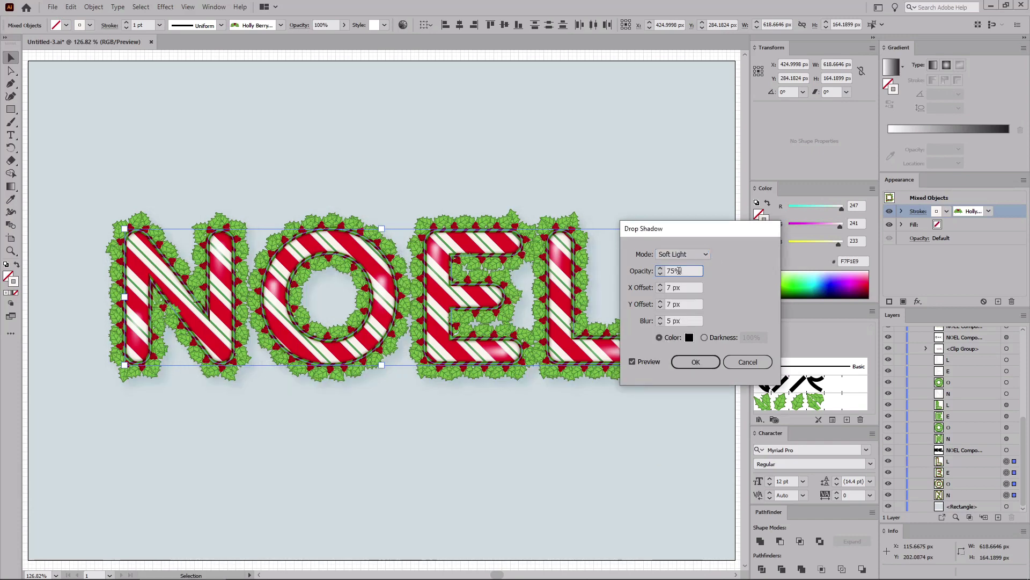
type("100")
key("Tab")
type("1")
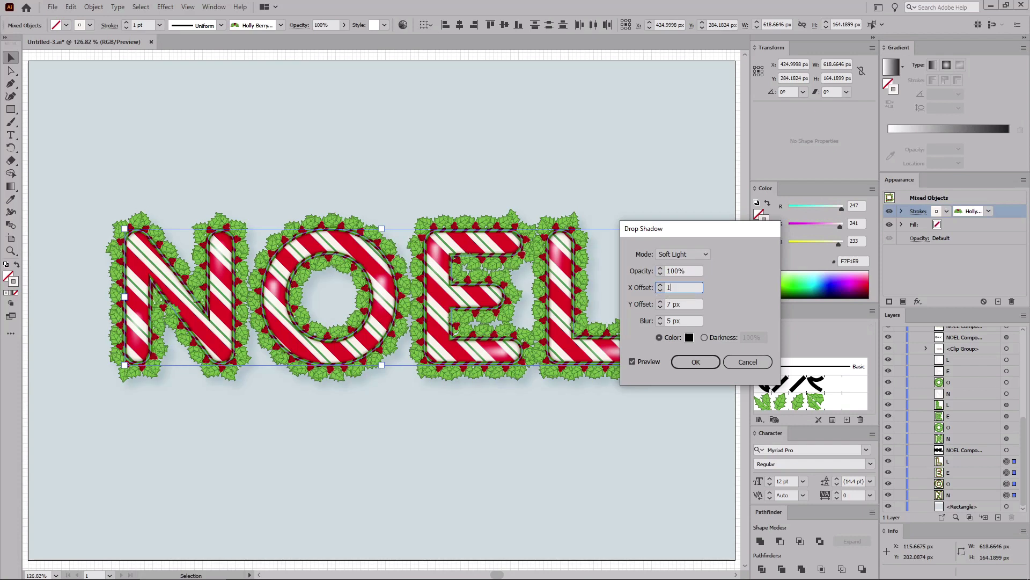
key("Tab")
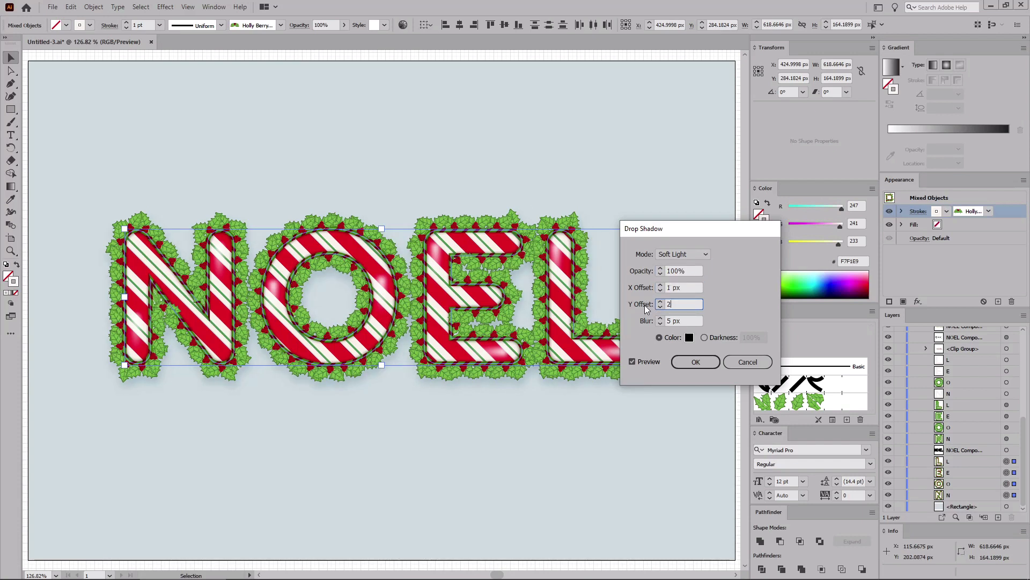
type("2")
key("Tab")
type("3")
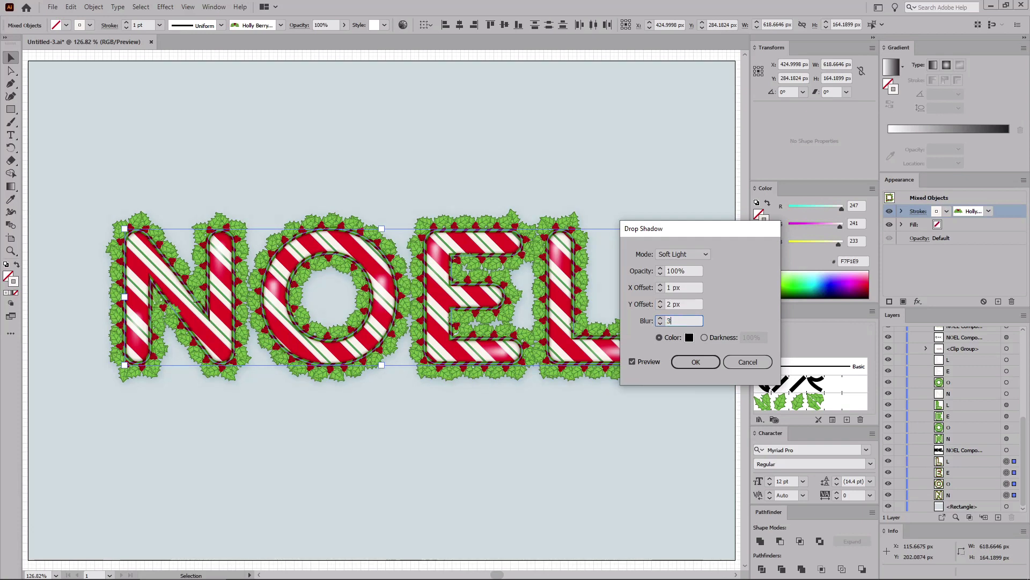
left_click(689, 337)
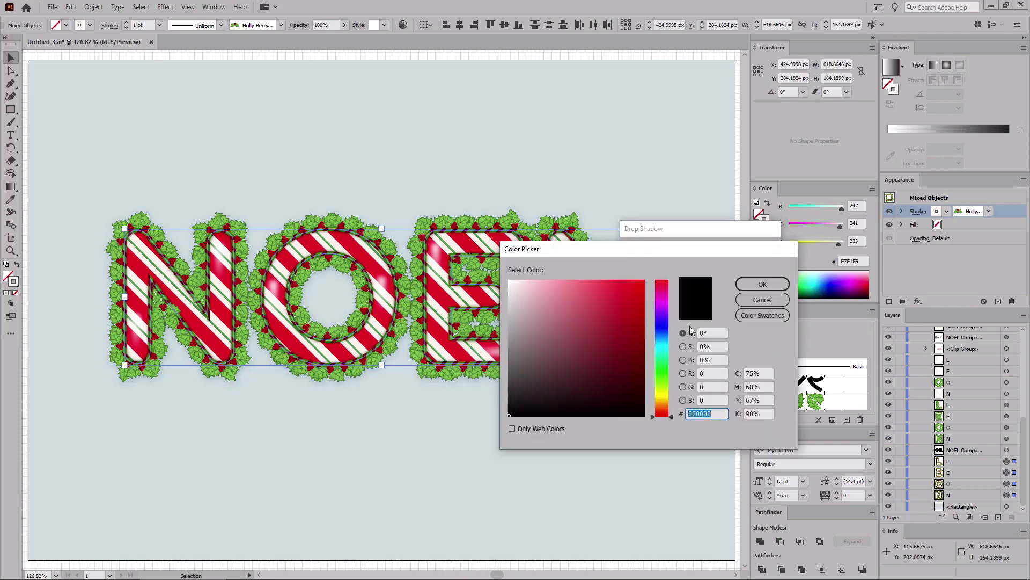
left_click(746, 288)
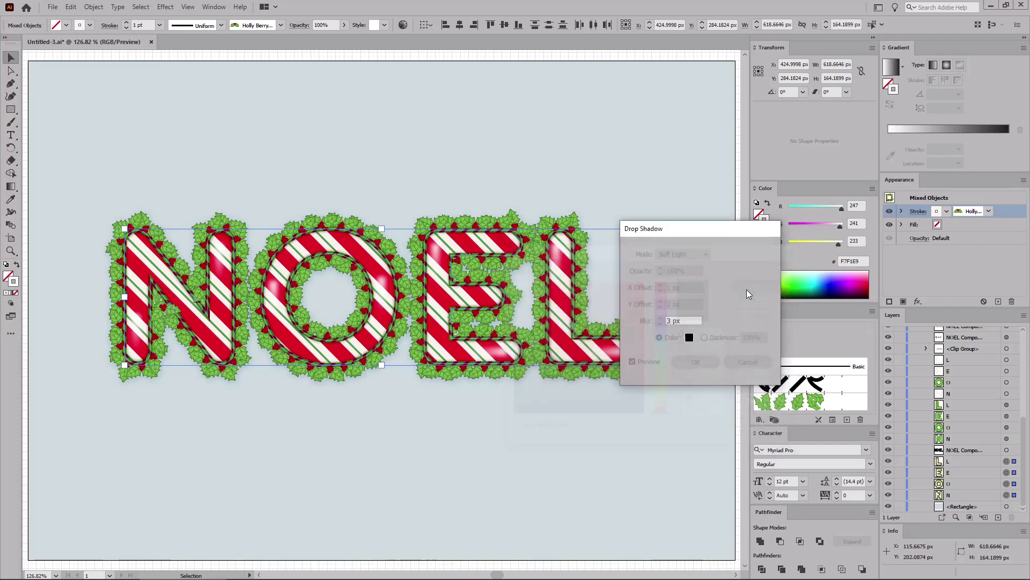
left_click(696, 363)
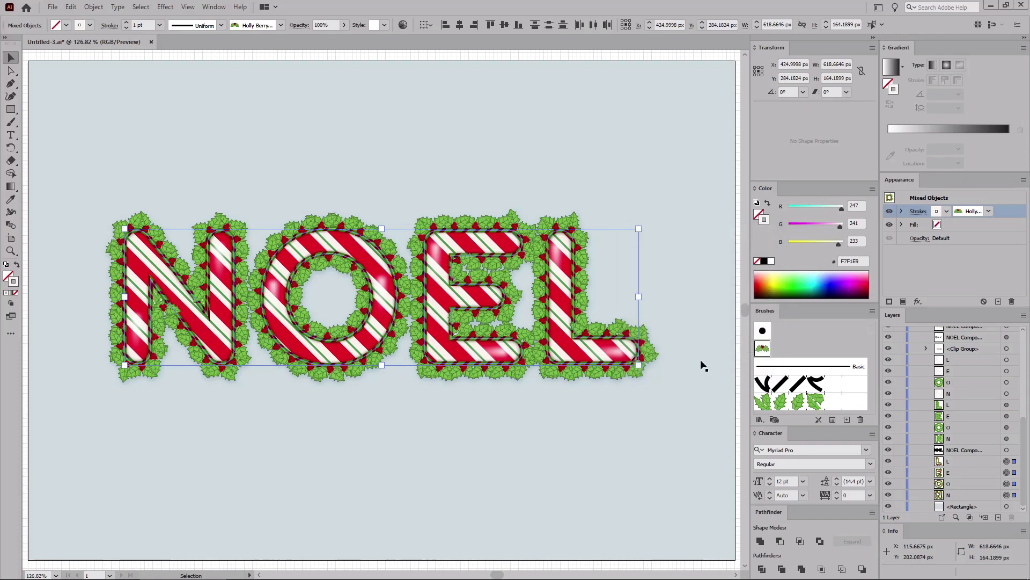
Step: Add a second Soft Light drop shadow with 50% opacity, 0 px X and Y offsets and 5 px blur, then deselect
left_click(165, 7)
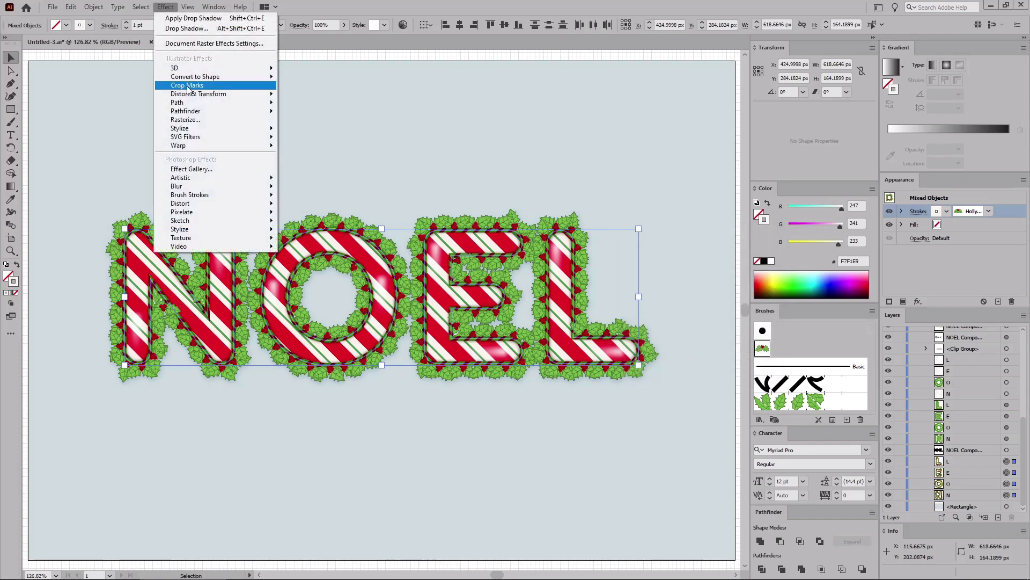
mouse_move(180, 128)
left_click(306, 128)
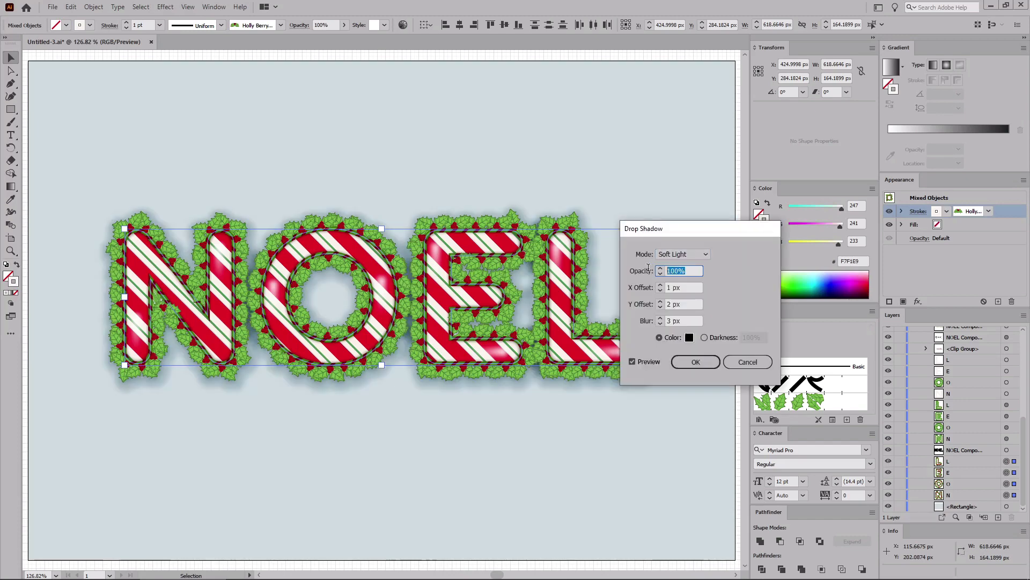
type("50")
key("Tab")
type("0")
key("Tab")
type("0")
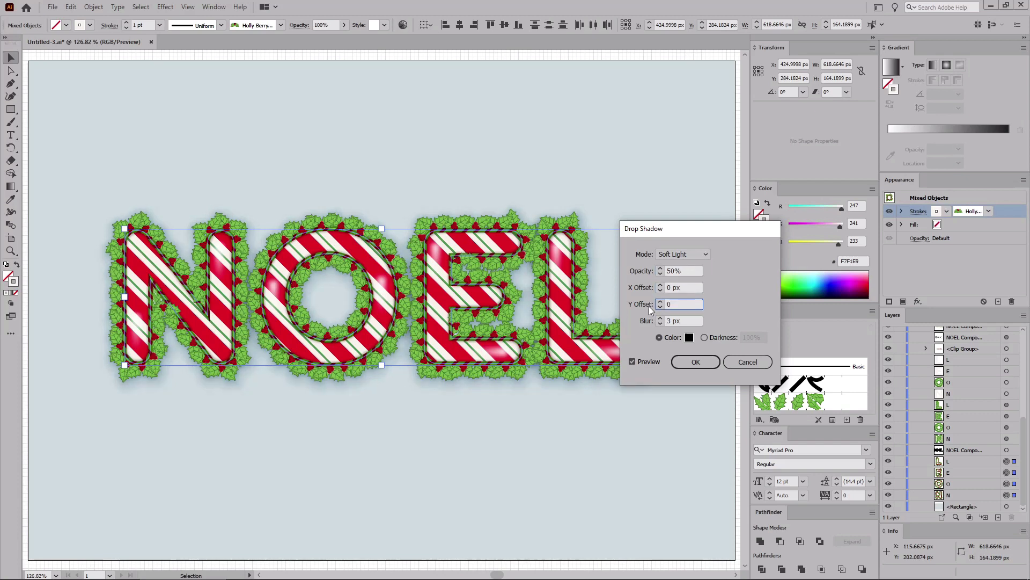
key("Tab")
type("5")
left_click(695, 363)
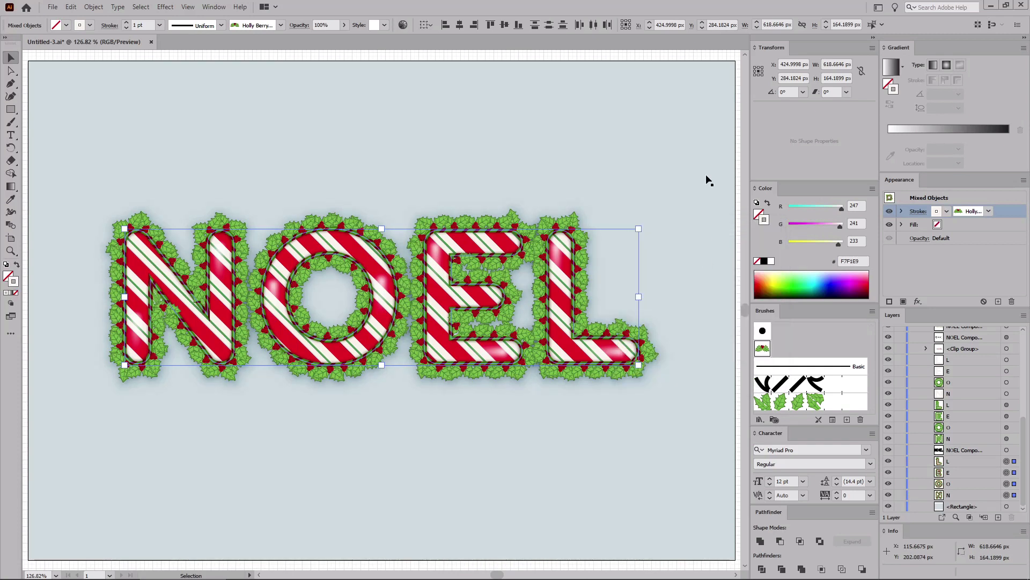
left_click(738, 51)
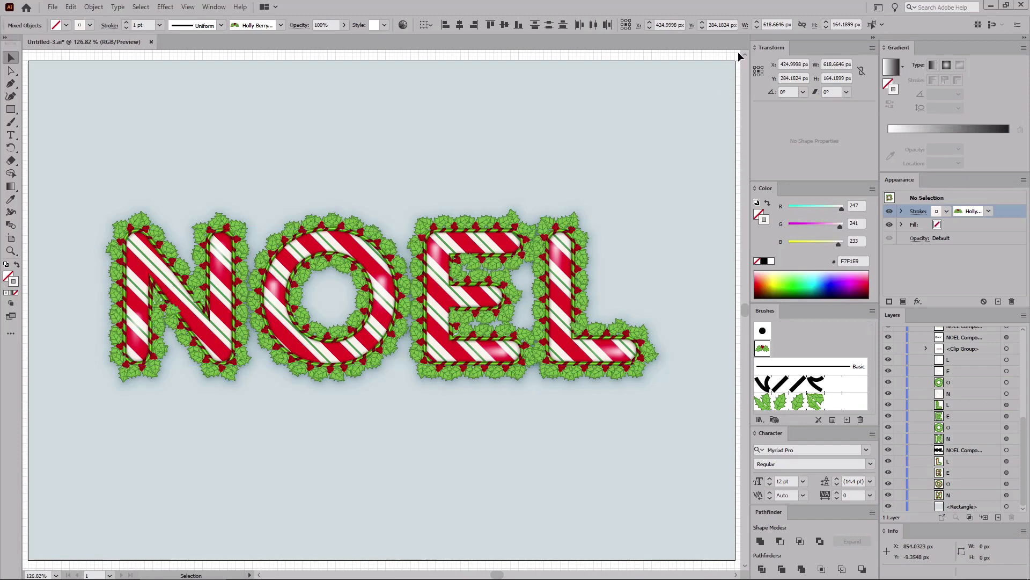